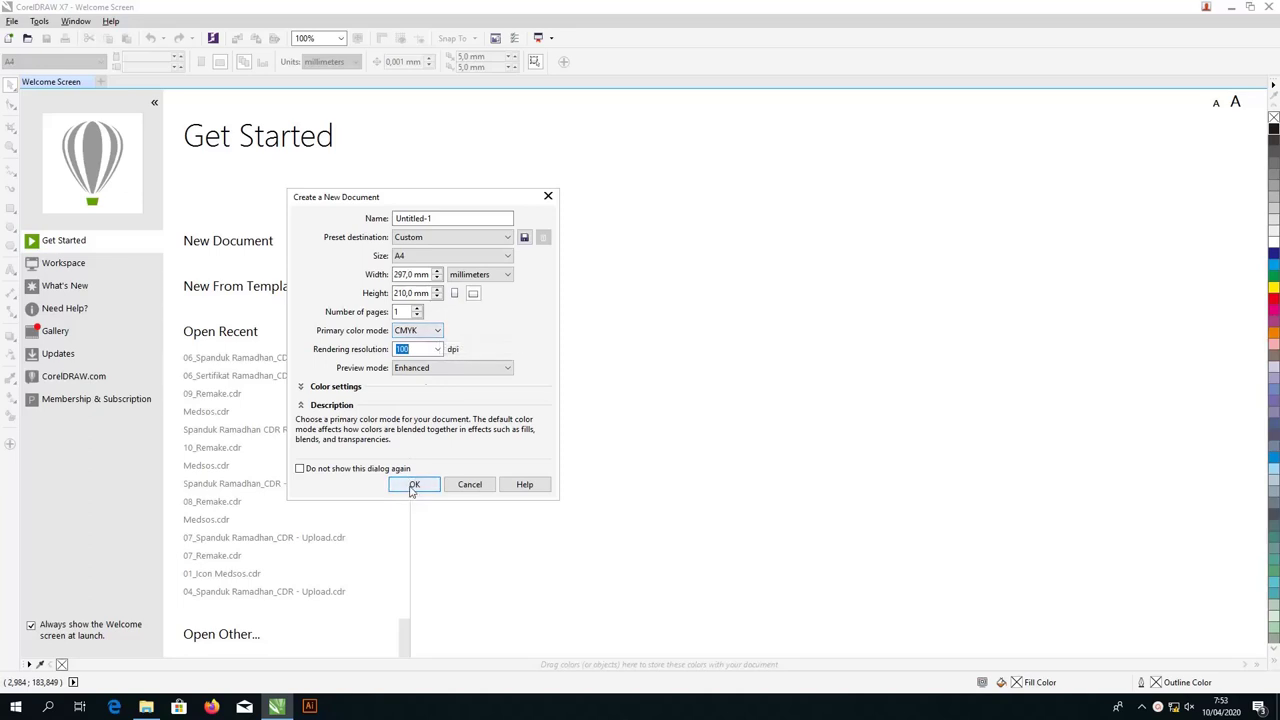
Step: Create the A4 landscape CMYK document and add a rectangle matching the page size
click(413, 486)
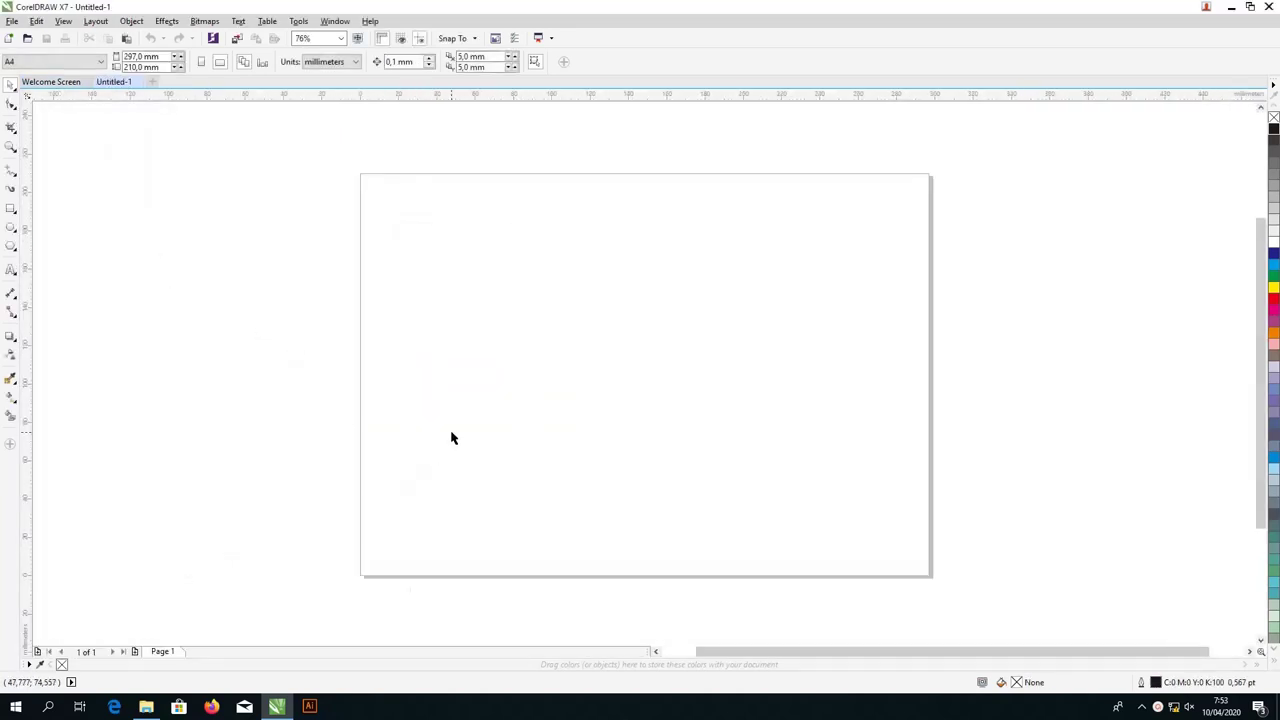
scroll(503, 425, up, 2)
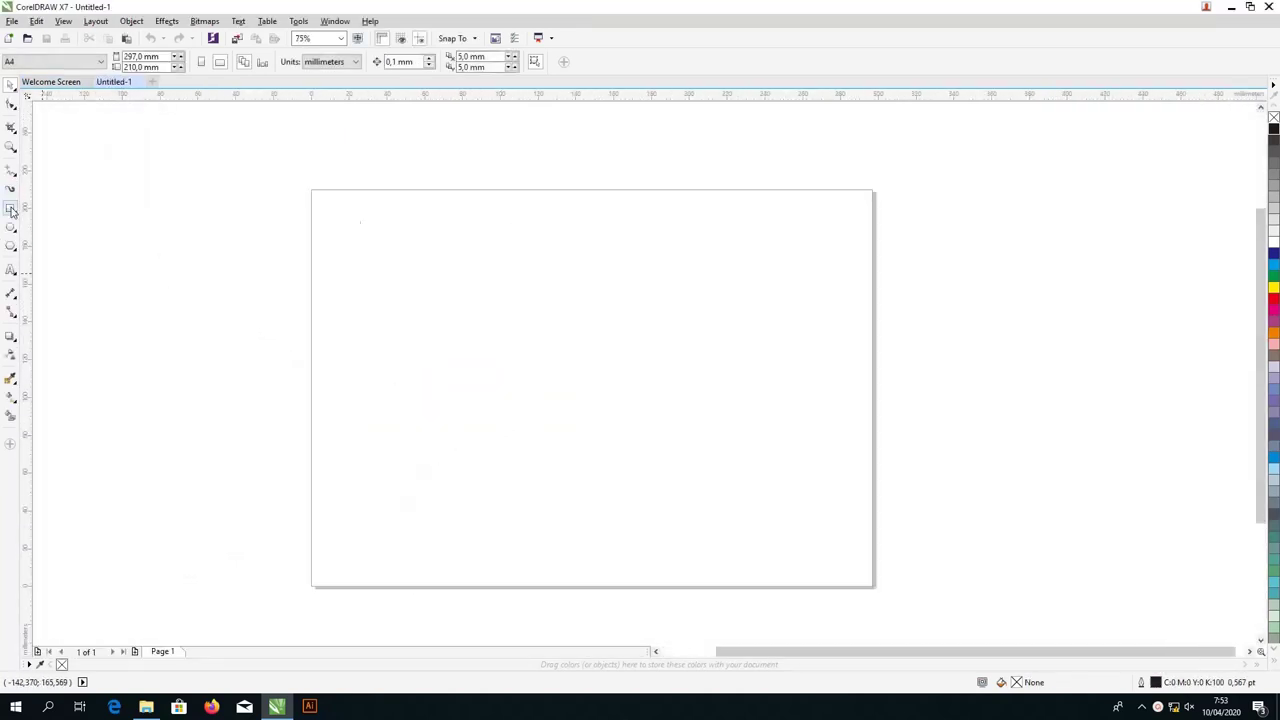
double_click(11, 209)
click(11, 85)
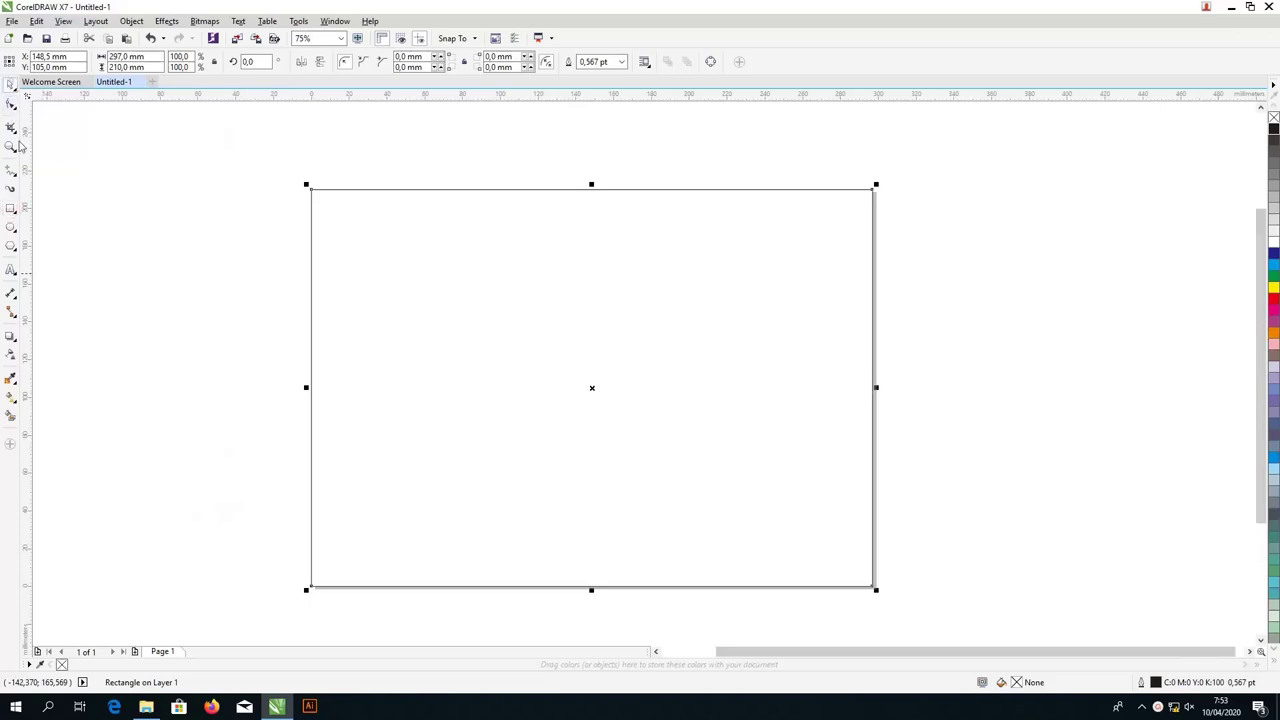
Step: Draw a rectangle about 9.5 mm wide at the page's upper-left corner and set its height to 14 mm
click(11, 209)
scroll(308, 188, up, 2)
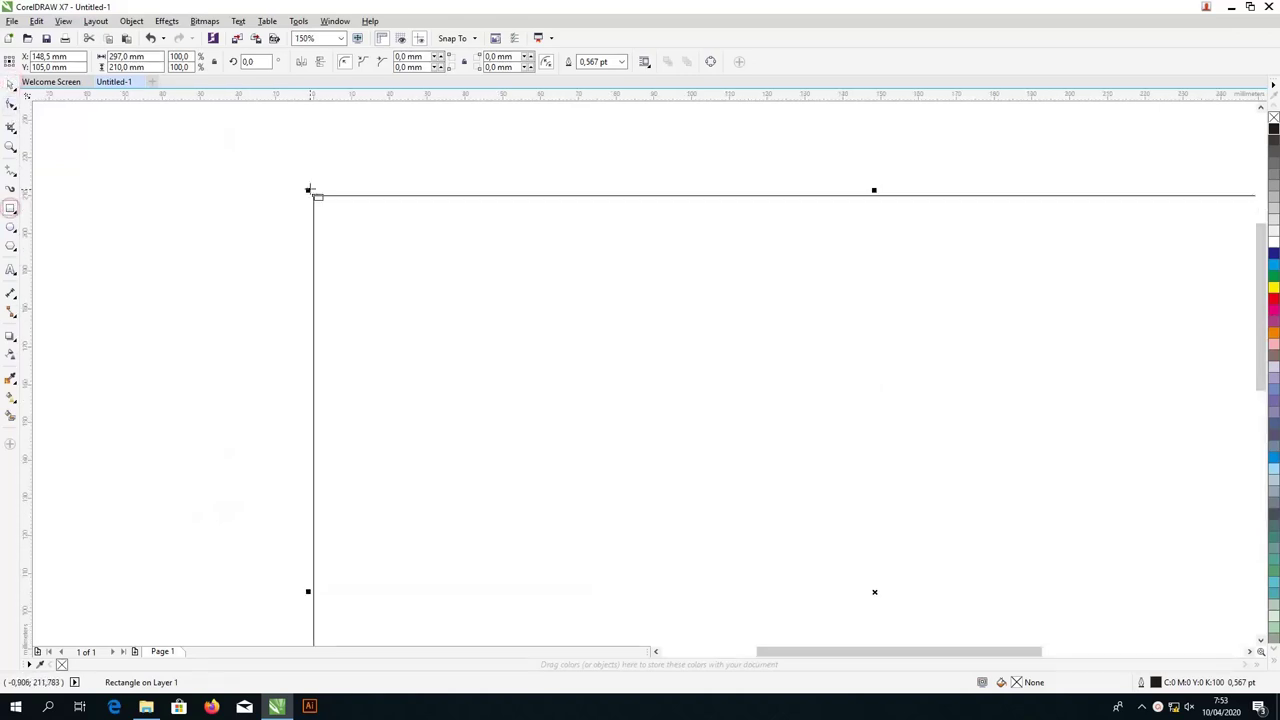
drag(313, 197, 353, 262)
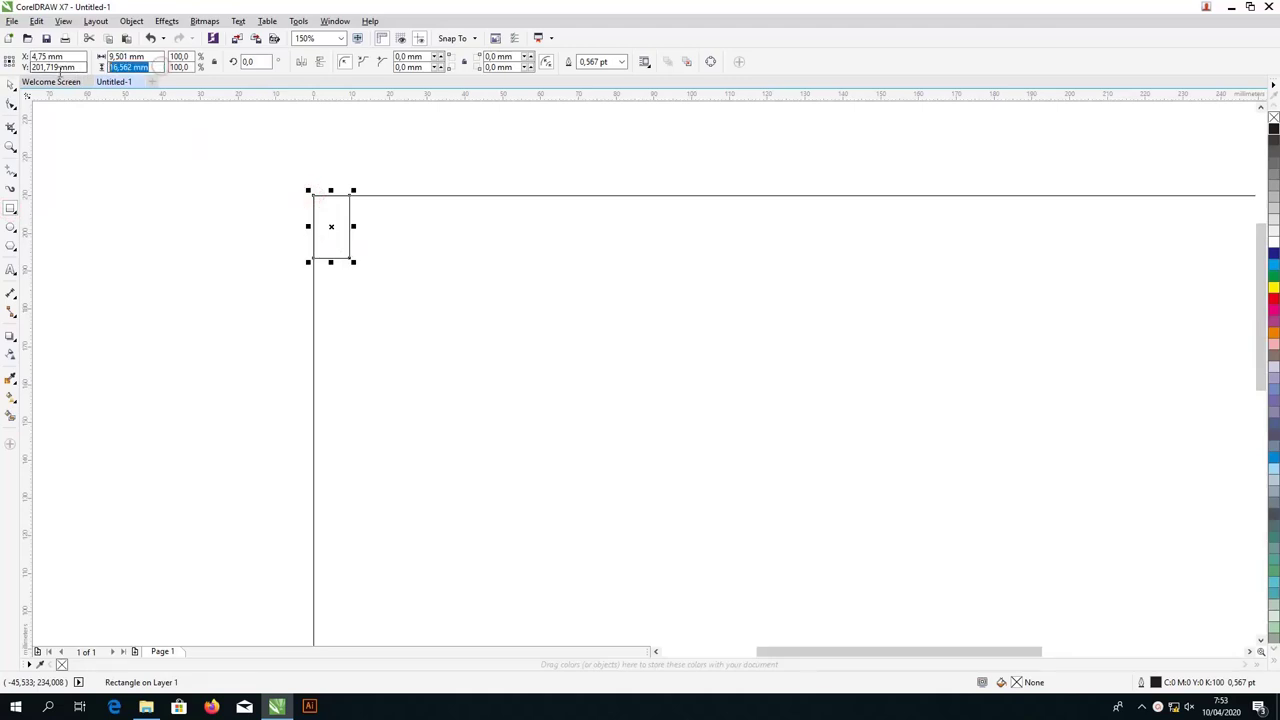
text(14)
key(Return)
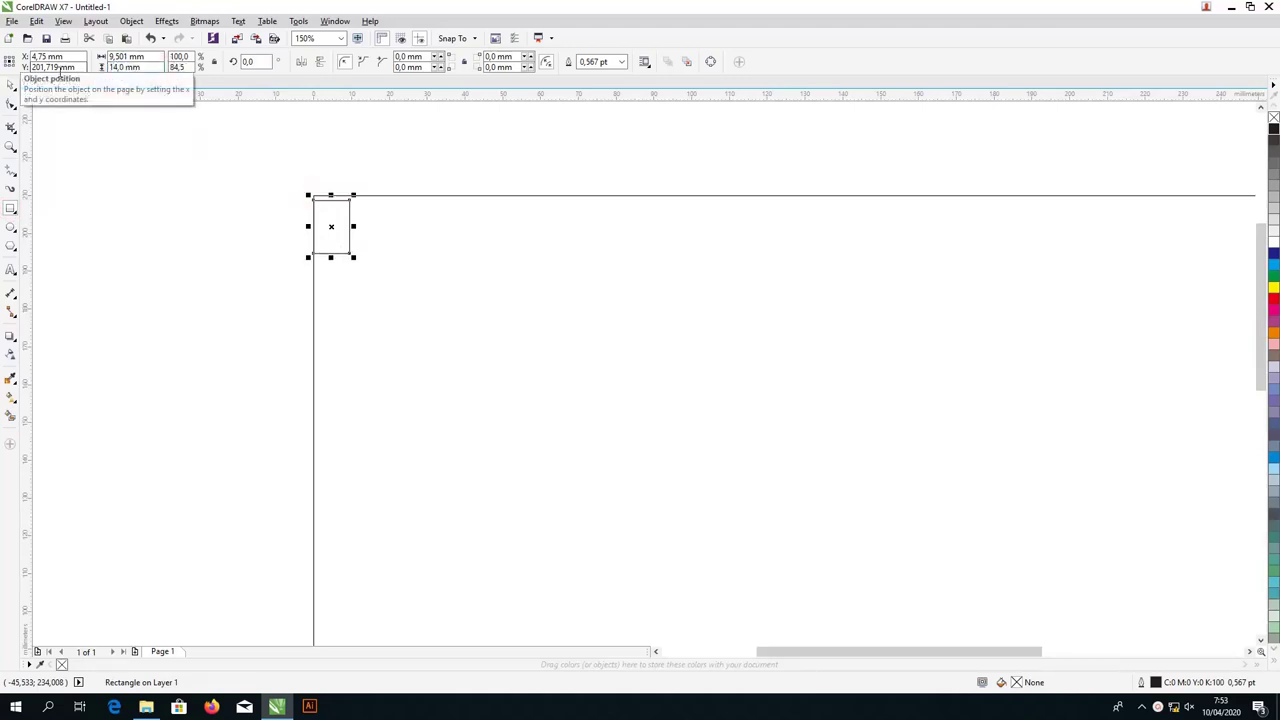
Step: Align the small rectangle with the top edge of the page-sized rectangle
double_click(11, 85)
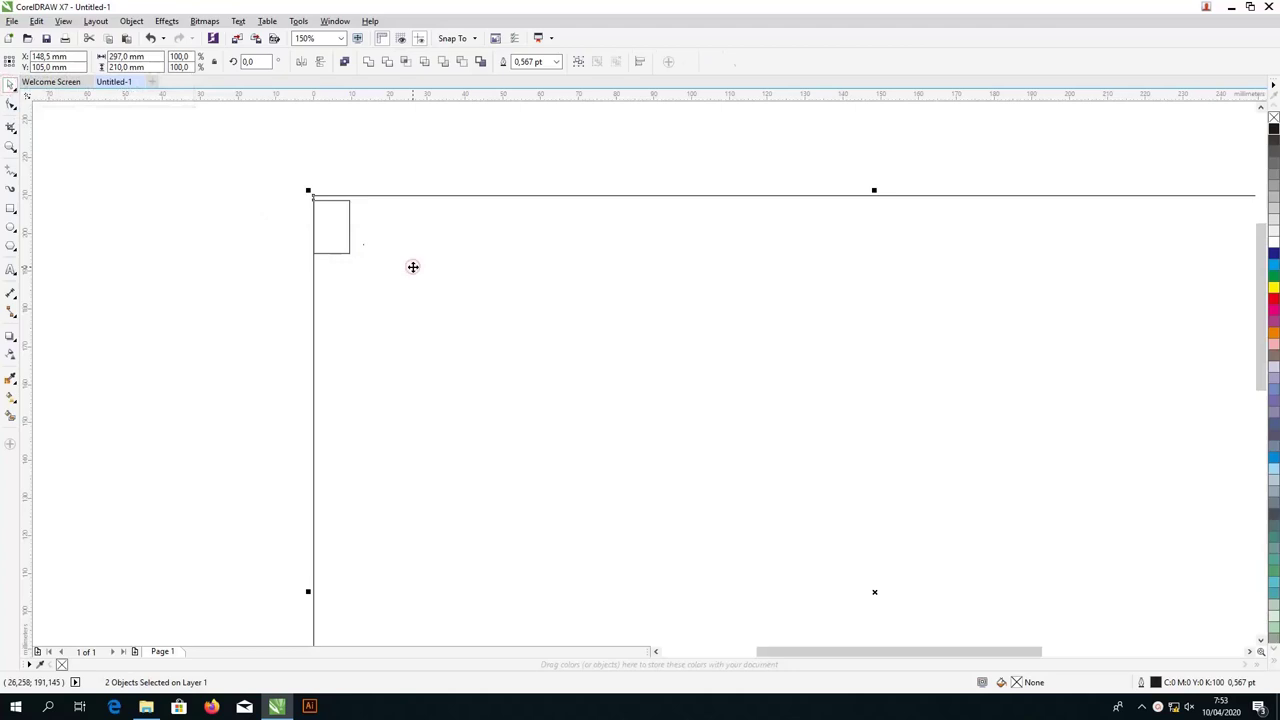
click(274, 229)
click(331, 200)
Step: Duplicate the small rectangle directly below, making the copy 11 mm high and flush with the first one's lower edge
scroll(331, 200, up, 2)
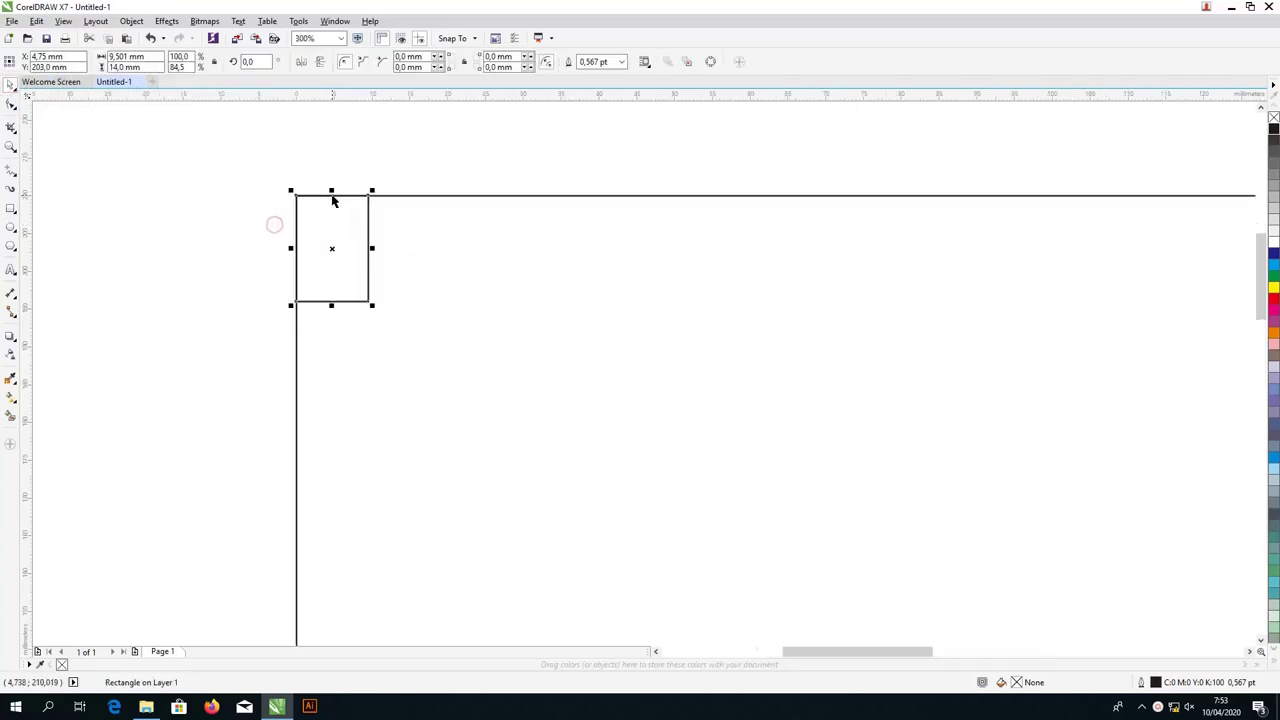
drag(333, 195, 334, 303)
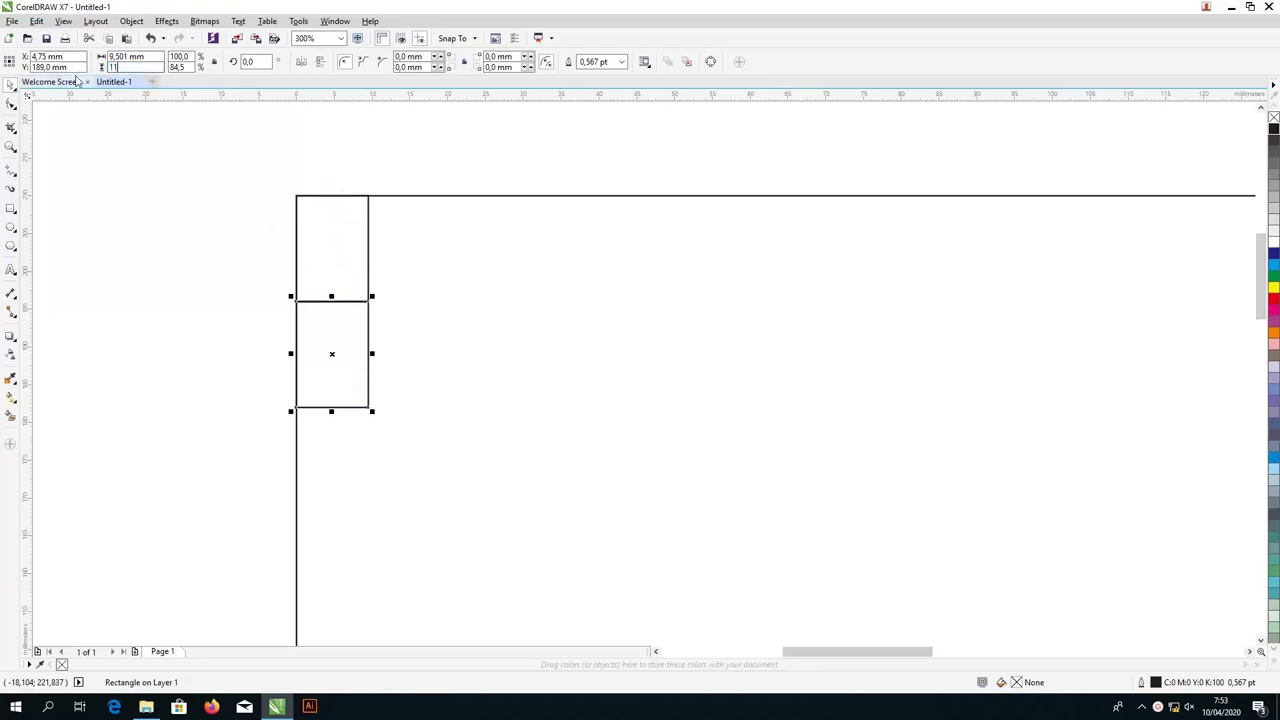
key(Return)
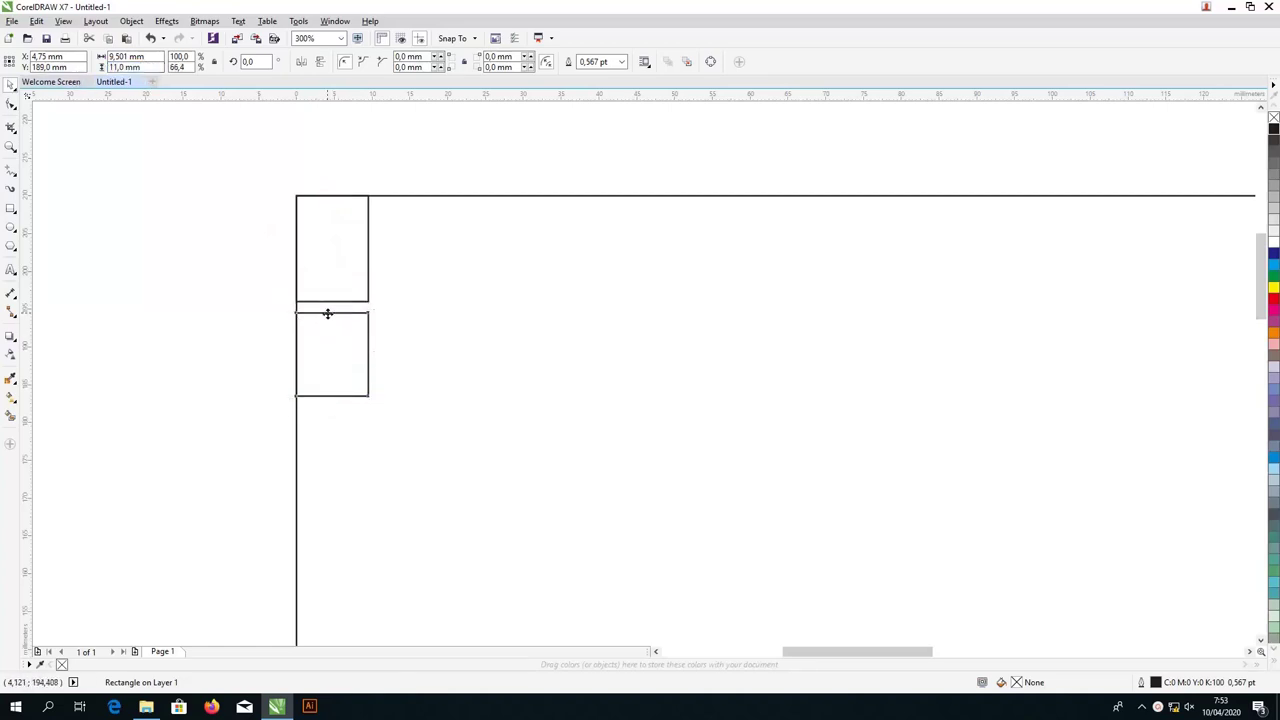
click(325, 310)
Step: Stretch both small rectangles together to the full 297 mm page width and deselect them
scroll(274, 337, down, 4)
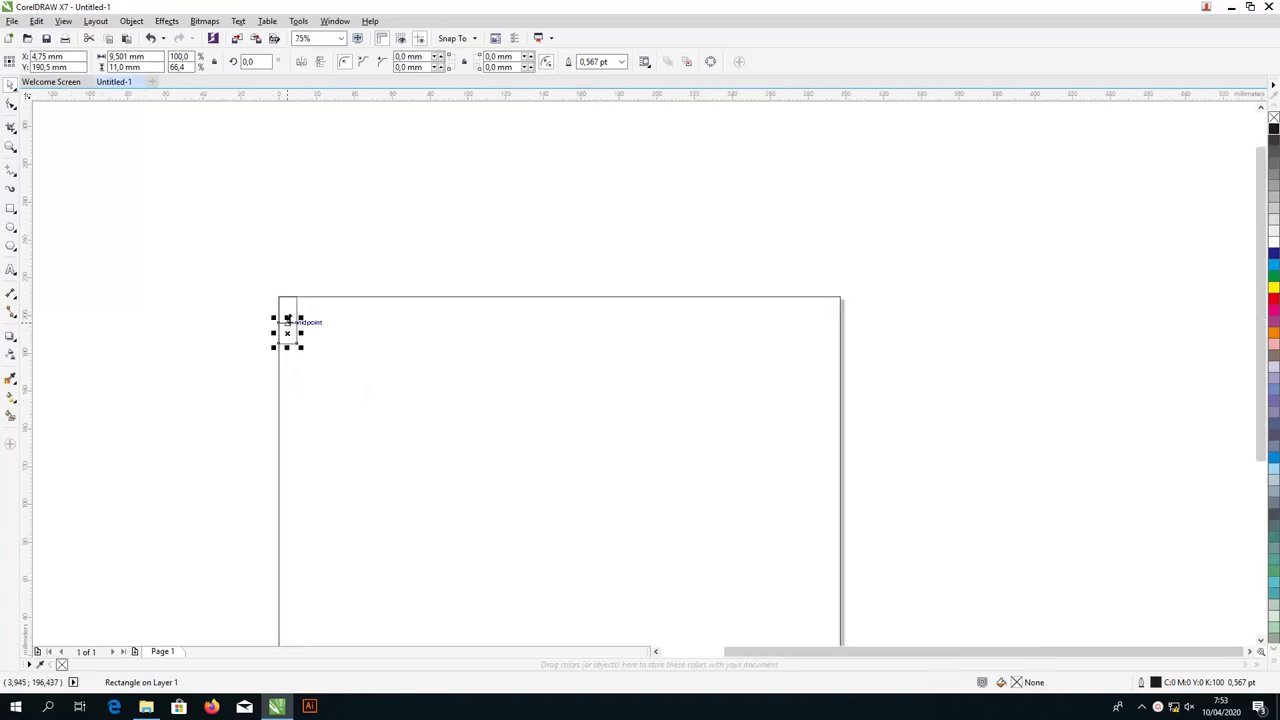
shift+click(288, 316)
drag(301, 319, 843, 318)
scroll(447, 318, down, 1)
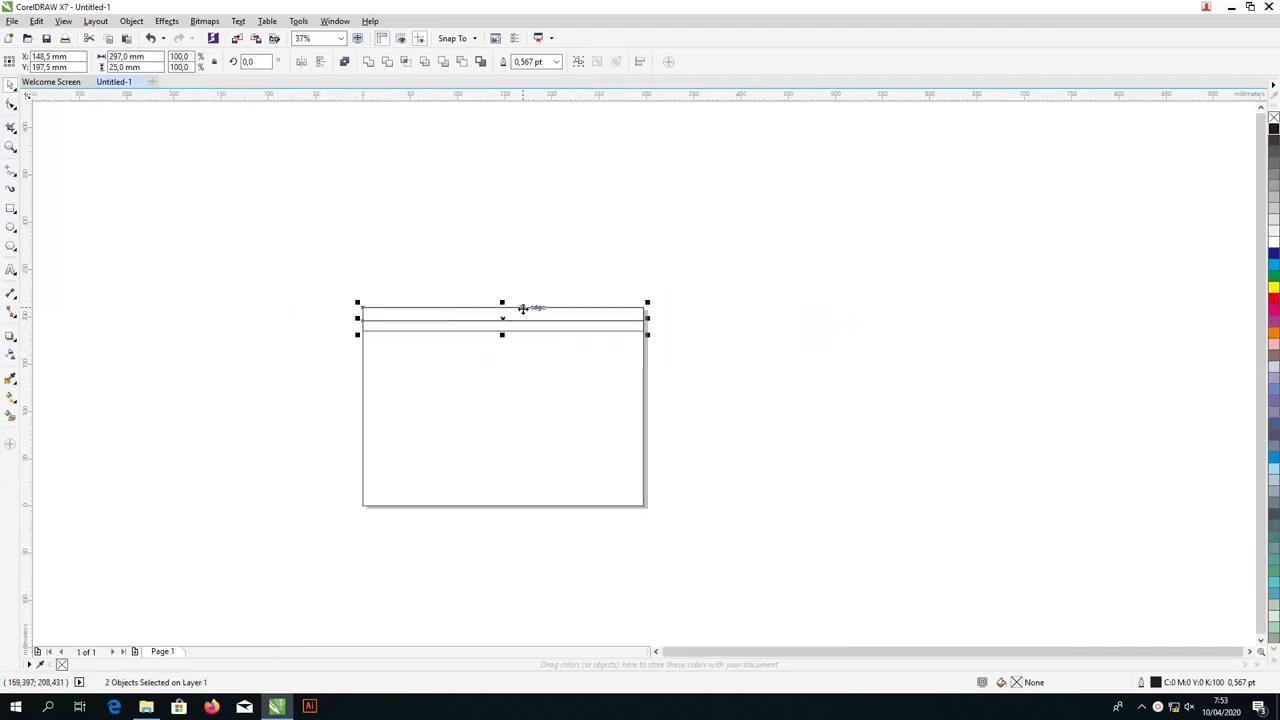
scroll(507, 373, up, 1)
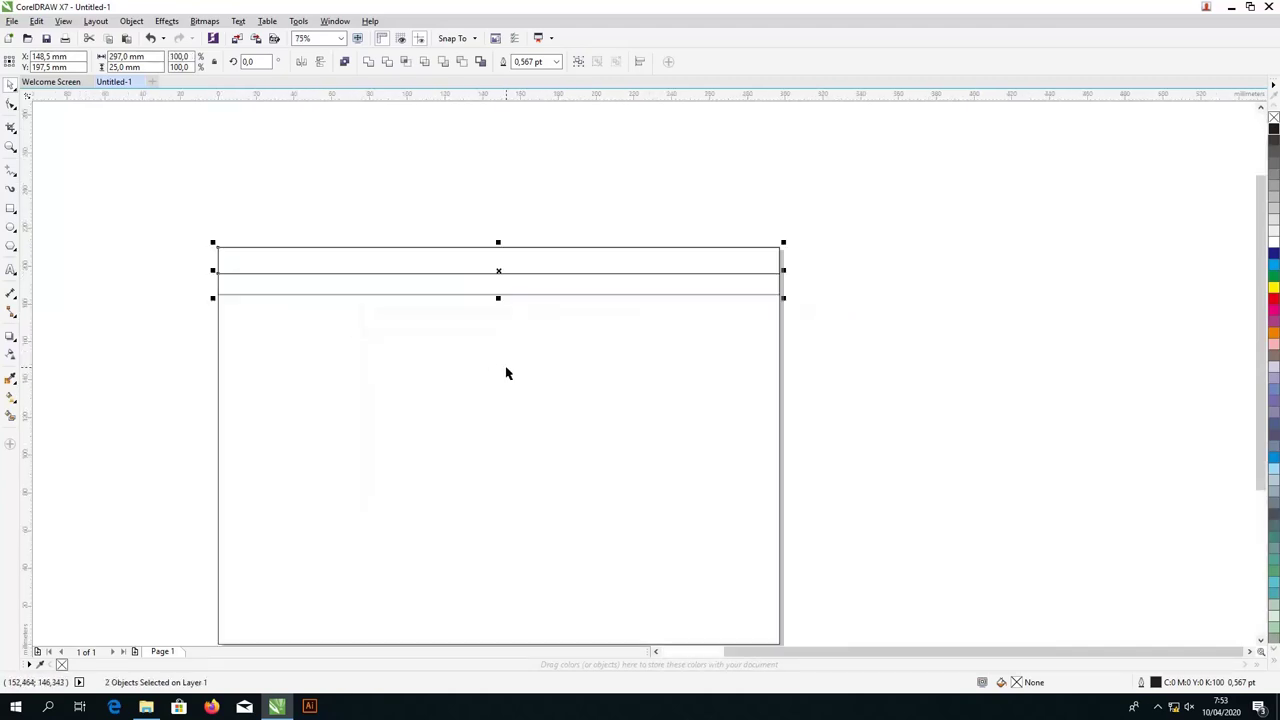
scroll(506, 373, down, 1)
scroll(511, 363, up, 1)
click(803, 297)
scroll(214, 368, down, 1)
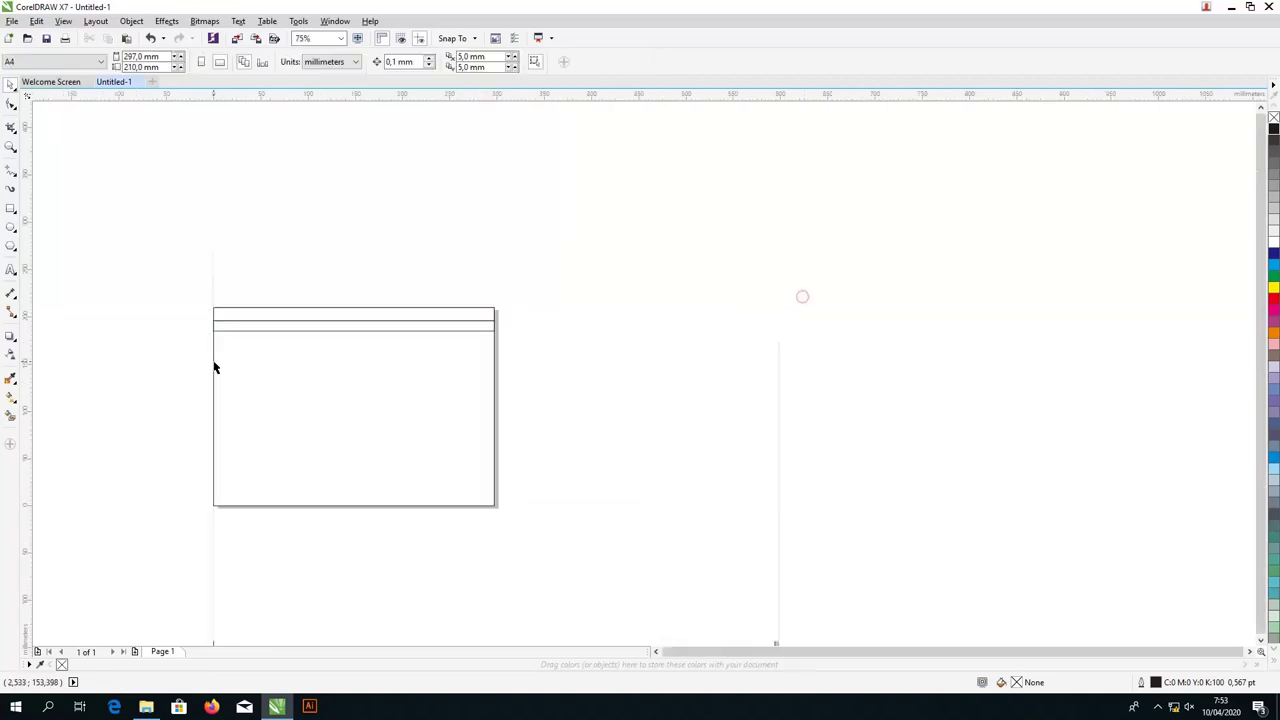
scroll(214, 368, up, 2)
scroll(349, 329, down, 1)
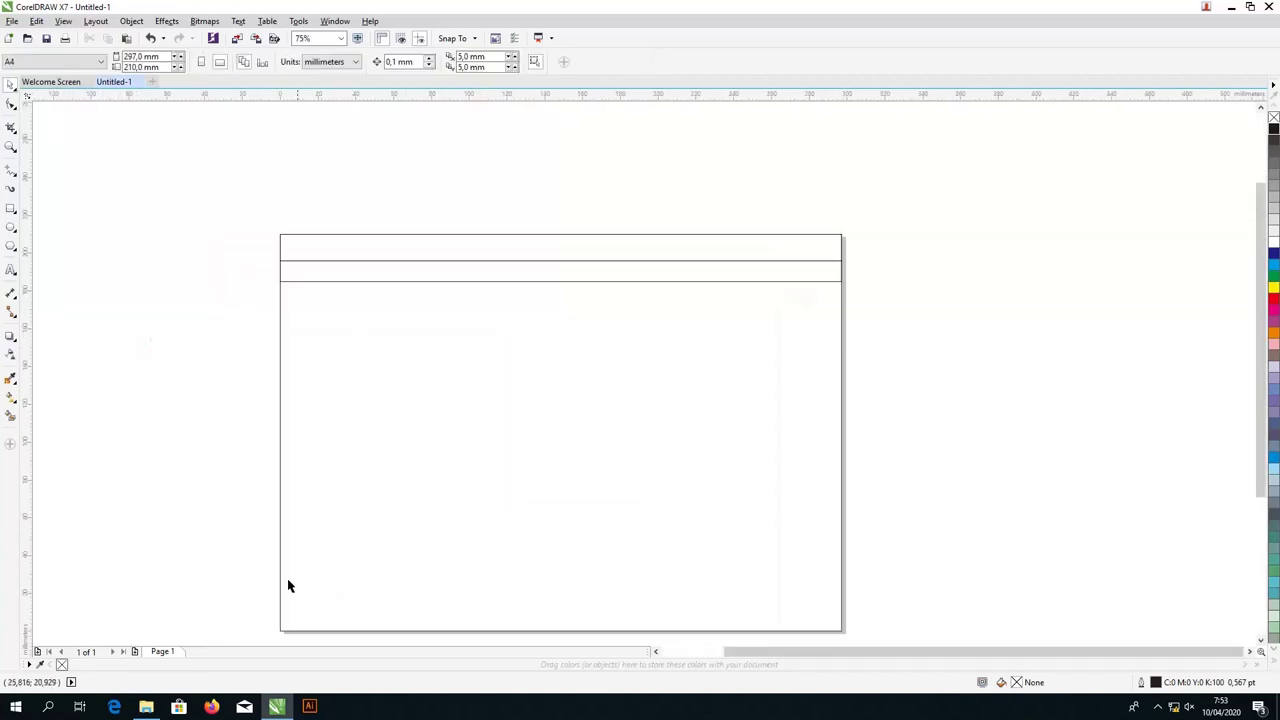
Step: Import 01_Color Pallete, 02_Lentera Icon, 03_Icon Mesjid and 04_Pattern from the 06_Sertifikat Ramadhan_CDR folder in File Explorer into the CorelDRAW document
click(146, 706)
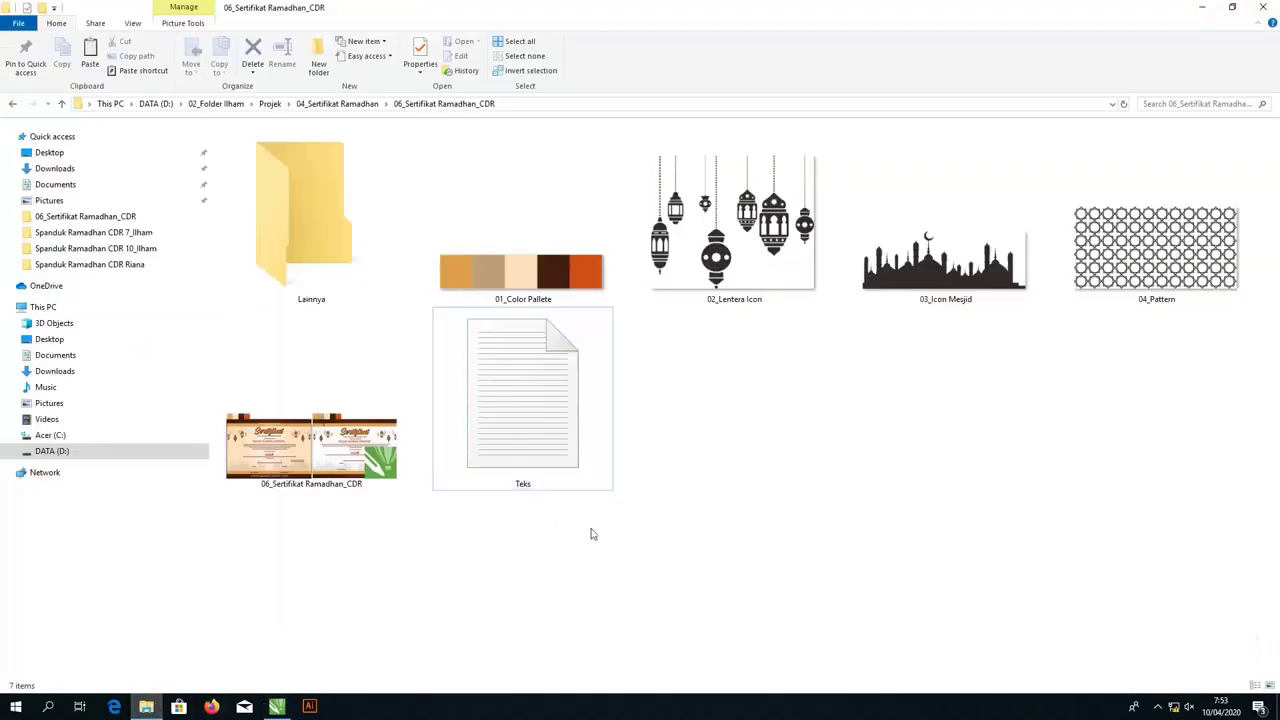
key(Up)
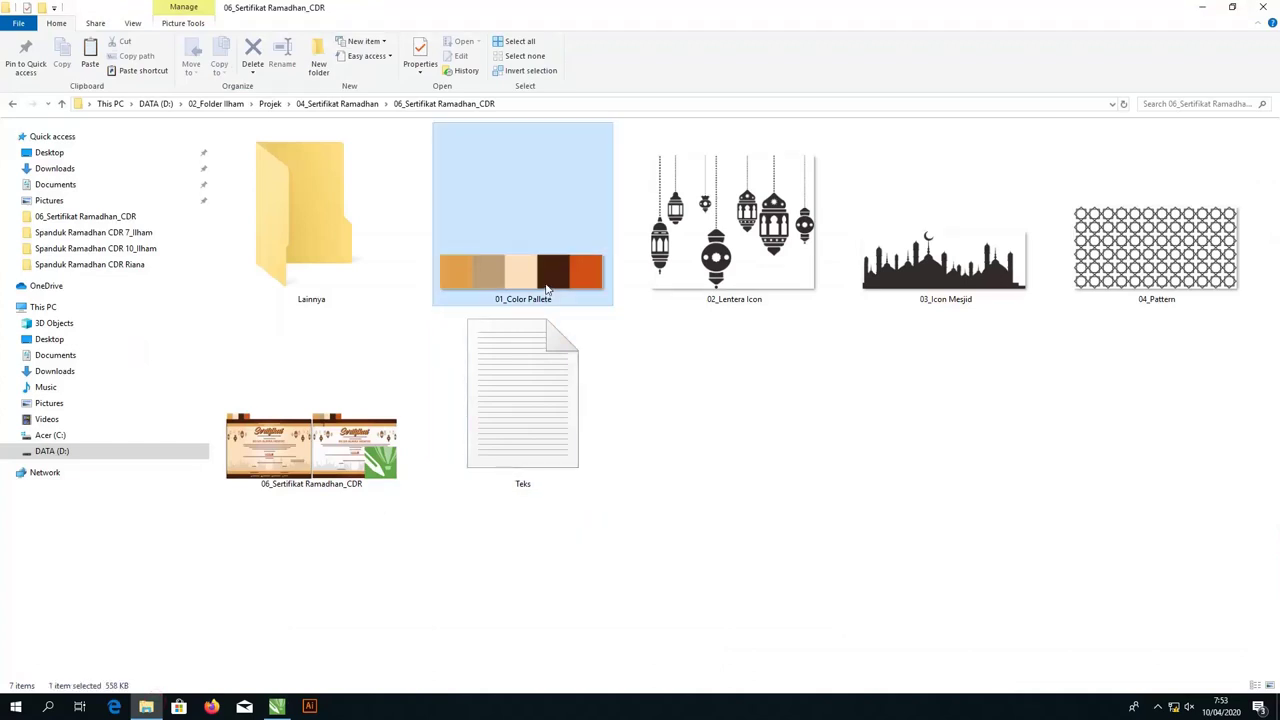
key(shift+Right)
key(shift+Right)
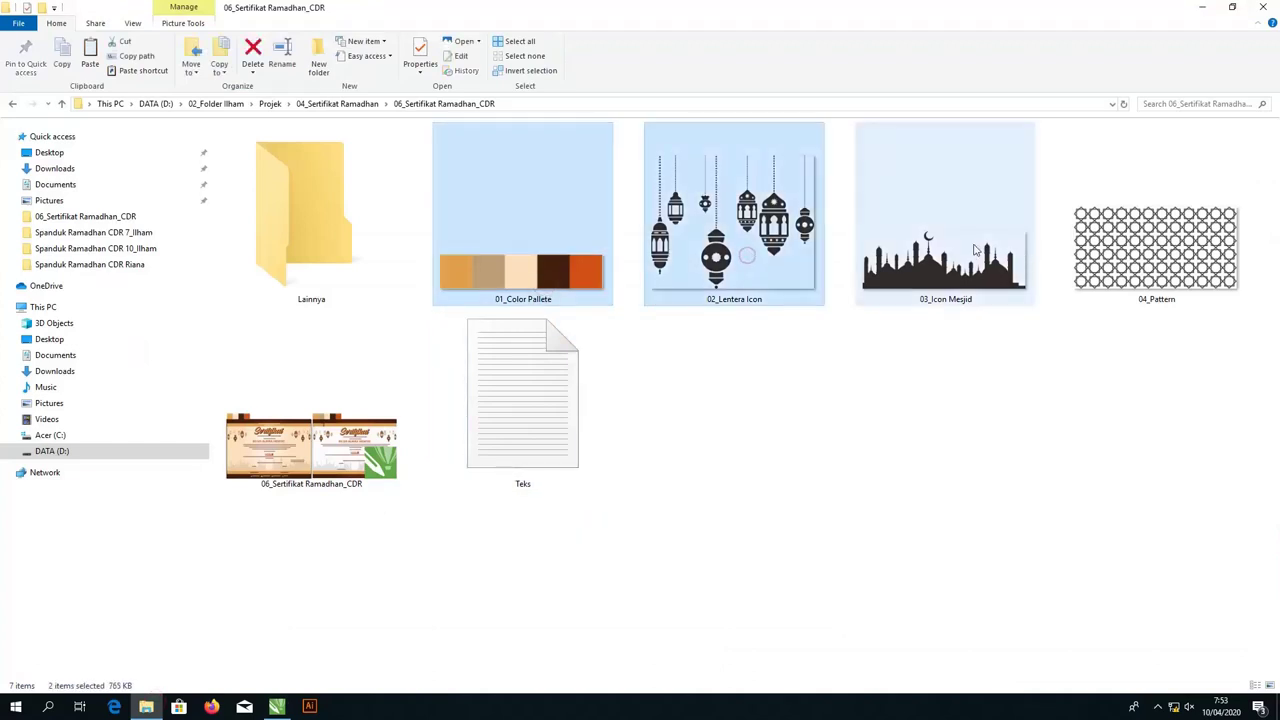
drag(551, 231, 958, 333)
scroll(709, 468, down, 5)
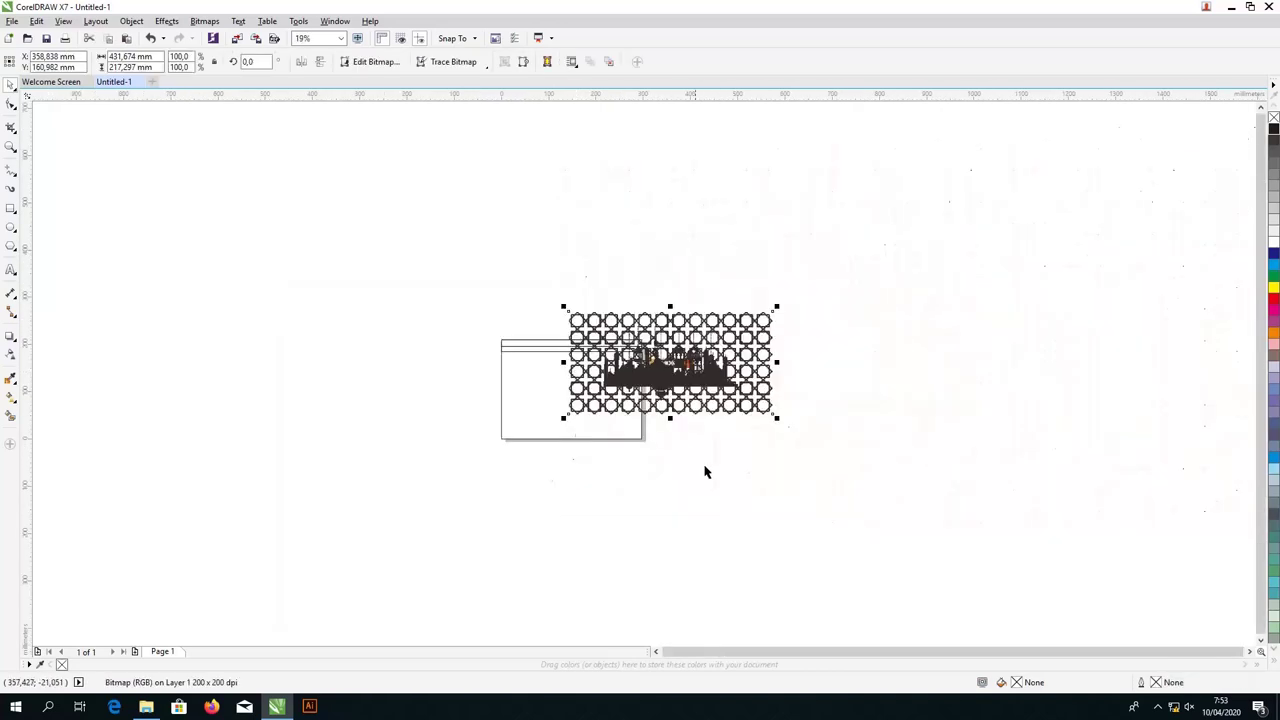
Step: Spread the imported images around the page: pattern to its right, mosque to its left and lanterns below
drag(658, 386, 858, 450)
click(709, 372)
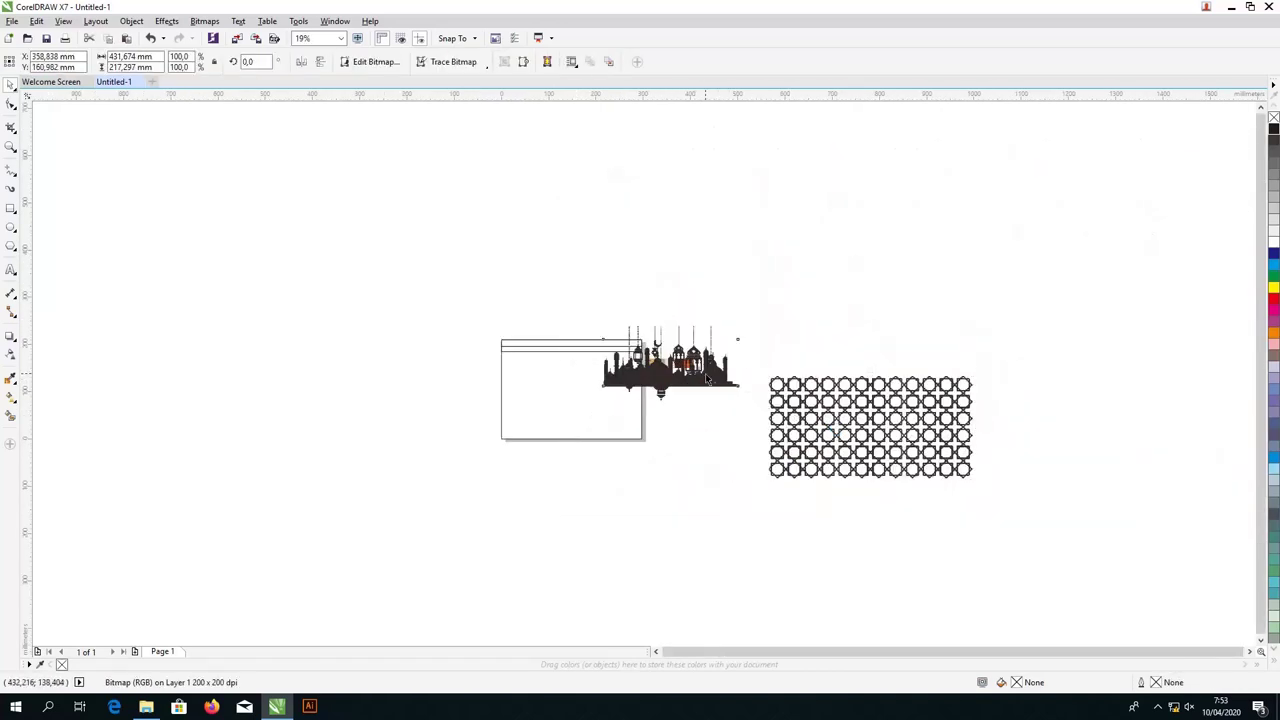
drag(709, 372, 443, 420)
click(699, 339)
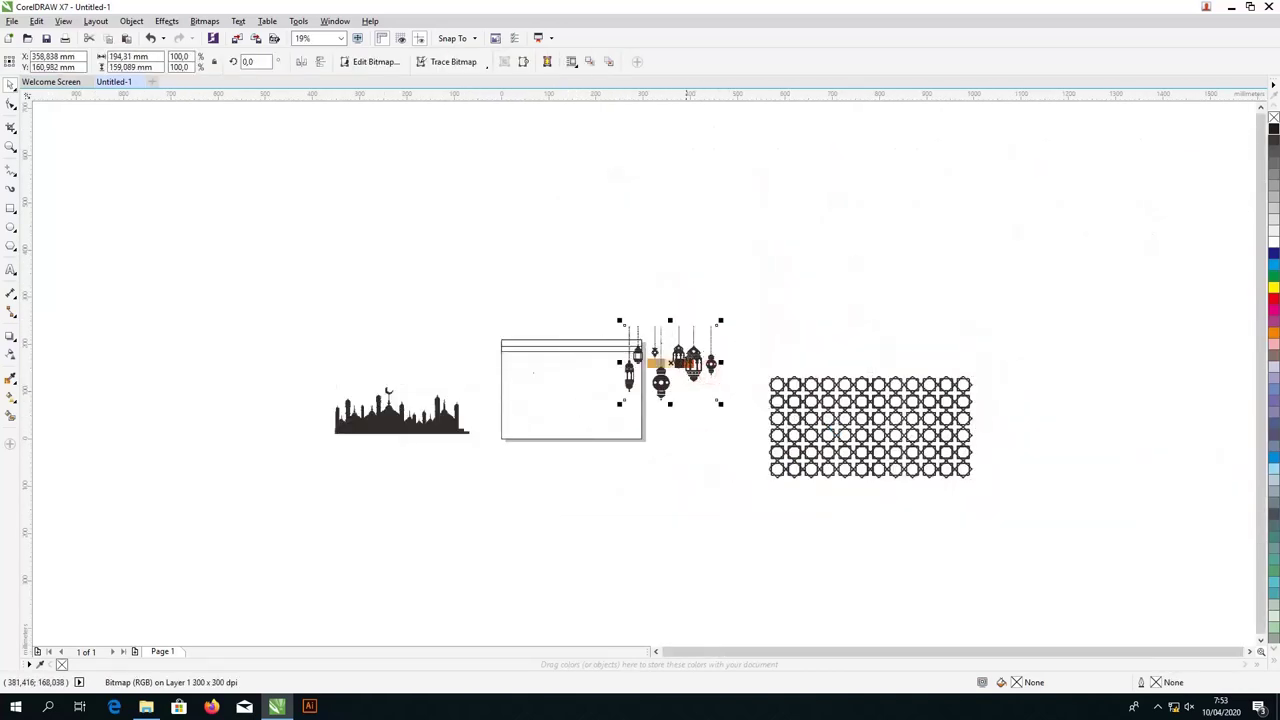
drag(699, 339, 610, 480)
Step: Place the colour palette image above the page, snapping its lower-left corner to the page's upper-left corner
scroll(650, 355, up, 5)
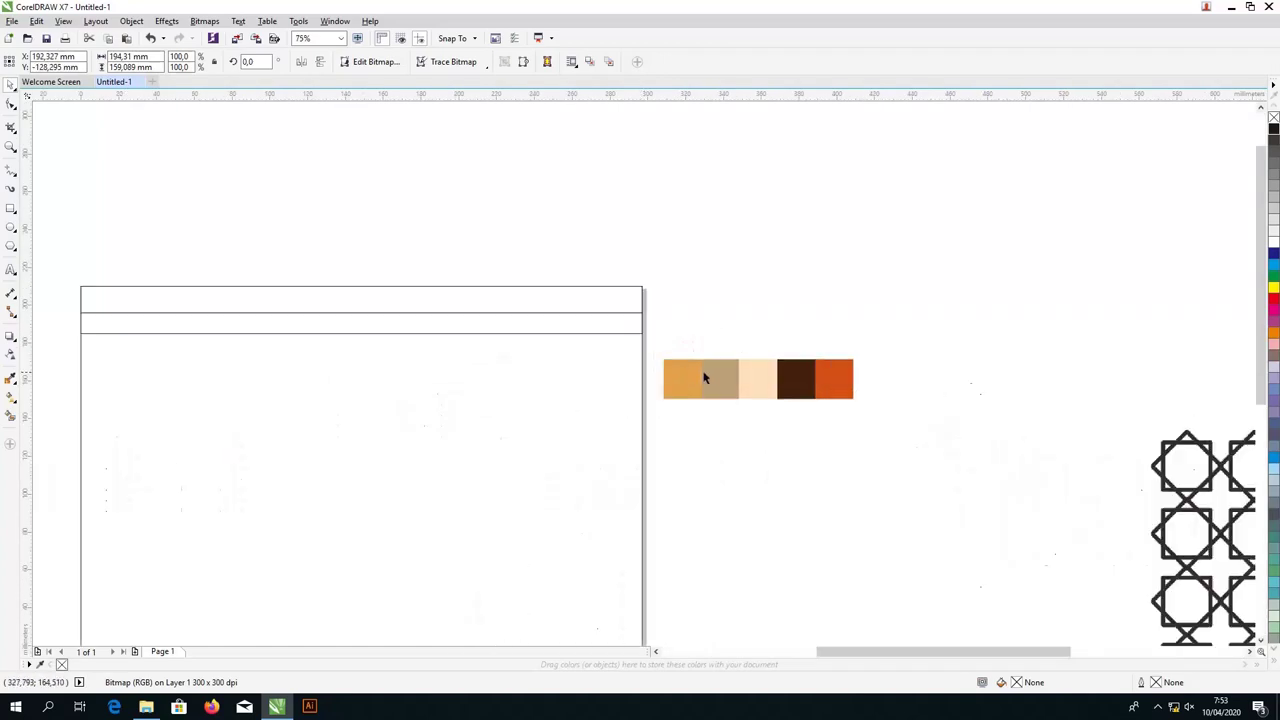
click(744, 389)
scroll(744, 389, down, 3)
drag(744, 389, 414, 327)
scroll(430, 356, up, 4)
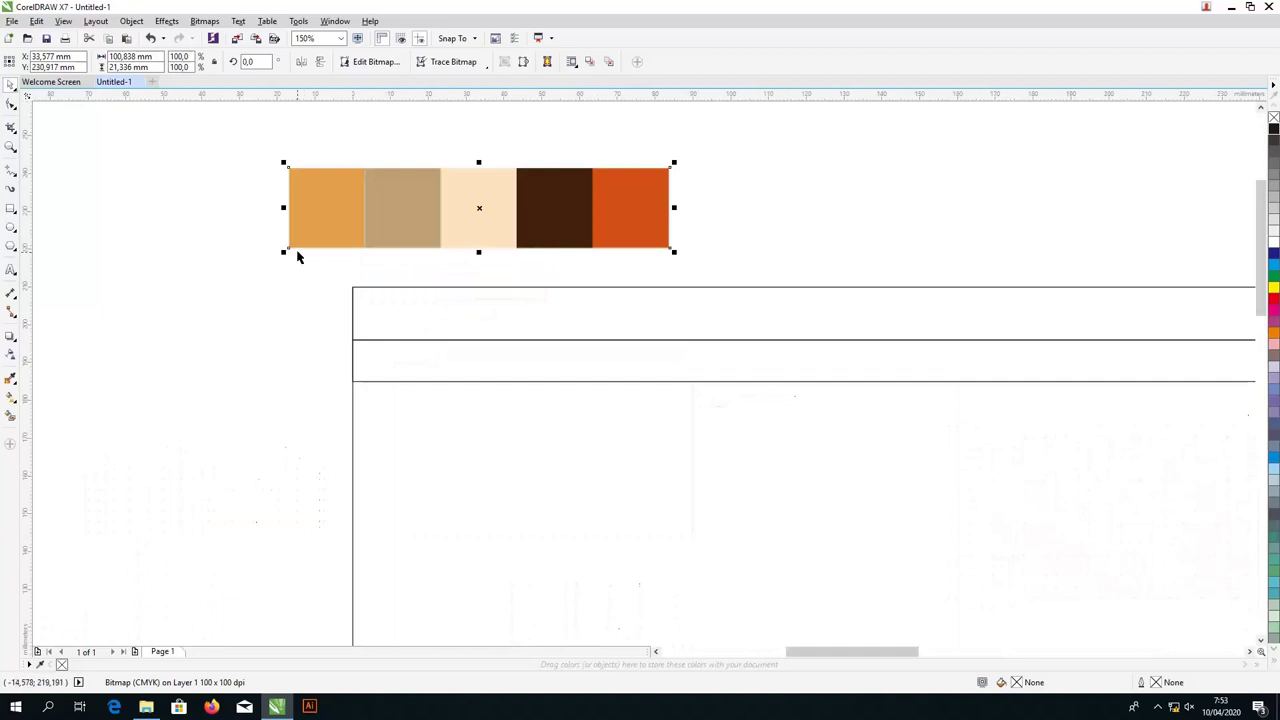
drag(289, 247, 348, 290)
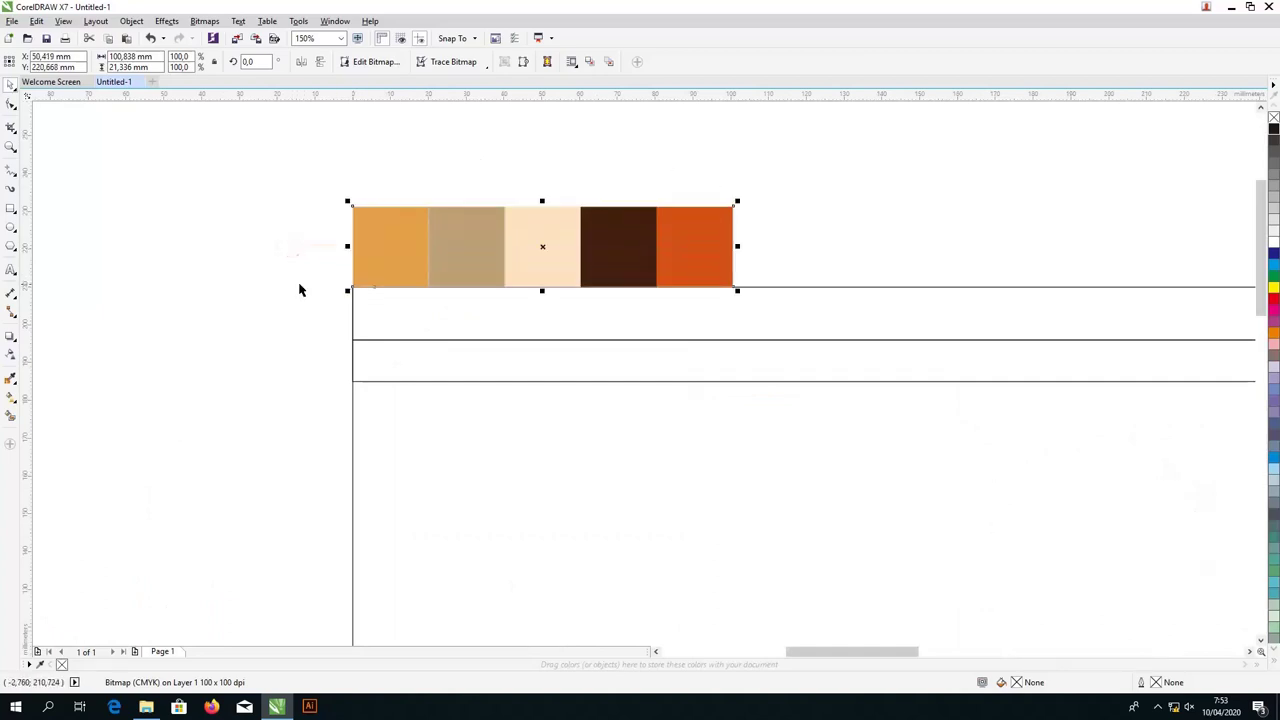
Step: Sample the palette's light orange colour and fill the 11 mm strip with it
click(8, 380)
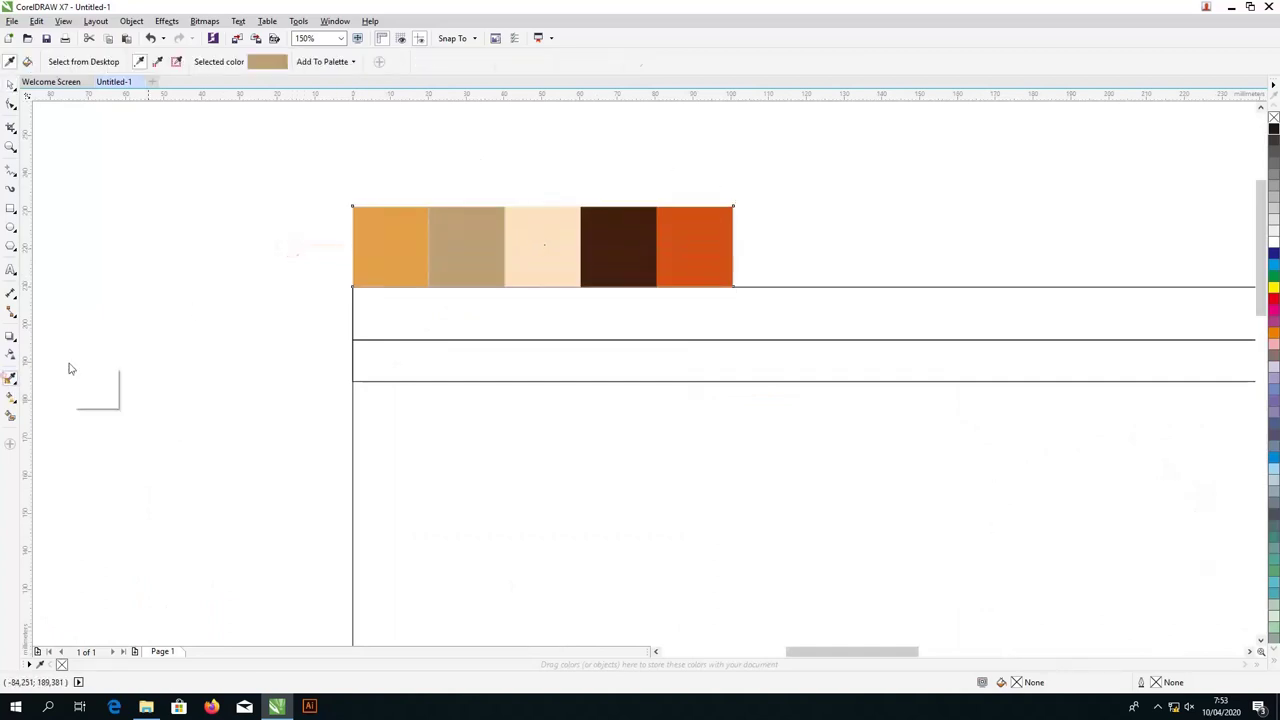
click(385, 252)
click(388, 350)
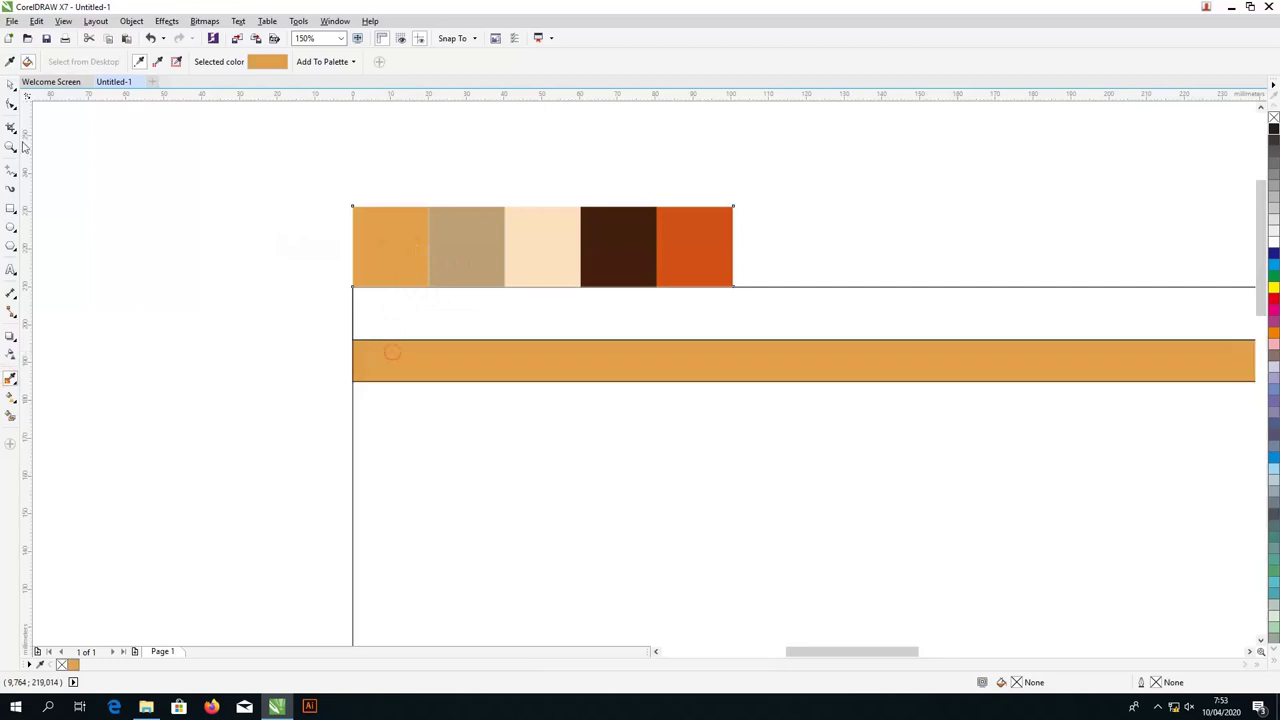
click(11, 86)
Step: Duplicate both top strips onto the lower part of the page and mirror the copies vertically
scroll(194, 262, down, 4)
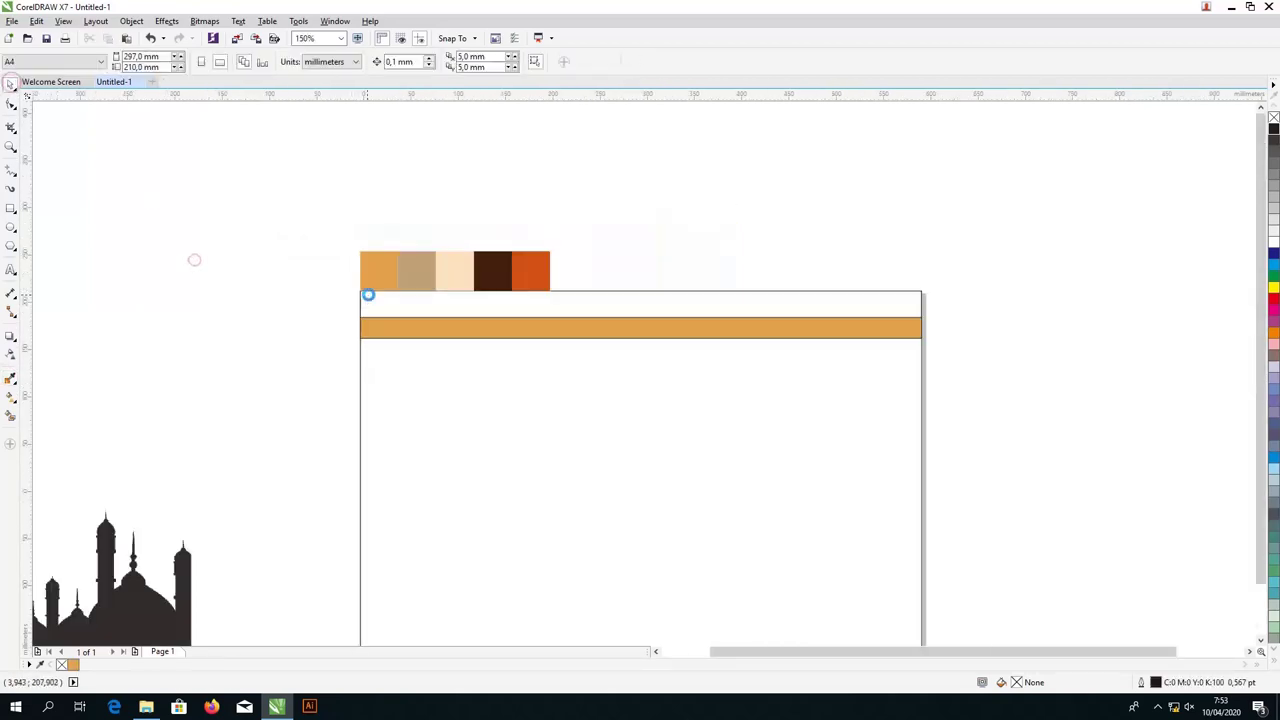
shift+click(460, 314)
drag(485, 293, 471, 444)
scroll(471, 444, up, 2)
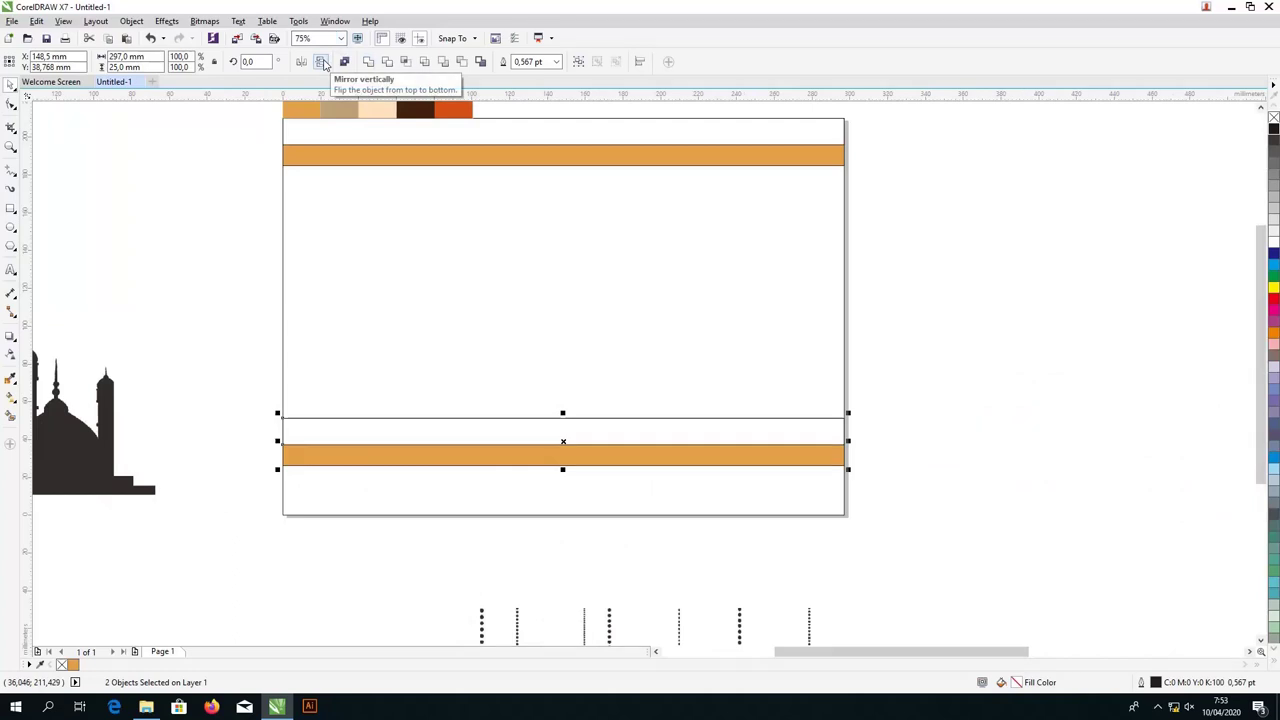
click(322, 62)
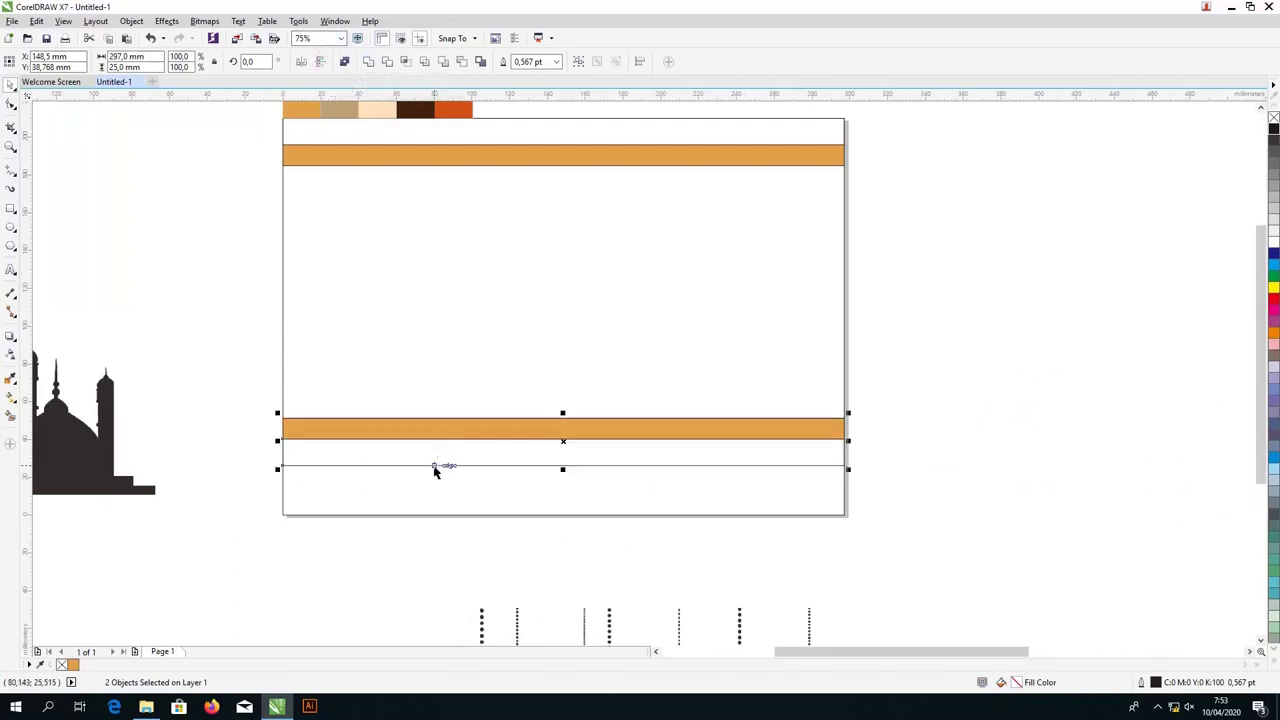
Step: Move the mirrored strips flush with the page's bottom edge and deselect them
drag(435, 471, 411, 546)
click(439, 590)
key(Escape)
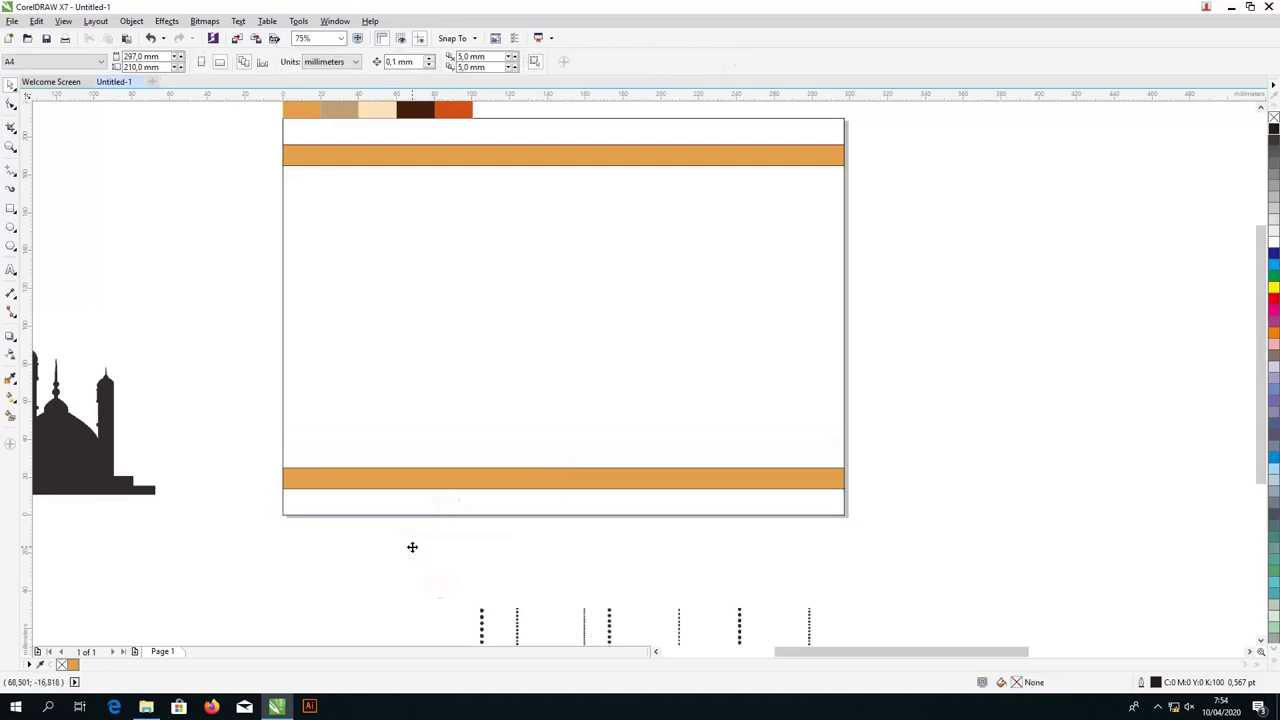
Step: Pull the unfilled 14 mm strip off the top of the page and delete it
scroll(514, 368, down, 2)
scroll(518, 358, up, 2)
drag(539, 330, 797, 269)
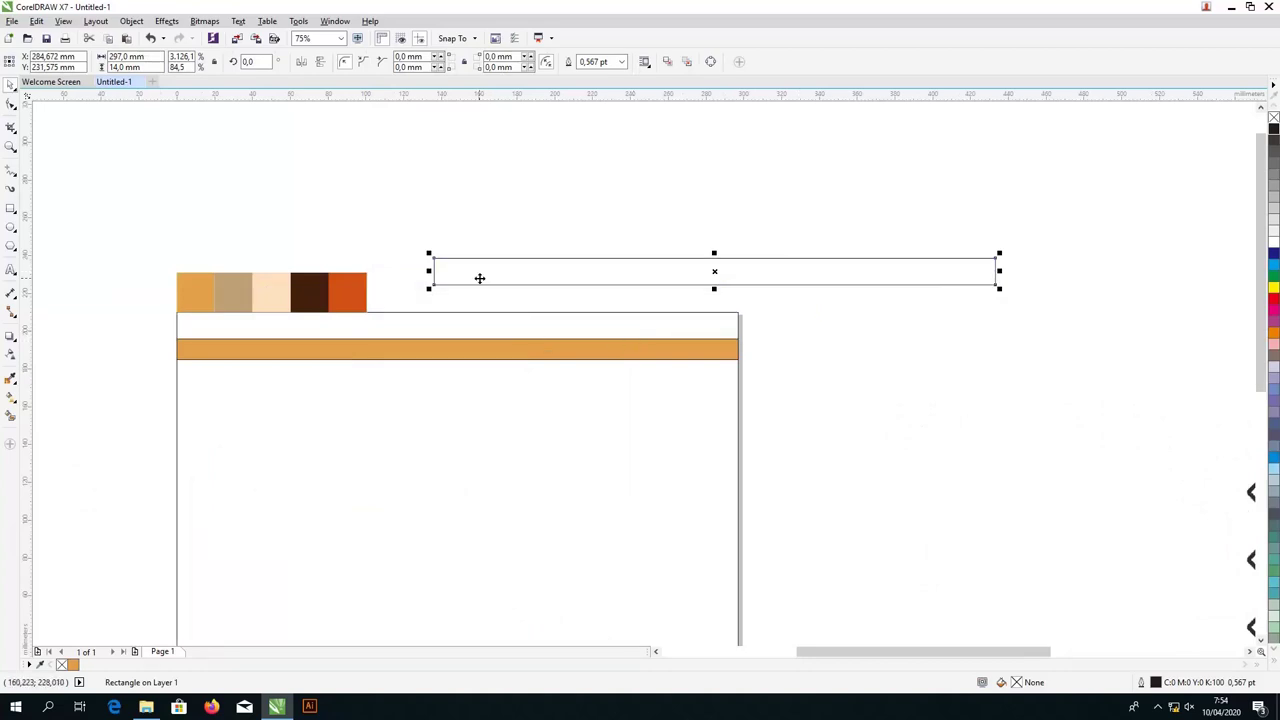
scroll(479, 278, down, 2)
key(Escape)
scroll(342, 334, up, 2)
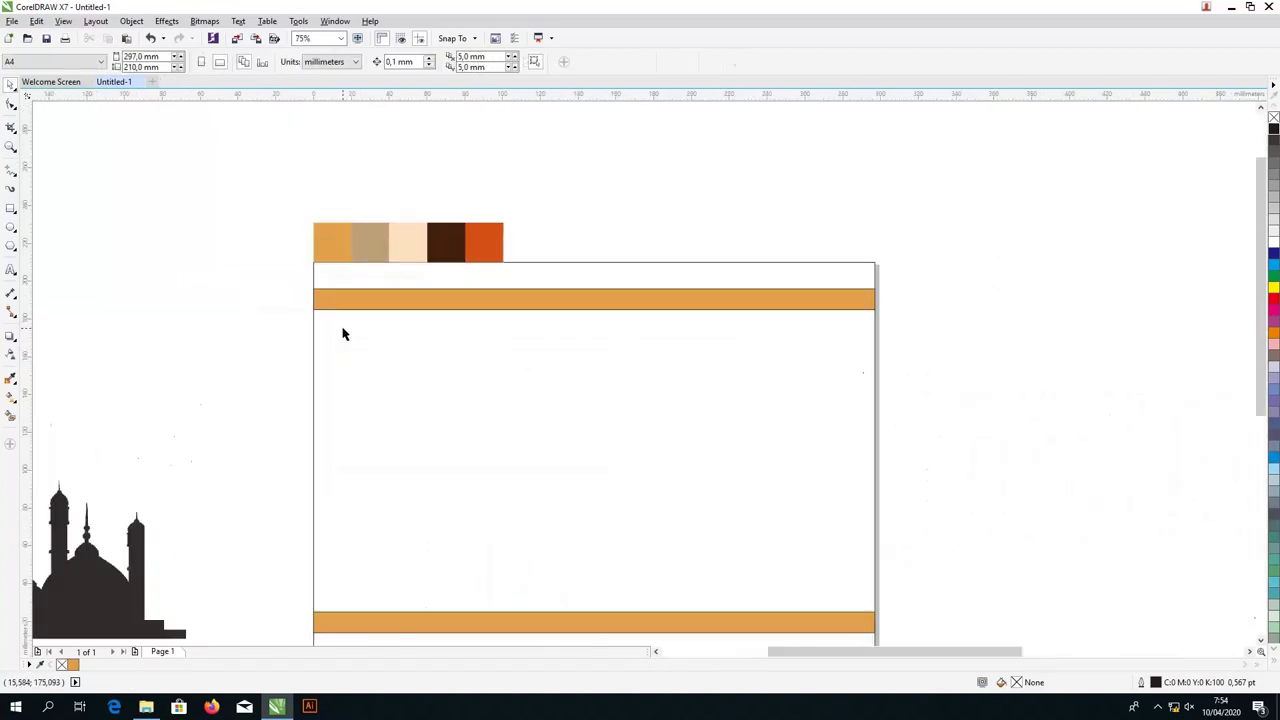
Step: Apply a linear fountain fill to the page-sized background rectangle, running from its centre to the upper-right corner
click(367, 286)
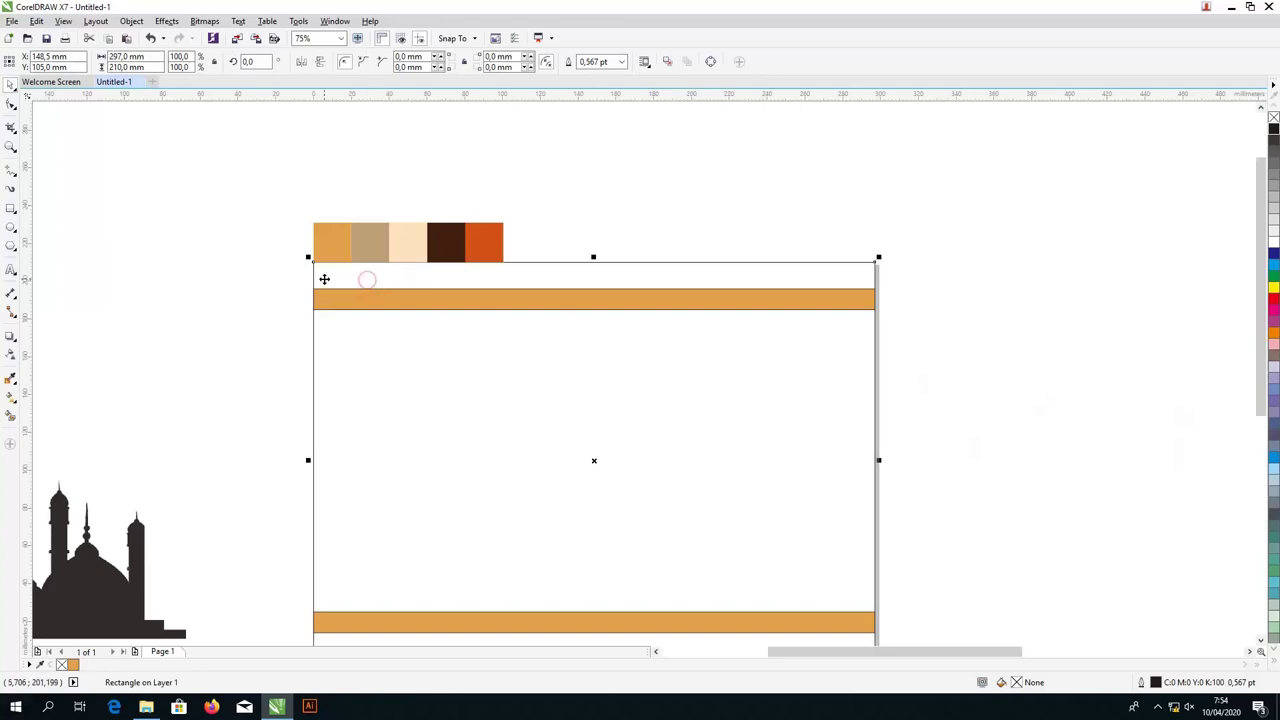
scroll(449, 423, down, 2)
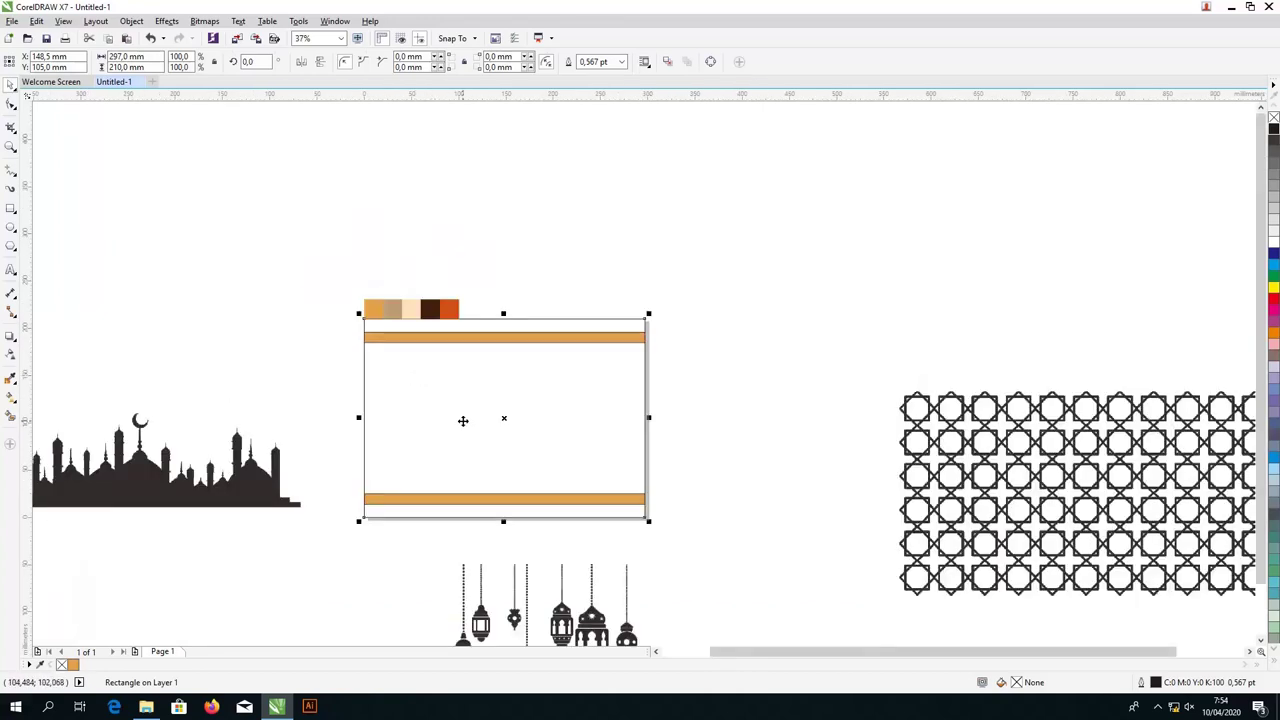
key(g)
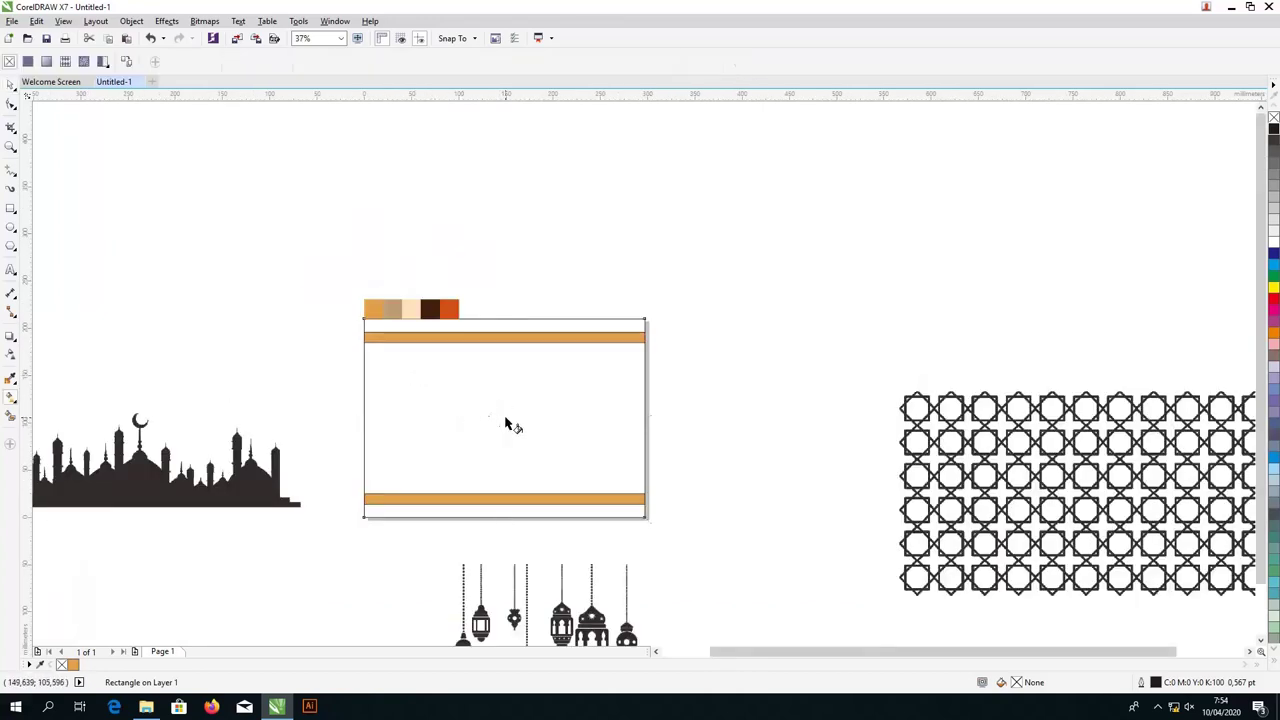
drag(580, 385, 643, 322)
Step: Set the gradient's start colour at the page centre to the dark brown sampled from the palette
scroll(508, 378, up, 2)
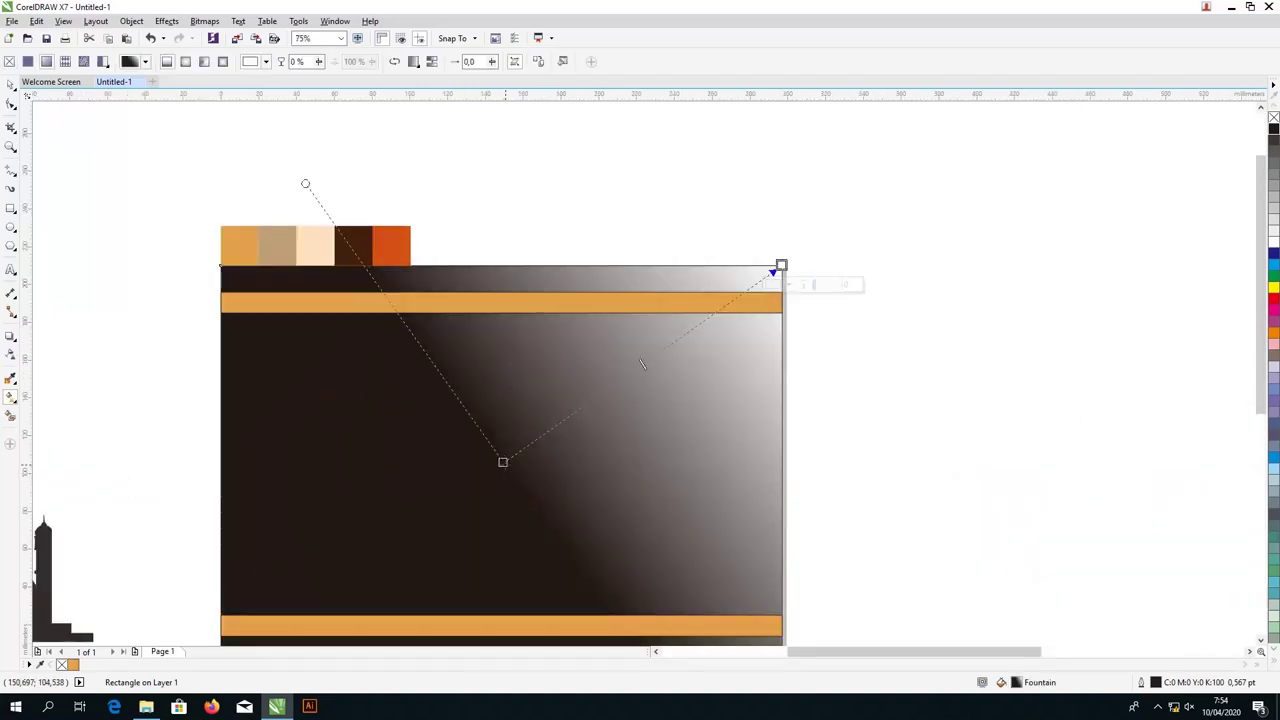
click(503, 461)
click(509, 481)
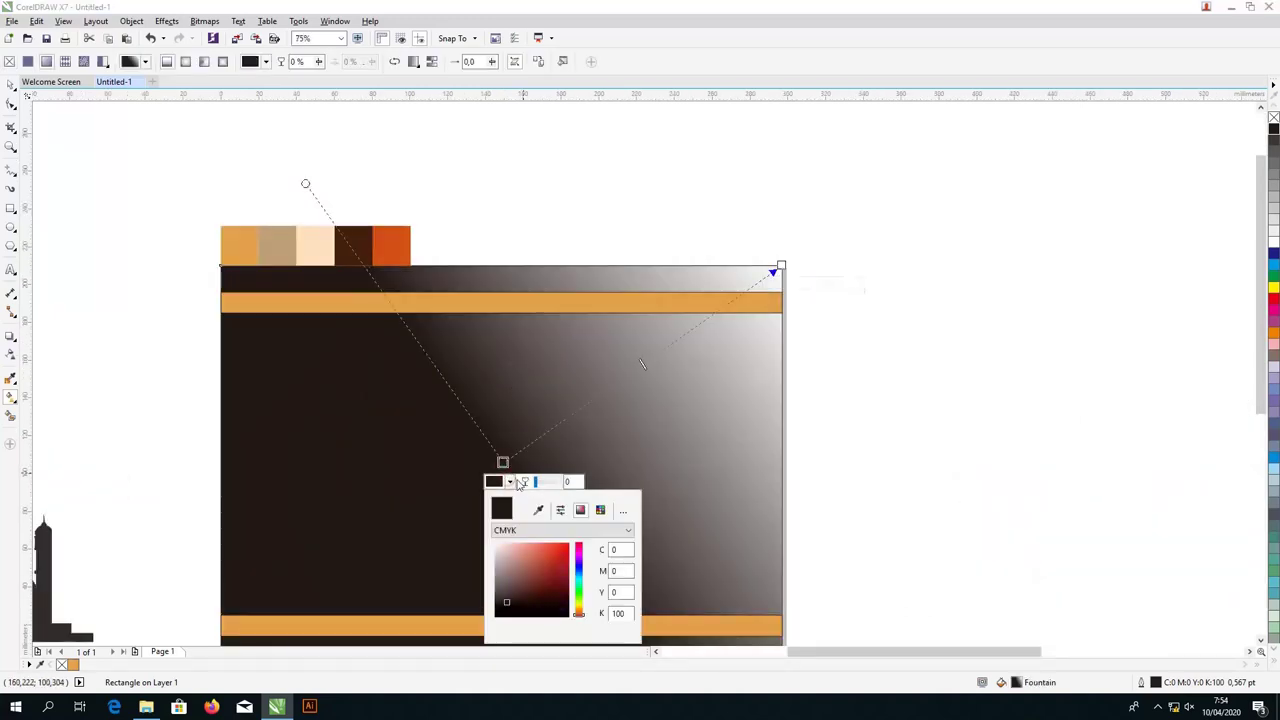
click(537, 511)
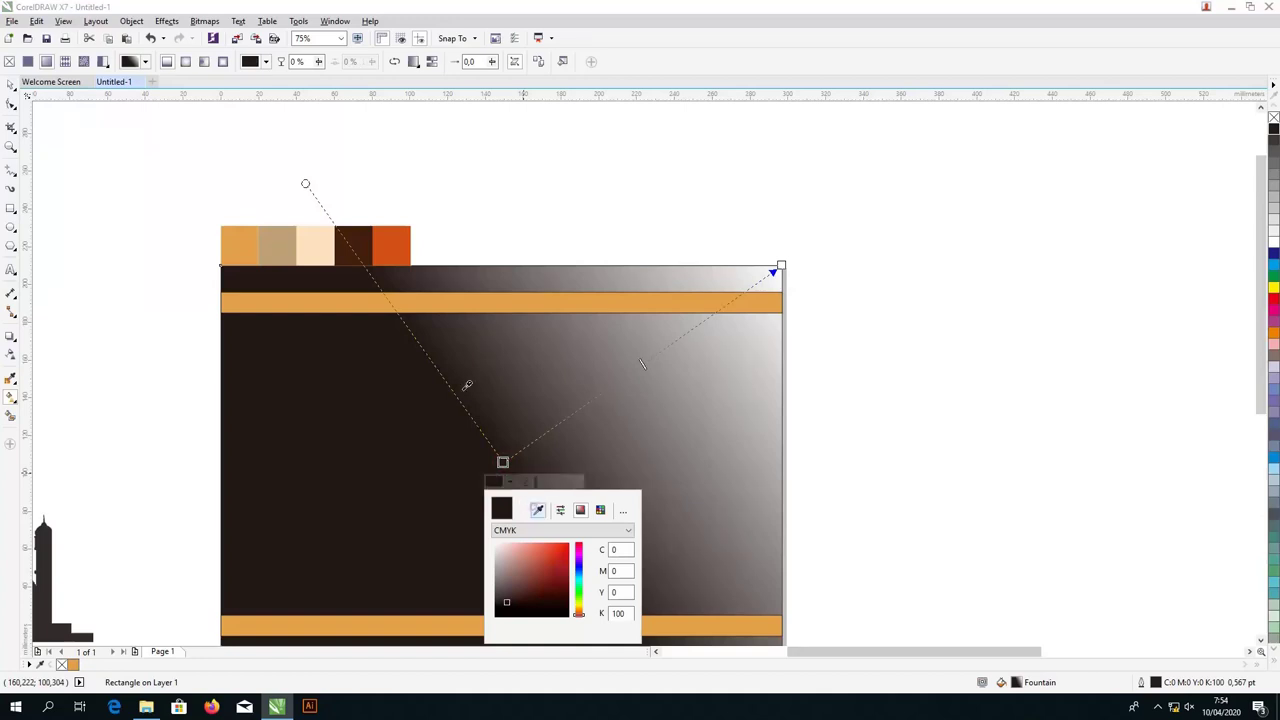
click(368, 240)
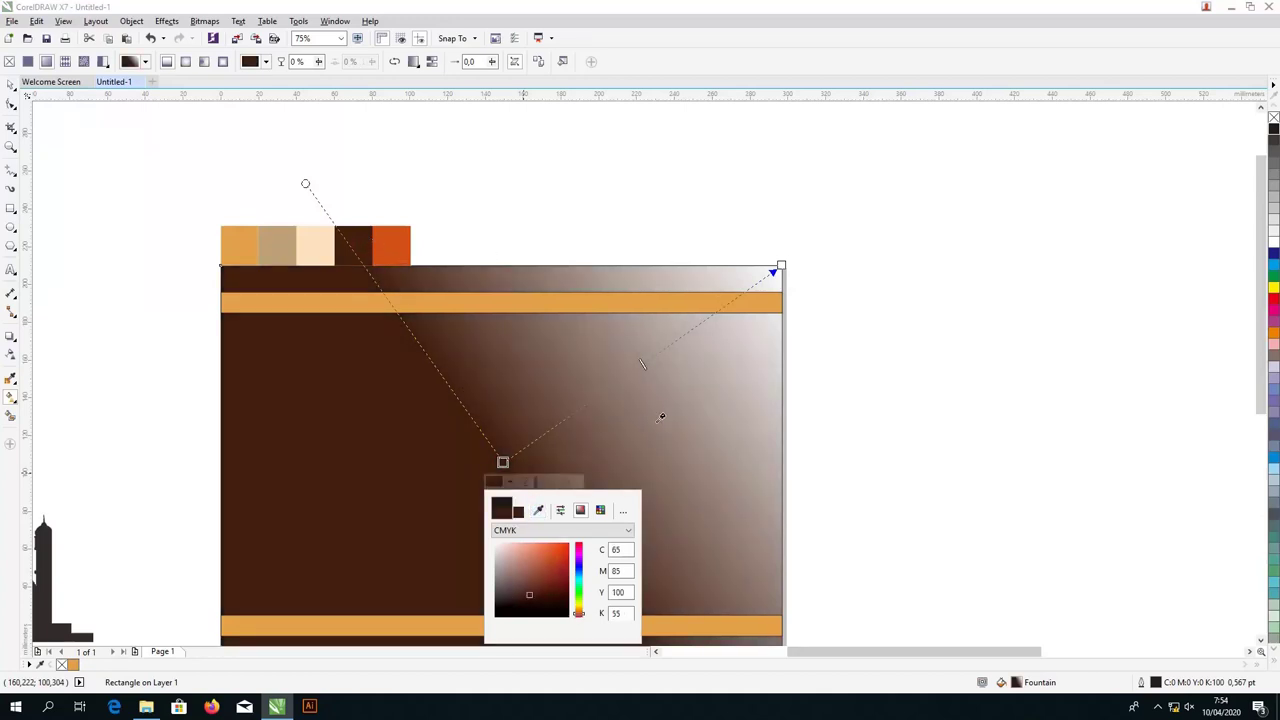
Step: Set the gradient's end colour at the upper-right corner to the orange-red sampled from the palette
click(781, 263)
click(781, 267)
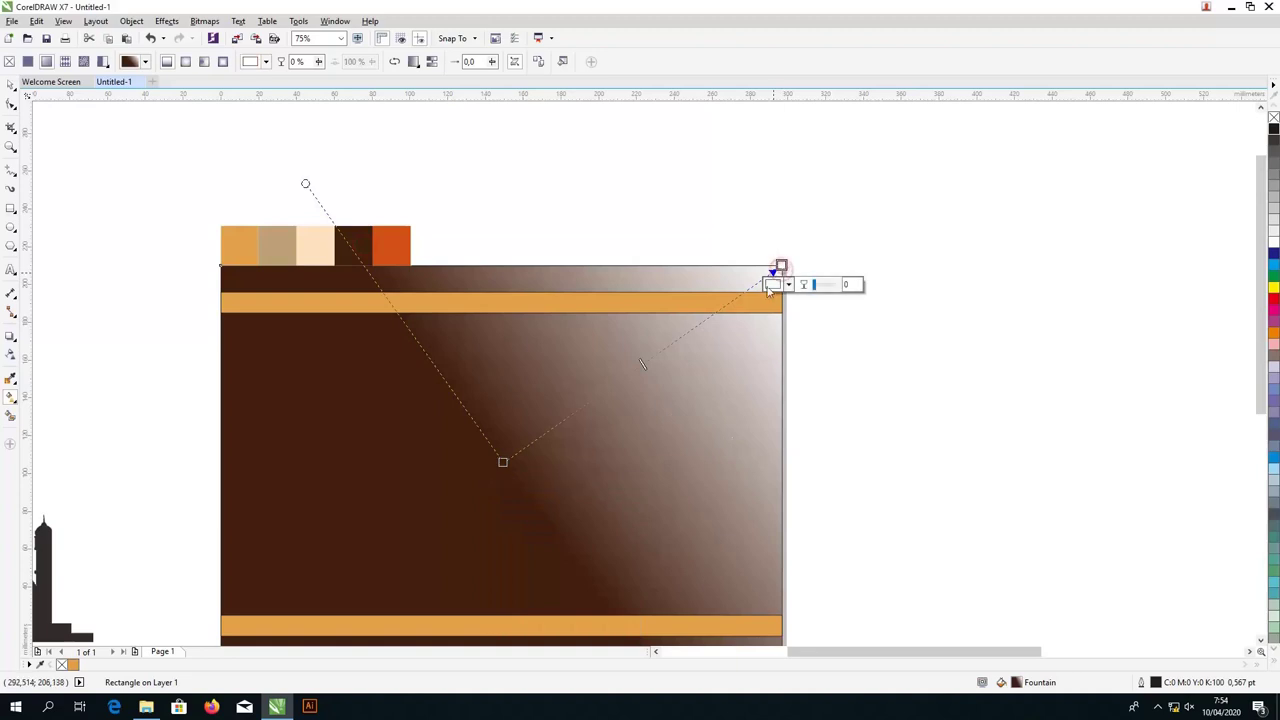
click(789, 285)
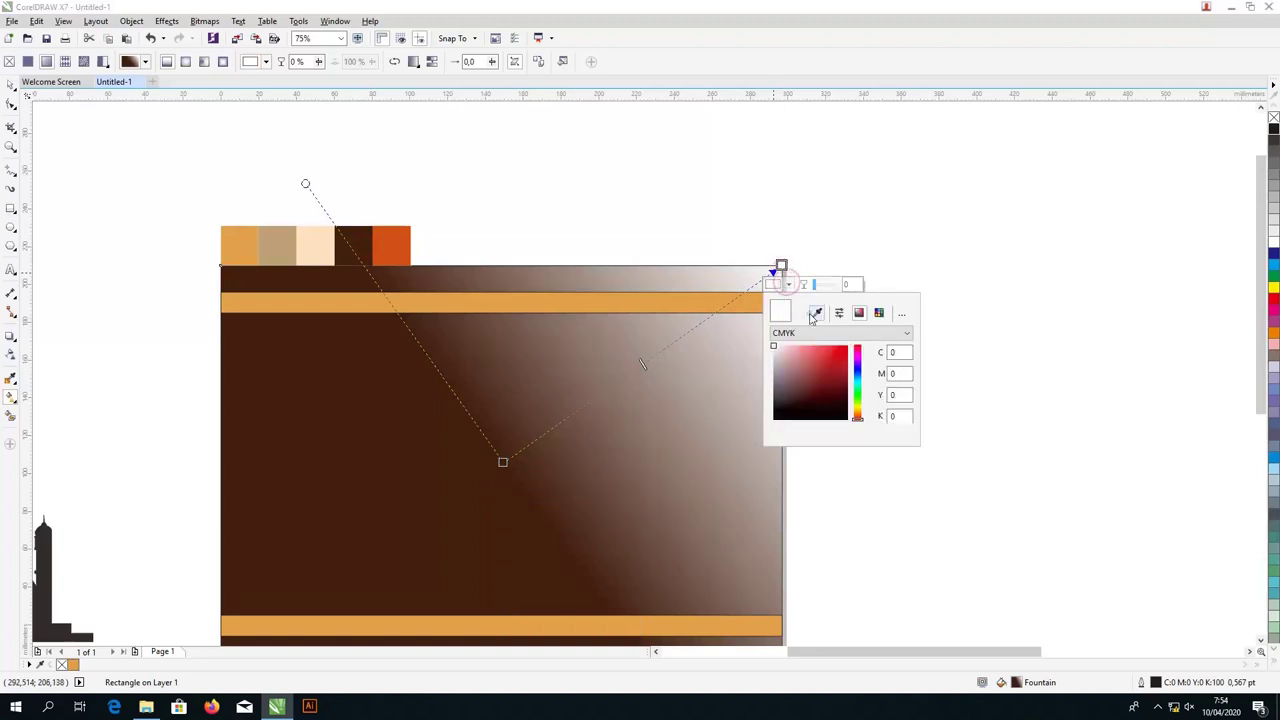
click(813, 315)
click(400, 240)
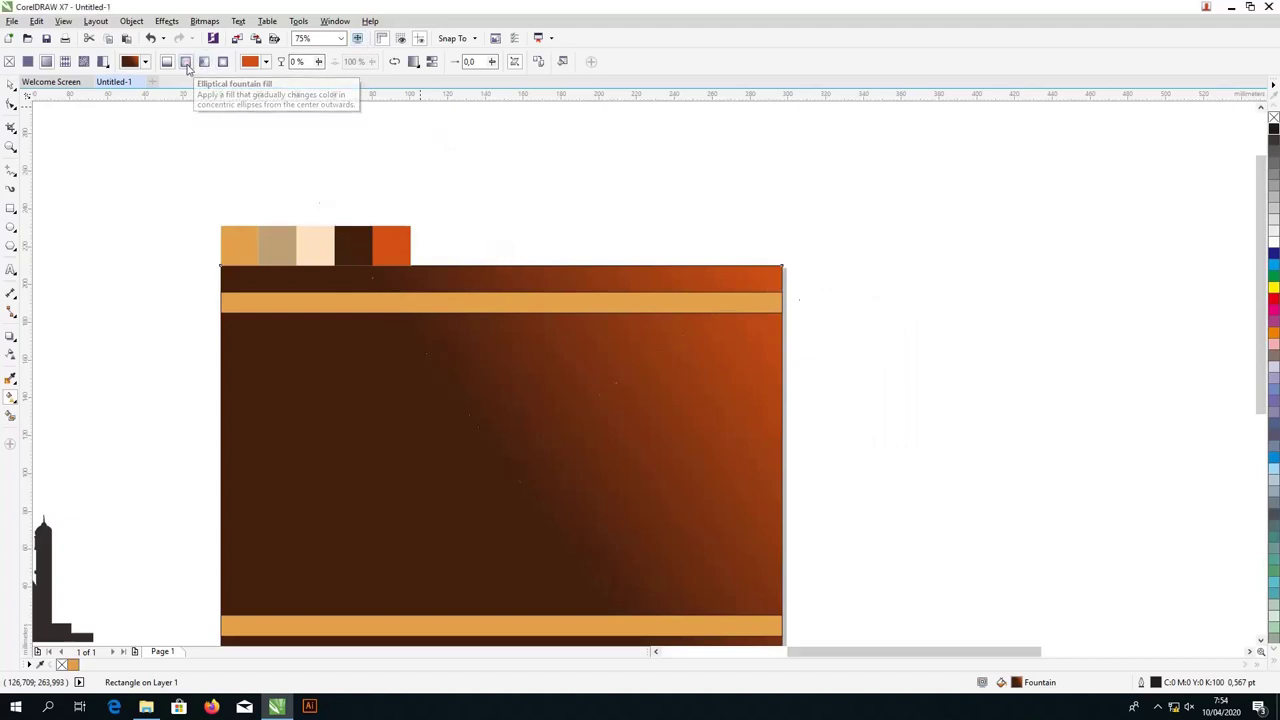
Step: Make the background gradient elliptical, centre it on the page with a smaller radius, and deselect the rectangle
click(186, 63)
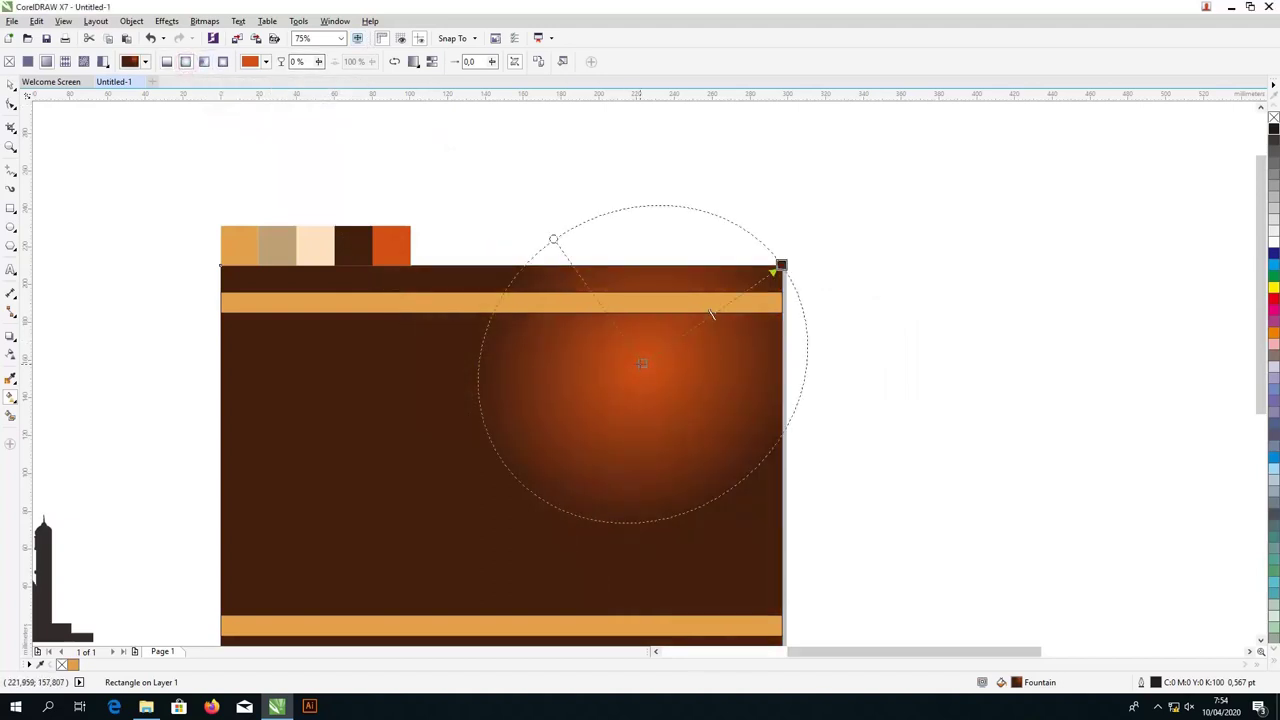
drag(711, 314, 501, 463)
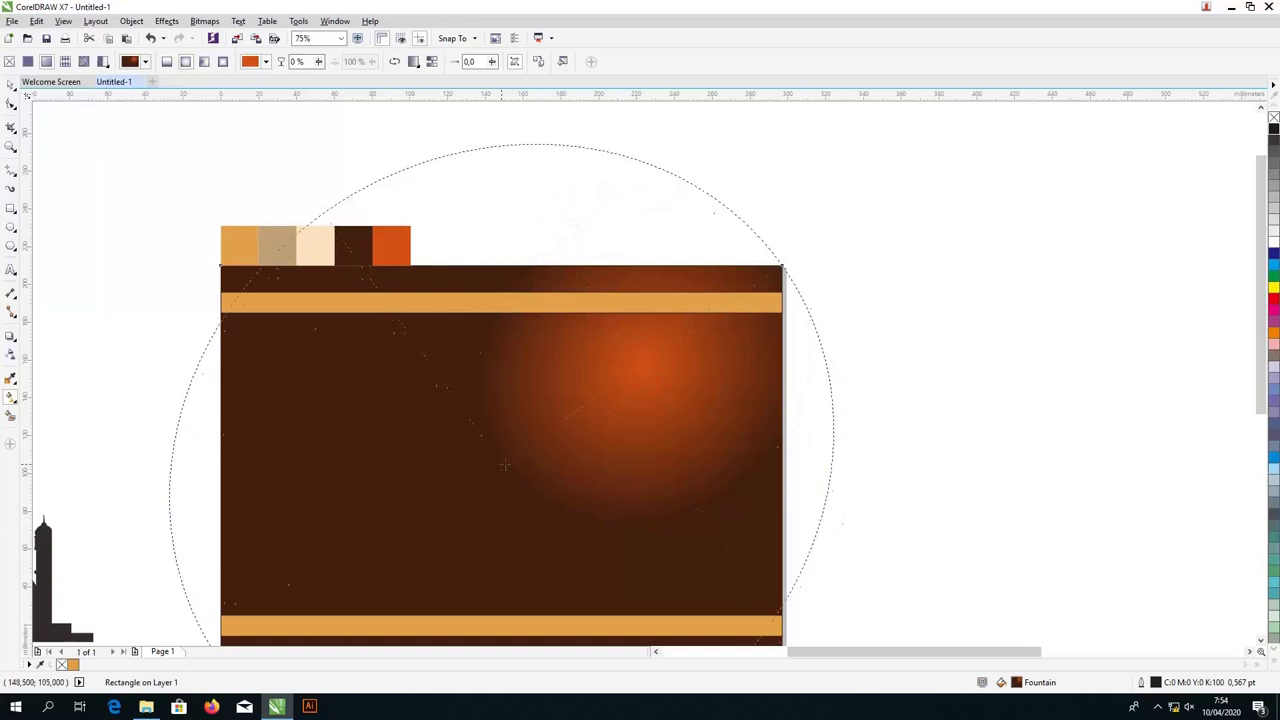
drag(780, 267, 714, 356)
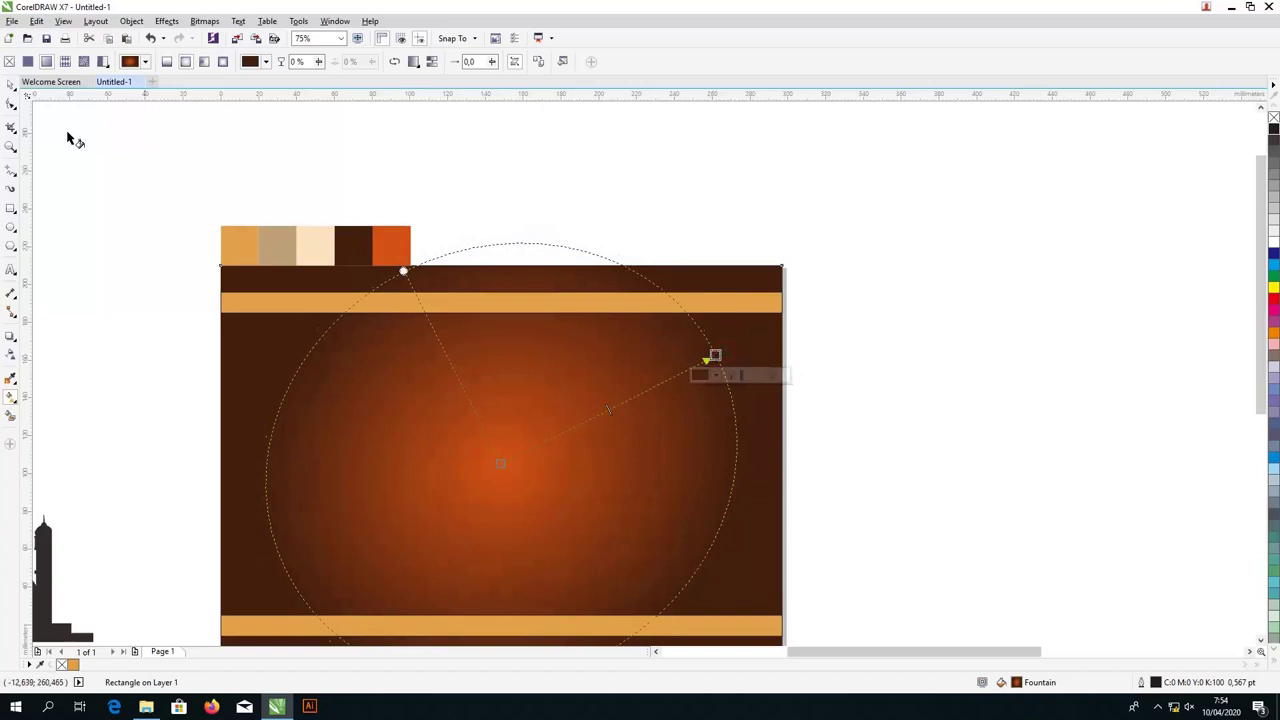
click(10, 84)
click(132, 229)
Step: Rotate the background's elliptical gradient to a horizontal axis reaching almost to the page's right edge
scroll(333, 330, down, 3)
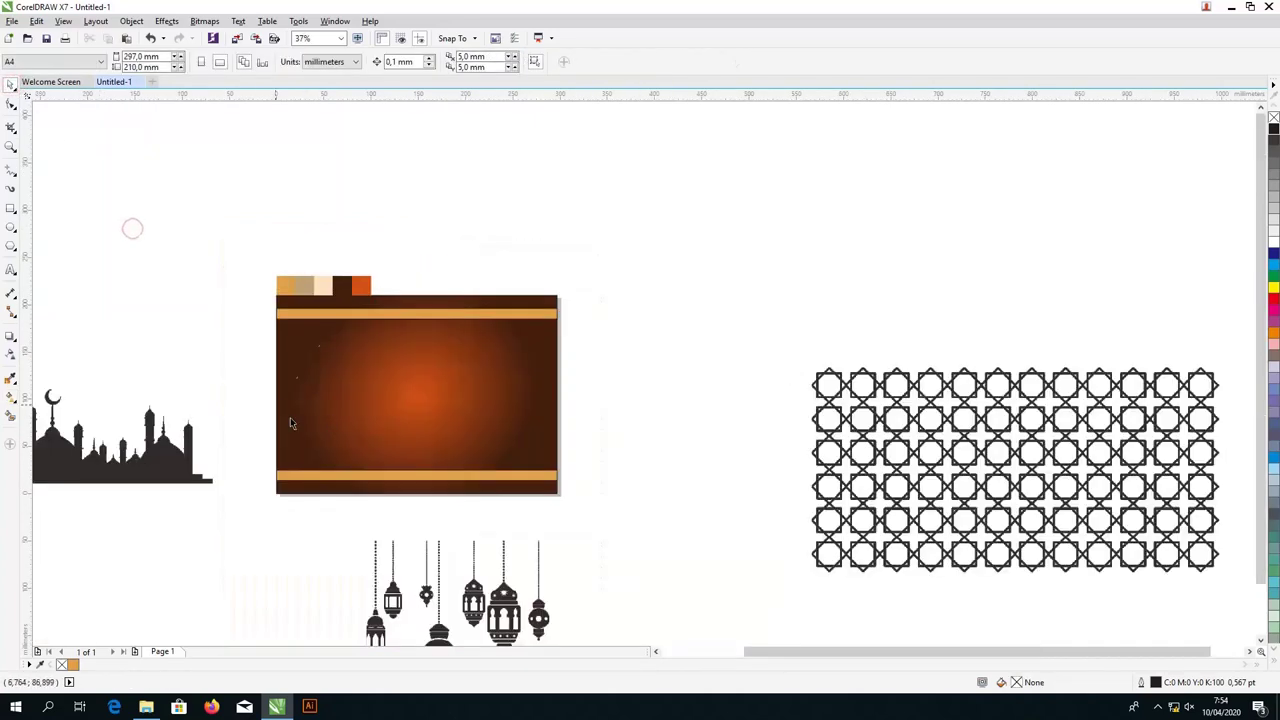
scroll(286, 423, up, 3)
click(459, 403)
key(g)
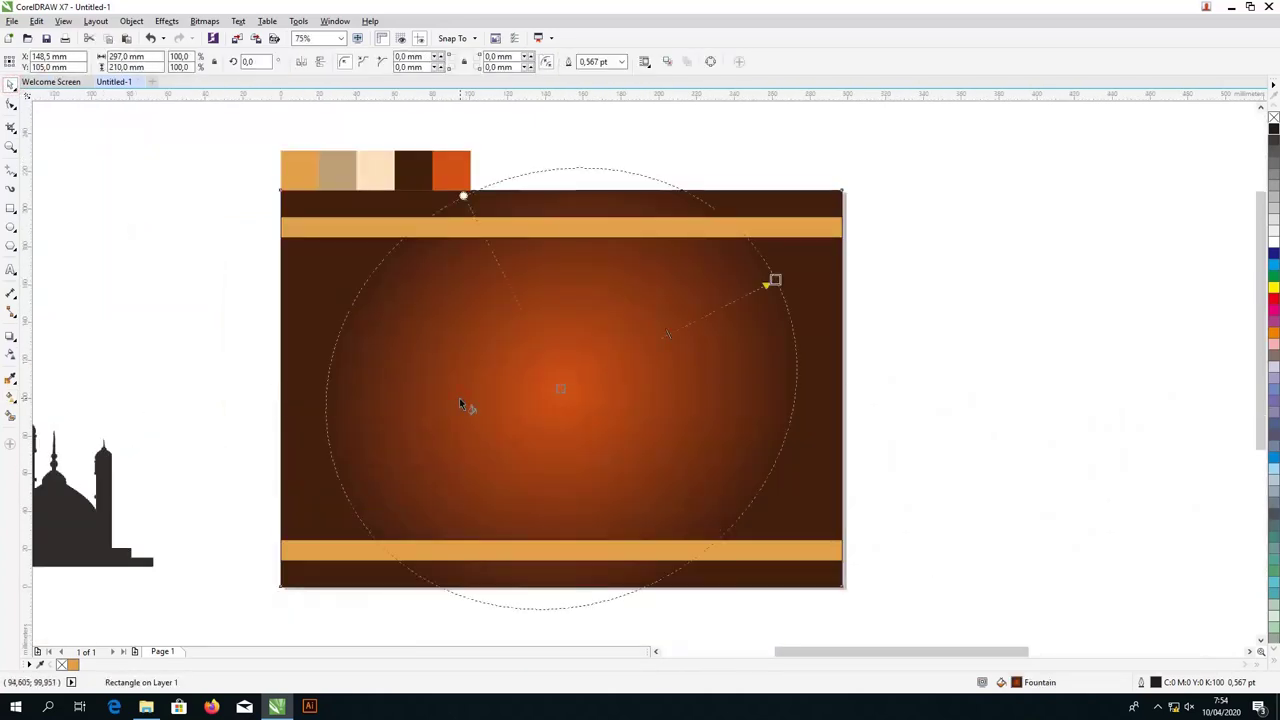
scroll(697, 346, down, 2)
drag(683, 327, 708, 382)
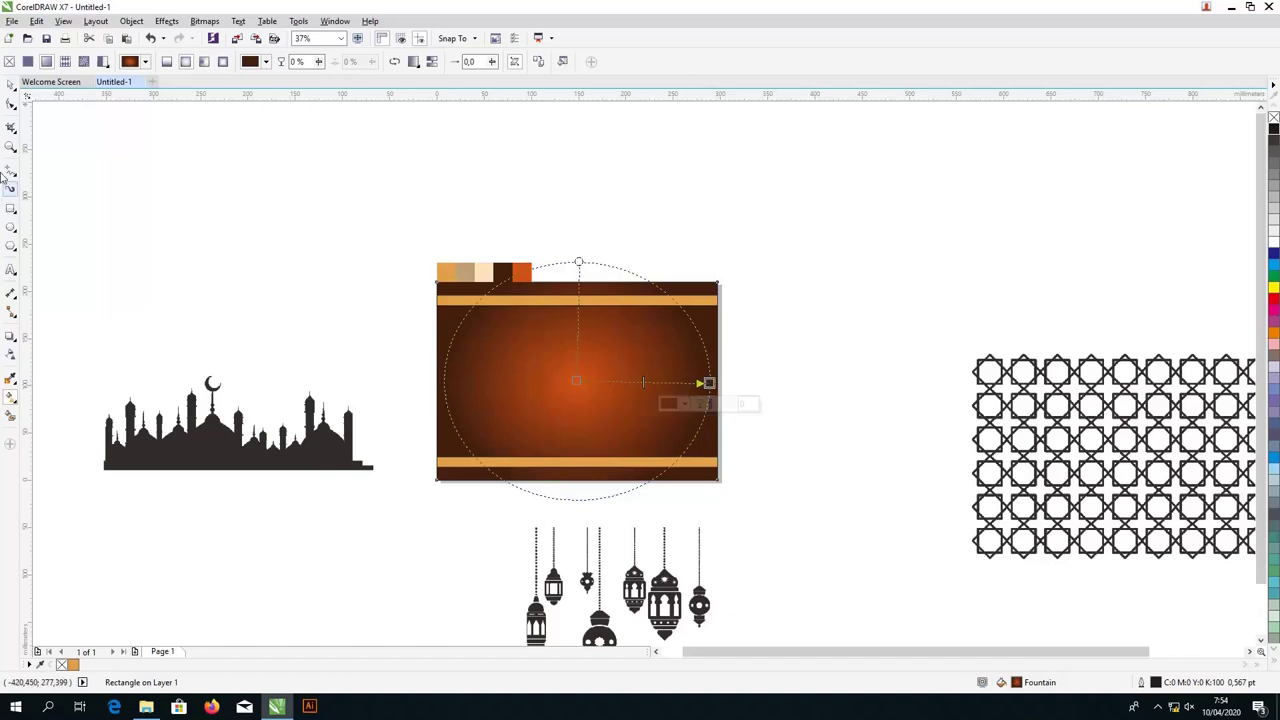
Step: Draw a 297 × 160 mm rectangle covering the area between the two orange strips
click(11, 210)
scroll(520, 331, up, 2)
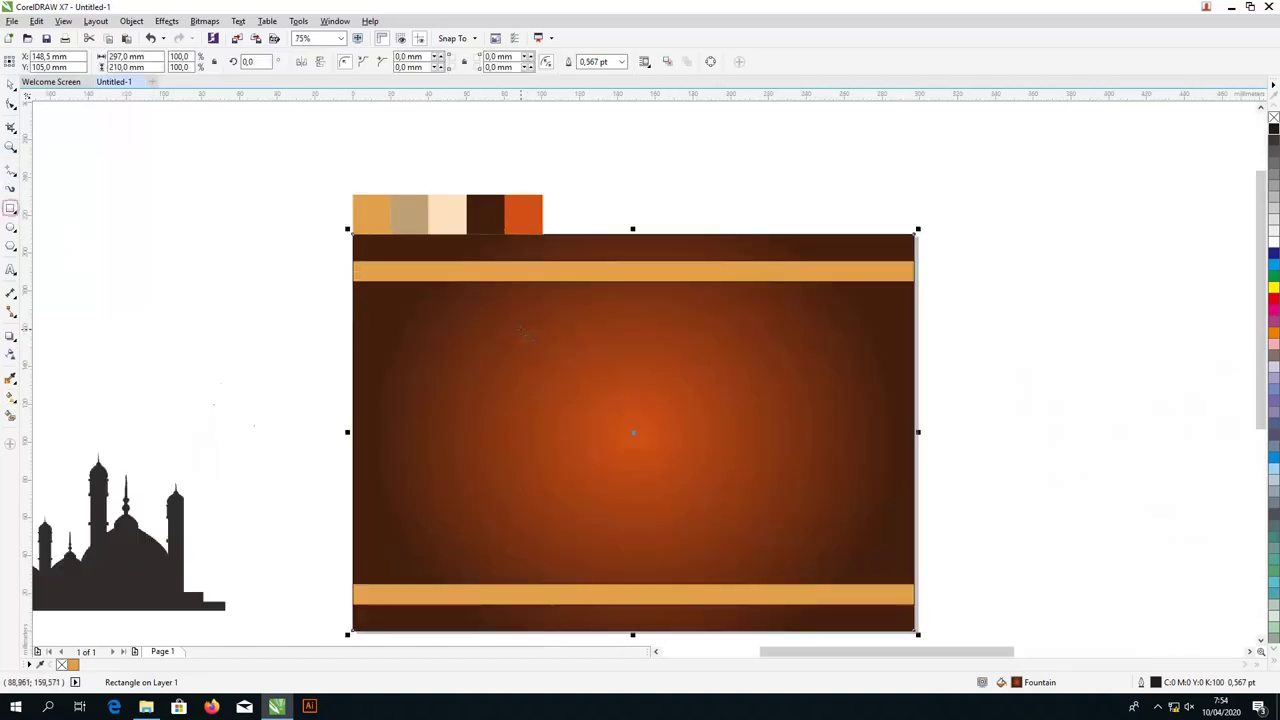
scroll(323, 270, down, 2)
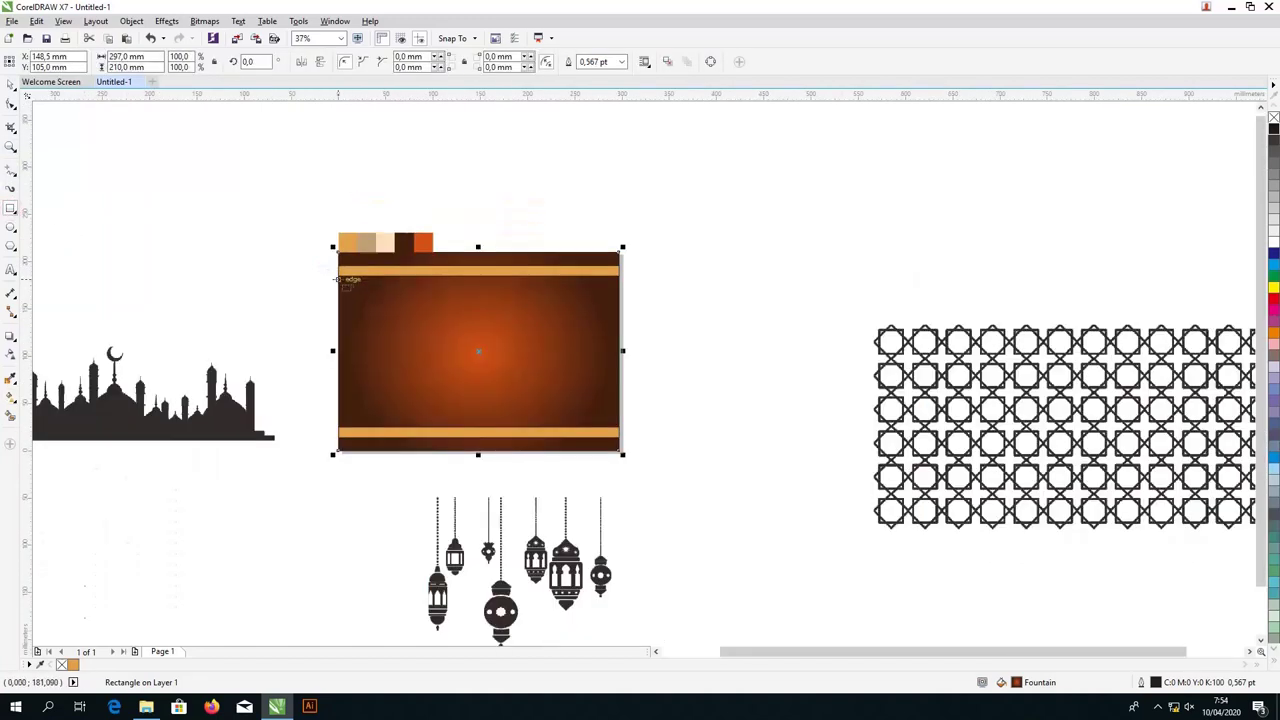
mouse_move(337, 274)
mouse_down()
mouse_move(400, 352)
mouse_move(628, 432)
mouse_up()
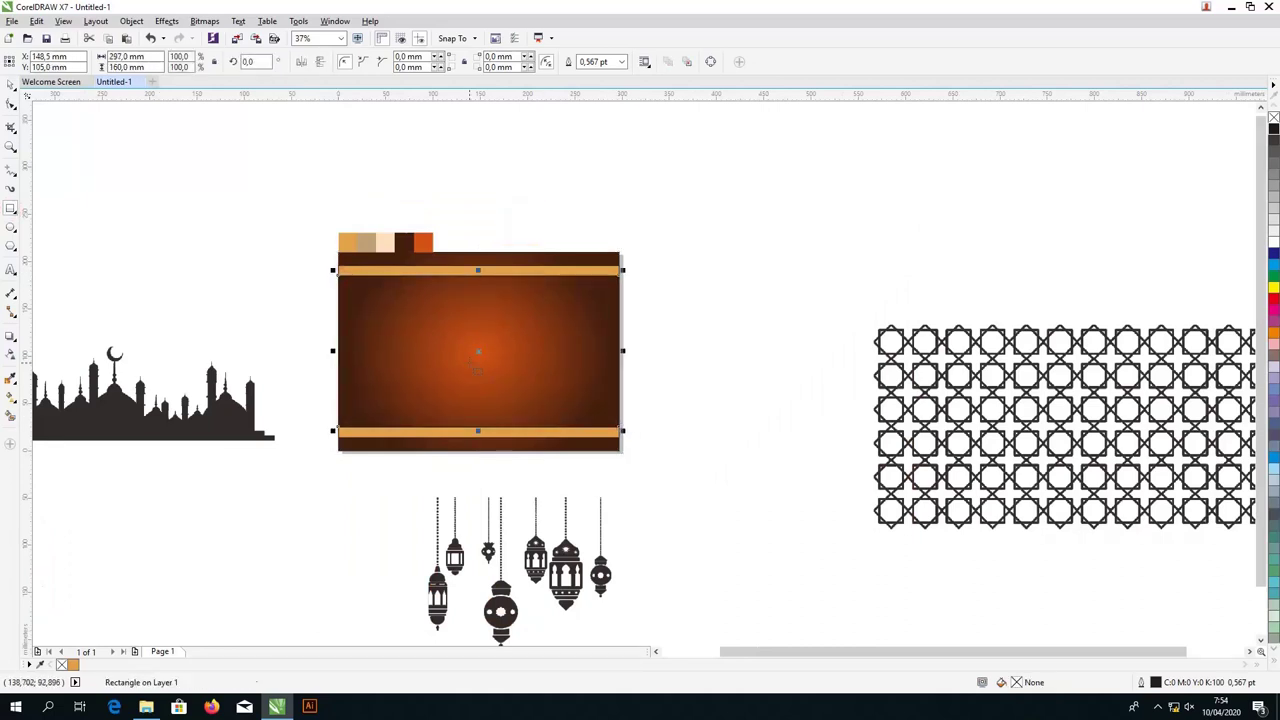
Step: Fill the new central rectangle with white, remove its outline and deselect it
scroll(471, 365, up, 2)
click(1274, 244)
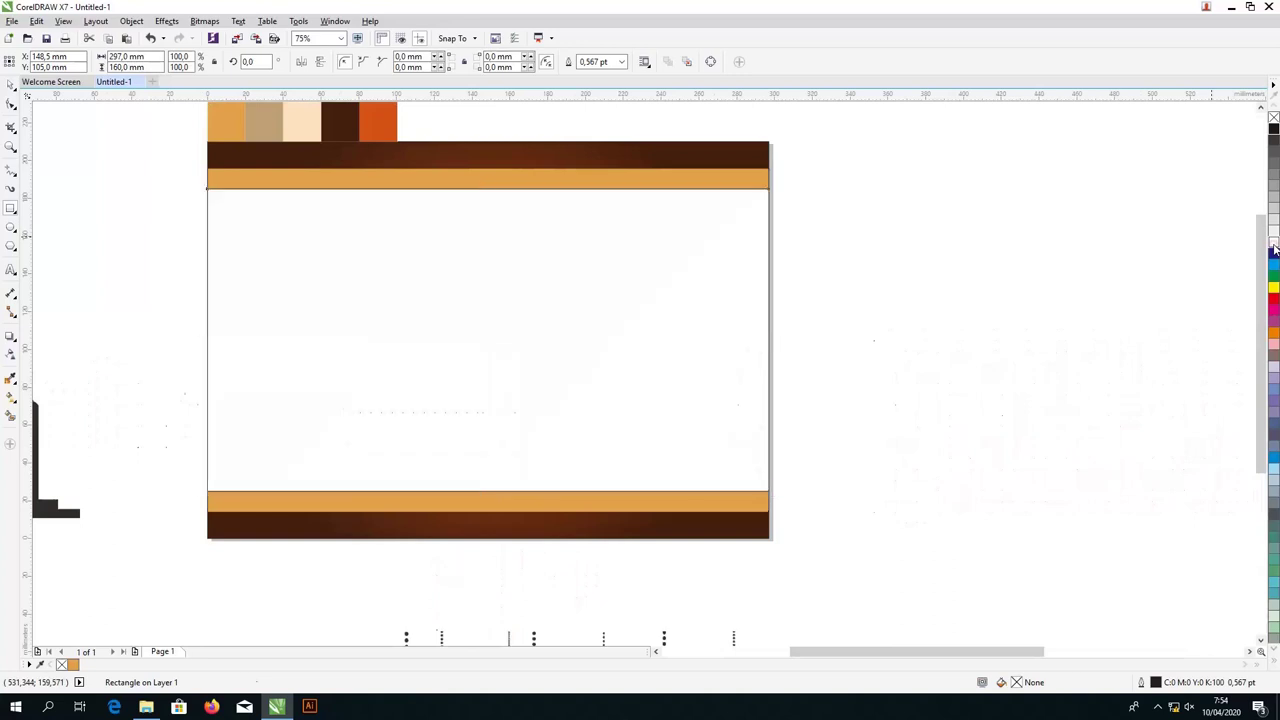
right_click(1273, 119)
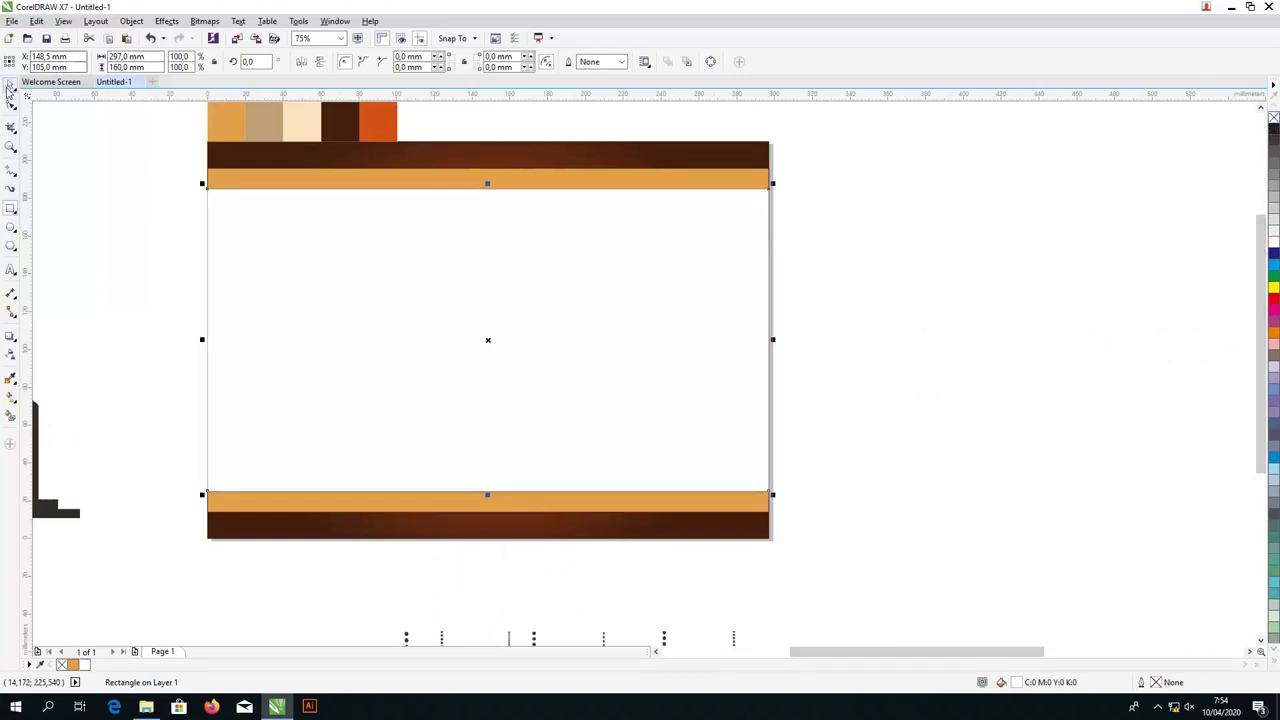
click(117, 166)
scroll(703, 451, down, 2)
scroll(706, 460, up, 2)
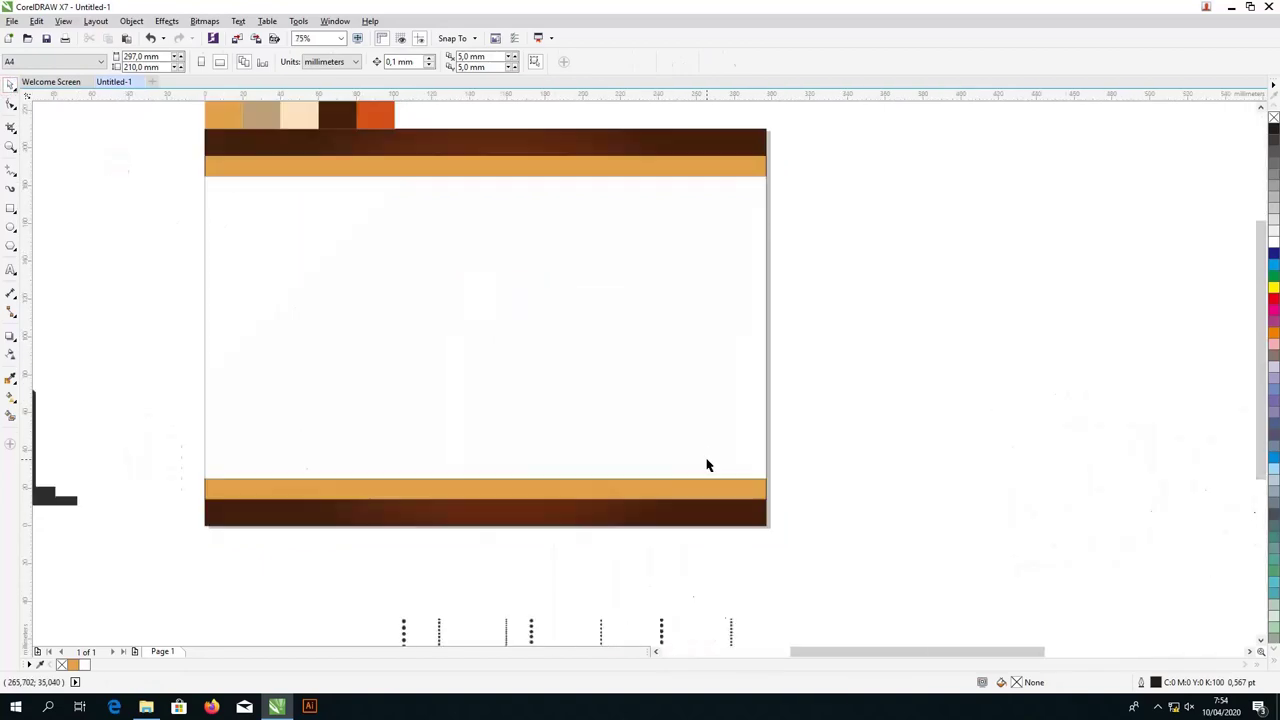
scroll(757, 498, up, 3)
scroll(773, 490, down, 5)
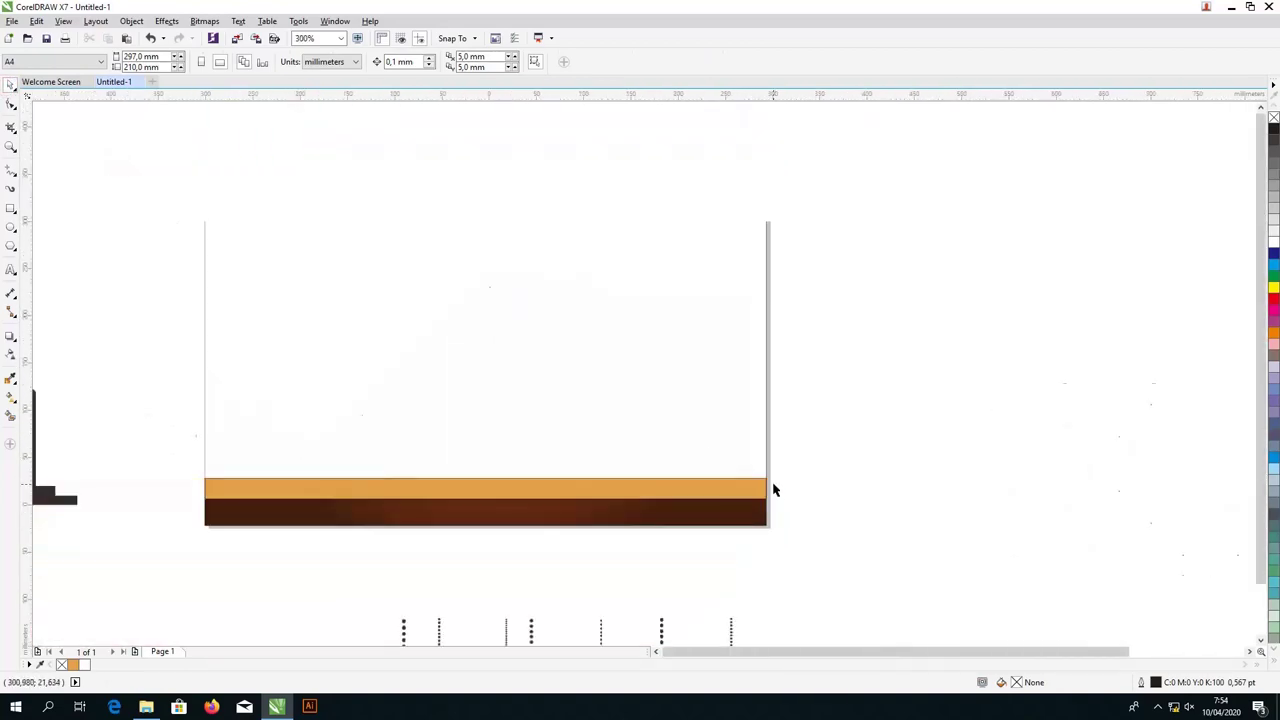
scroll(637, 380, up, 1)
Step: Outline-trace the mosque silhouette bitmap as a Detailed logo, with background removal set to a specified colour
click(284, 476)
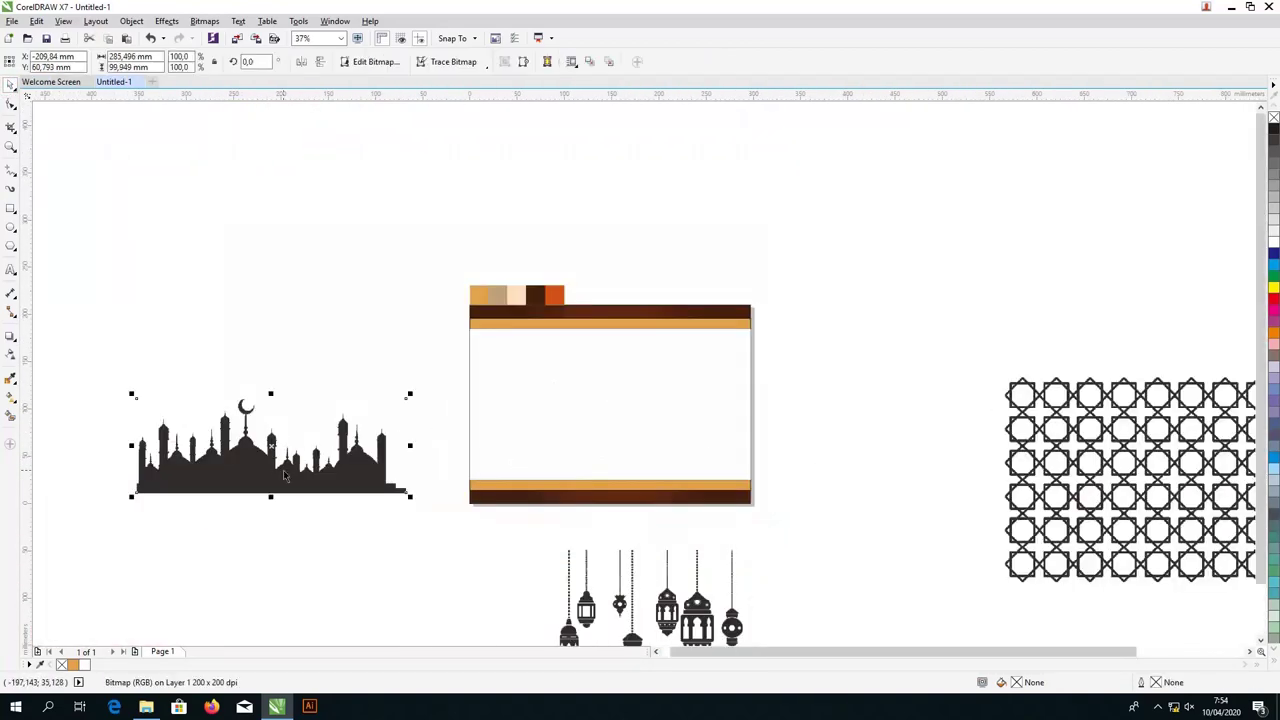
scroll(290, 492, up, 1)
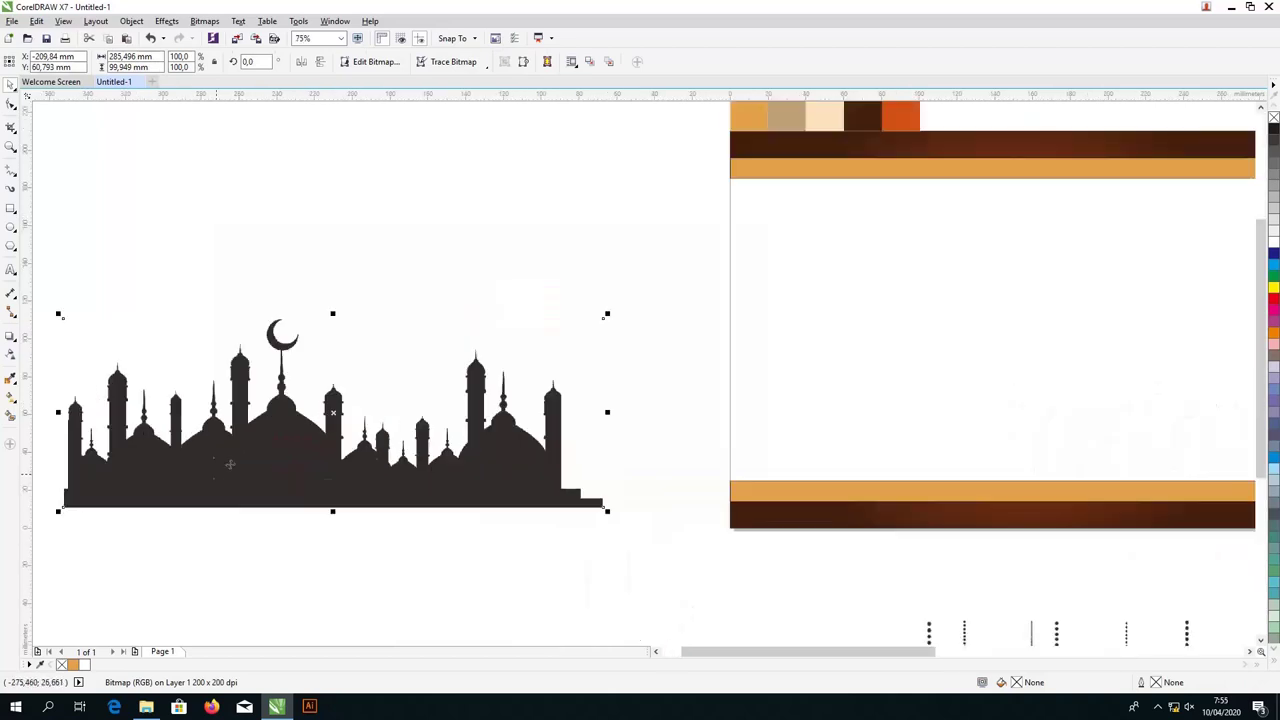
scroll(652, 283, down, 1)
scroll(530, 345, up, 1)
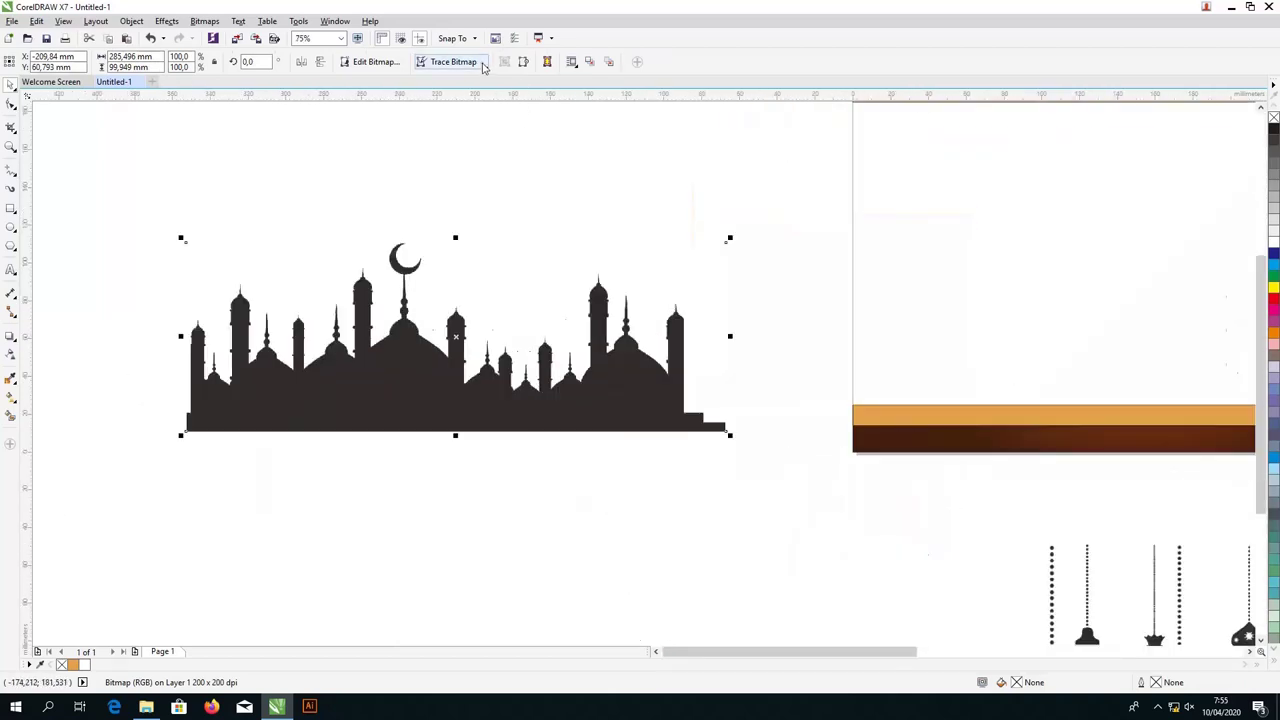
click(486, 63)
mouse_move(486, 100)
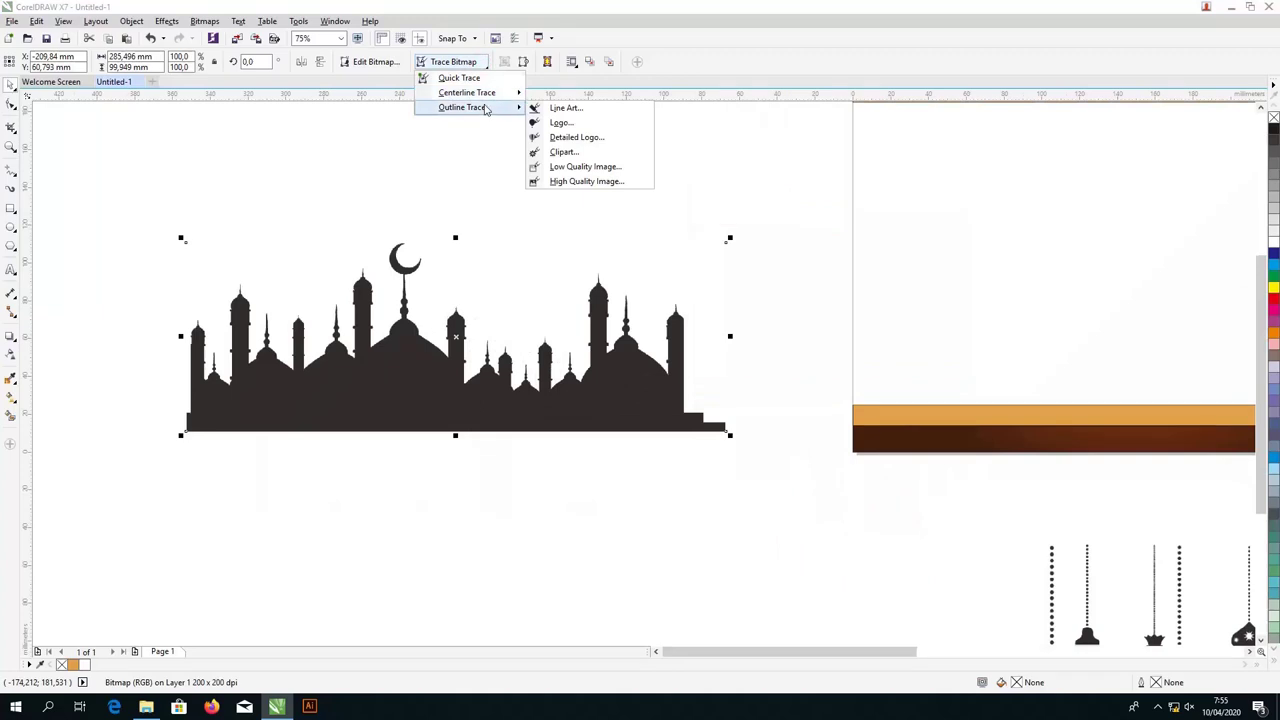
click(566, 137)
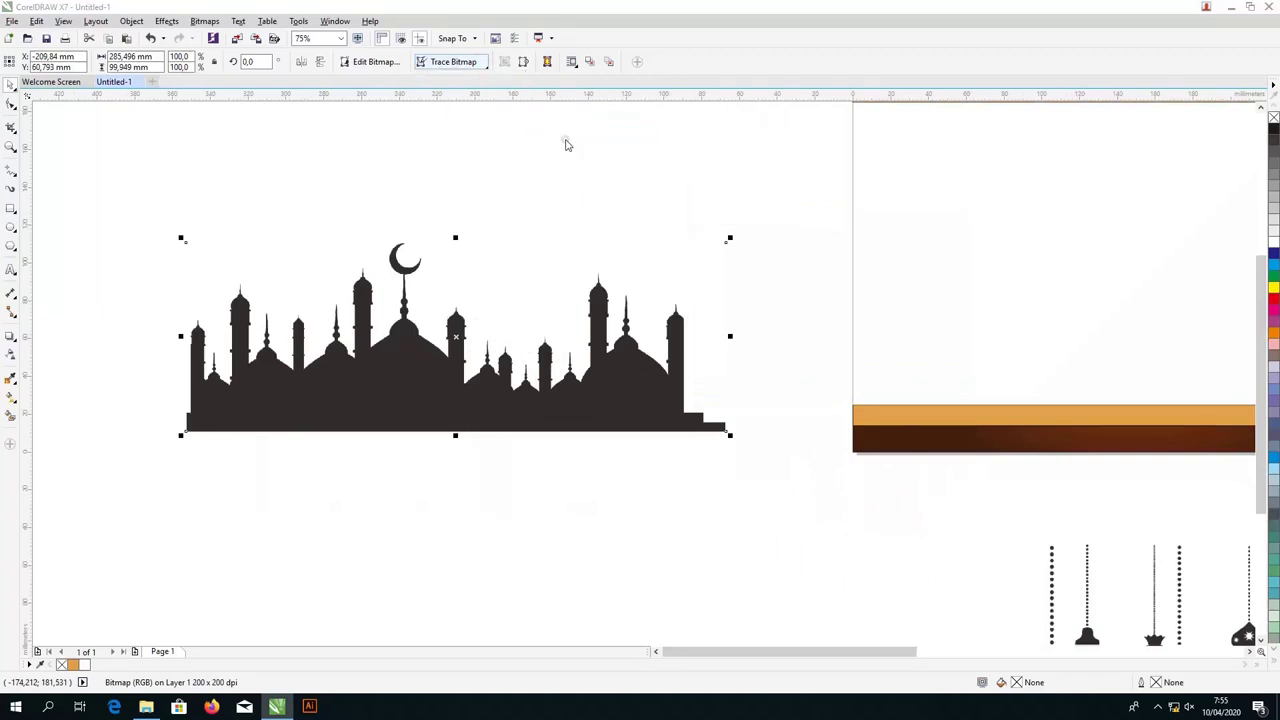
click(286, 276)
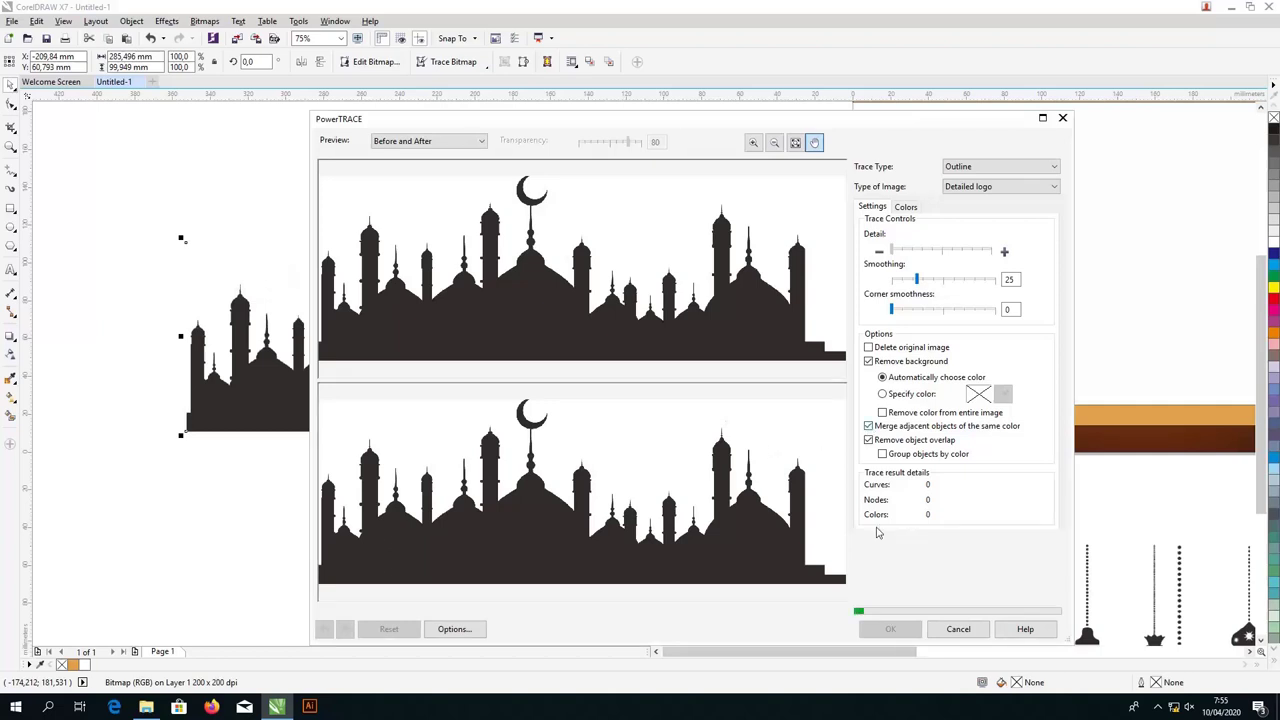
click(885, 395)
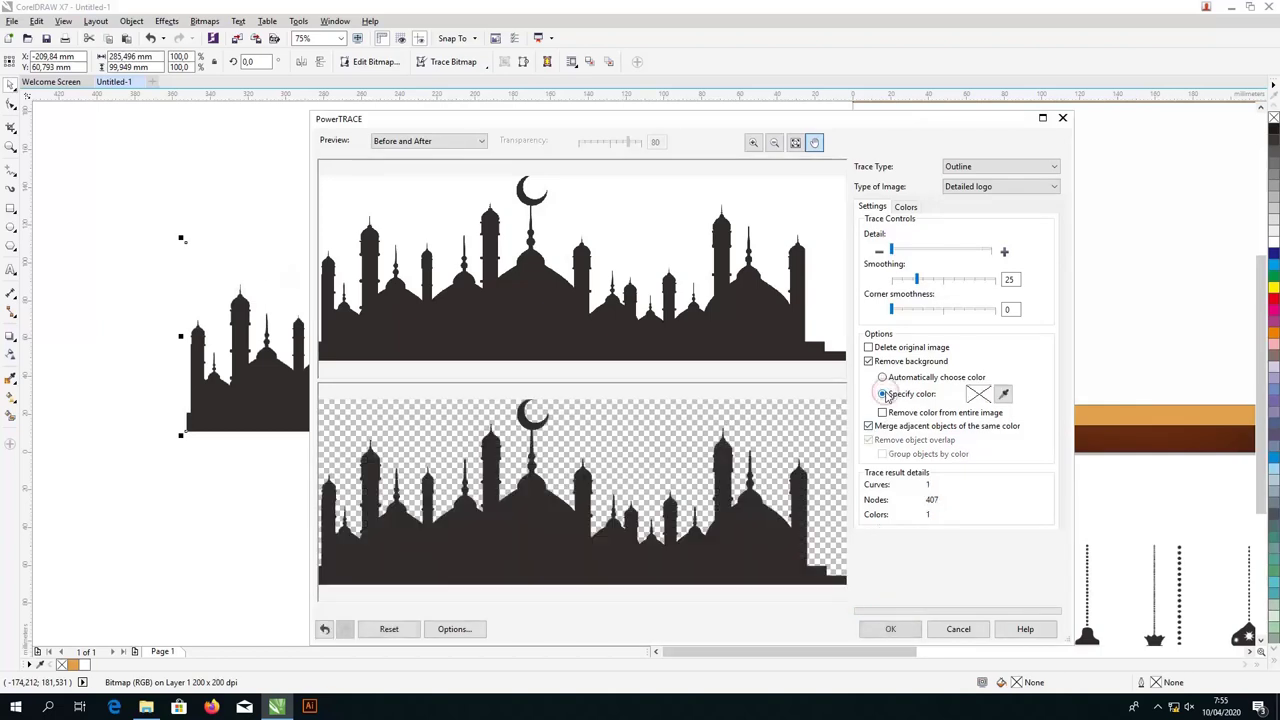
click(891, 629)
Step: Move the traced mosque straight down off the original bitmap and delete the bitmap
scroll(460, 350, down, 2)
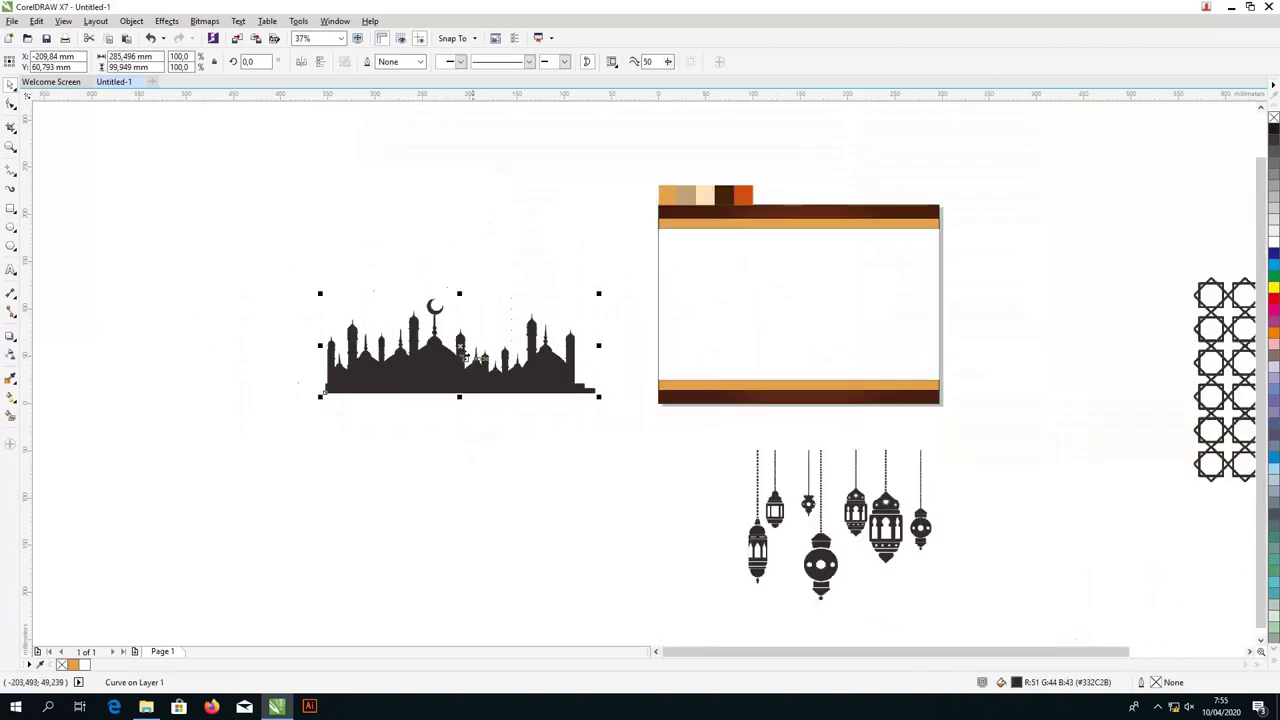
drag(463, 352, 463, 455)
click(551, 388)
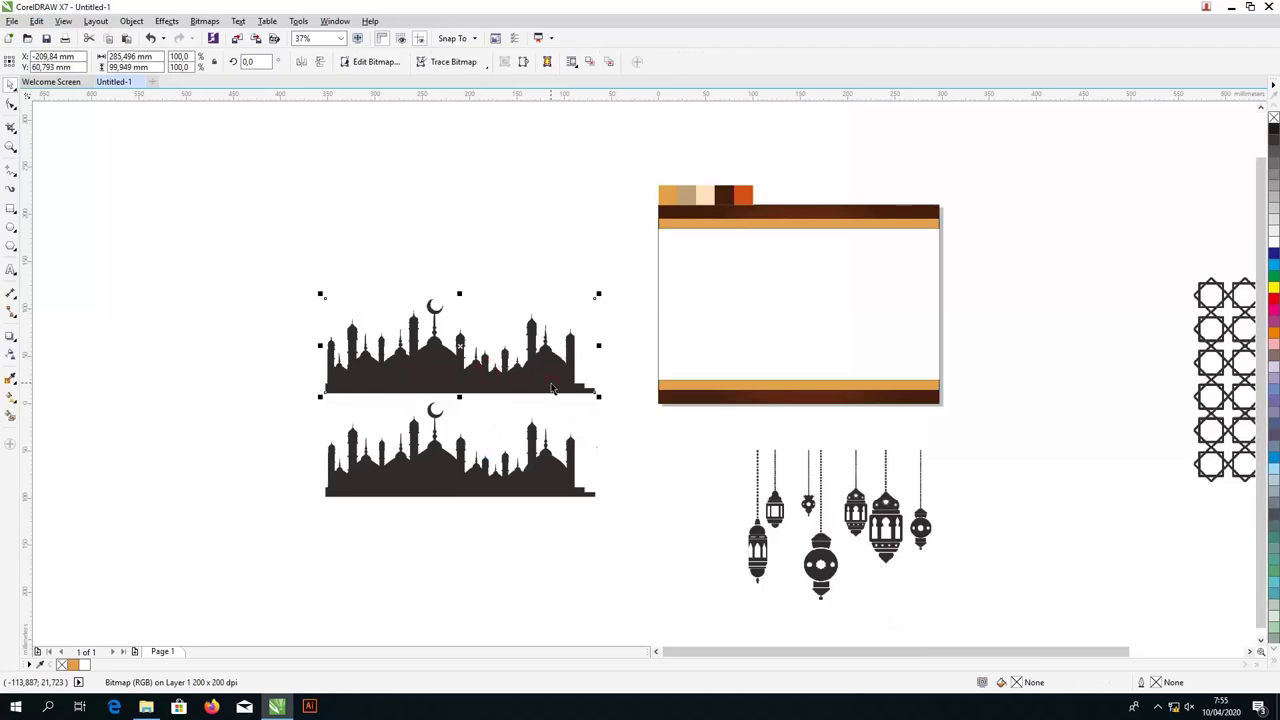
key(Delete)
Step: Move the traced mosque up beside the page's left edge and fill it with the palette's dark brown
click(560, 455)
drag(558, 457, 601, 328)
scroll(681, 273, up, 2)
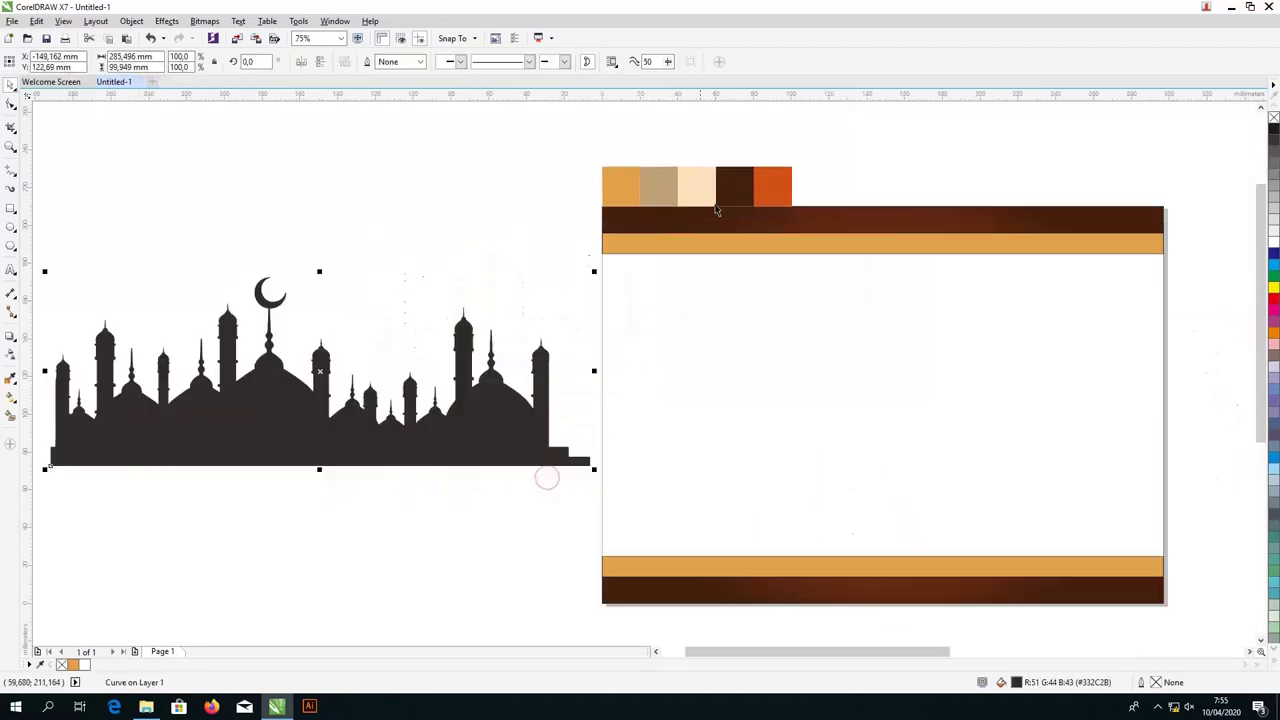
click(11, 379)
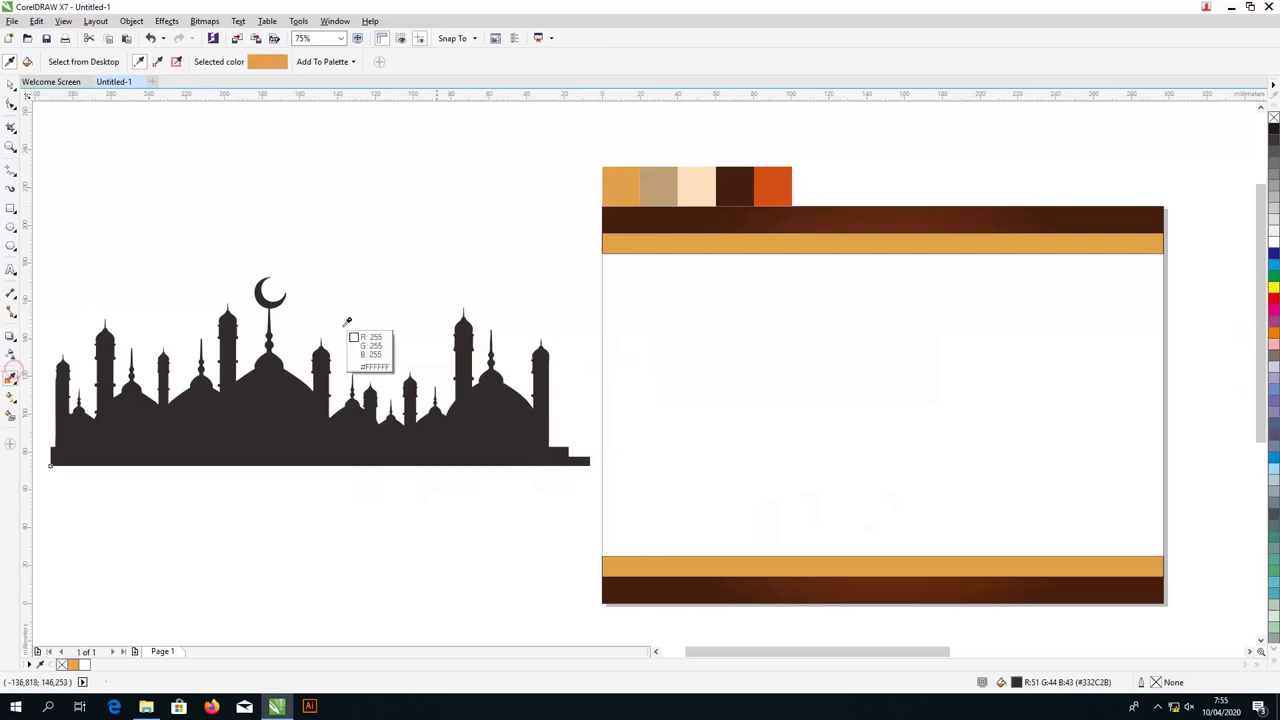
click(745, 185)
click(490, 404)
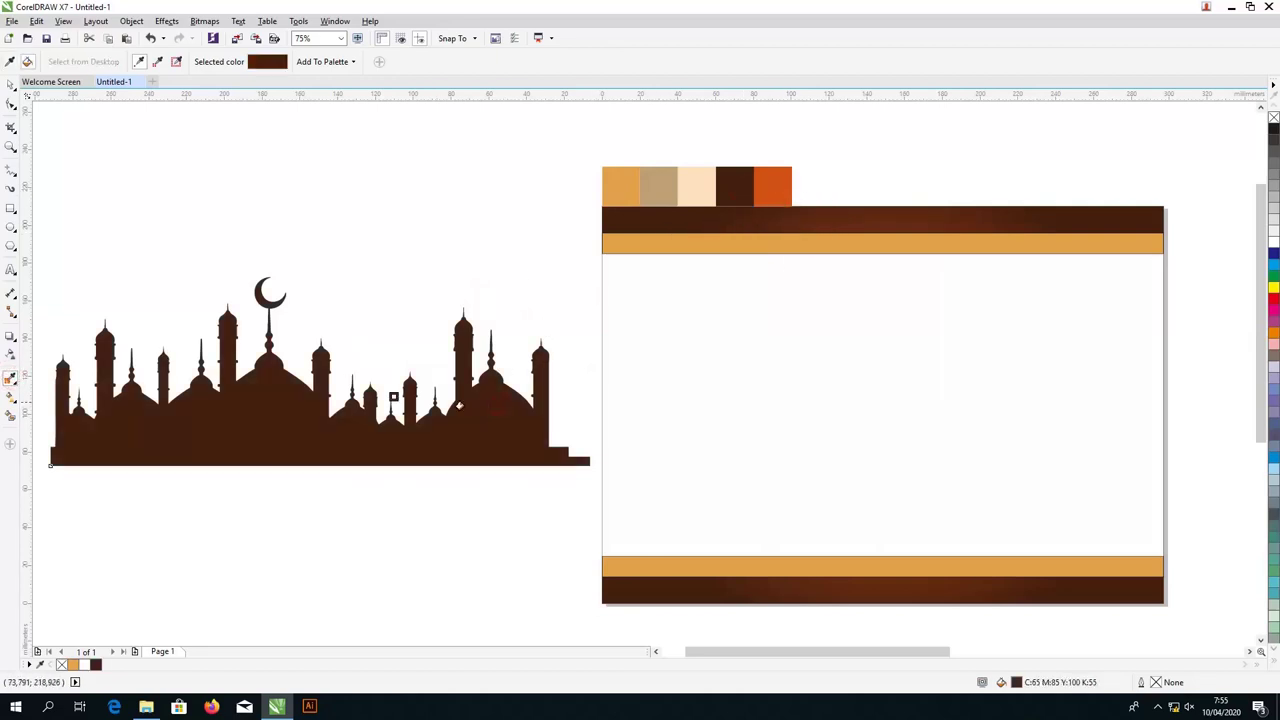
Step: Place the brown mosque at the white panel's lower-left corner on the orange strip and scale it down to about 136 mm wide
click(11, 84)
click(114, 449)
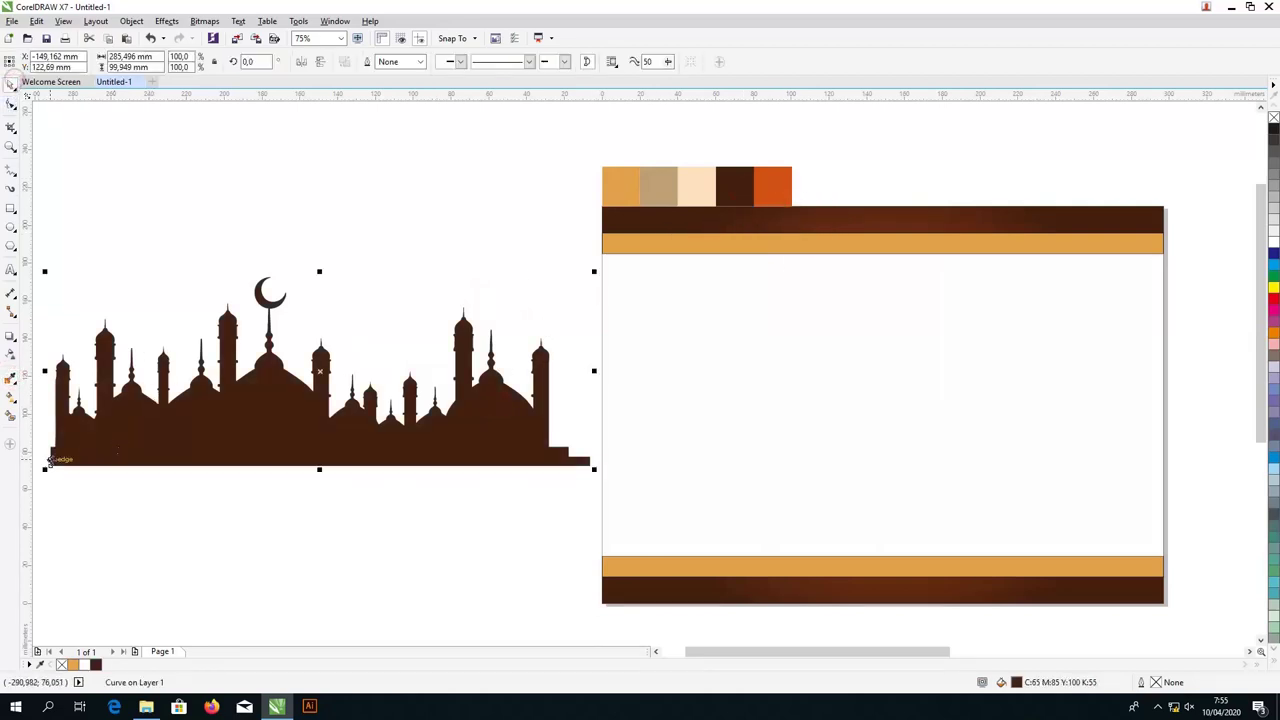
drag(49, 460, 603, 556)
scroll(830, 517, right, 3)
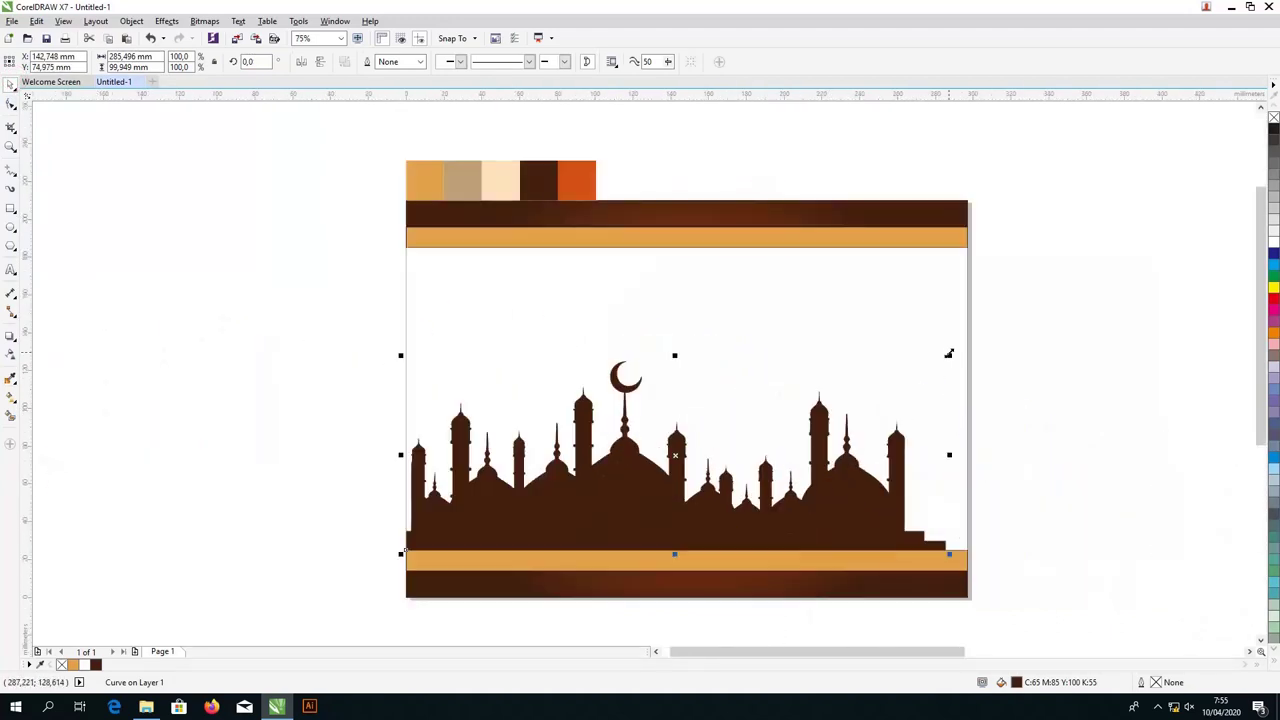
drag(949, 356, 662, 455)
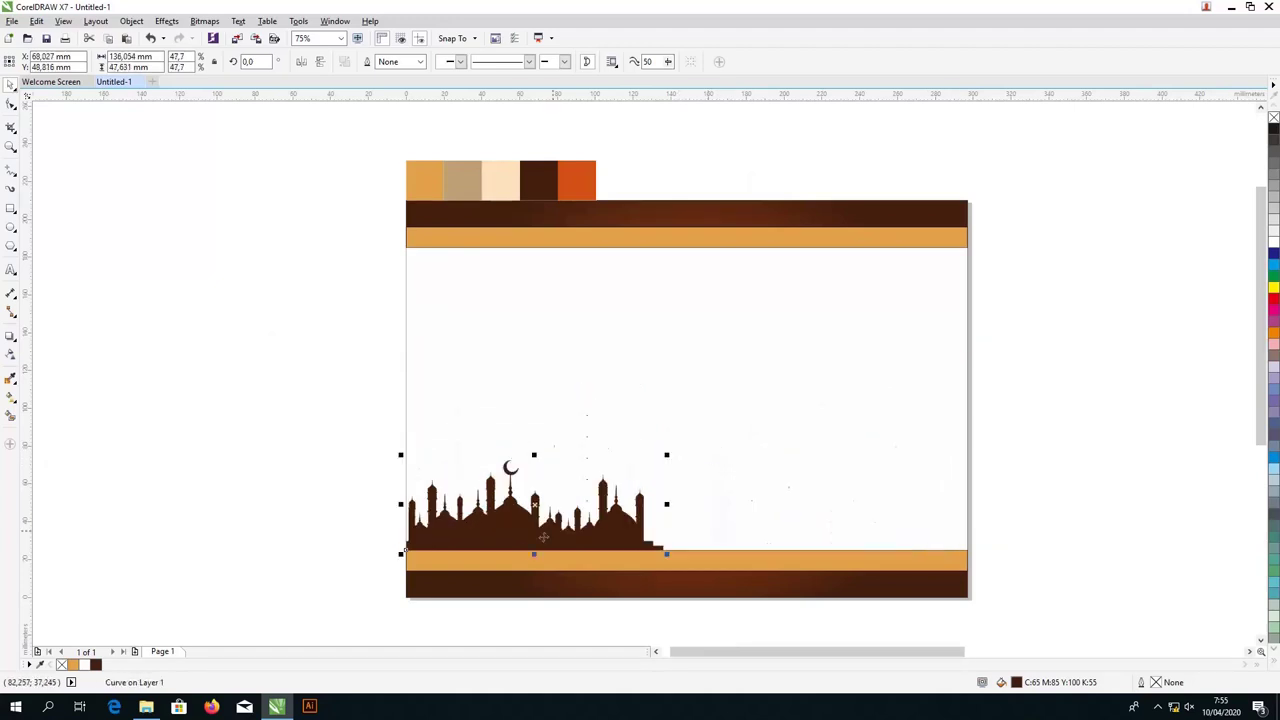
Step: Apply a uniform 90 % transparency to the mosque silhouette
scroll(508, 571, up, 2)
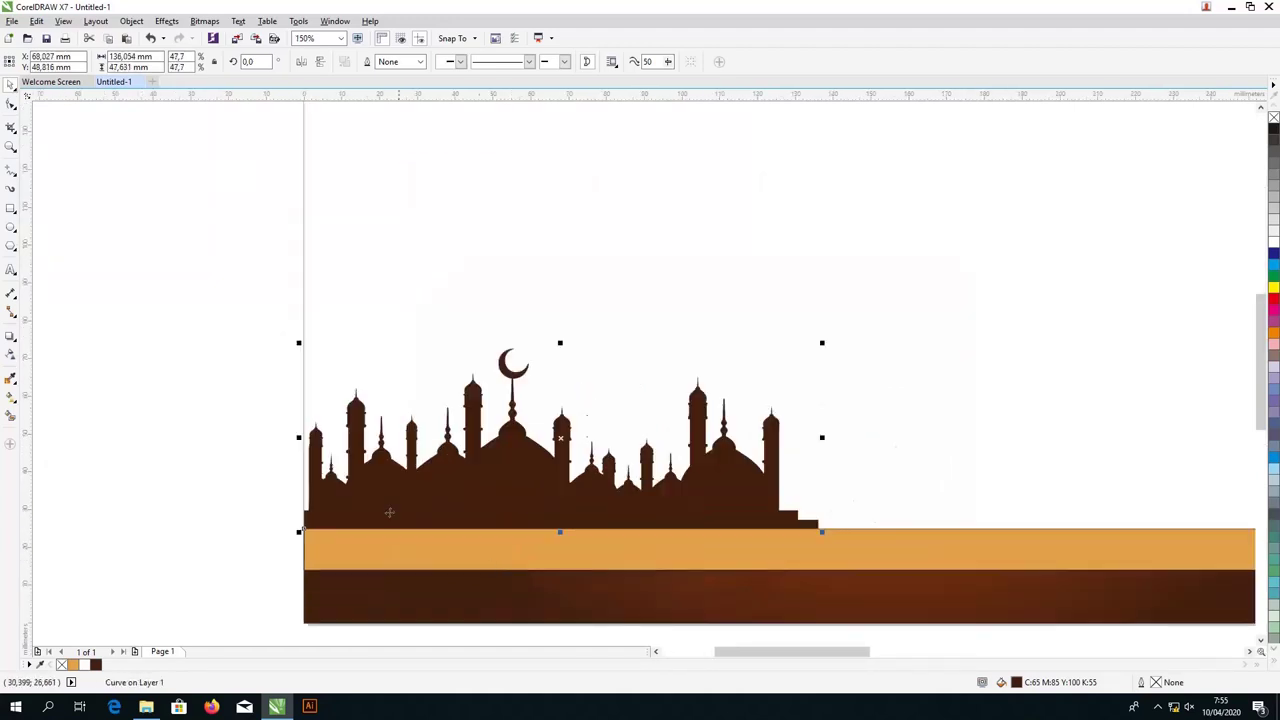
click(10, 358)
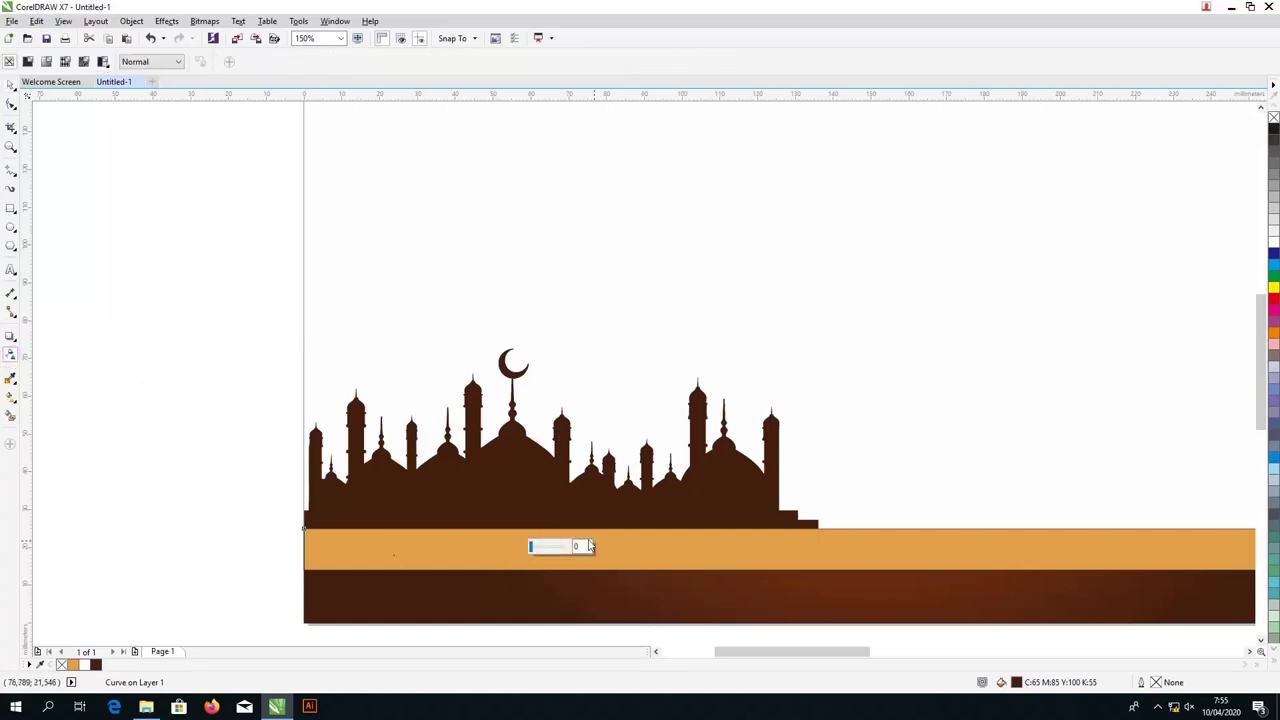
drag(587, 546, 563, 548)
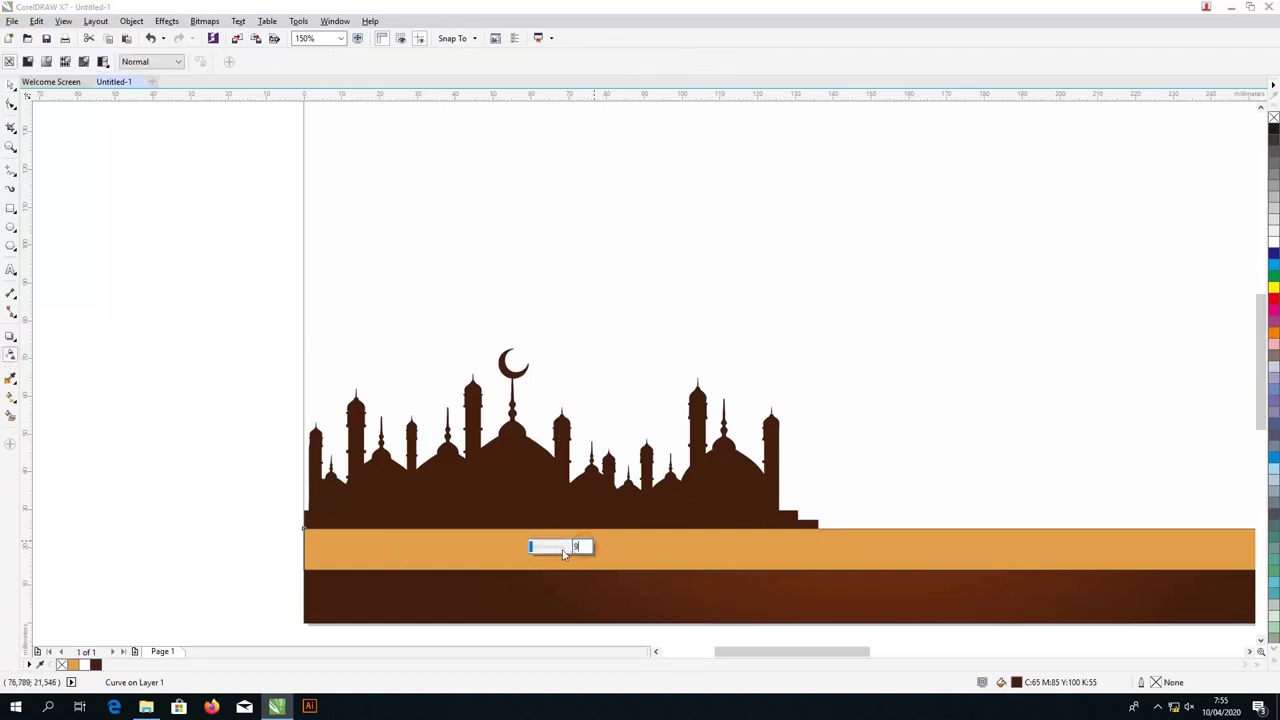
key(Return)
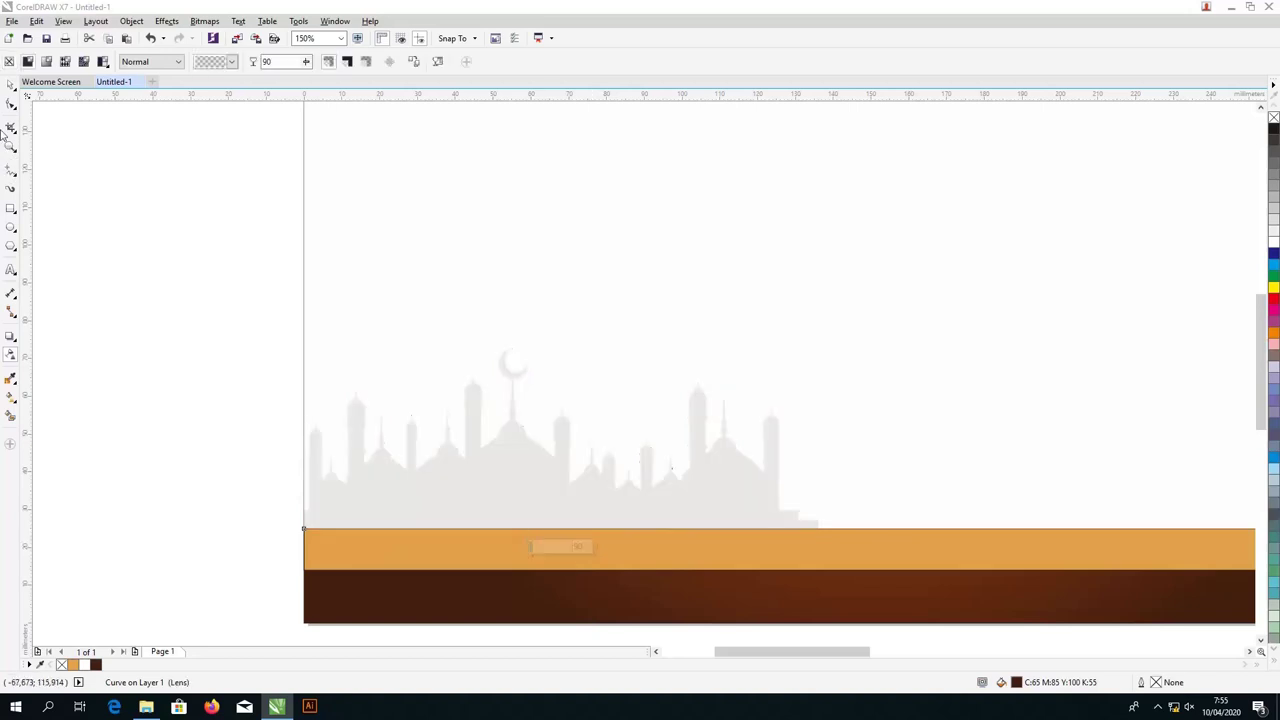
click(11, 86)
Step: Duplicate the faded mosque horizontally beside the original along the lower orange strip
scroll(225, 410, down, 2)
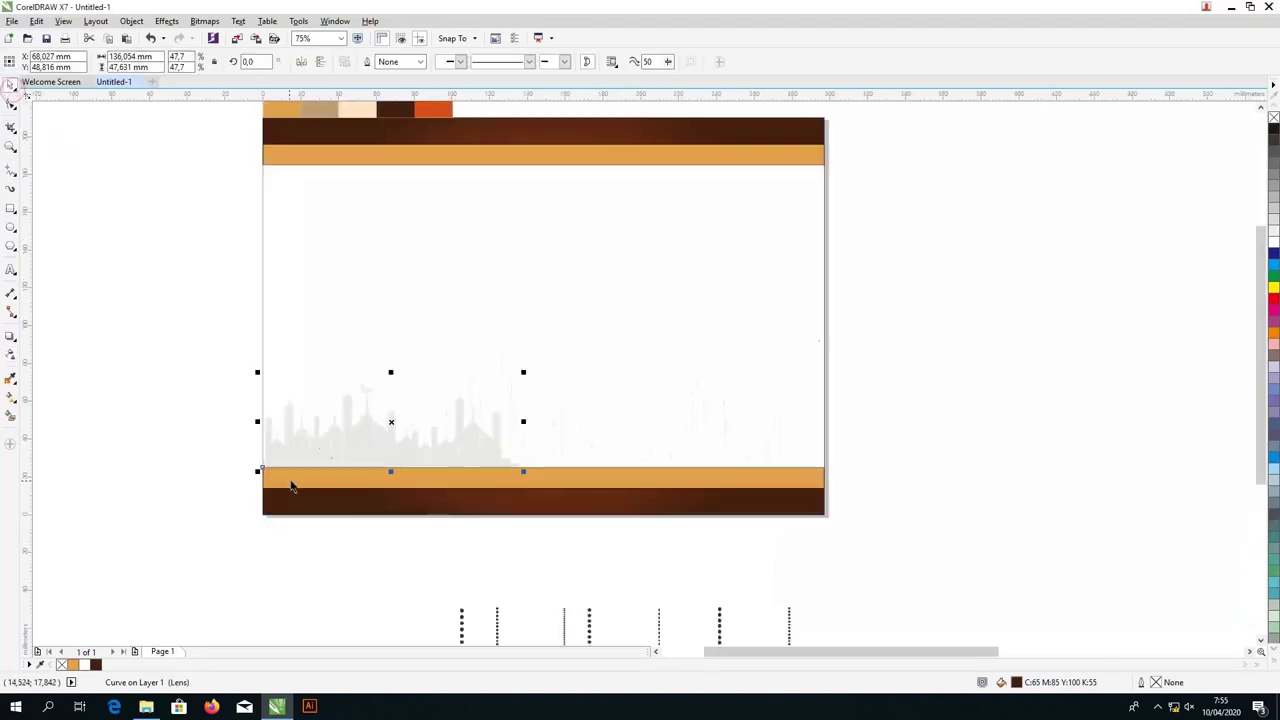
drag(265, 469, 529, 466)
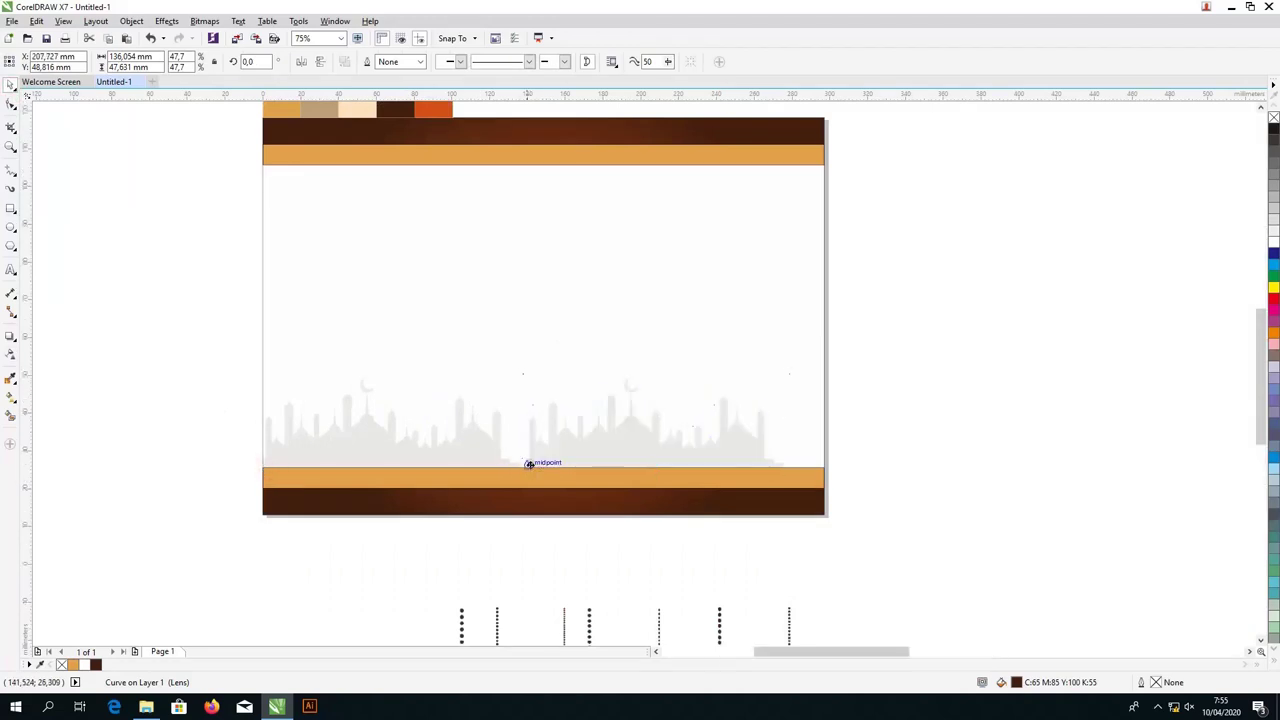
Step: Extend the mosque copy's left base with node editing so it meets the stepped end of the first mosque
scroll(530, 465, up, 3)
scroll(530, 465, up, 1)
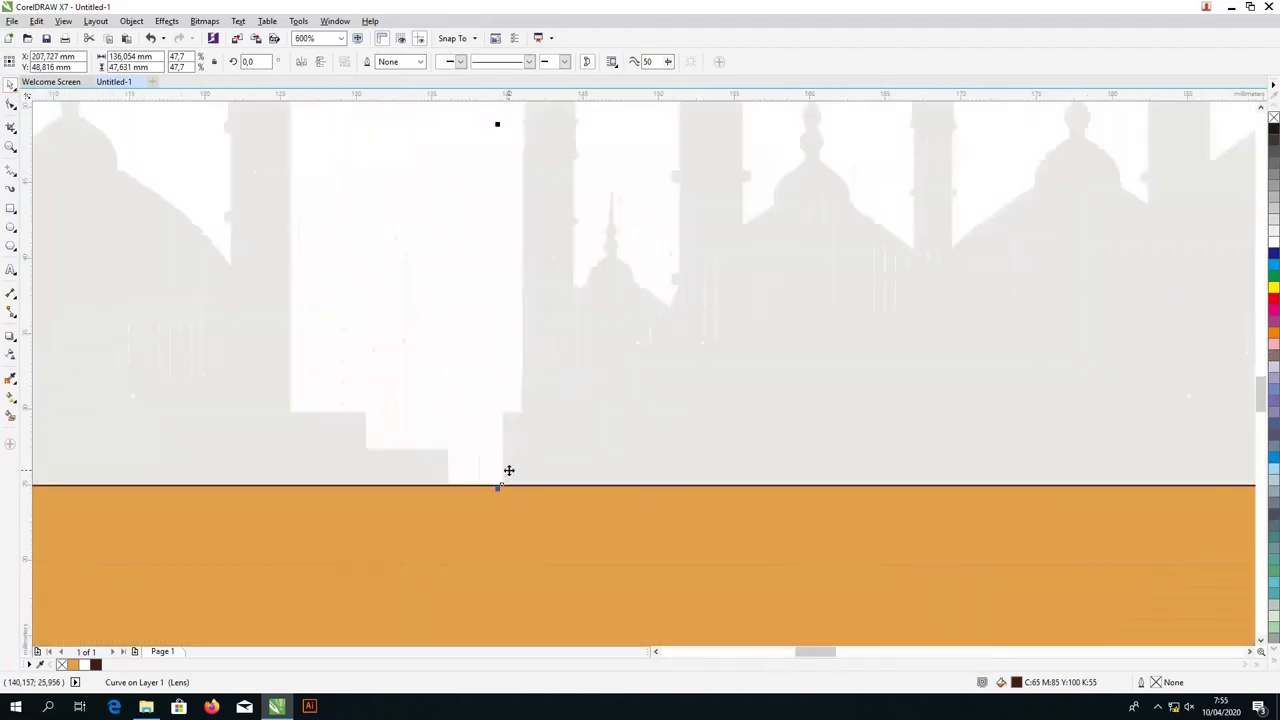
scroll(509, 470, down, 1)
scroll(506, 474, up, 1)
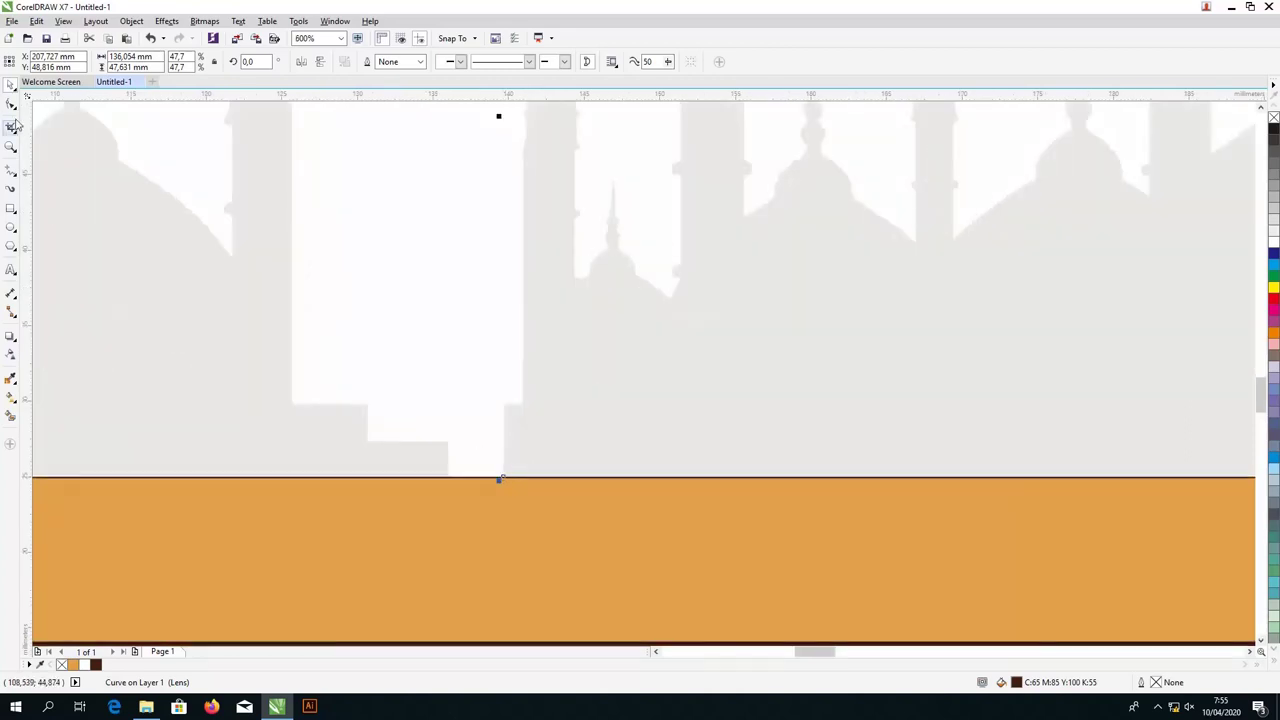
click(11, 104)
drag(417, 369, 449, 483)
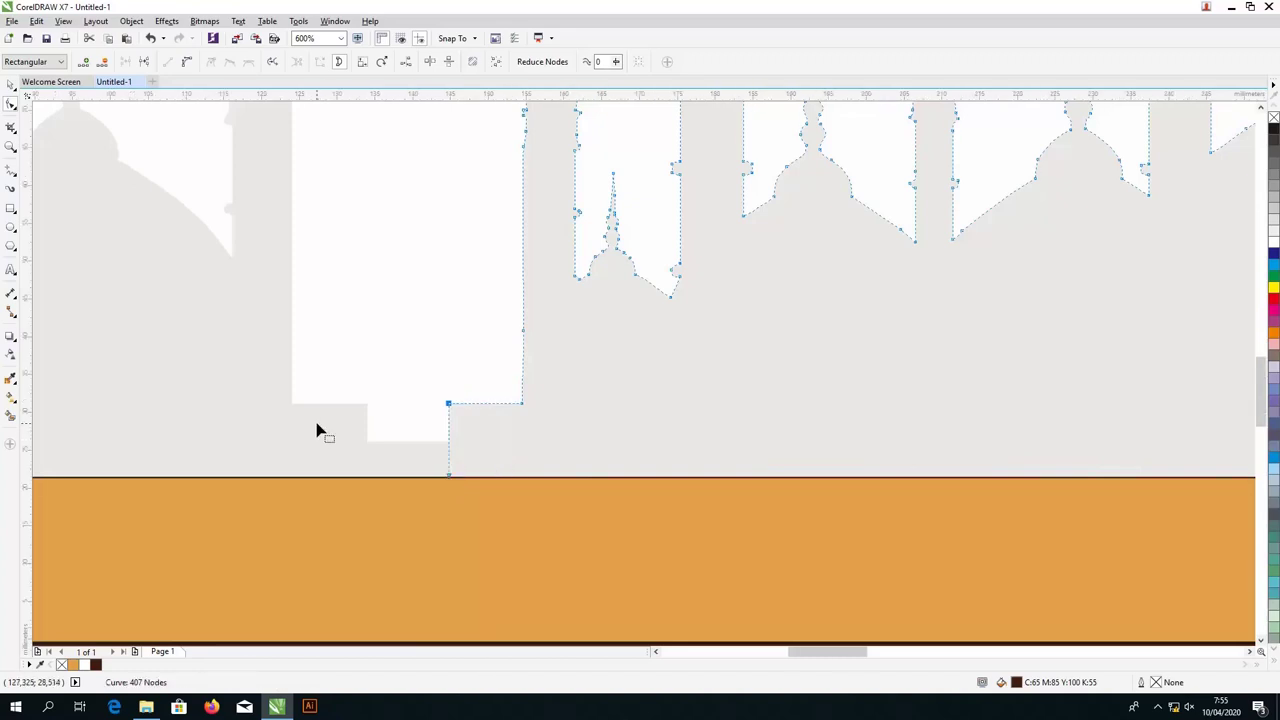
scroll(317, 426, down, 4)
scroll(152, 255, up, 1)
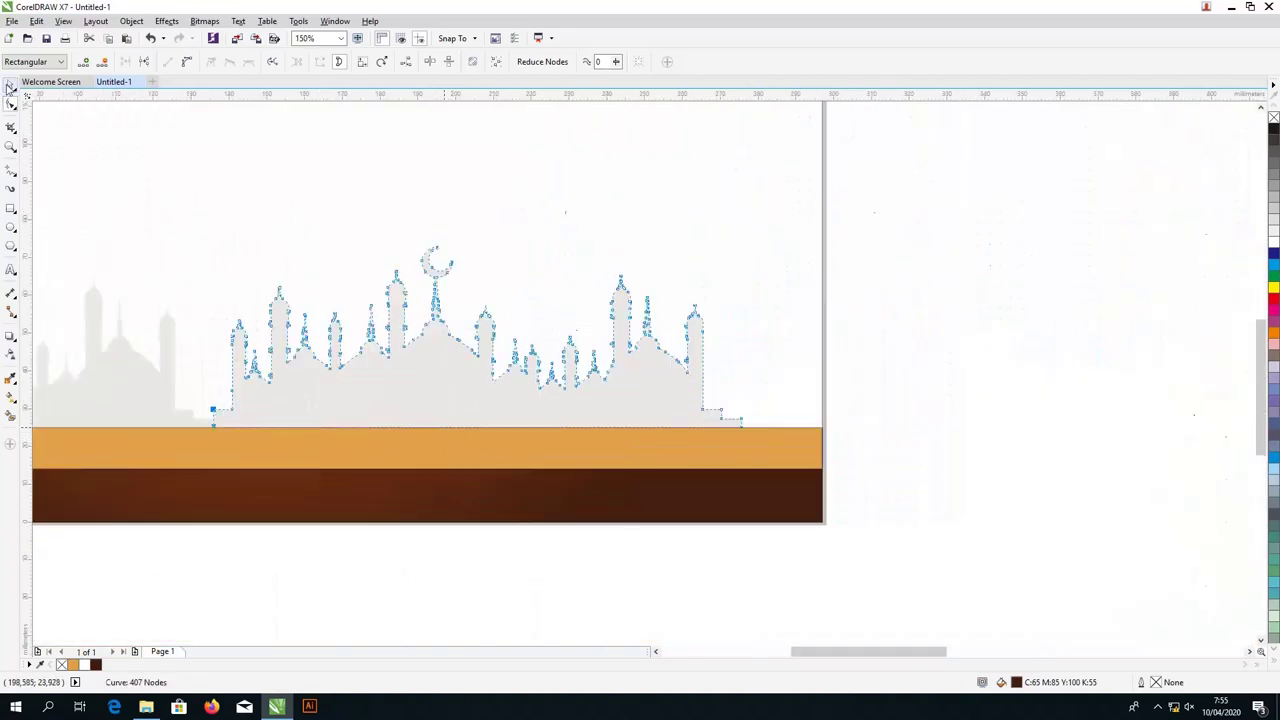
click(9, 87)
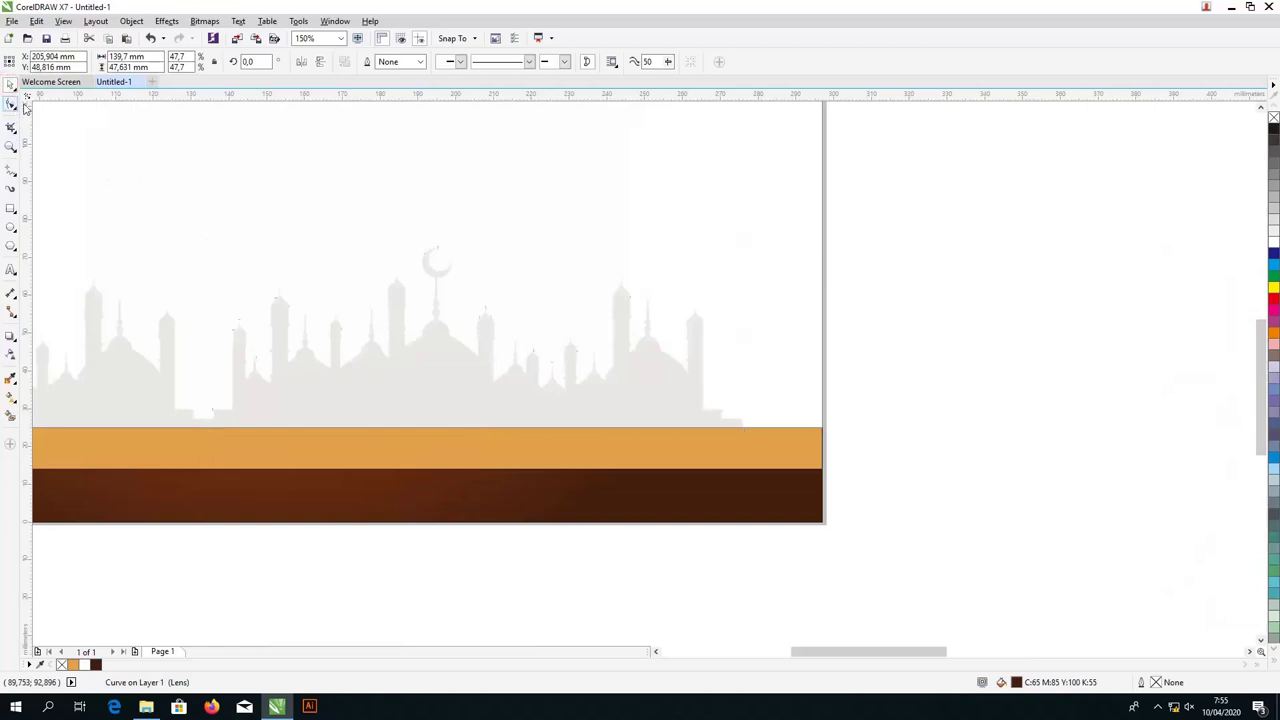
Step: Delete the crescent's nodes from the mosque copy's central dome, leaving a plain pointed spire
click(12, 104)
scroll(477, 360, up, 3)
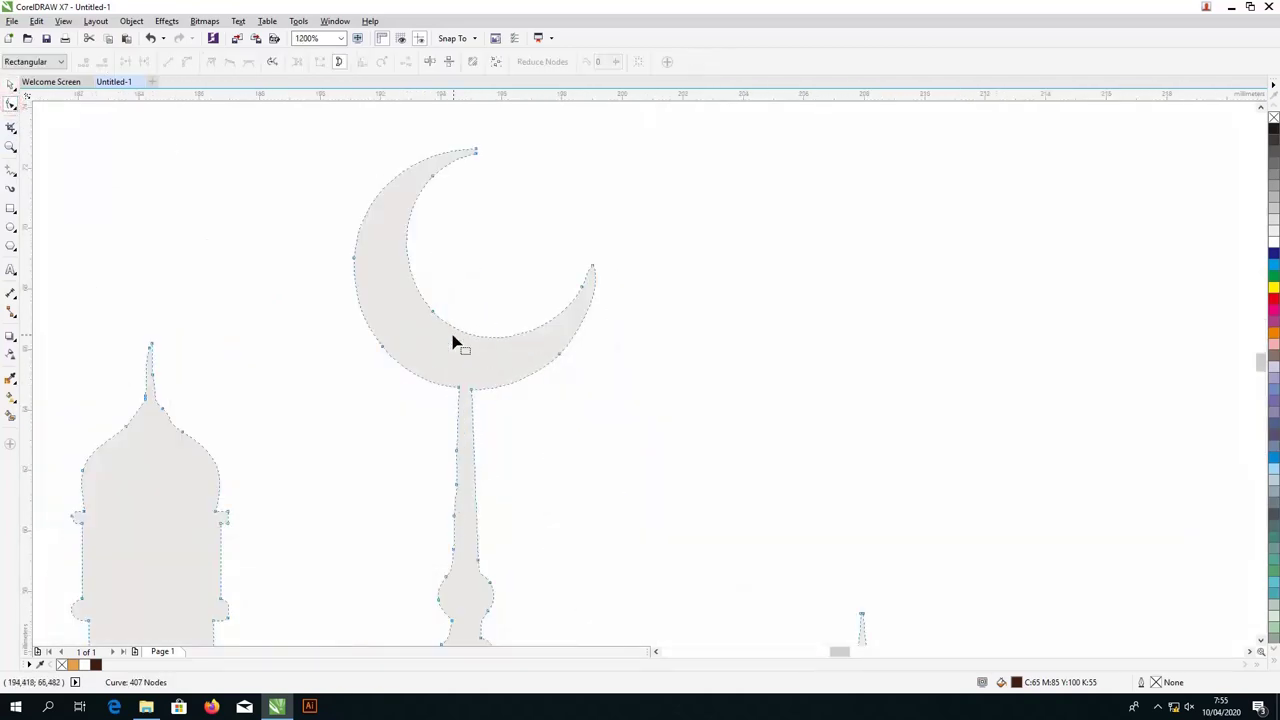
scroll(447, 386, down, 1)
drag(413, 295, 513, 367)
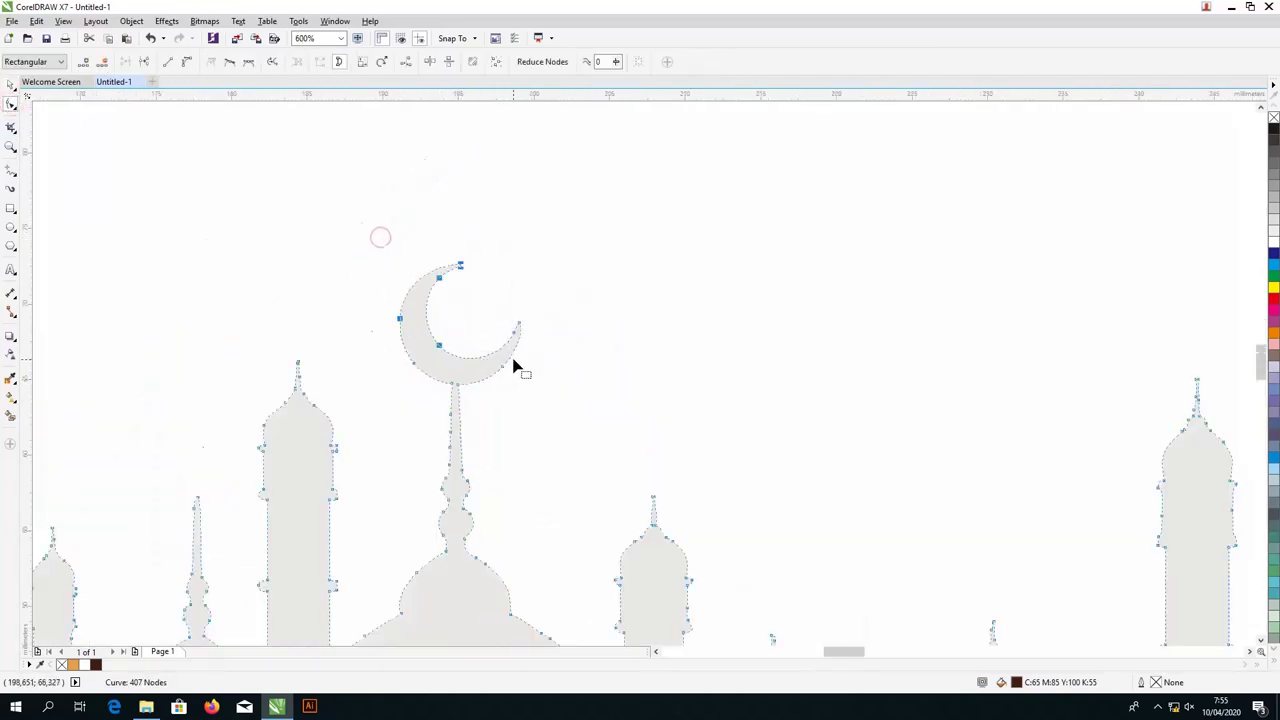
key(Delete)
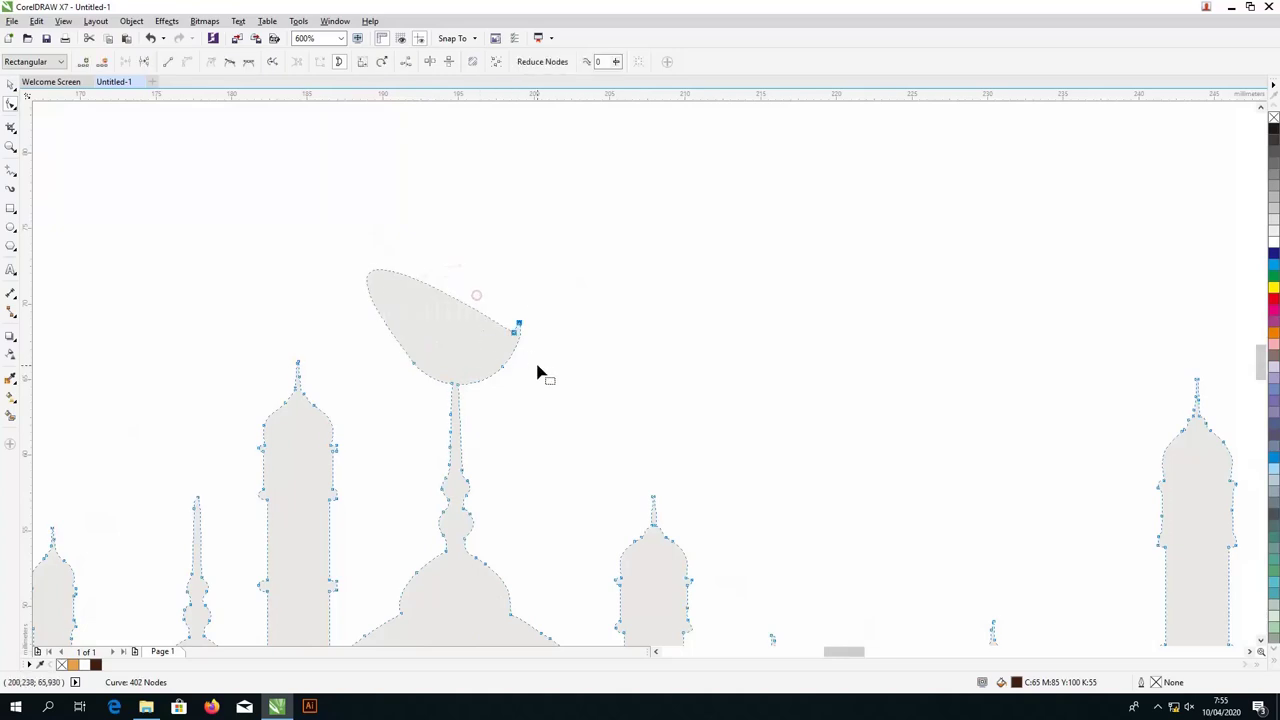
drag(486, 338, 523, 380)
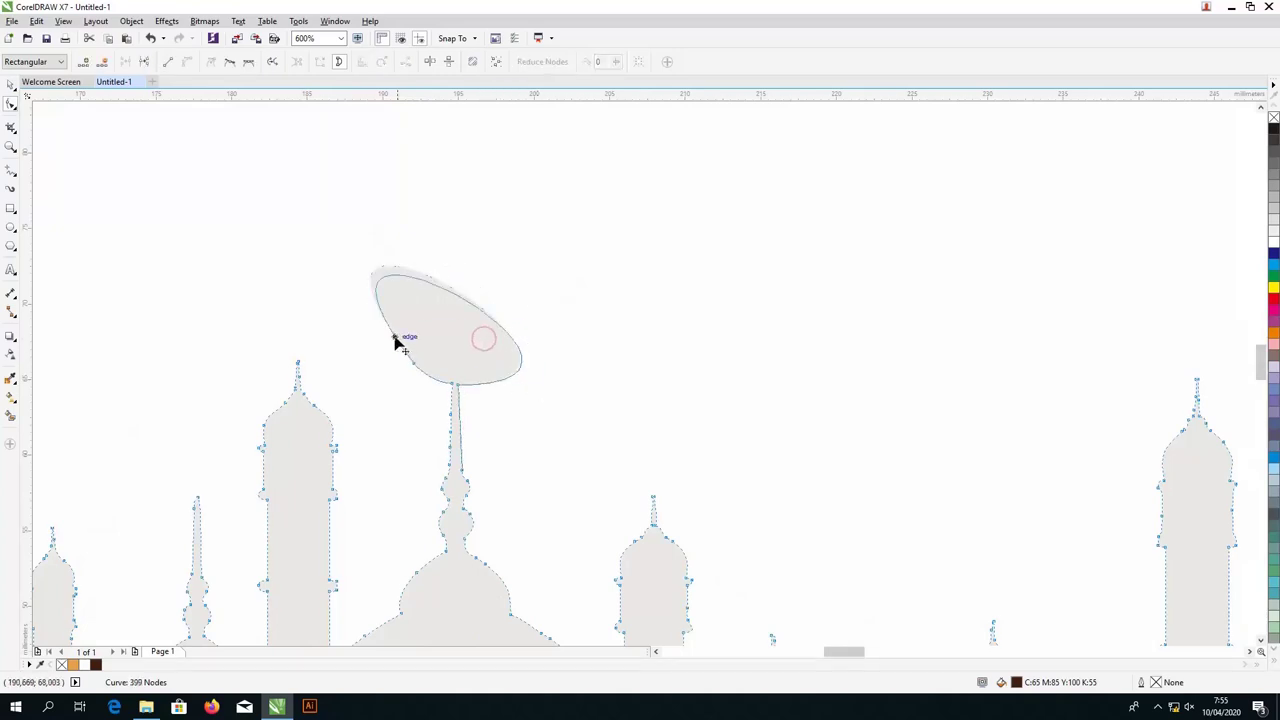
key(Delete)
drag(405, 350, 486, 391)
key(Delete)
scroll(440, 375, up, 2)
key(Delete)
scroll(480, 380, down, 5)
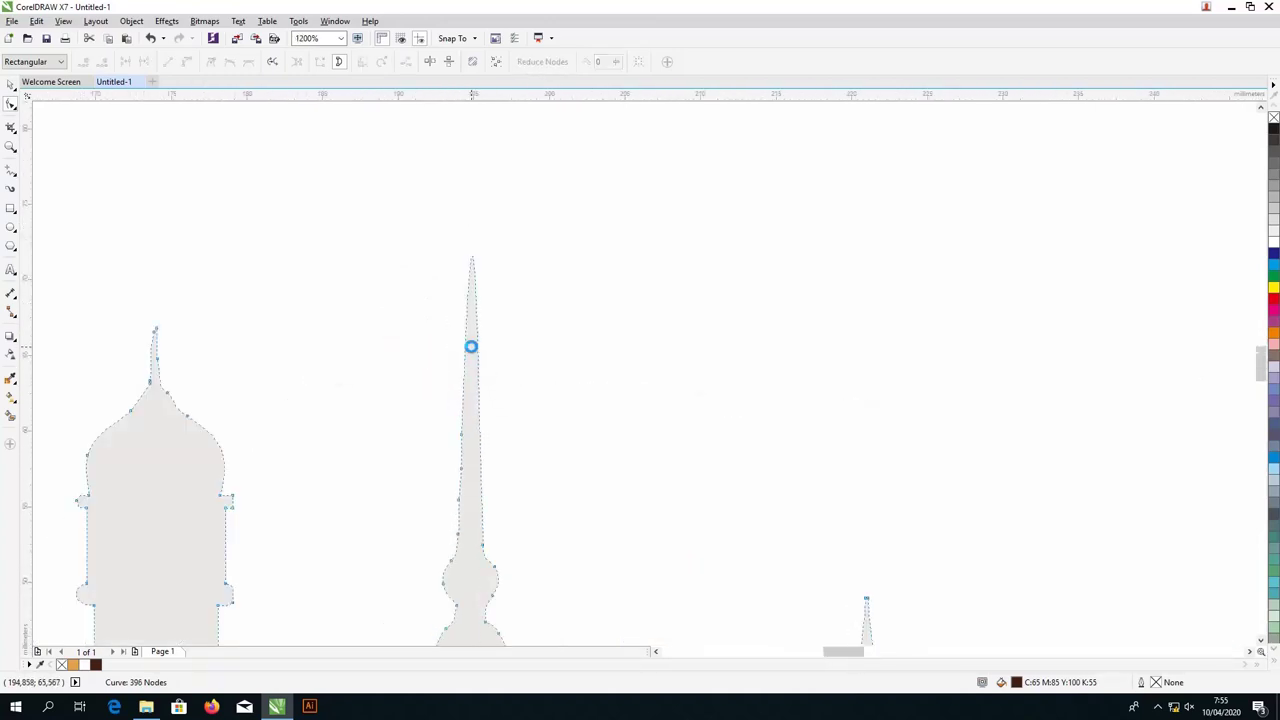
scroll(465, 405, down, 1)
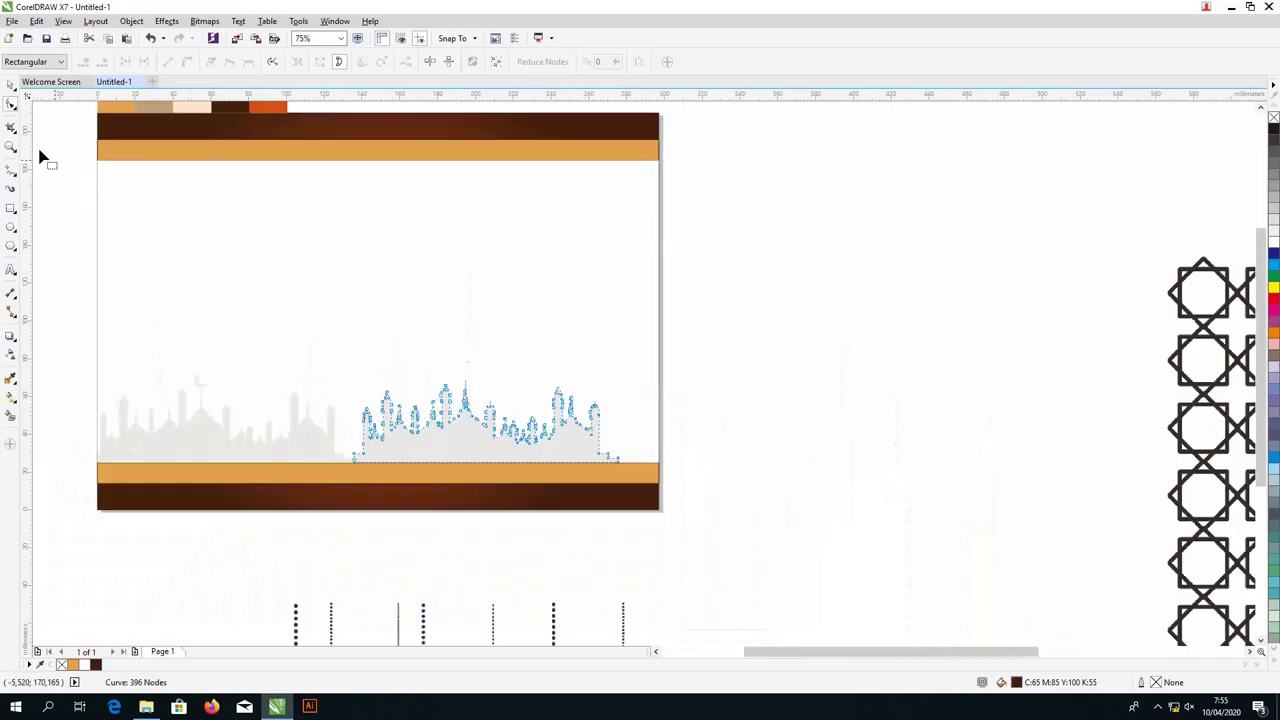
click(9, 87)
Step: Select both mosque silhouettes and enlarge them together proportionally from their lower-left corner
scroll(372, 445, up, 1)
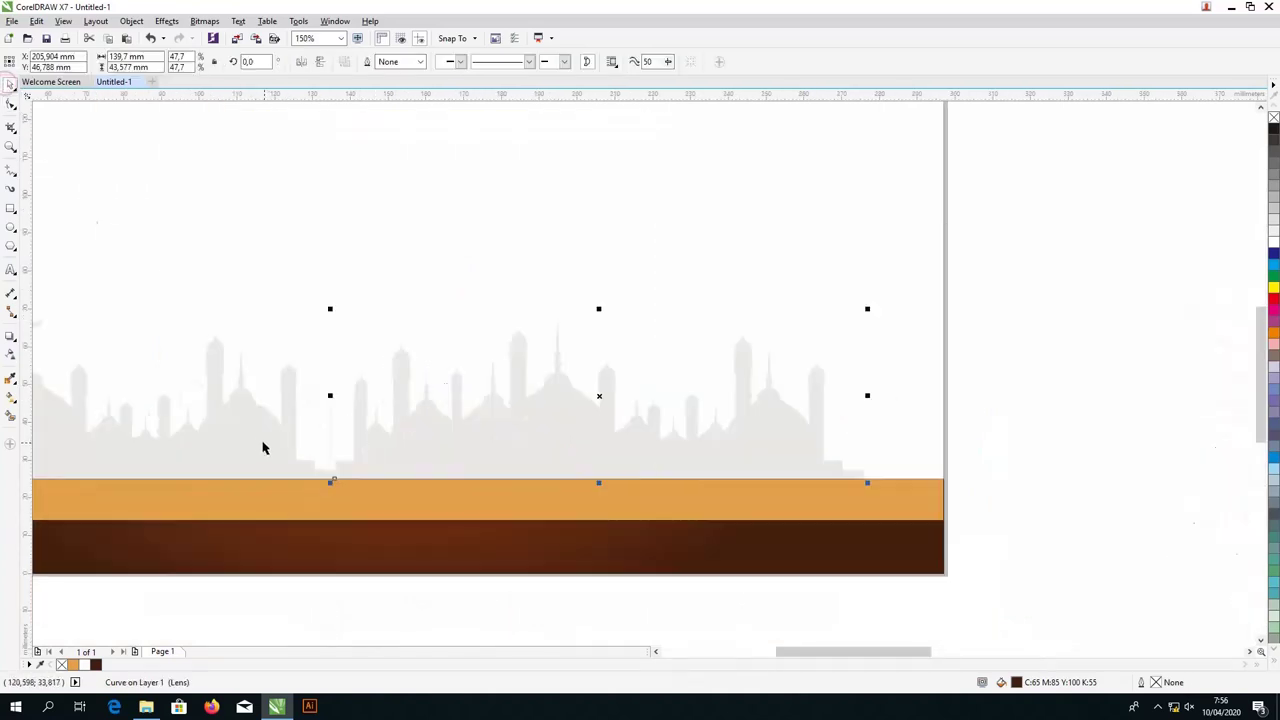
shift+click(267, 445)
scroll(523, 457, down, 1)
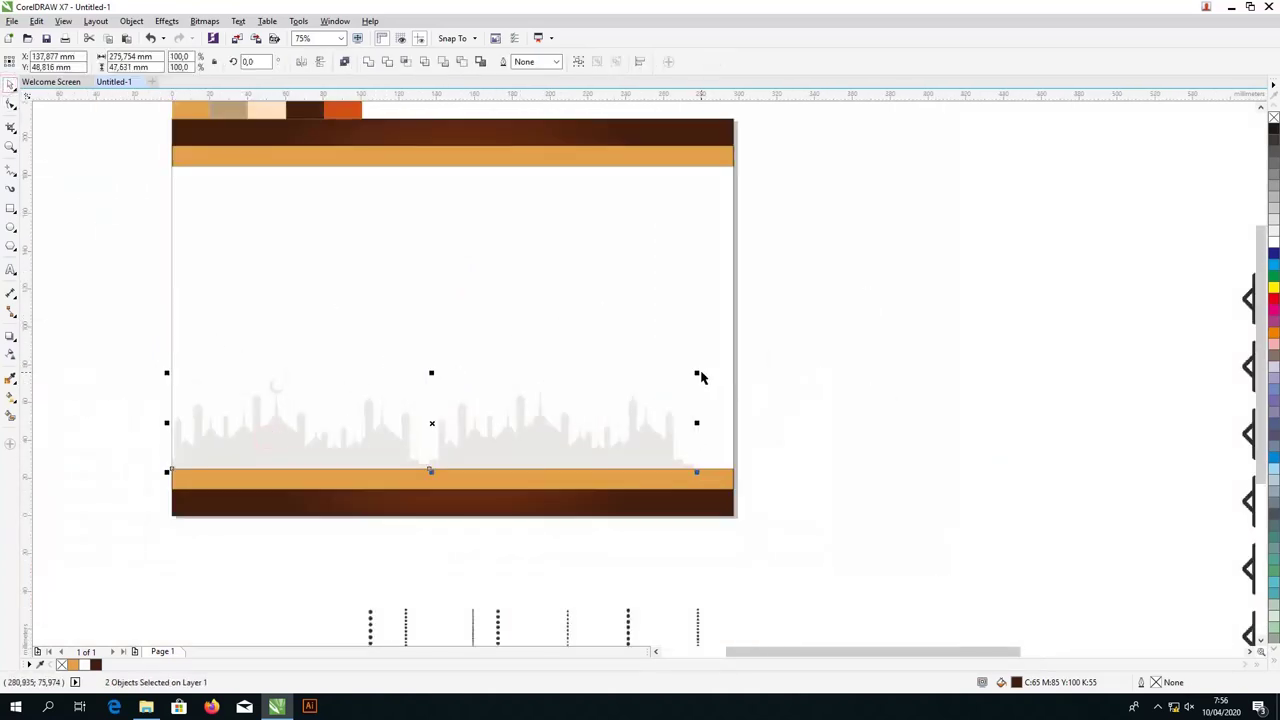
drag(699, 373, 838, 357)
Step: Enlarge the right mosque copy to about 187 mm wide so it extends past the page's right edge
click(722, 443)
click(685, 451)
click(838, 357)
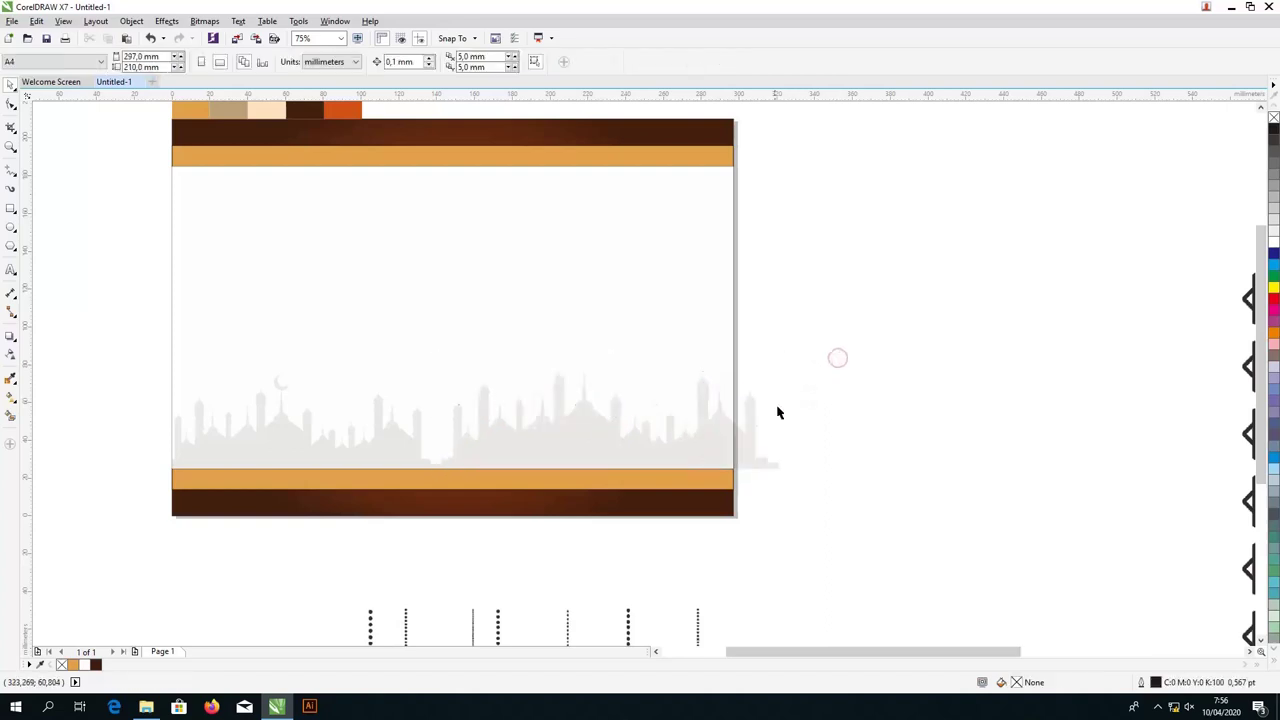
click(755, 430)
drag(785, 357, 808, 344)
click(808, 339)
Step: Intersect the right mosque with the white panel and delete the original mosque that overhangs the page
click(719, 307)
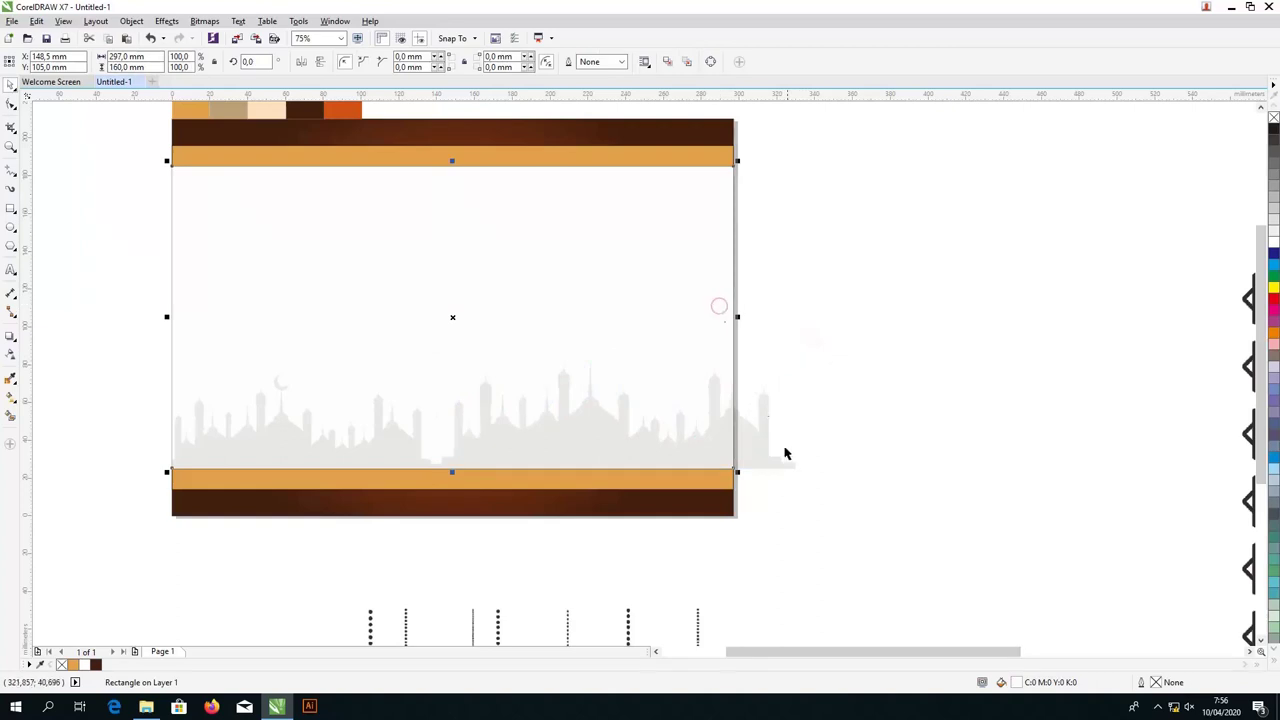
scroll(779, 462, up, 2)
shift+click(734, 454)
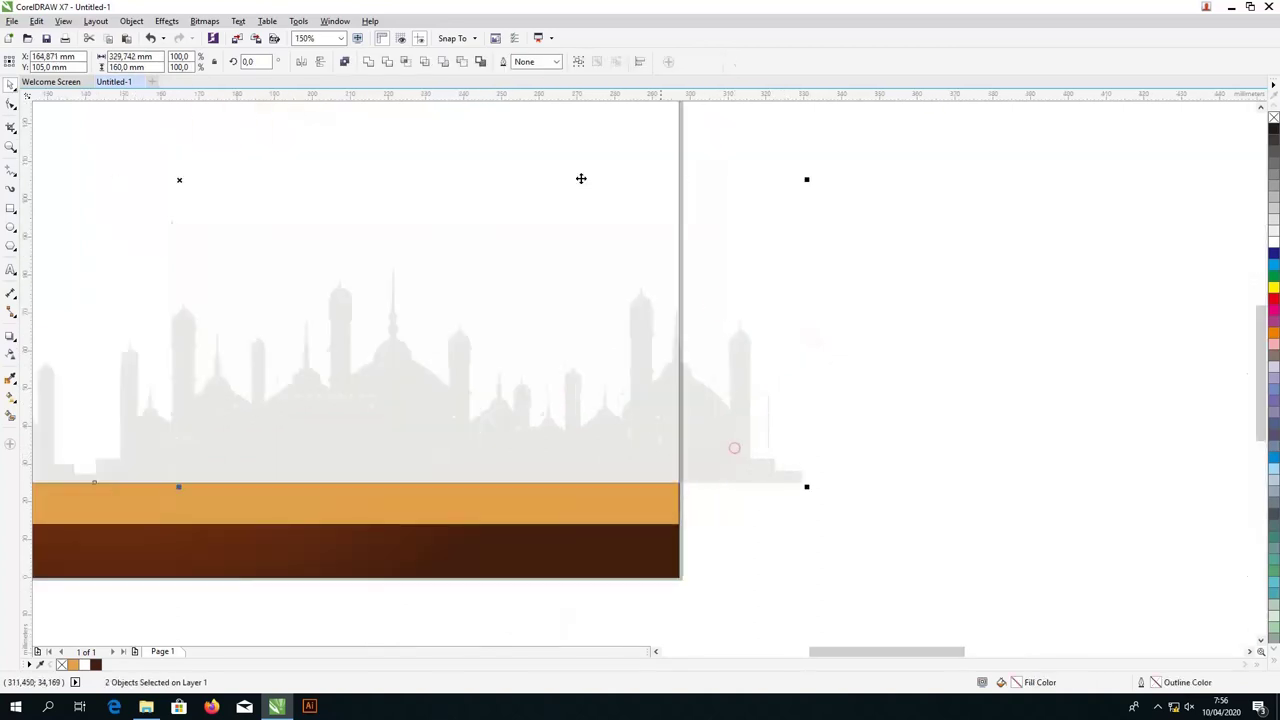
click(405, 63)
click(770, 337)
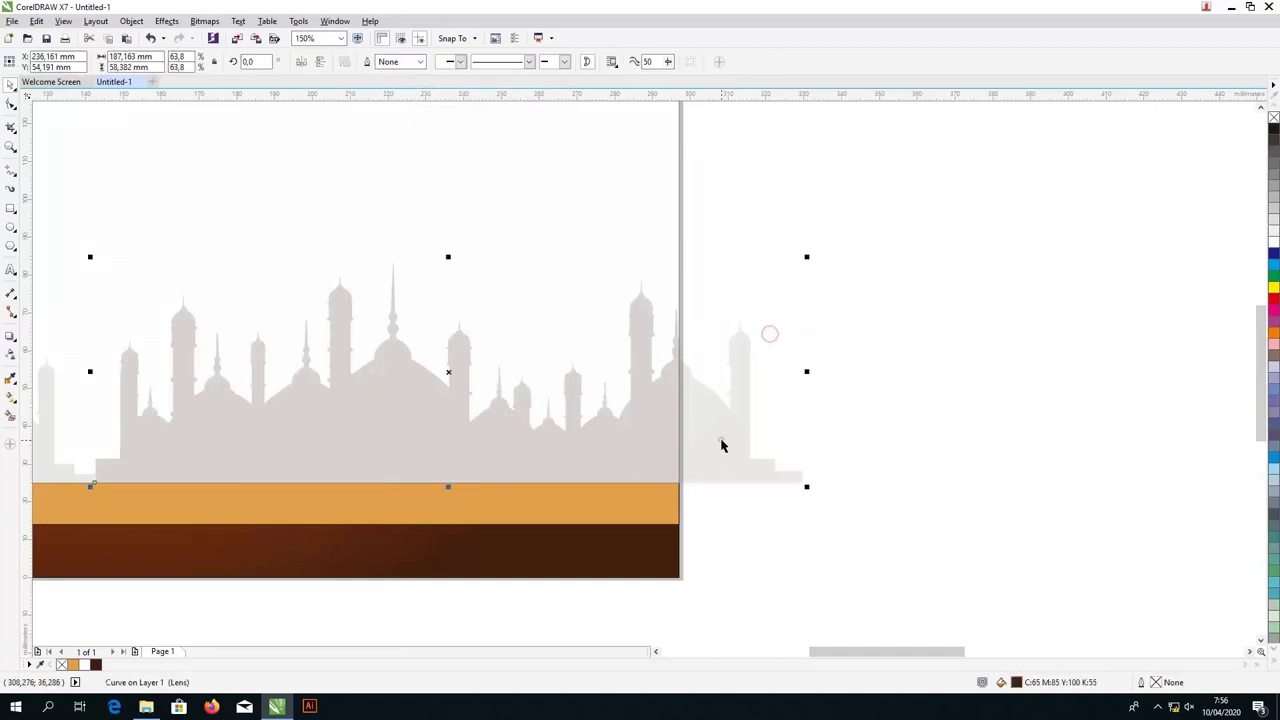
click(722, 445)
Step: Move the geometric star pattern bitmap to the empty area left of the page
scroll(724, 450, down, 4)
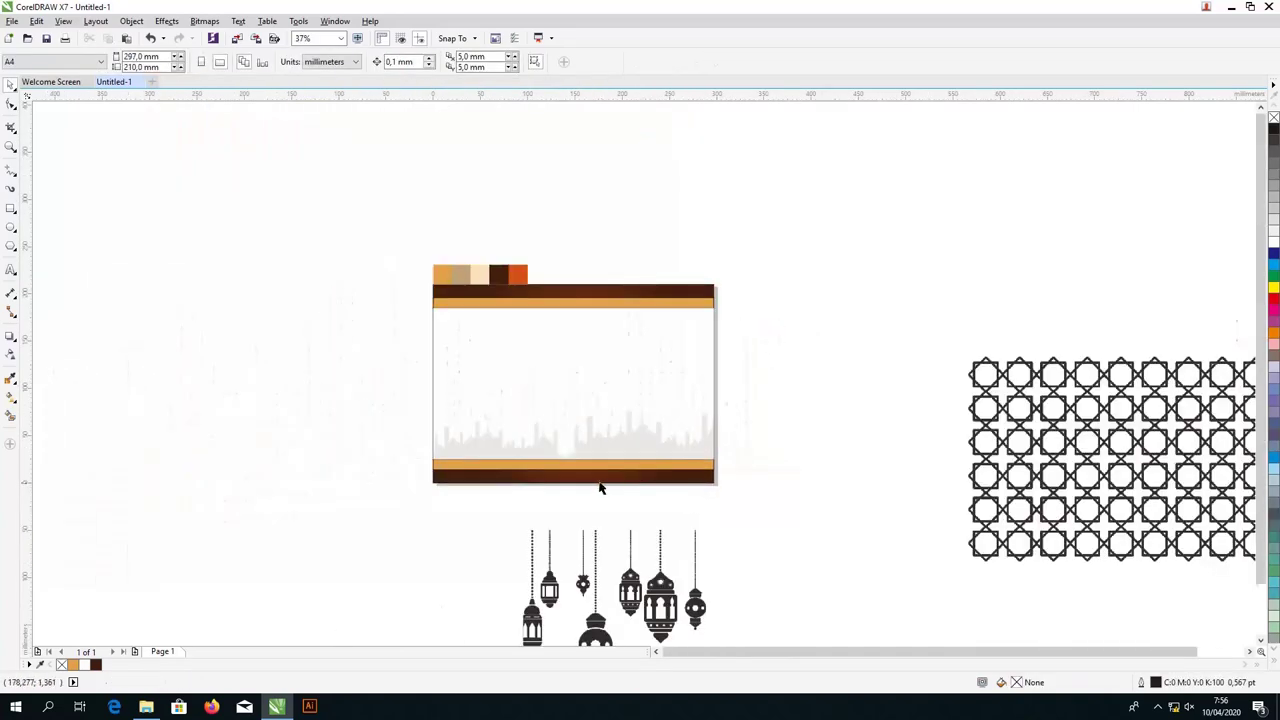
click(578, 539)
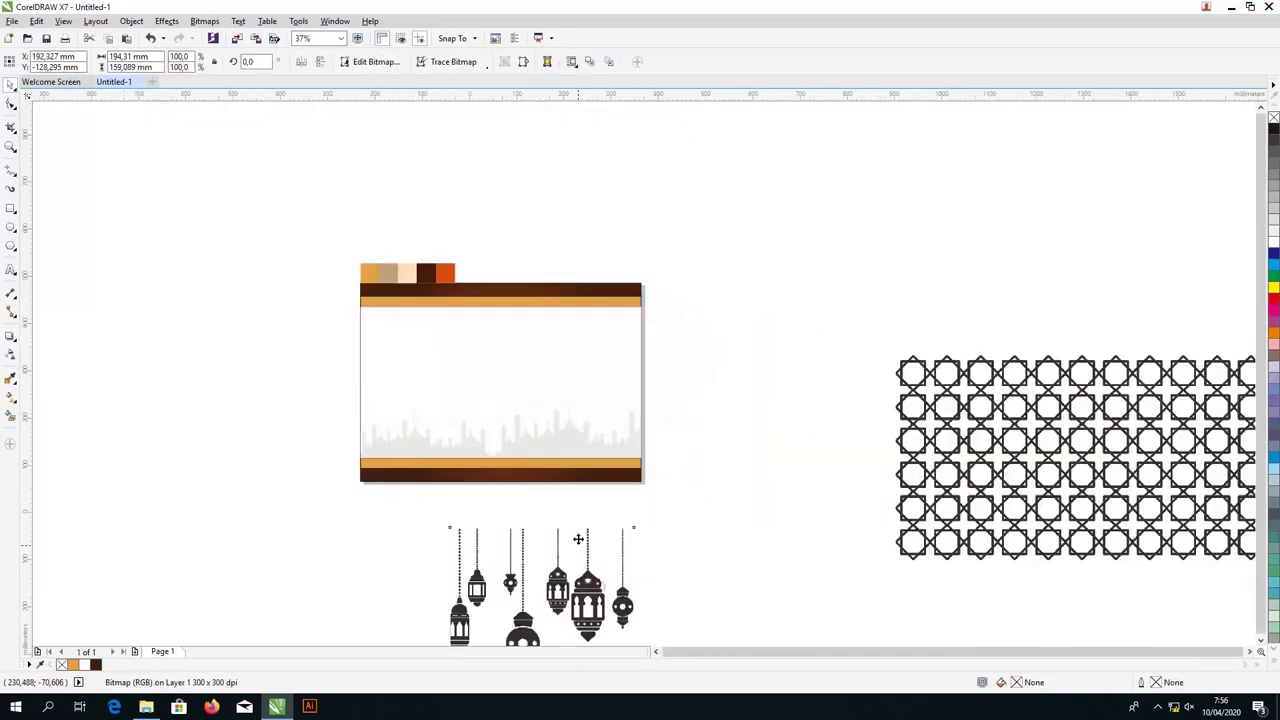
scroll(578, 539, down, 2)
scroll(530, 598, up, 2)
click(1035, 428)
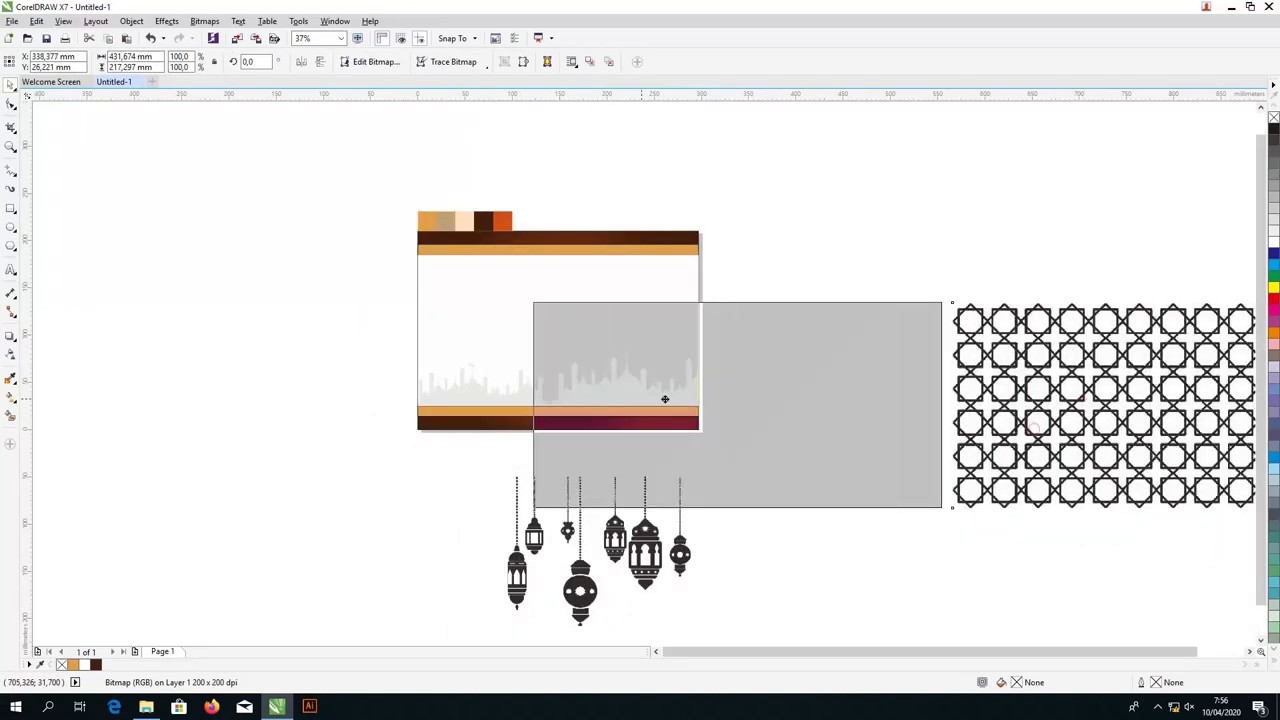
drag(665, 399, 234, 377)
scroll(578, 430, down, 2)
scroll(343, 409, up, 2)
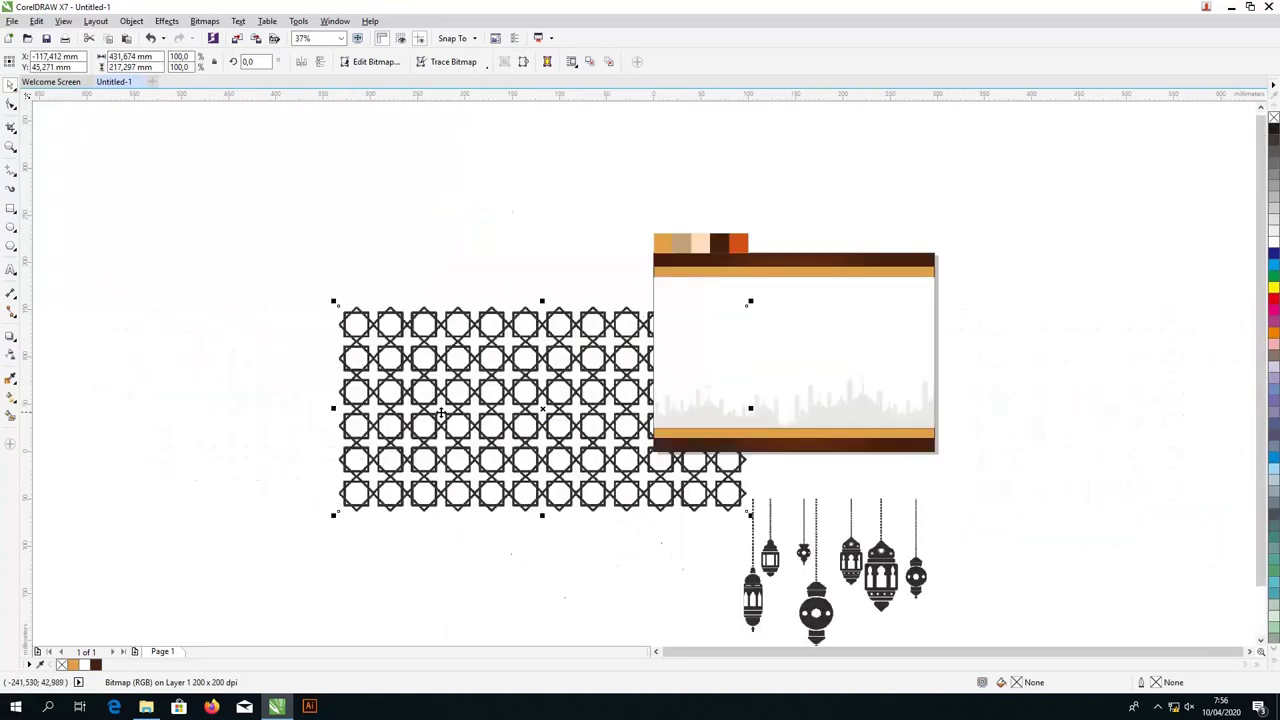
drag(440, 412, 323, 375)
Step: Trace the star pattern bitmap as a Detailed Logo outline, reducing the bitmap and keeping the default trace settings
scroll(503, 370, up, 2)
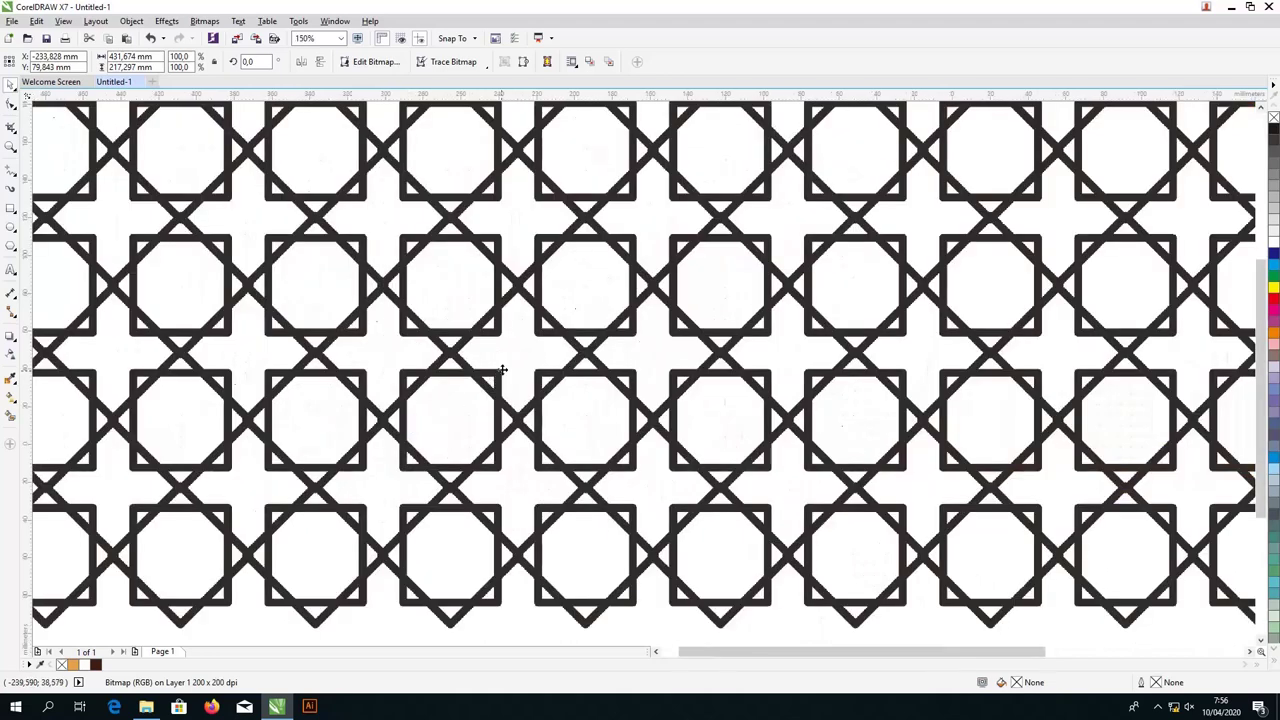
scroll(503, 370, down, 1)
click(453, 62)
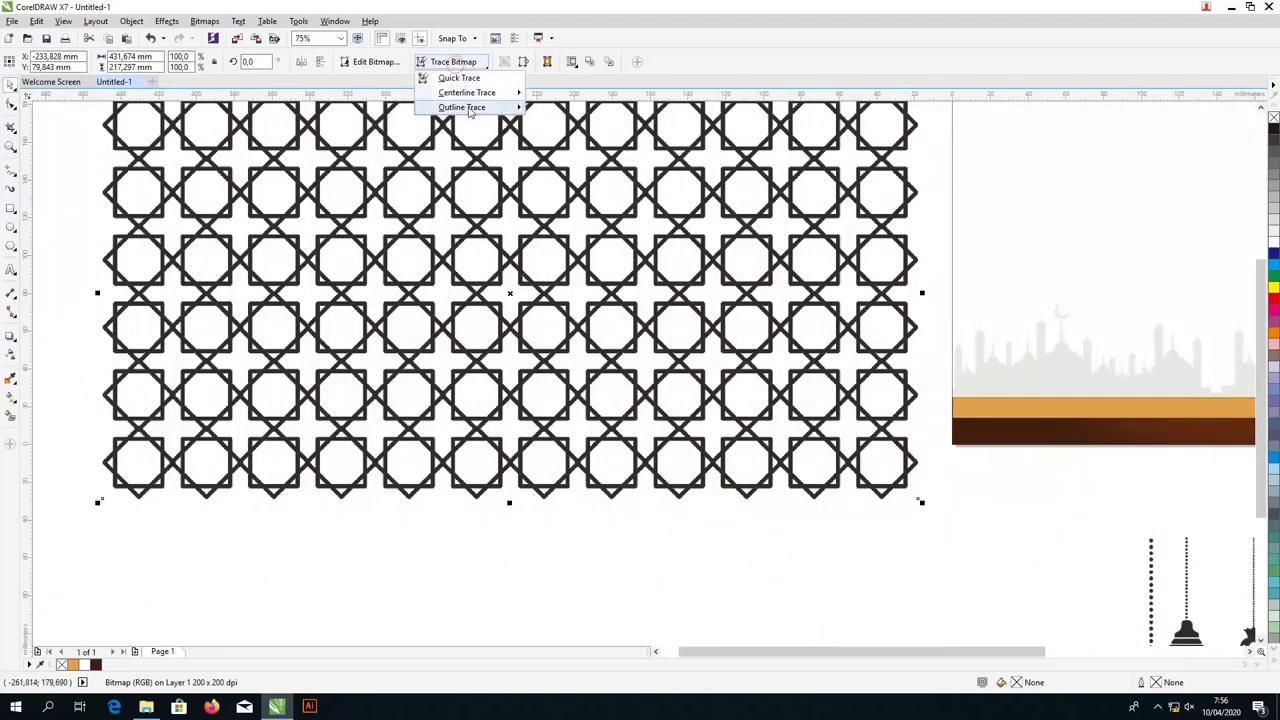
mouse_move(470, 116)
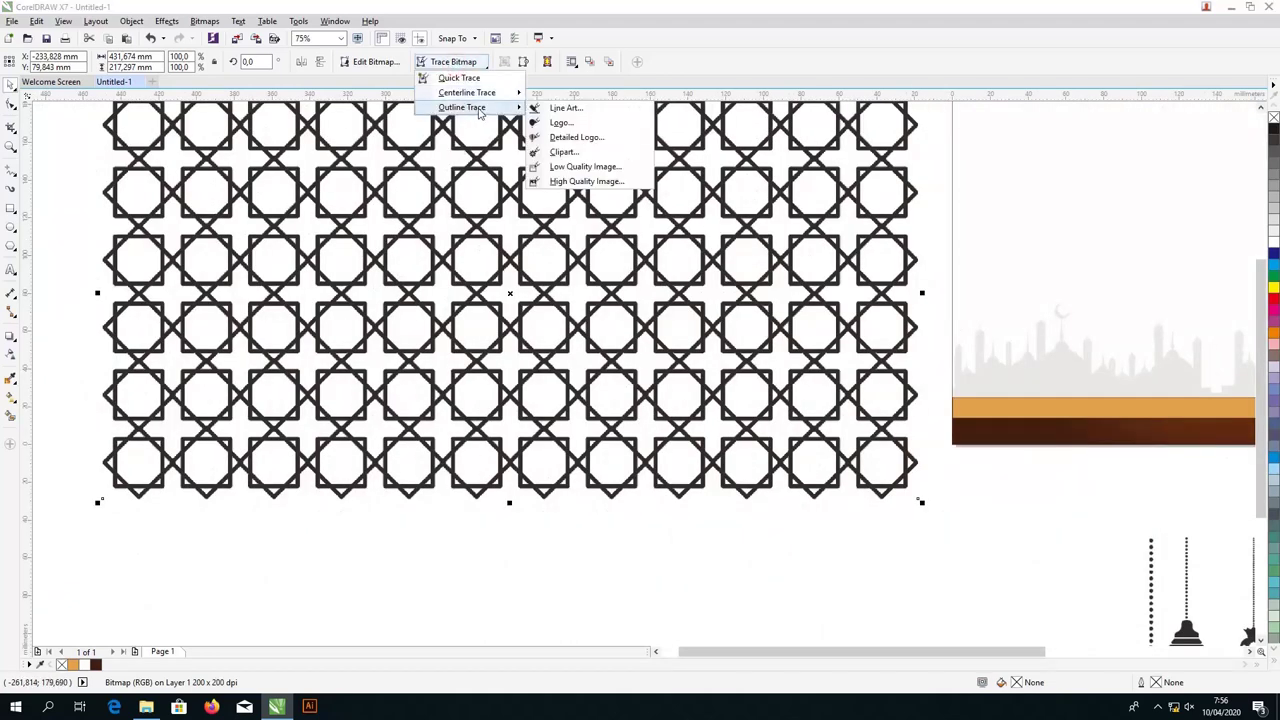
click(568, 138)
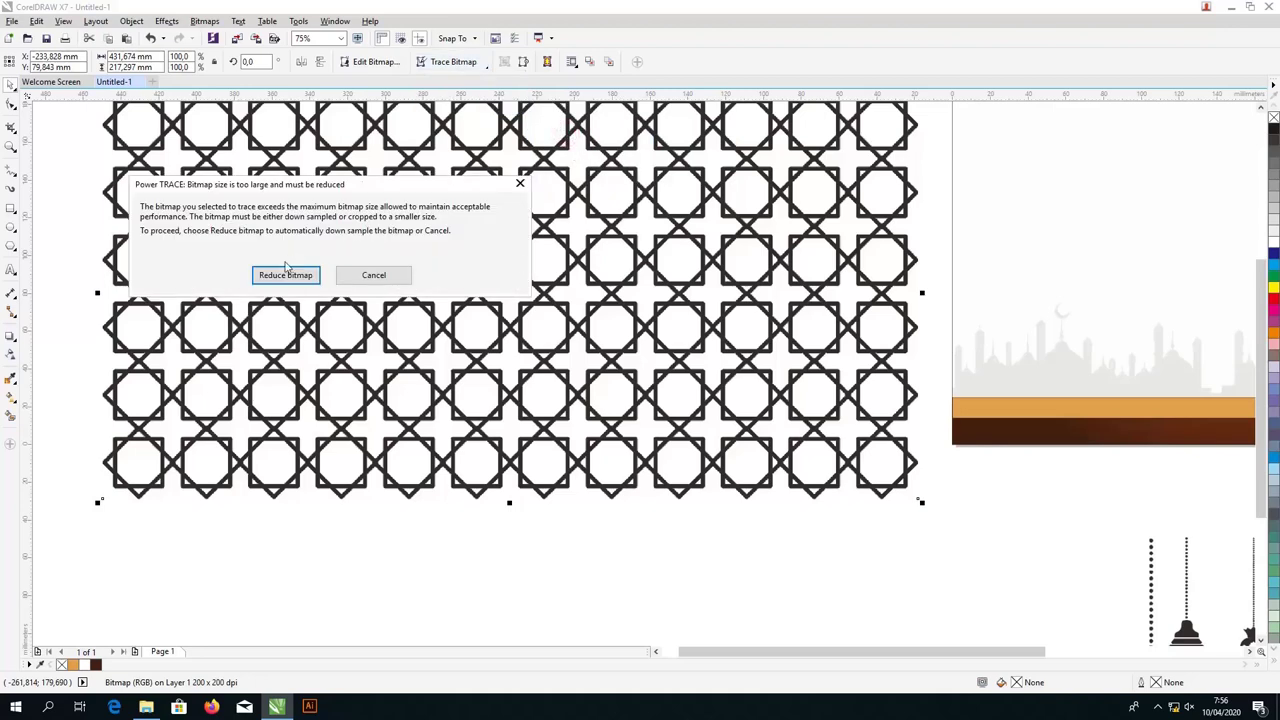
click(286, 274)
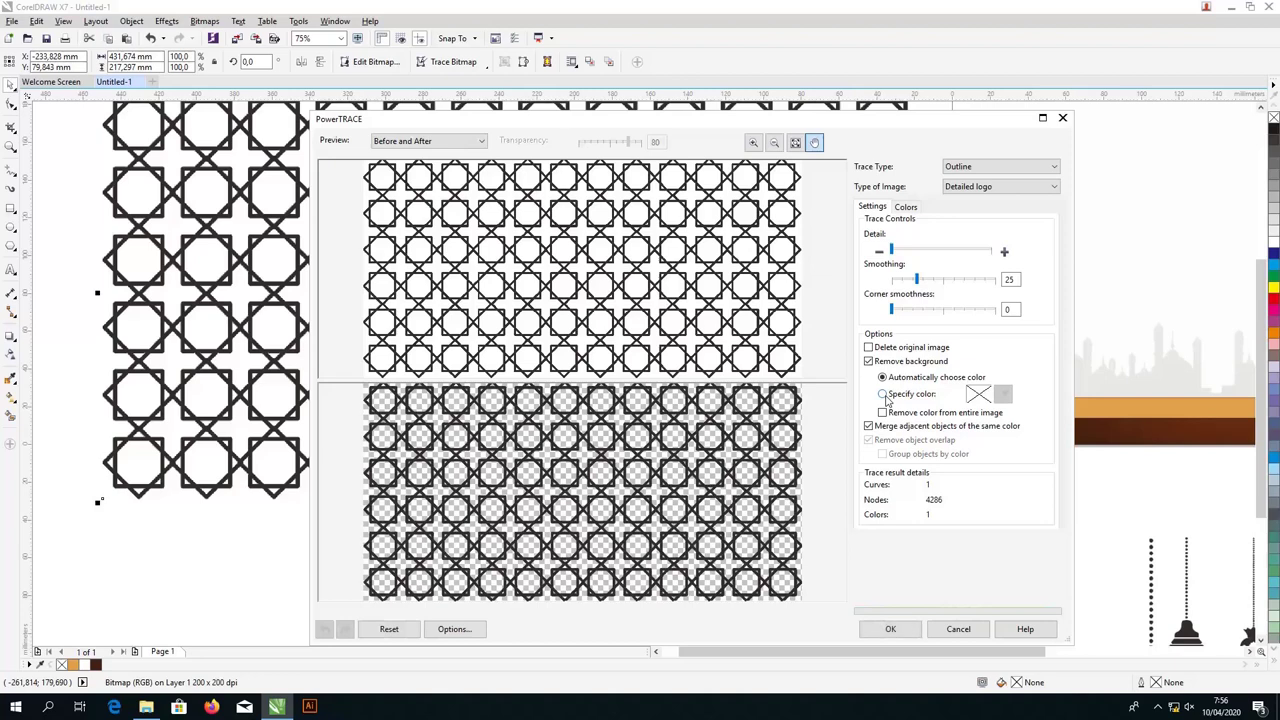
click(891, 629)
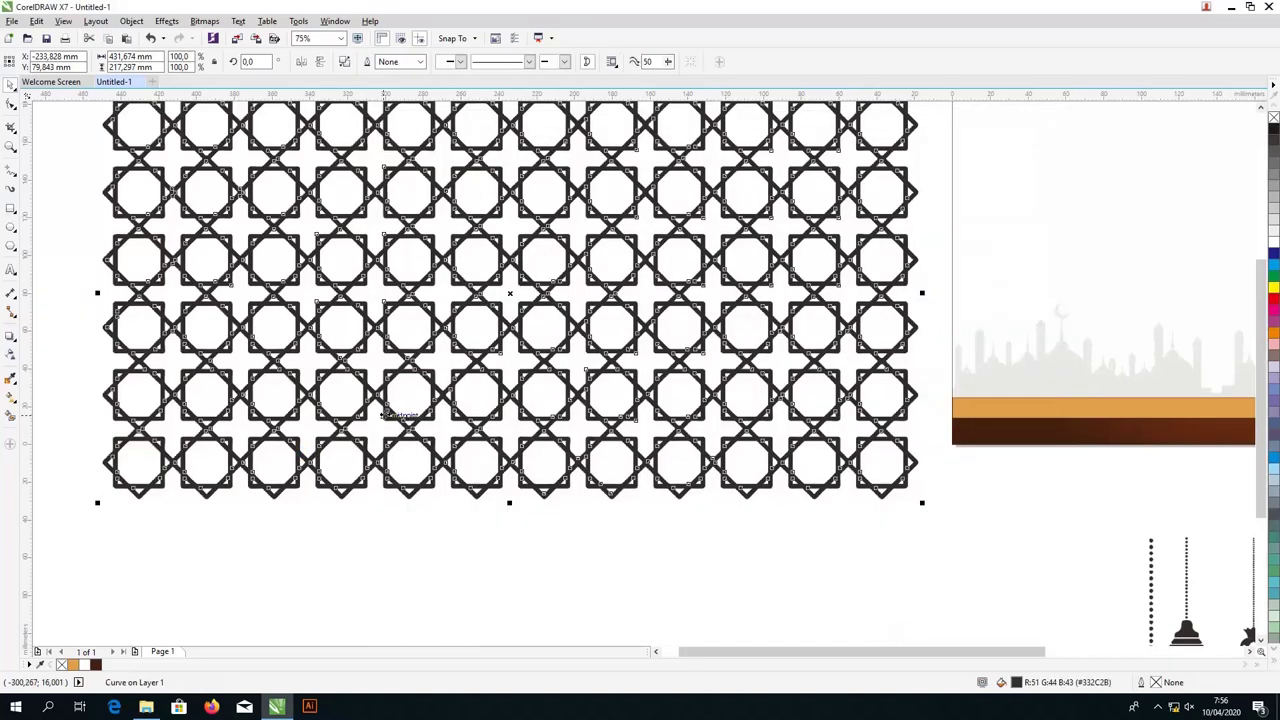
Step: Move the traced pattern down off the original star pattern bitmap and delete the bitmap
scroll(414, 382, down, 4)
drag(420, 371, 432, 445)
click(440, 371)
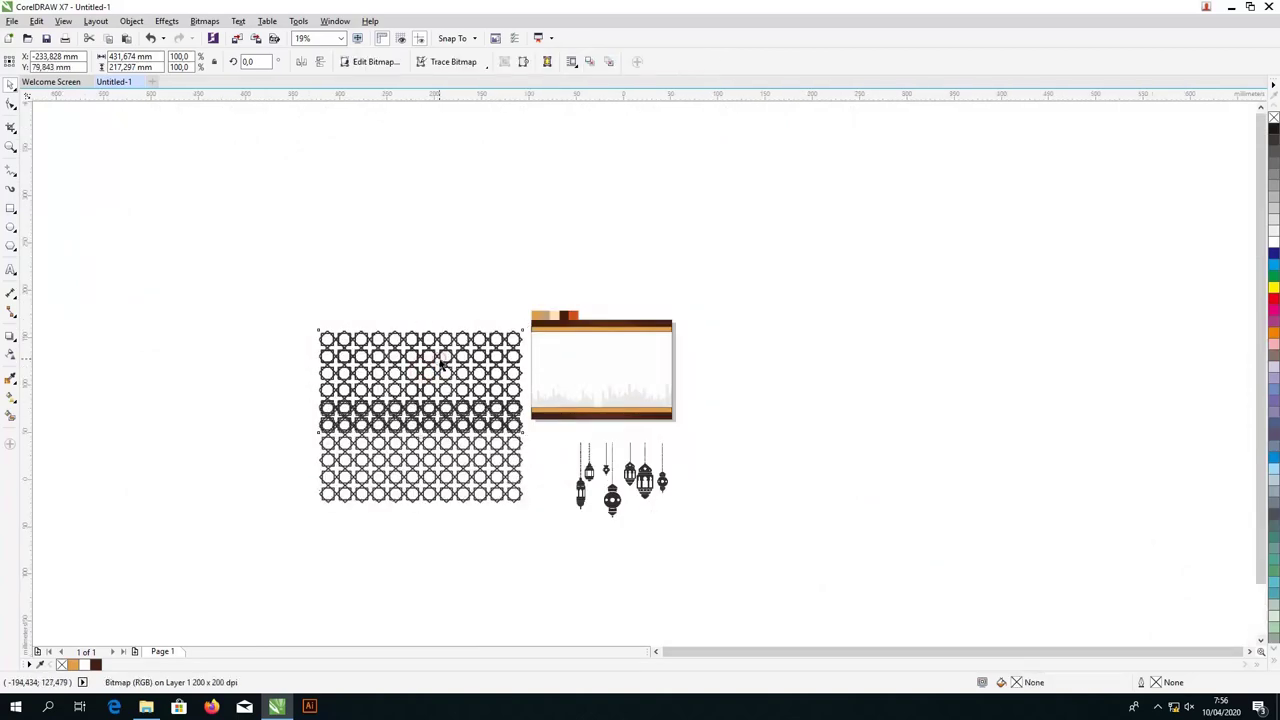
scroll(440, 371, up, 2)
key(Delete)
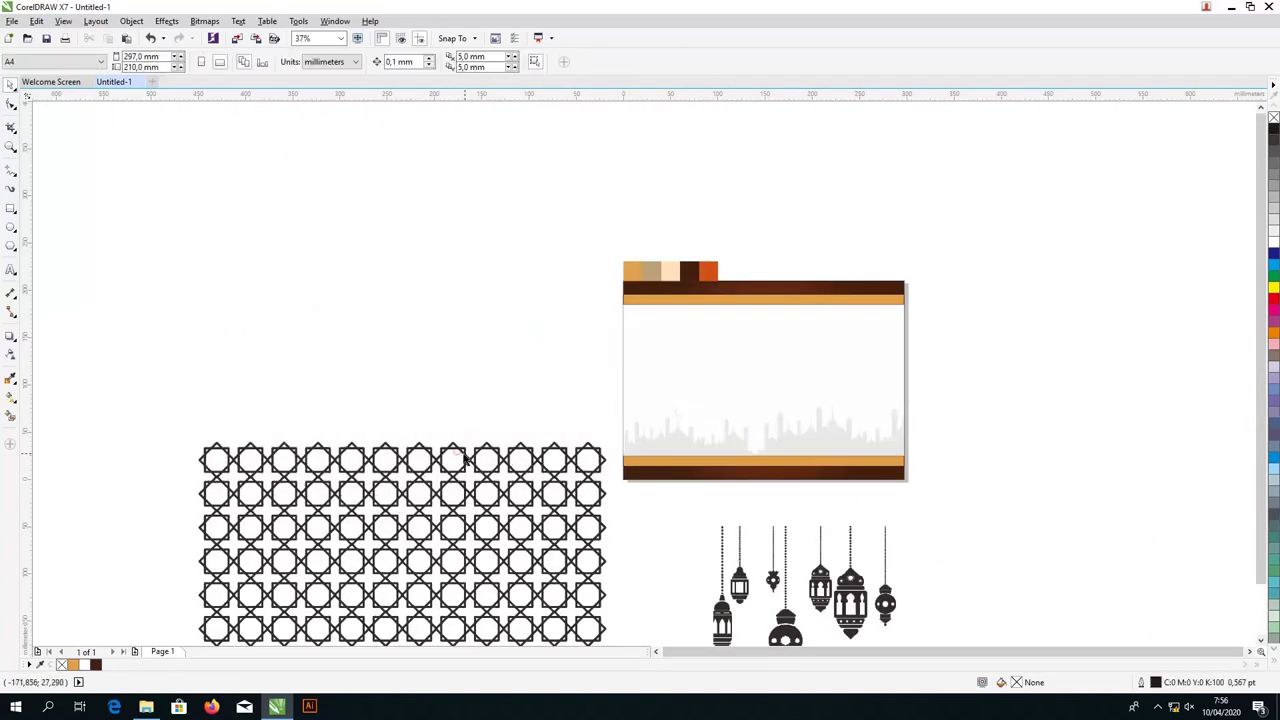
Step: Undo the accidental rotation of the traced pattern and move it up beside the page's left edge
click(465, 458)
click(466, 456)
drag(470, 455, 487, 310)
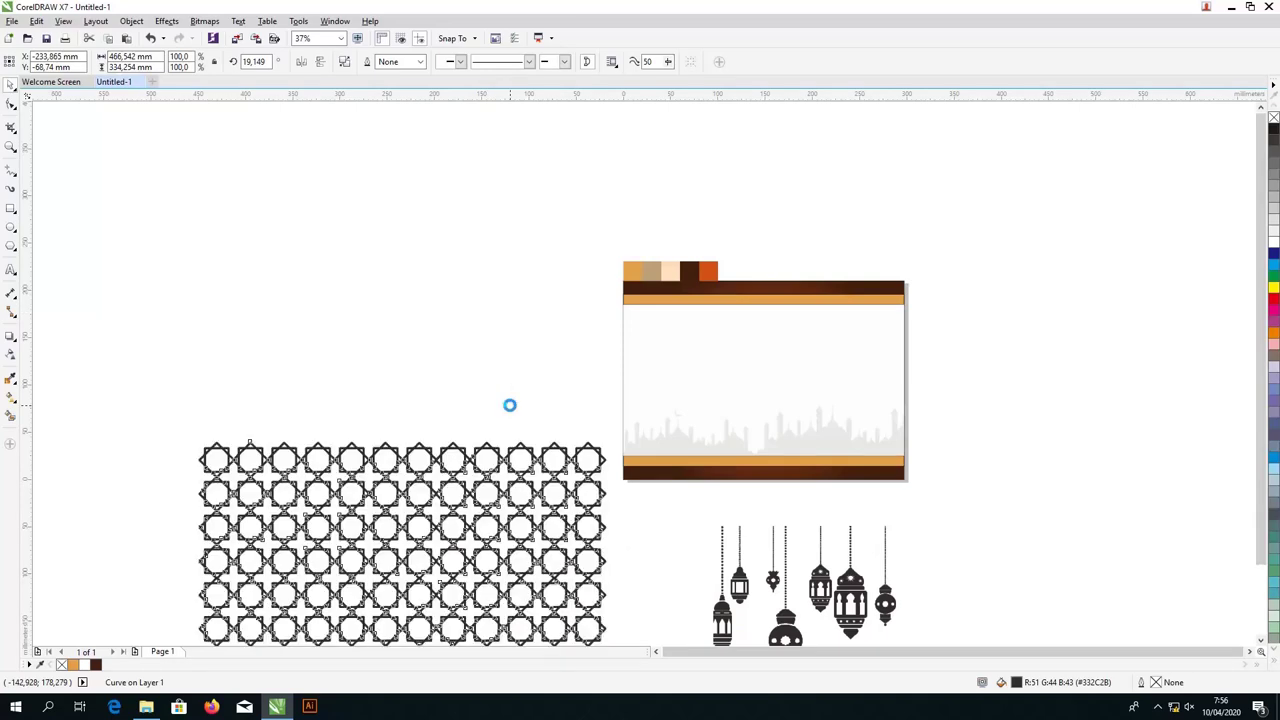
key(ctrl+z)
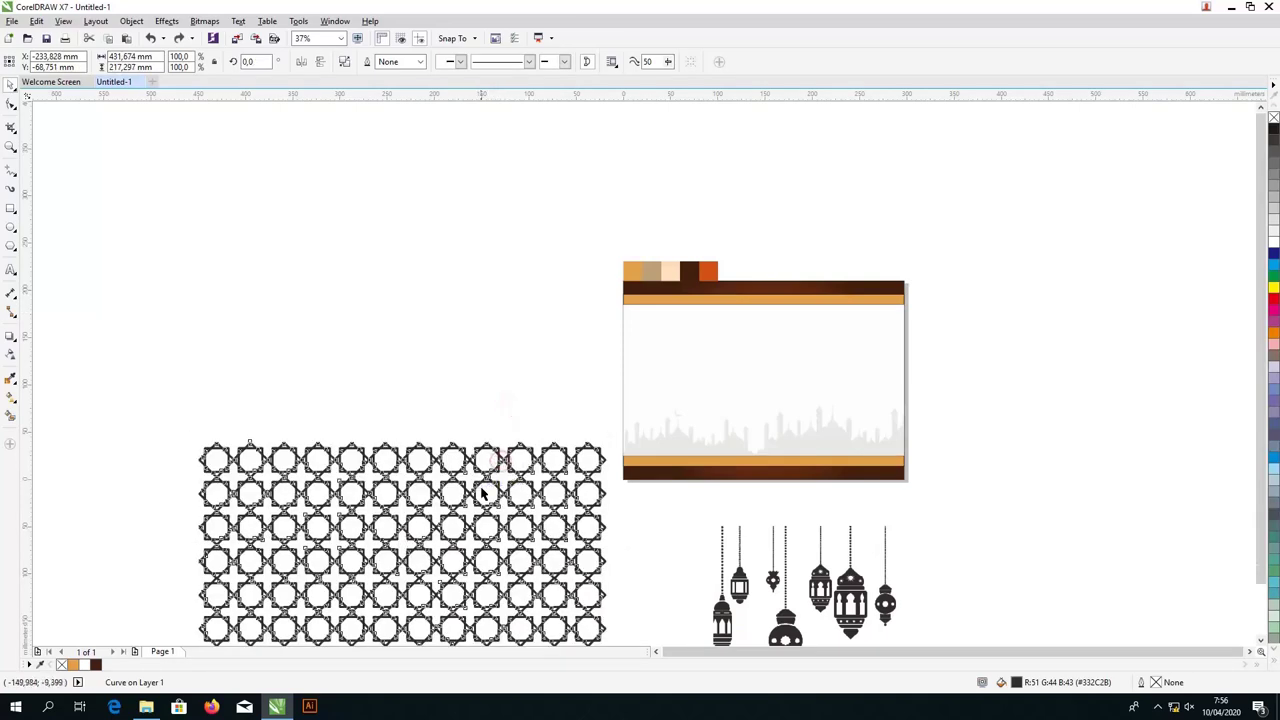
drag(481, 493, 494, 284)
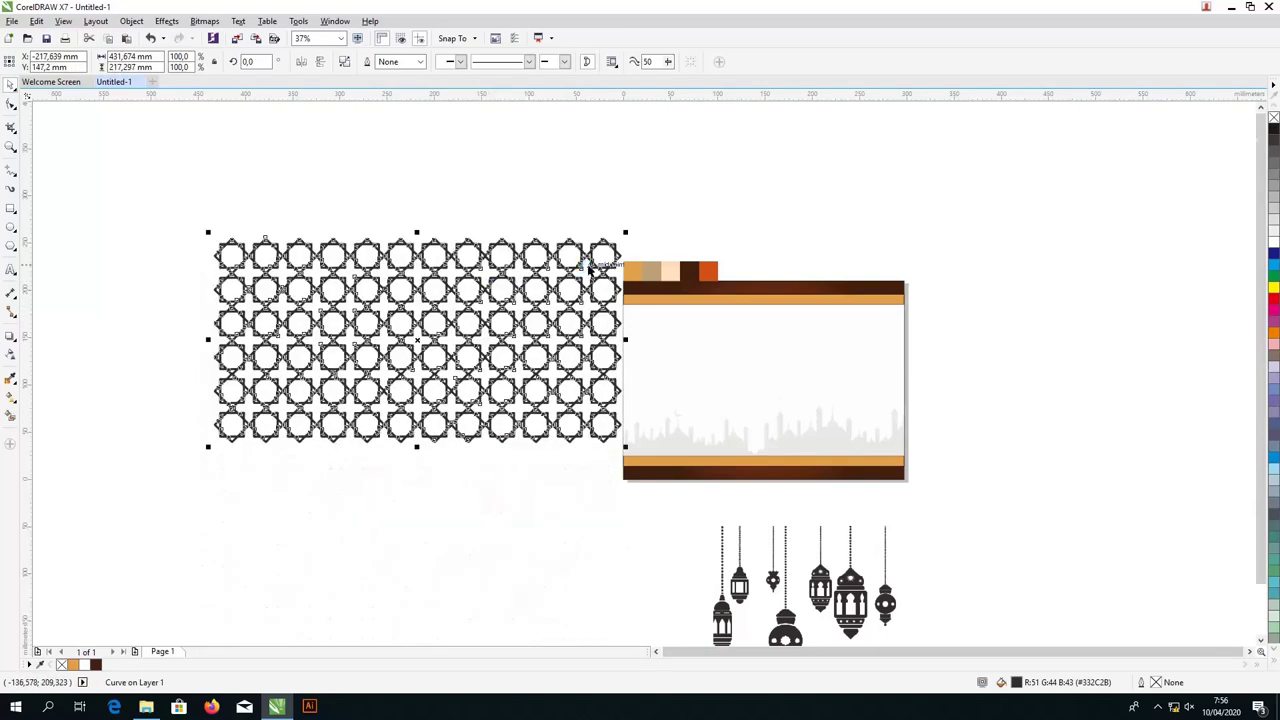
Step: Fill the traced star pattern with the peach colour (C0 M15 Y27 K0) sampled from the third palette swatch
scroll(590, 266, up, 4)
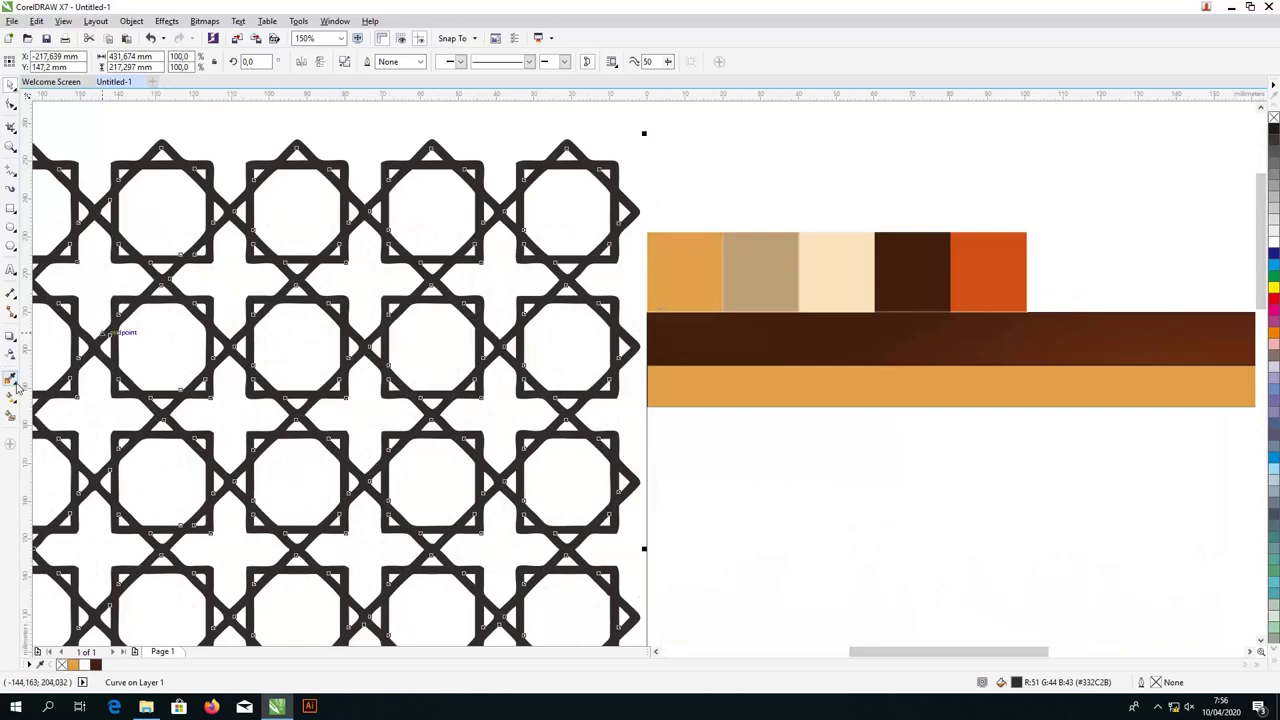
click(12, 377)
click(840, 270)
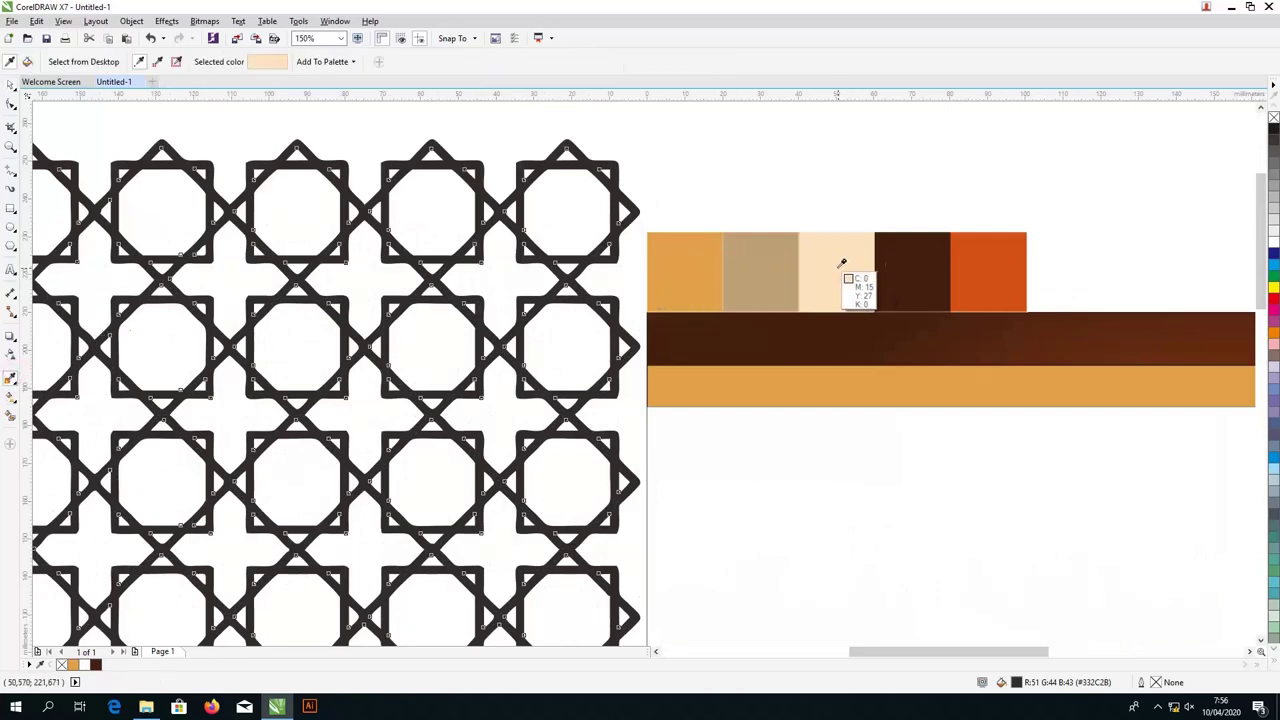
scroll(573, 235, up, 4)
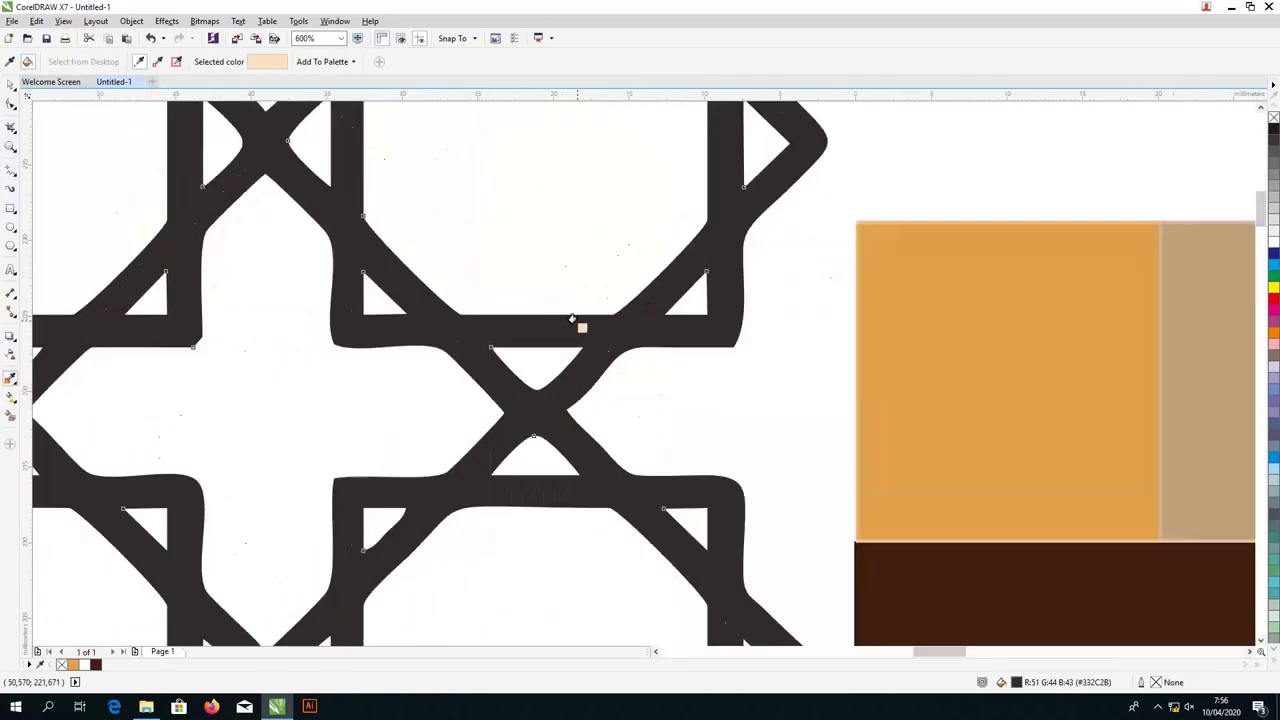
click(572, 320)
scroll(575, 320, down, 3)
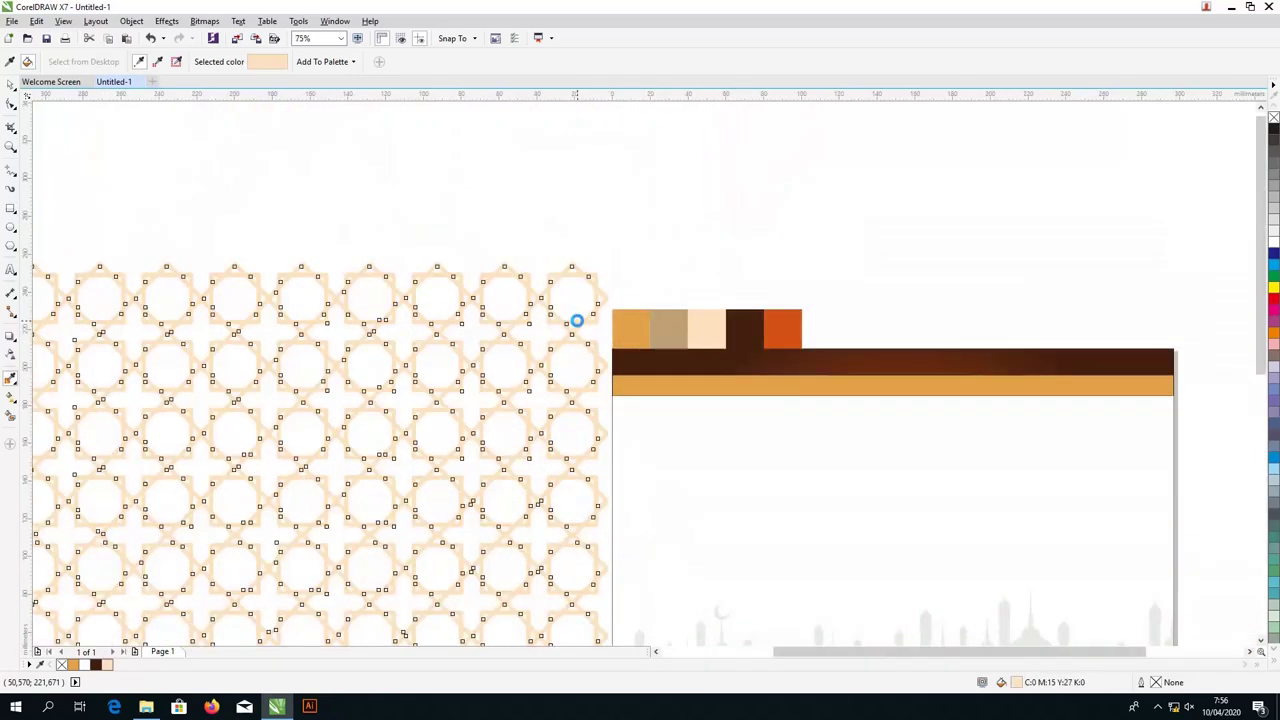
scroll(575, 321, down, 1)
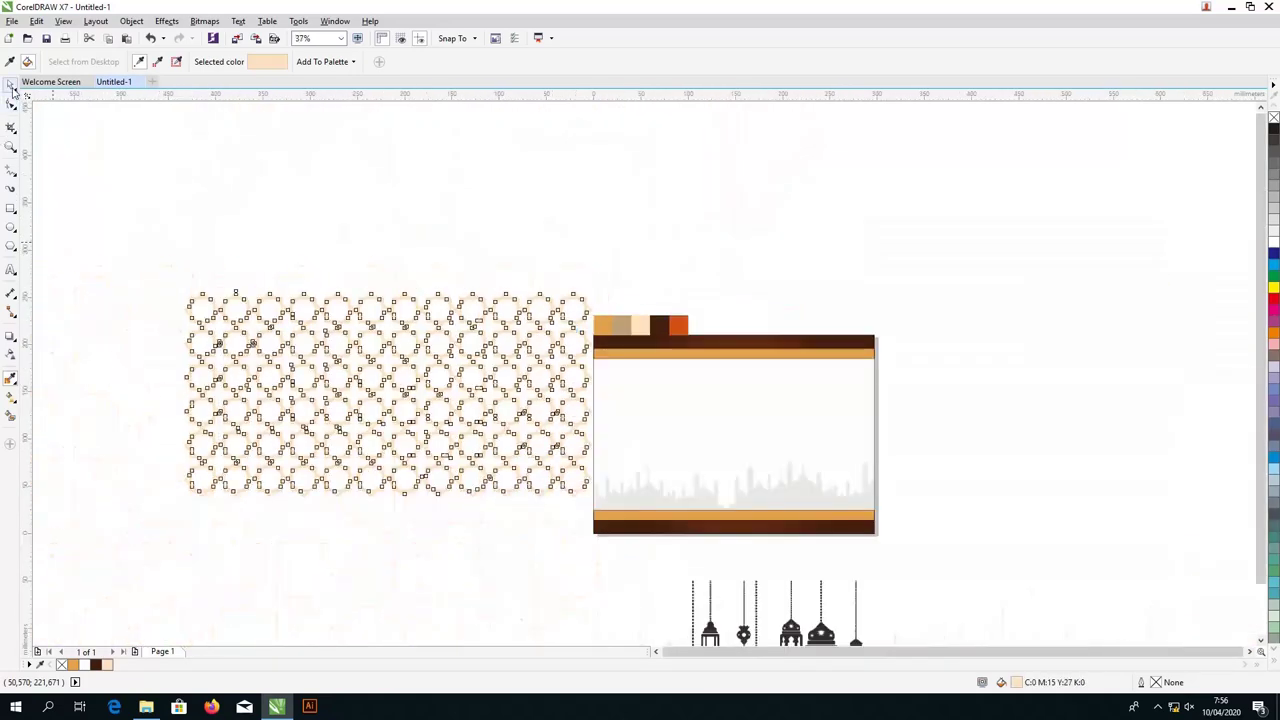
Step: Shift the peach pattern slightly down and away from the page, and apply a uniform transparency of 90 to it
click(11, 86)
click(443, 323)
drag(443, 323, 431, 357)
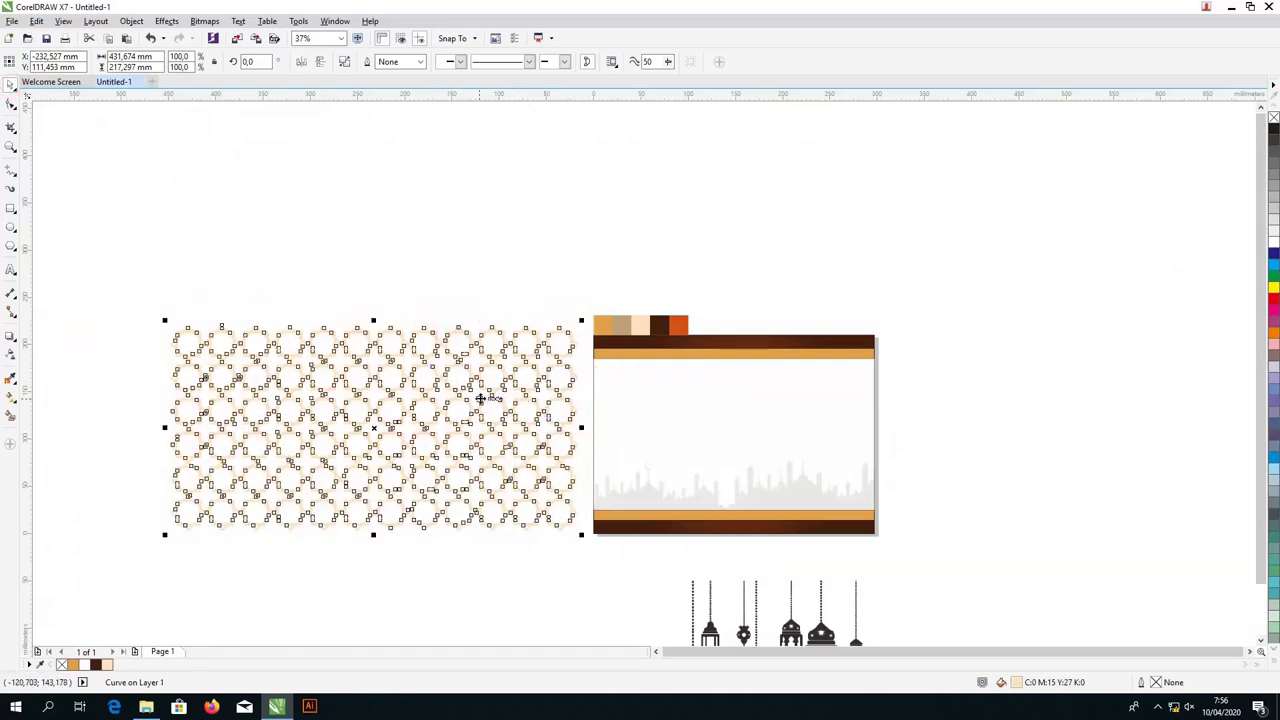
click(10, 354)
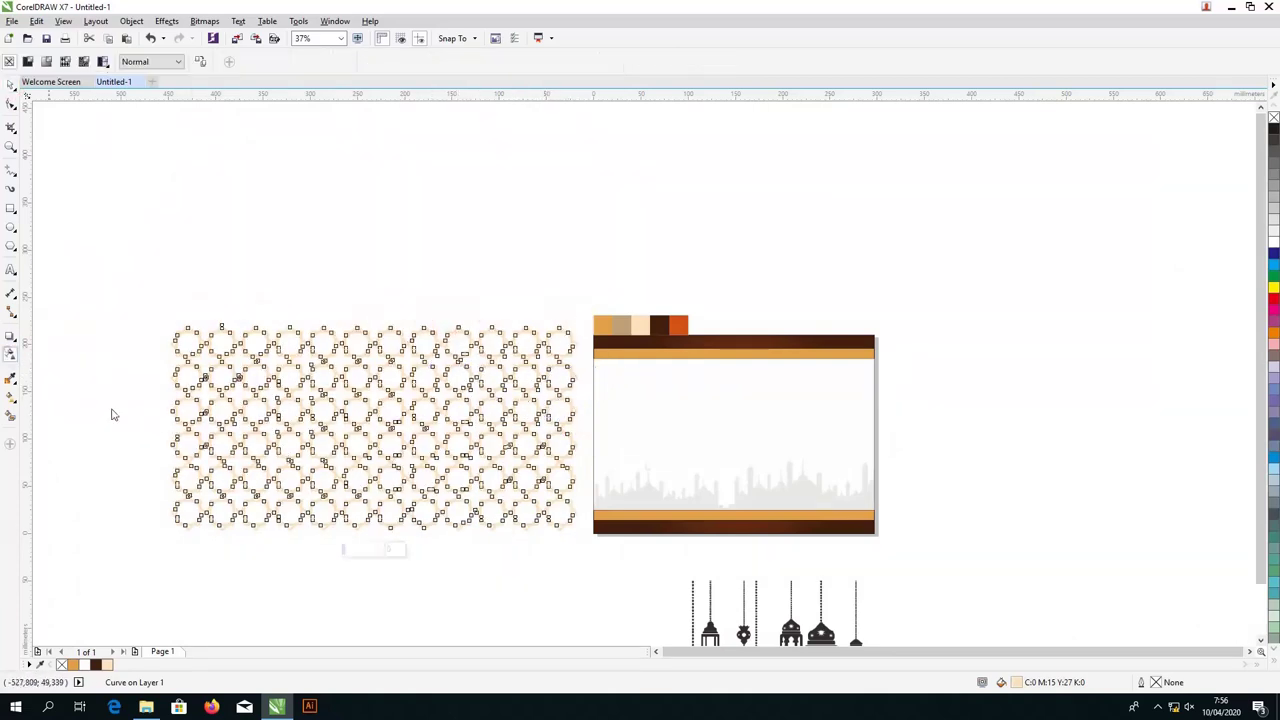
click(390, 551)
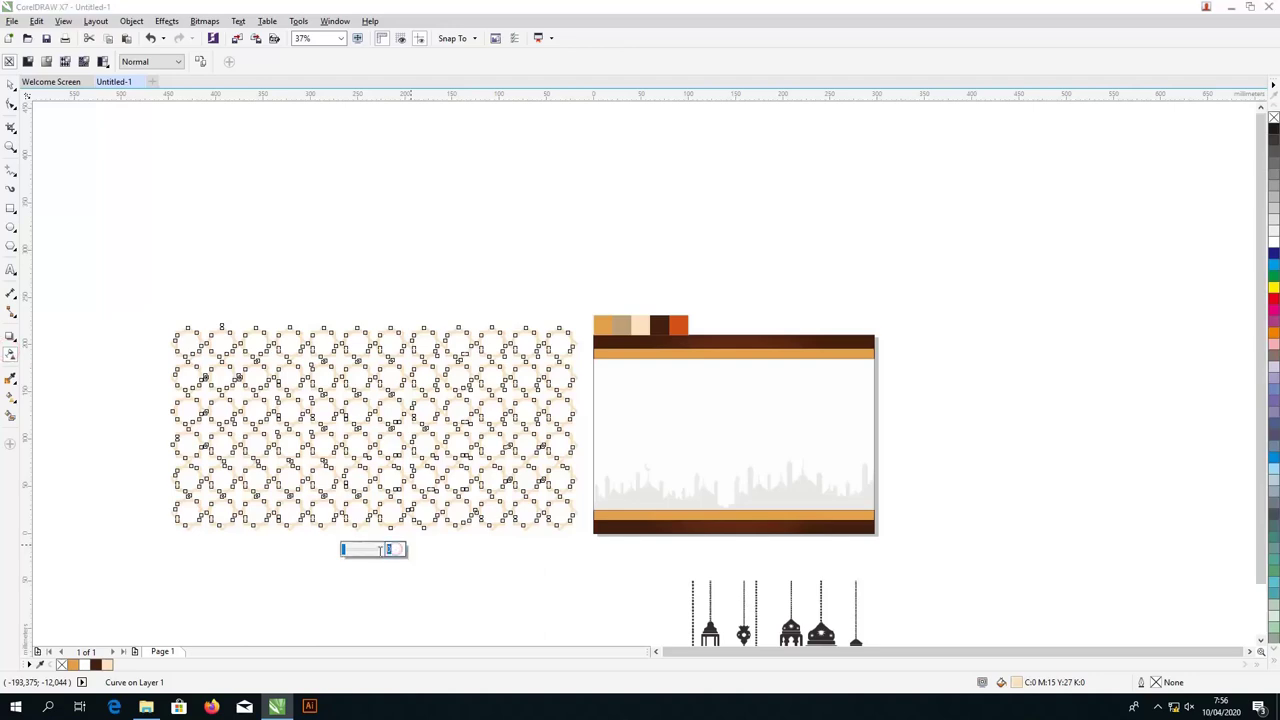
key(Return)
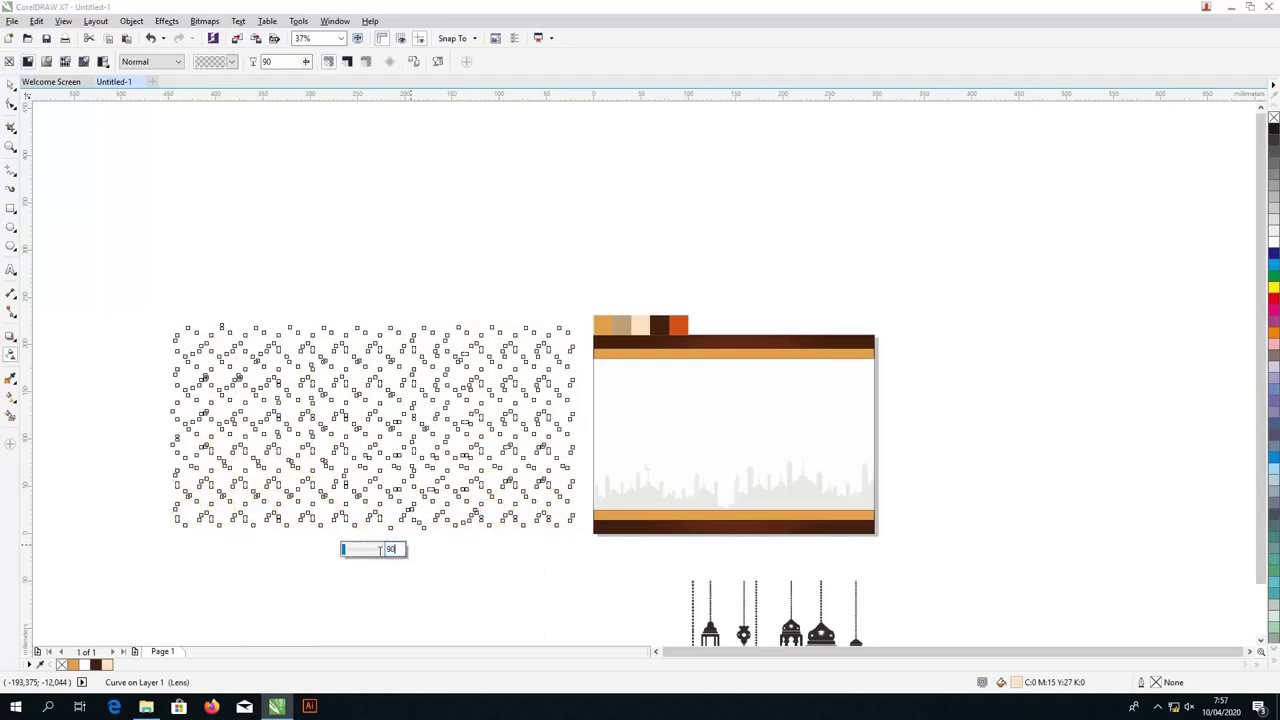
click(8, 89)
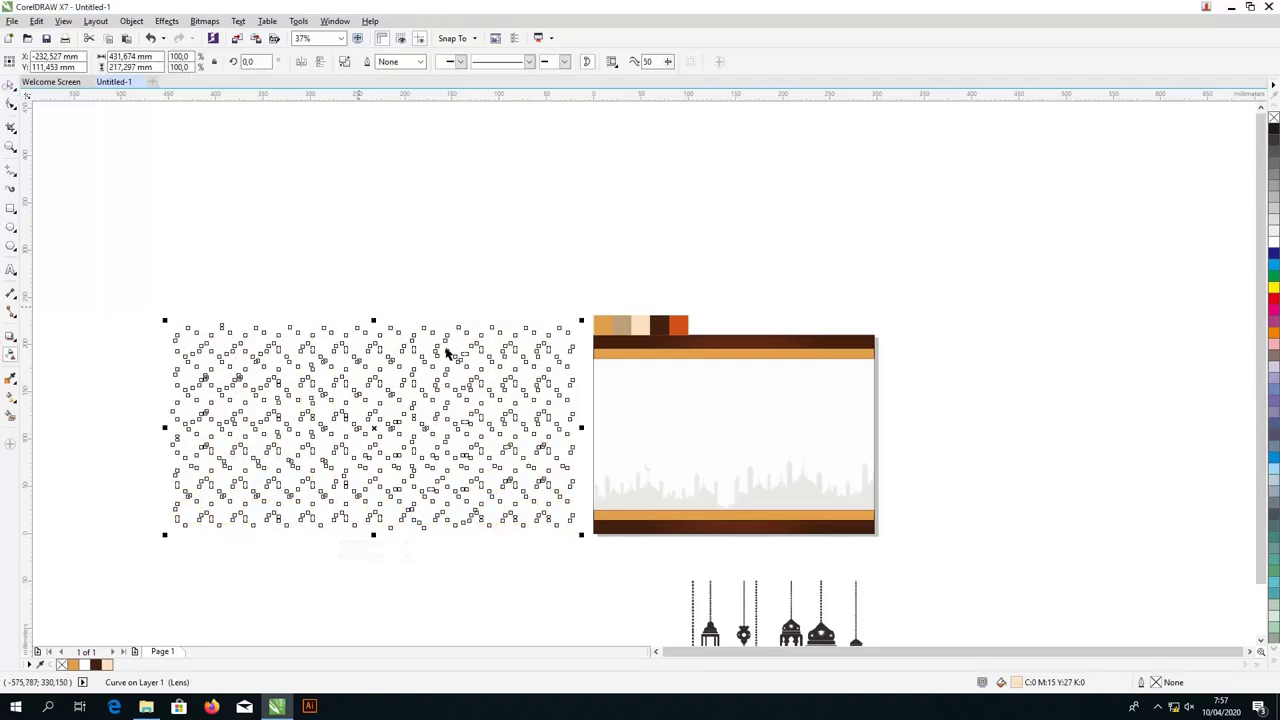
Step: Weld the upper and lower orange strips into a single curve
click(617, 362)
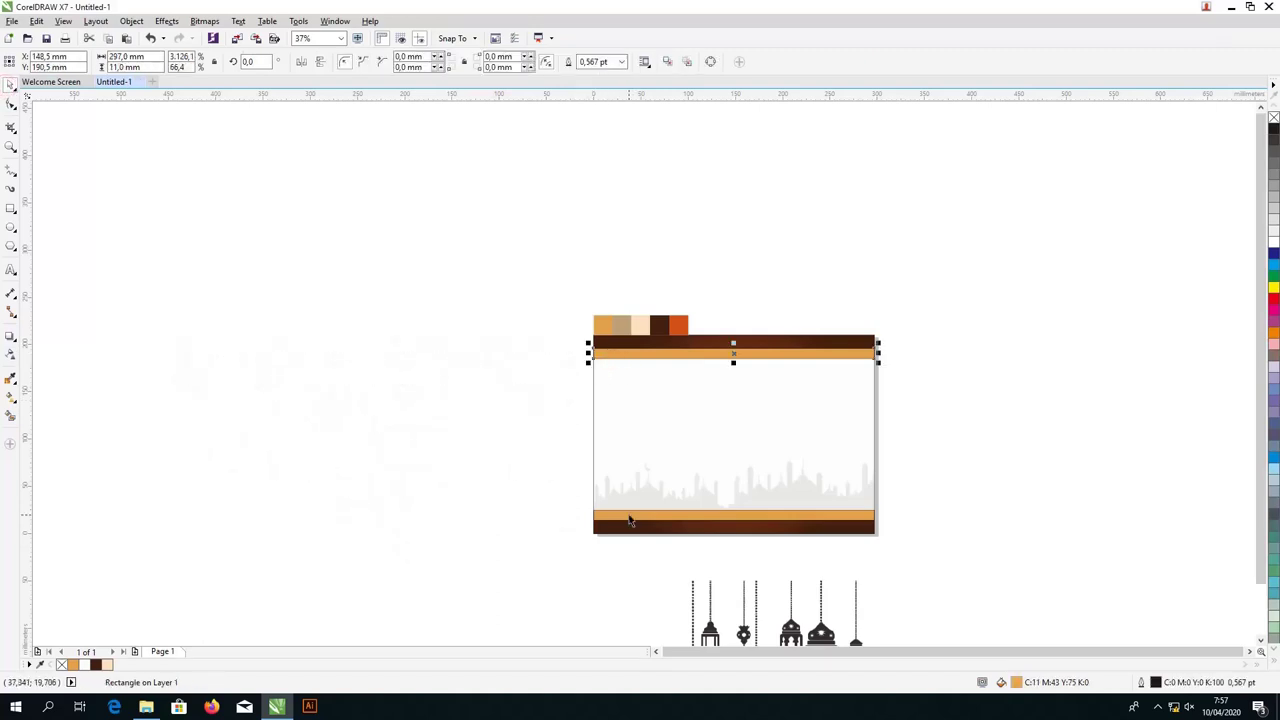
shift+click(629, 520)
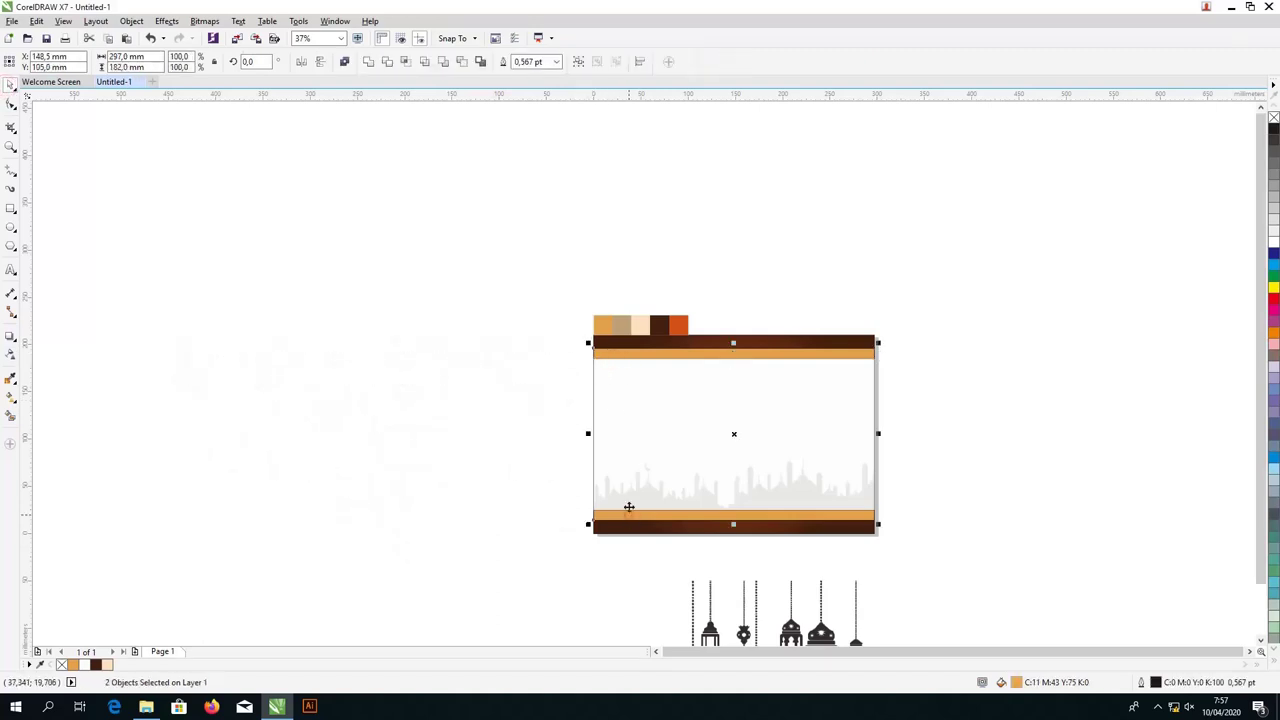
click(368, 62)
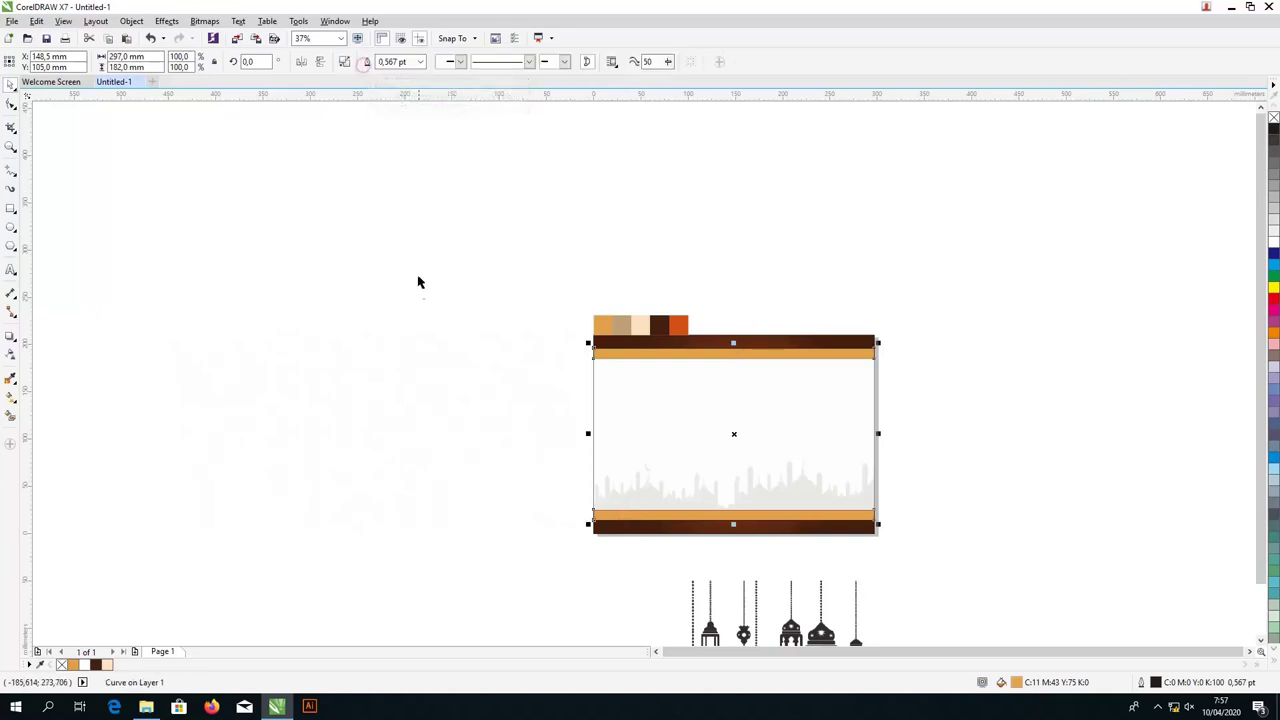
click(489, 386)
Step: PowerClip the transparent star pattern inside the welded orange strips
scroll(572, 374, up, 2)
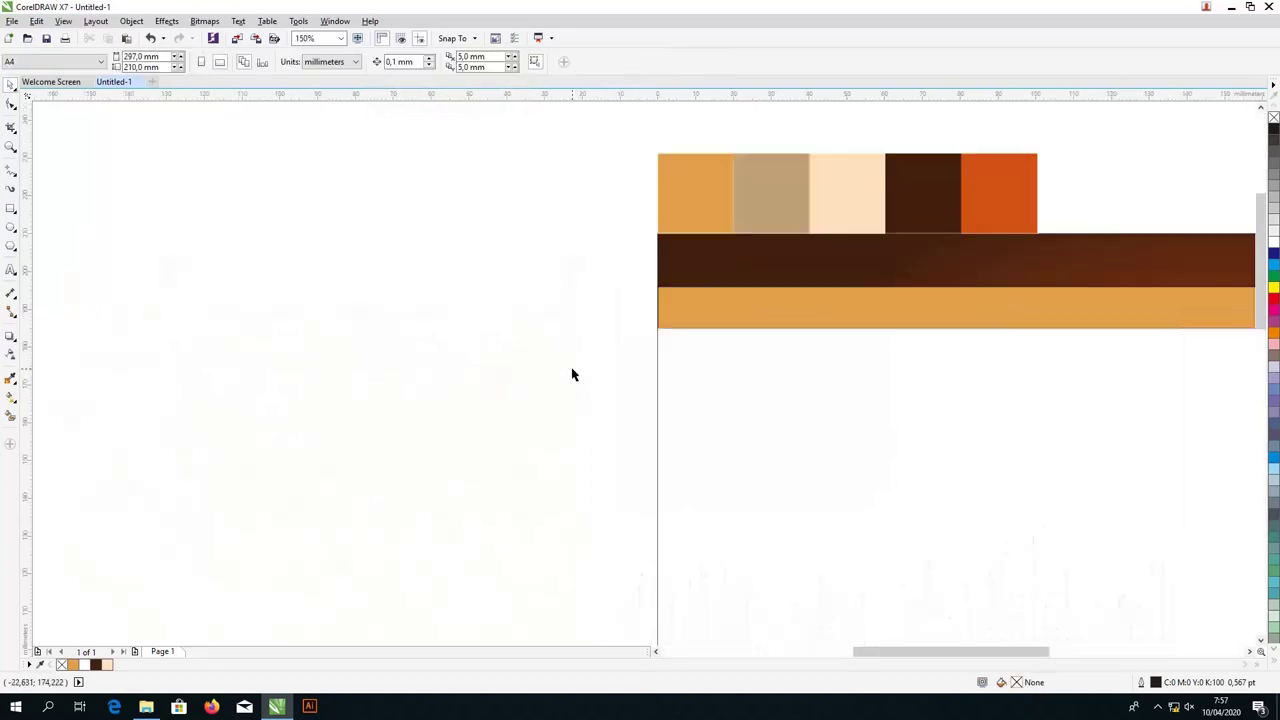
click(536, 360)
scroll(545, 269, up, 3)
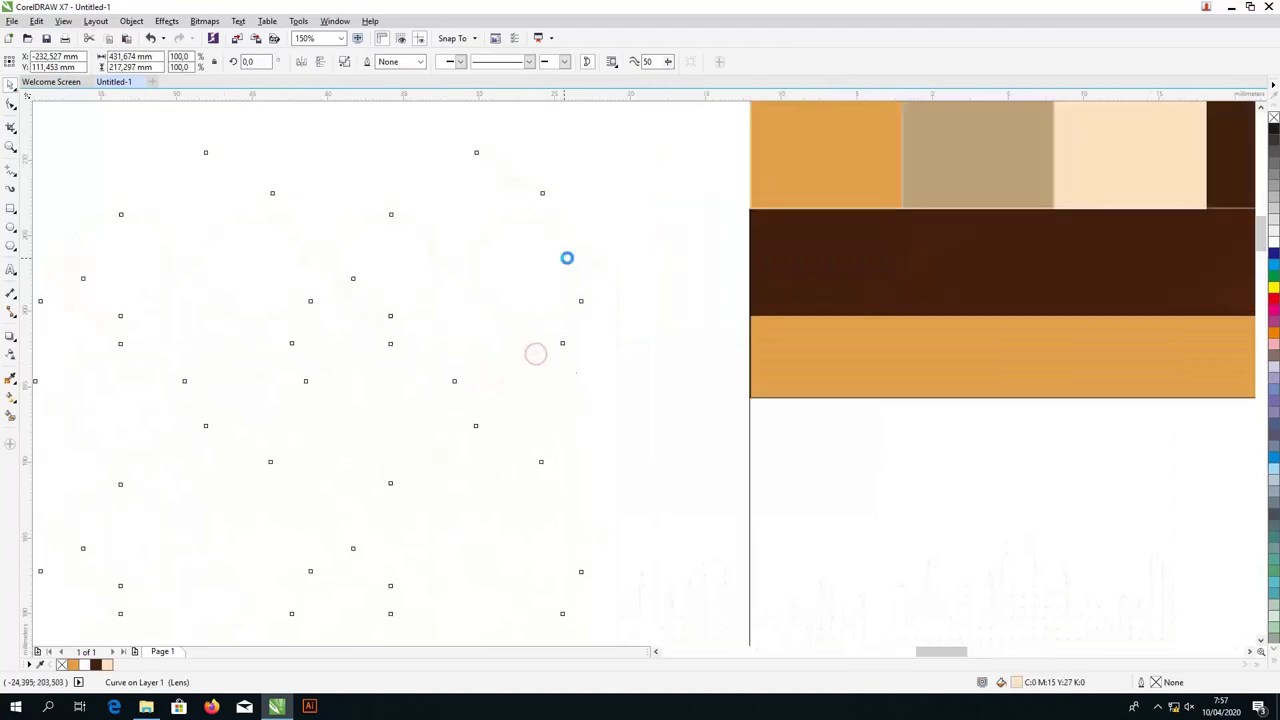
scroll(578, 261, down, 1)
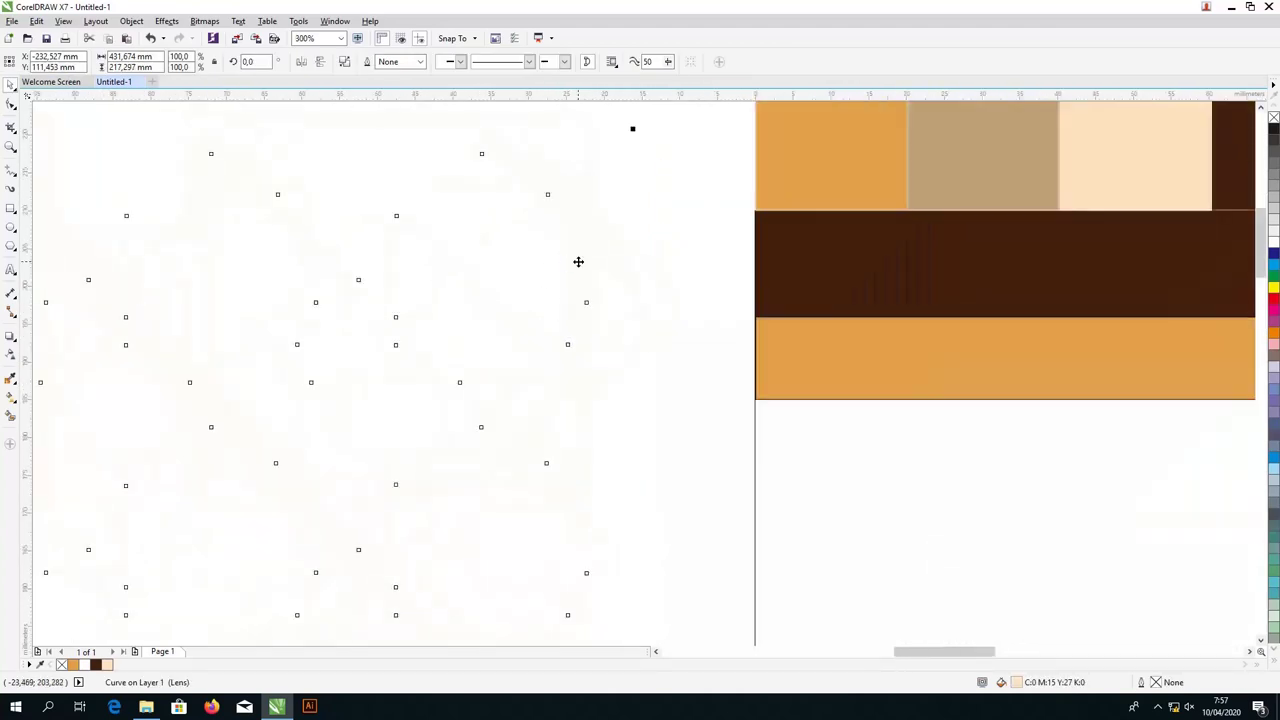
right_click(578, 261)
click(590, 266)
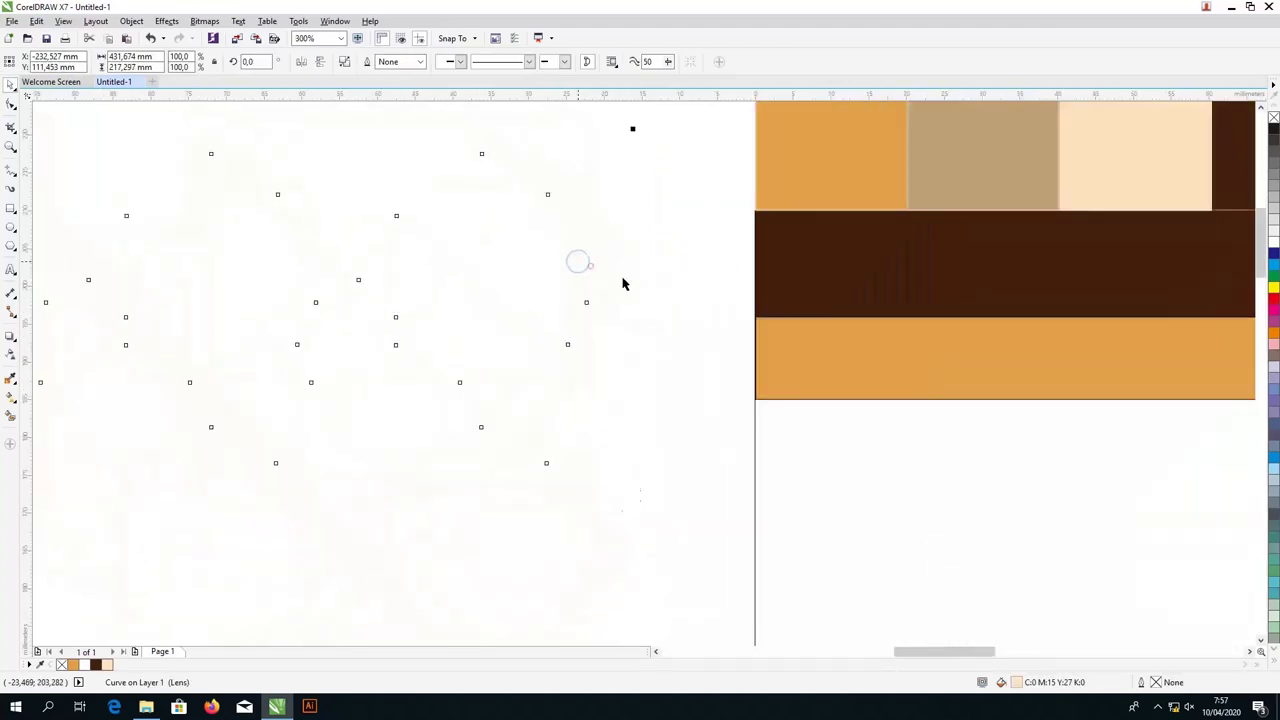
click(776, 357)
scroll(429, 294, down, 3)
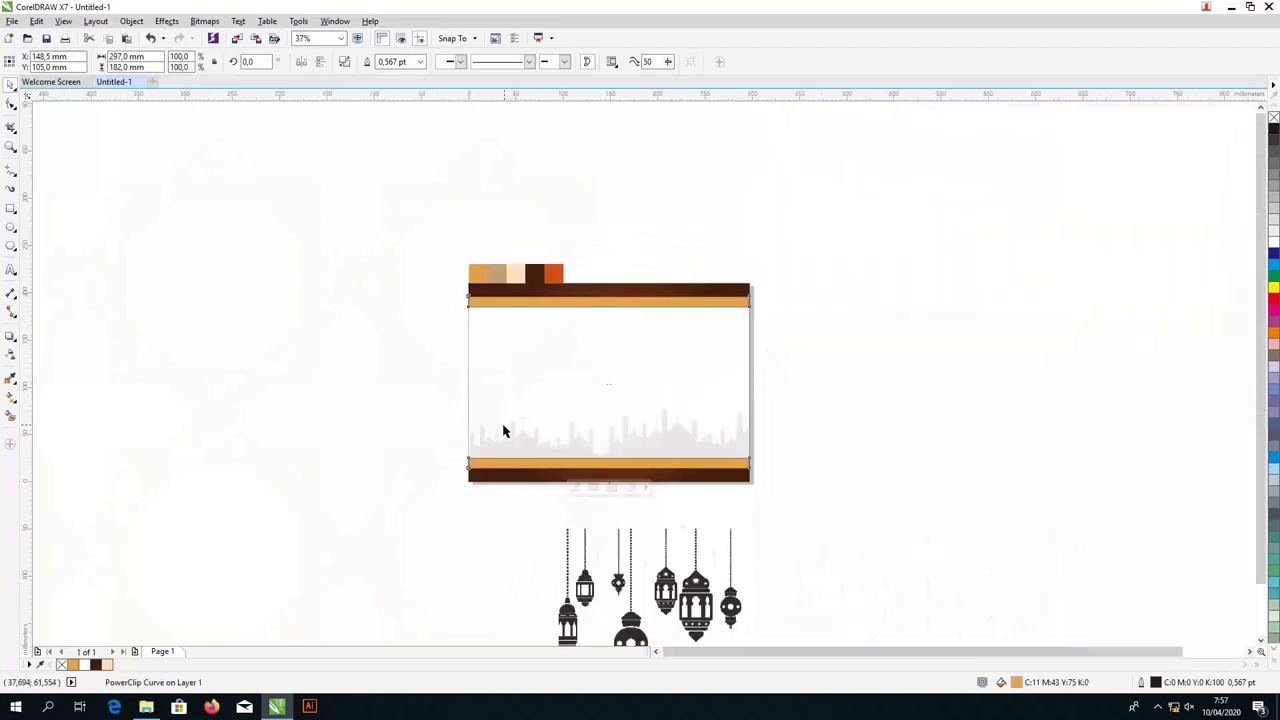
Step: Remove the outline from the pattern-filled orange strips and deselect them
scroll(506, 429, up, 1)
scroll(571, 371, down, 1)
scroll(586, 337, up, 4)
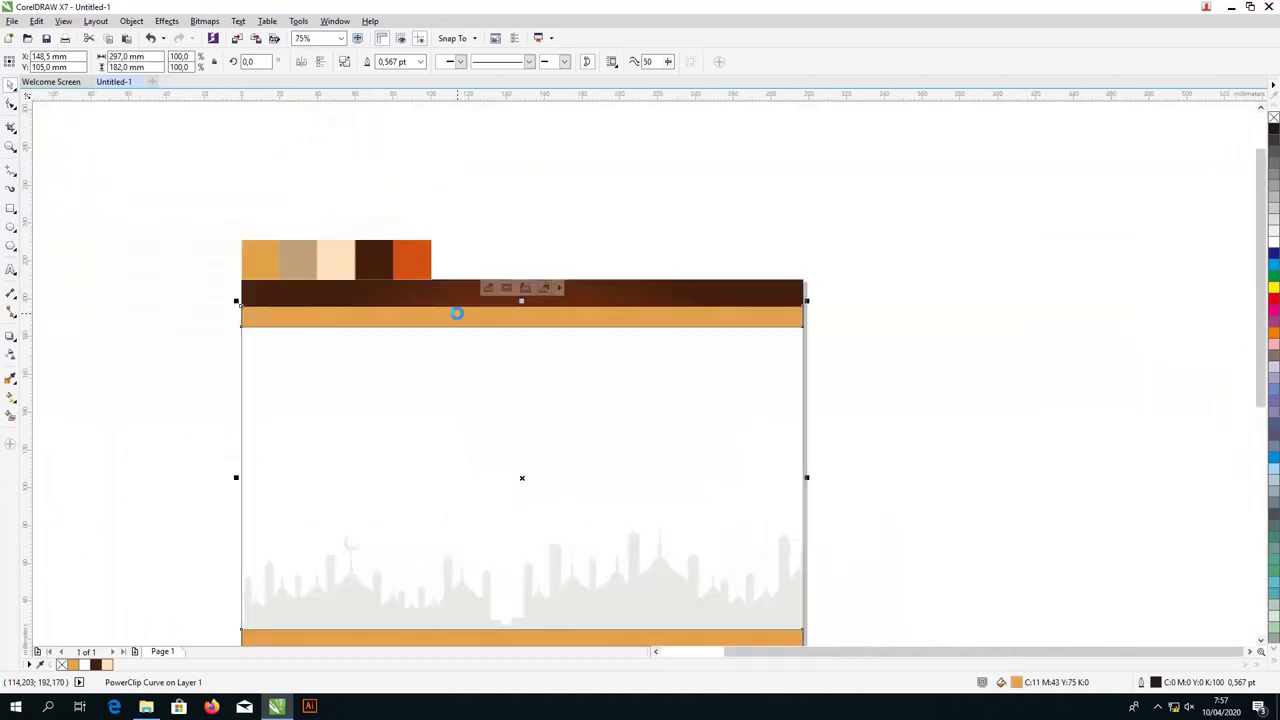
scroll(458, 315, down, 3)
scroll(269, 343, up, 1)
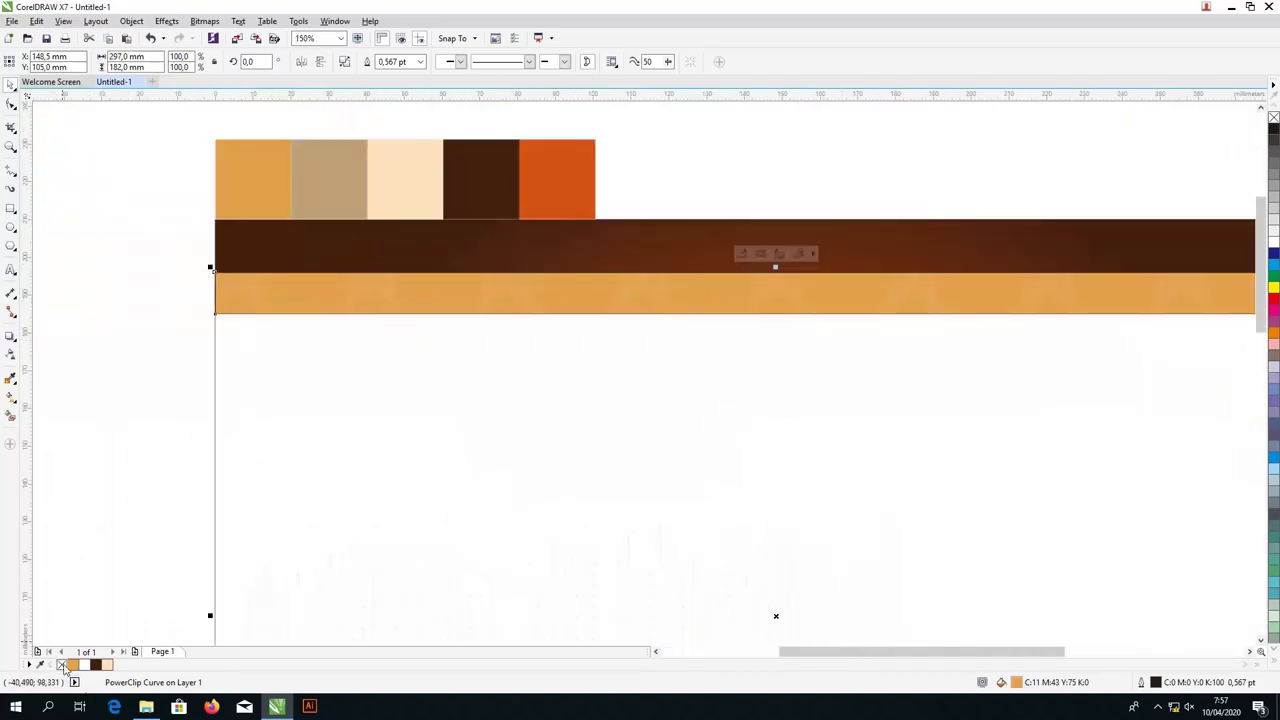
click(105, 530)
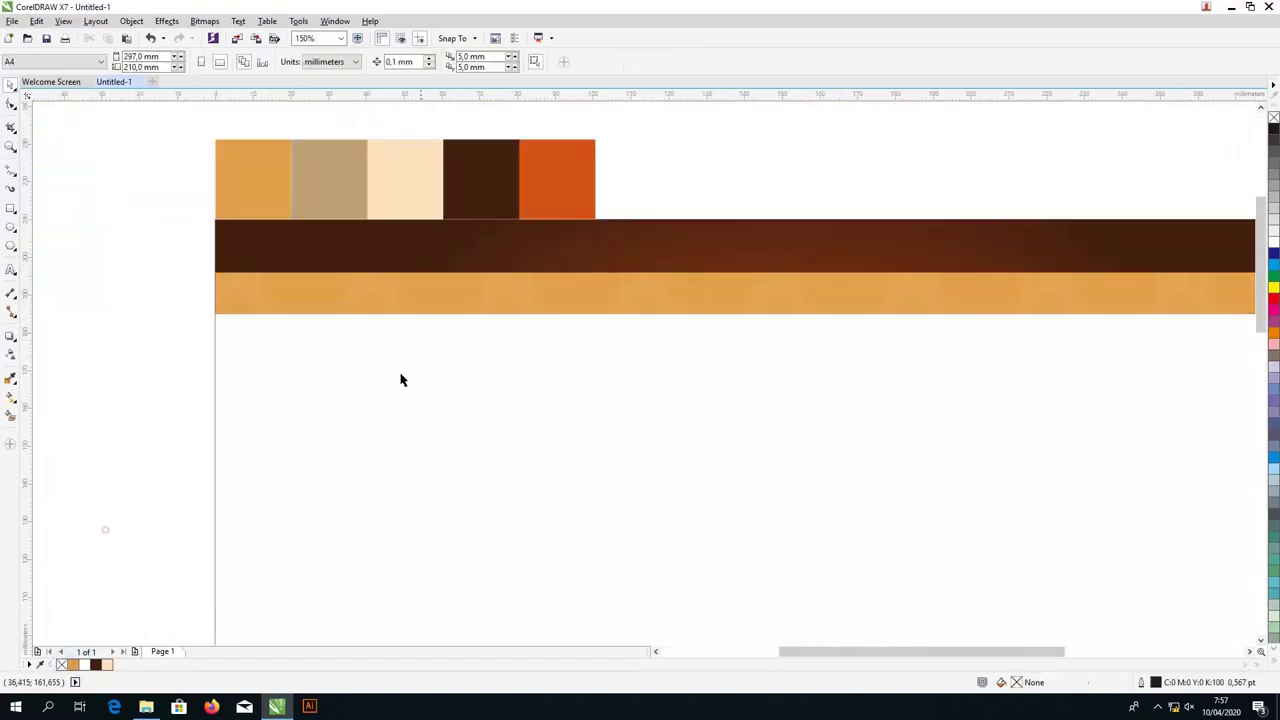
Step: Move the hanging lanterns bitmap from below the page to the empty area left of it
scroll(505, 312, down, 2)
scroll(505, 312, down, 1)
scroll(551, 409, up, 2)
click(600, 512)
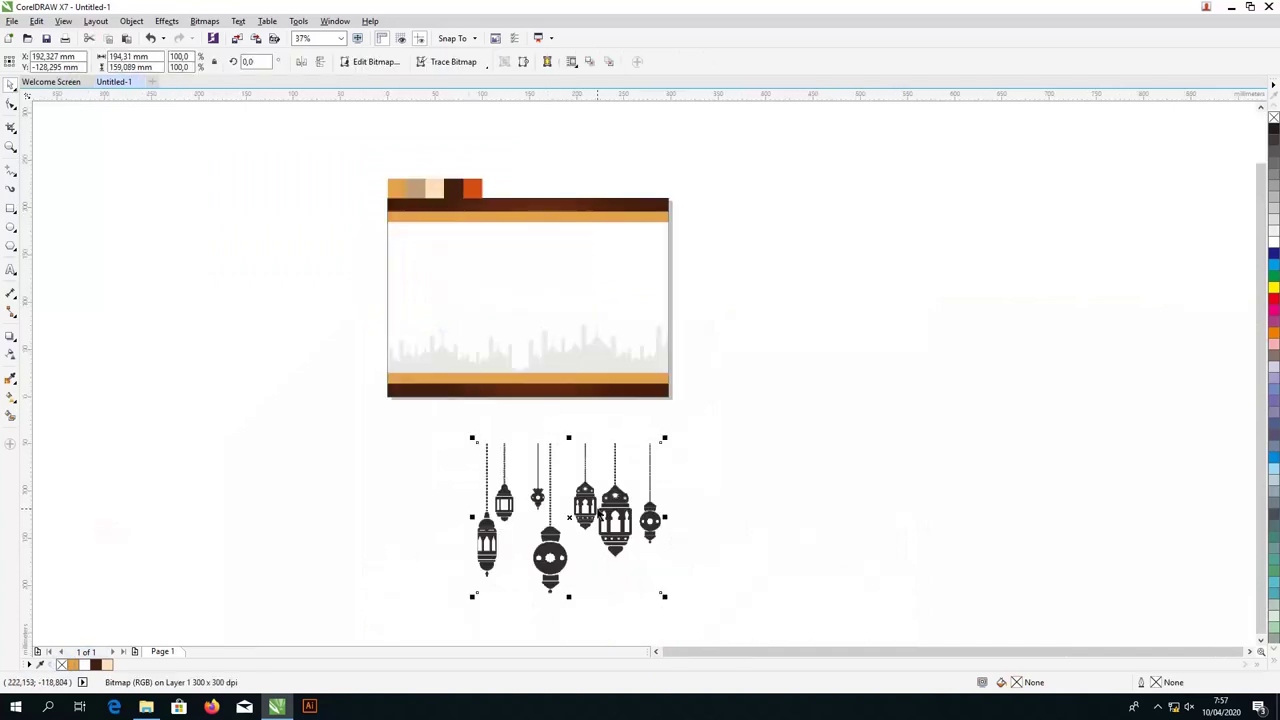
drag(608, 515, 320, 280)
scroll(330, 290, down, 1)
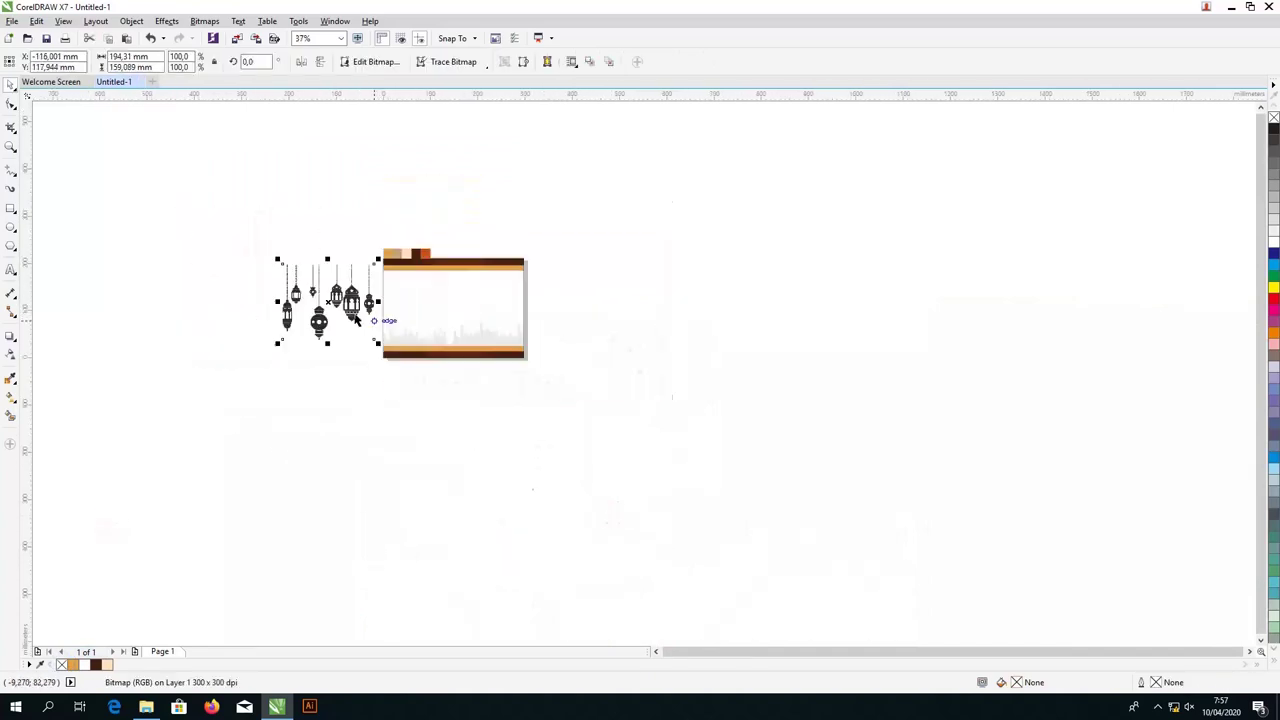
scroll(284, 265, up, 1)
scroll(284, 265, up, 1)
scroll(450, 445, down, 1)
scroll(447, 380, up, 1)
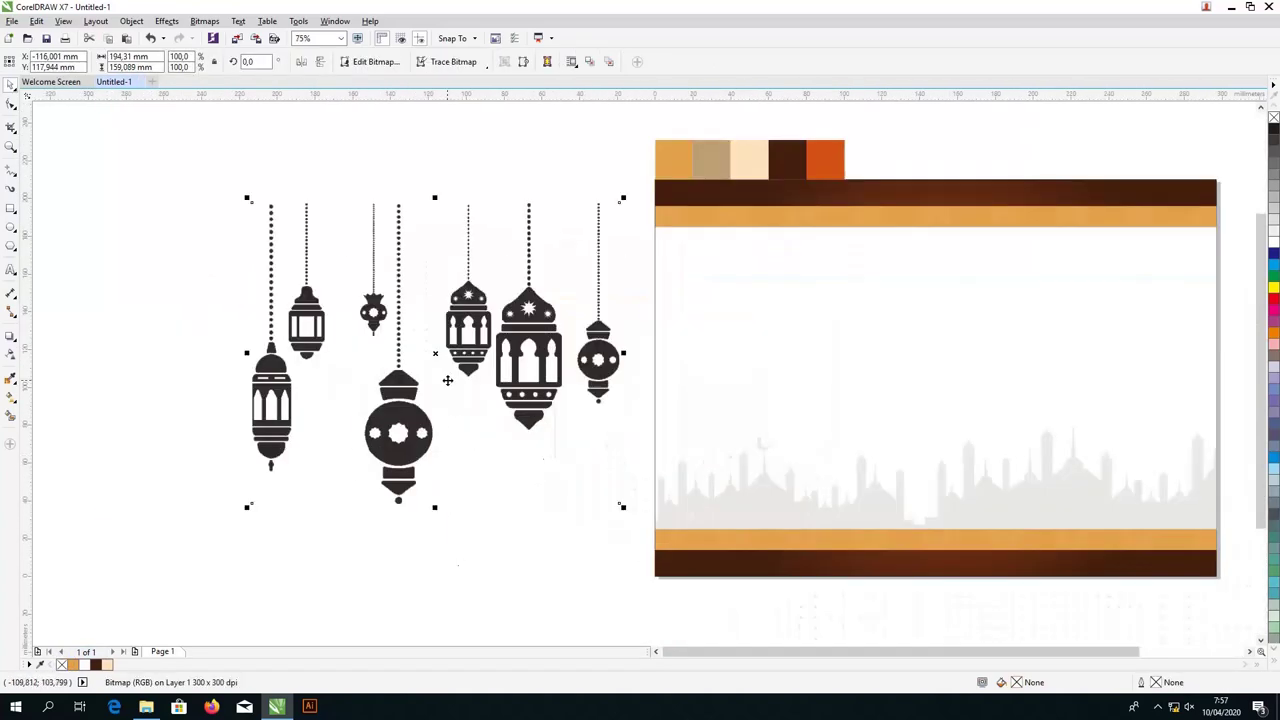
Step: Vectorize the hanging lanterns bitmap with a Detailed Logo outline trace, reducing the bitmap size and accepting the default trace settings
click(450, 62)
mouse_move(476, 108)
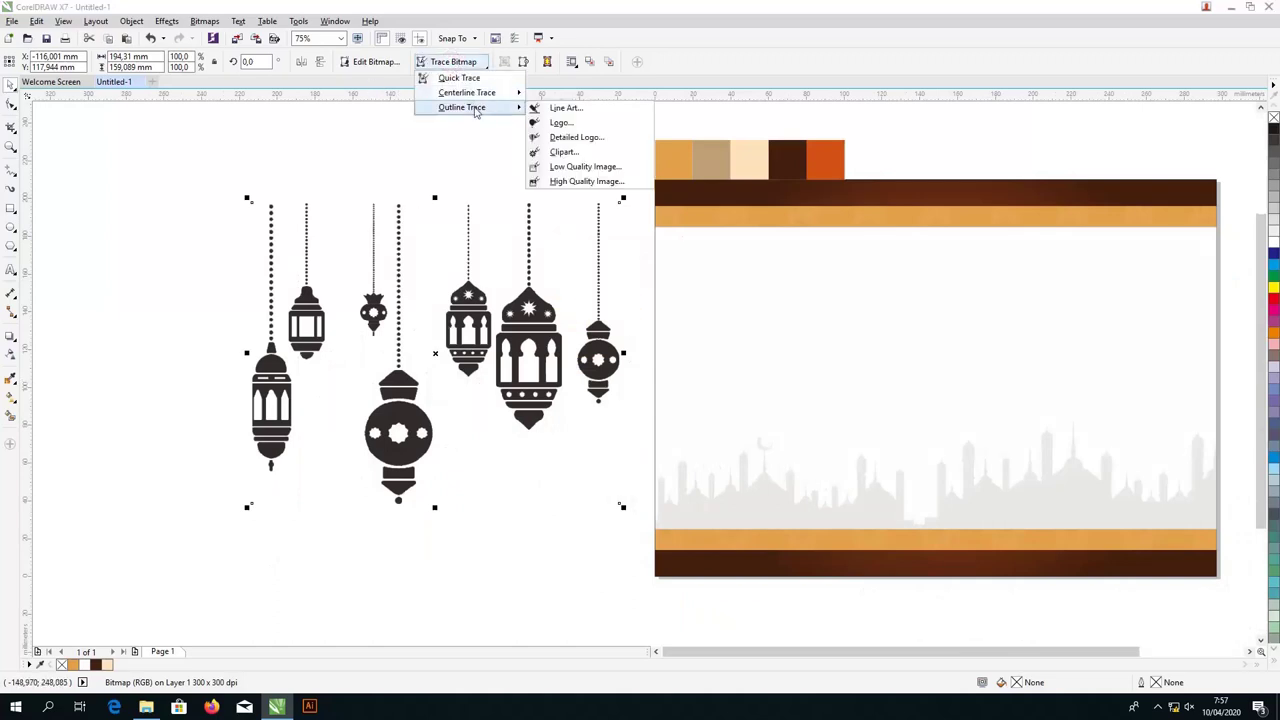
click(570, 139)
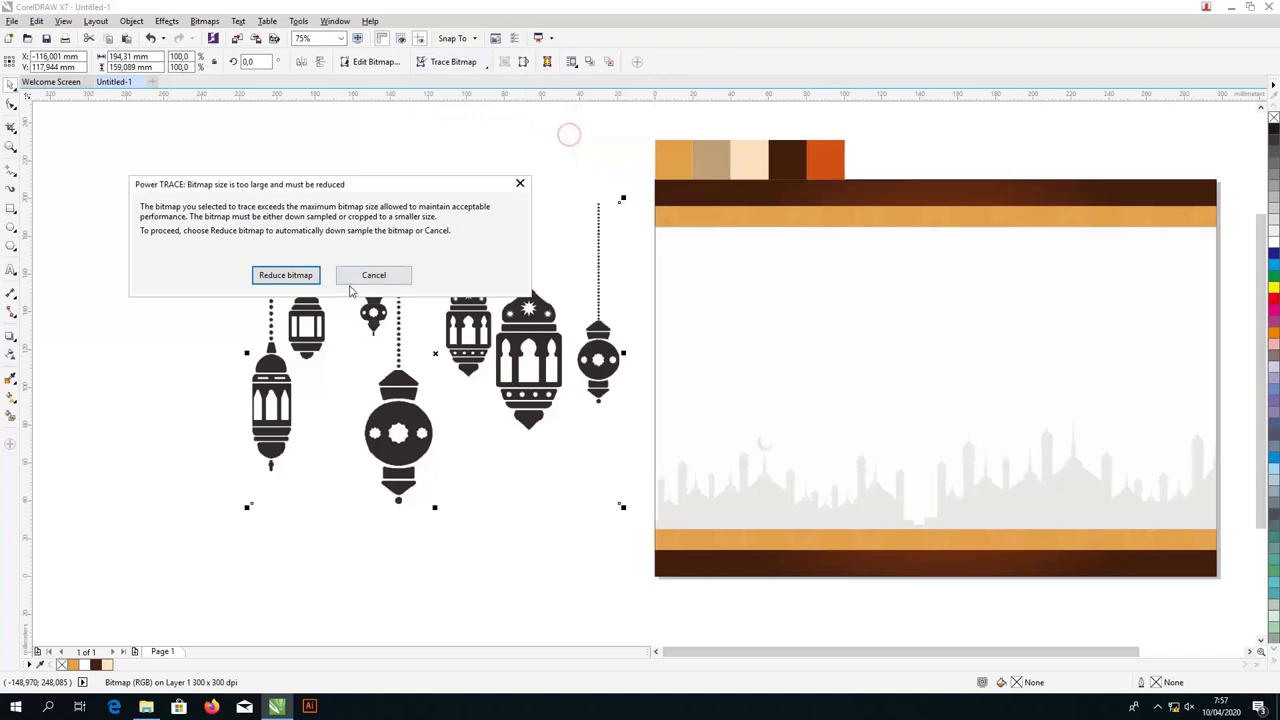
click(287, 275)
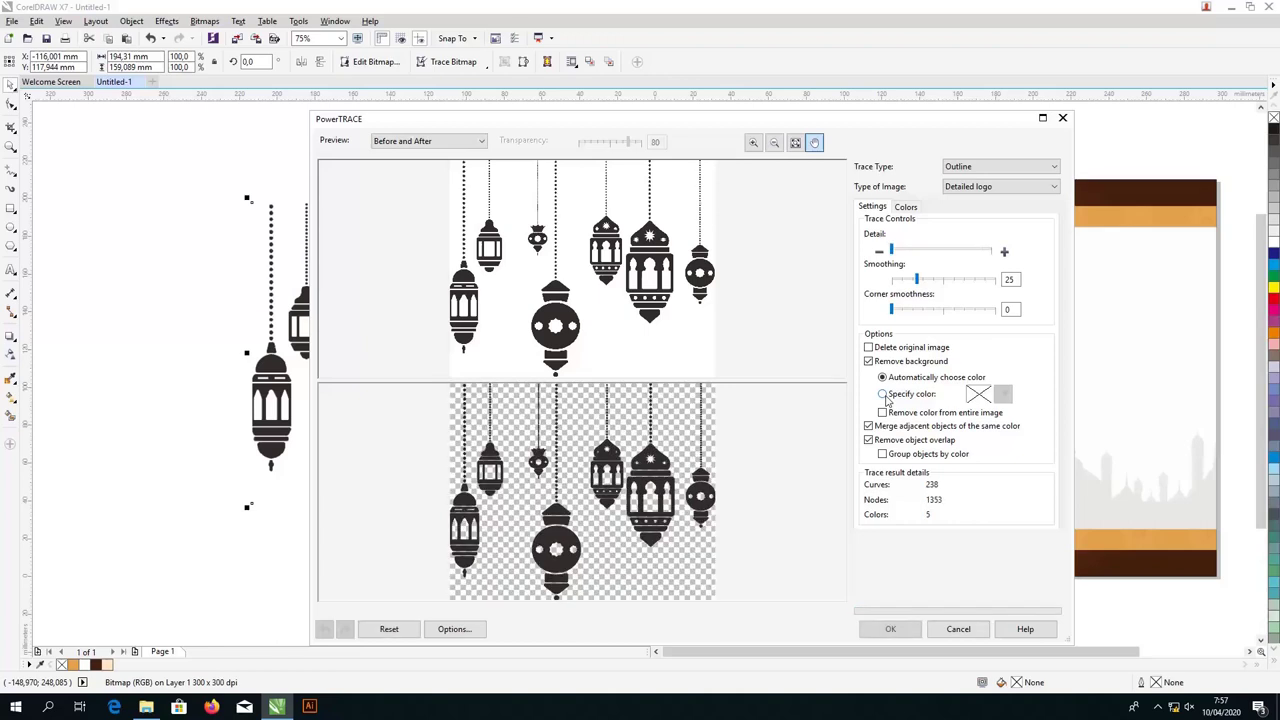
click(903, 634)
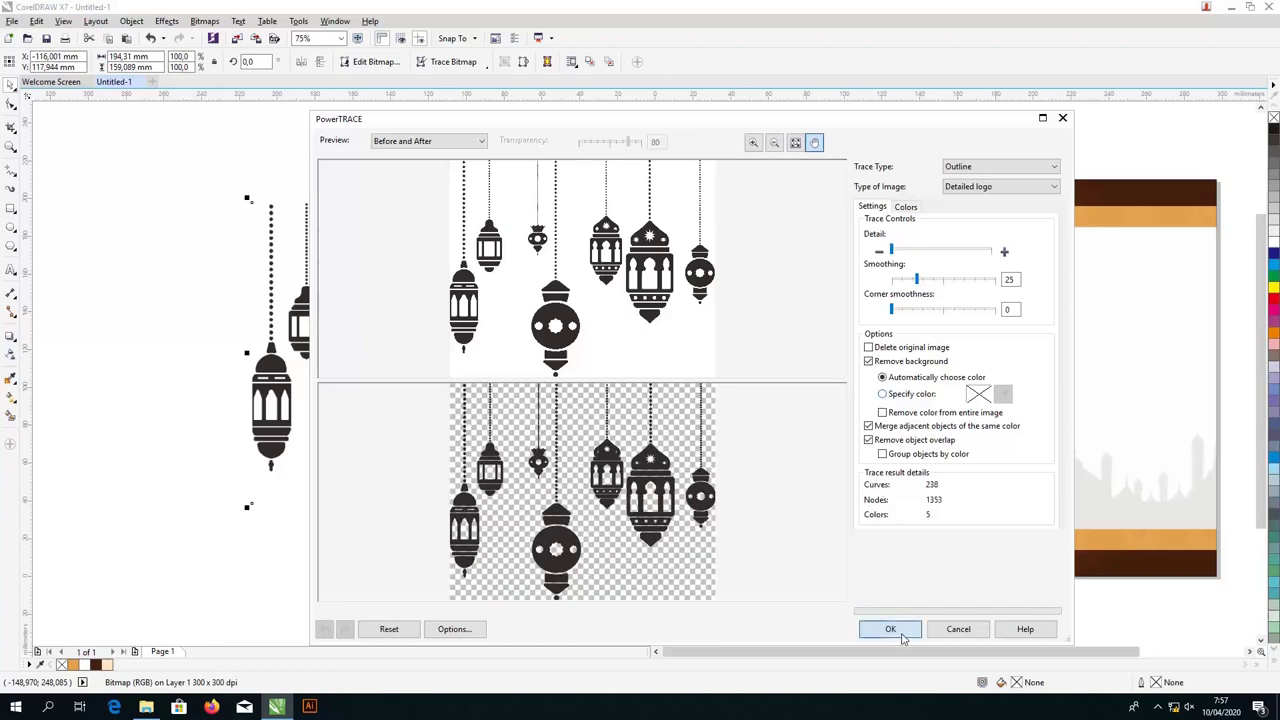
Step: Move the traced lantern group below the original bitmap and delete the original bitmap
scroll(425, 373, down, 2)
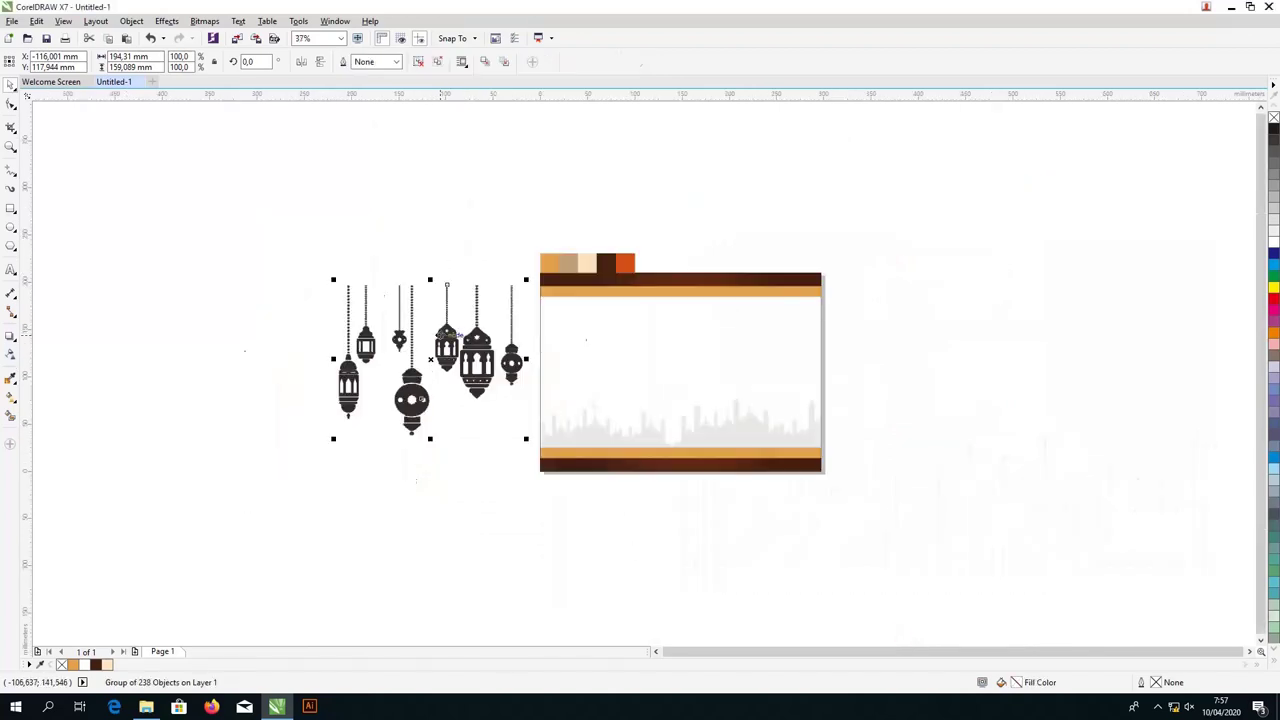
drag(441, 331, 441, 431)
scroll(453, 352, up, 4)
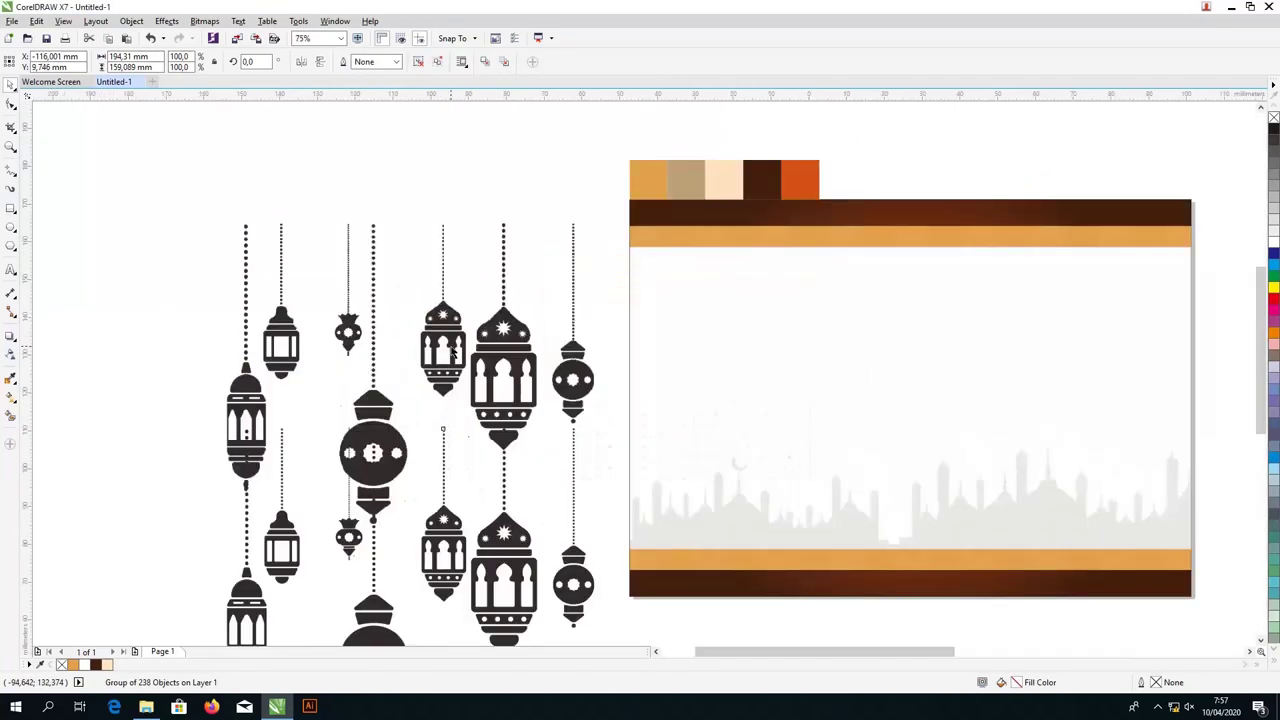
click(453, 338)
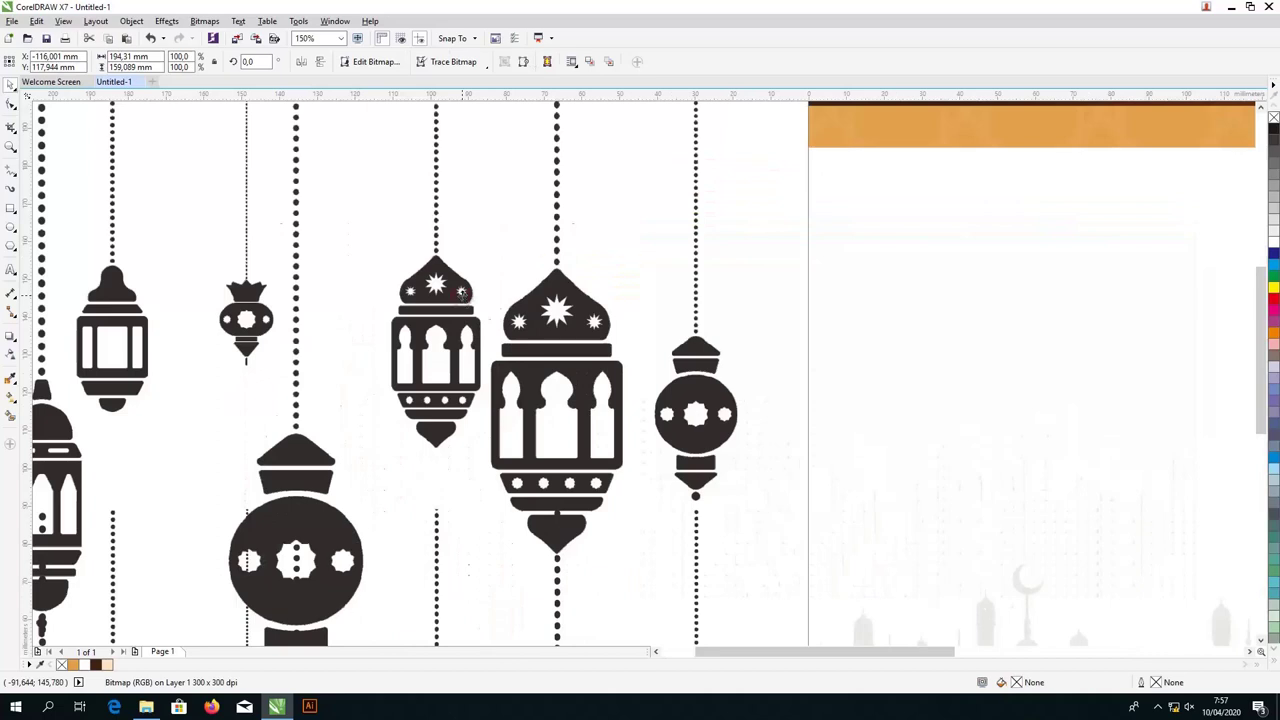
scroll(461, 291, down, 6)
Step: Move the traced lantern group onto the page and bring it to the front
click(412, 496)
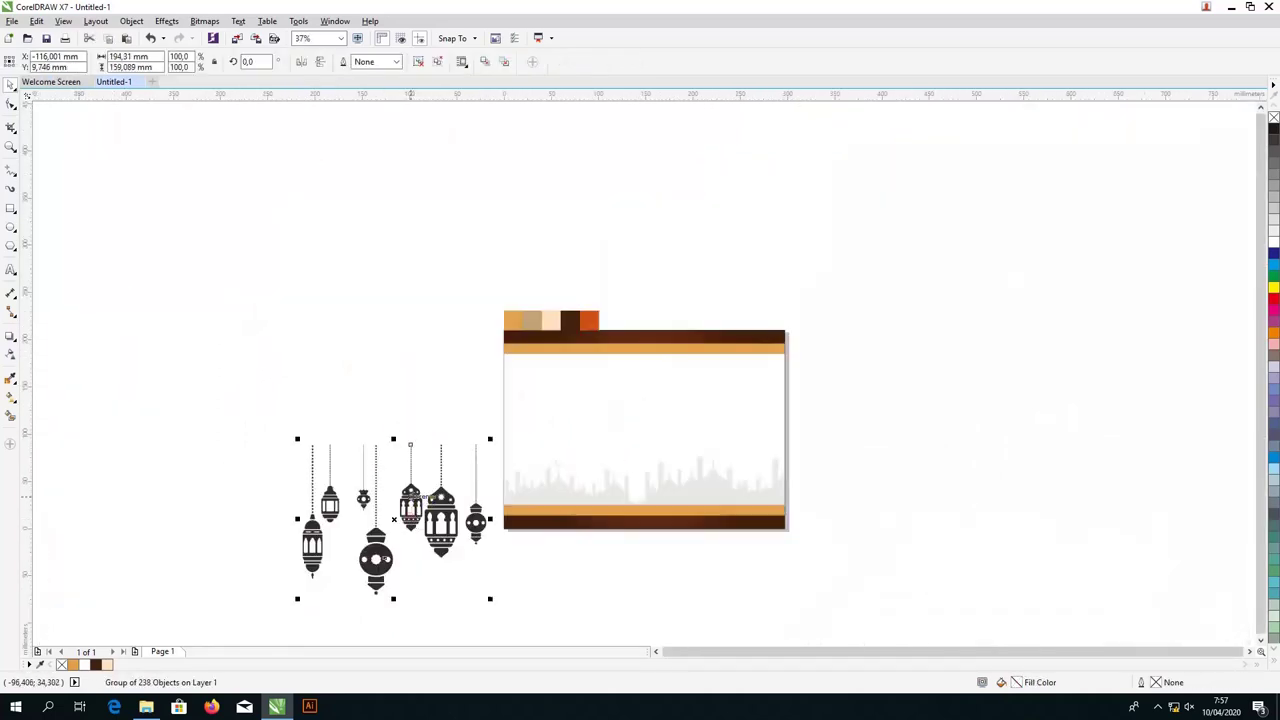
drag(412, 496, 591, 426)
scroll(591, 426, up, 3)
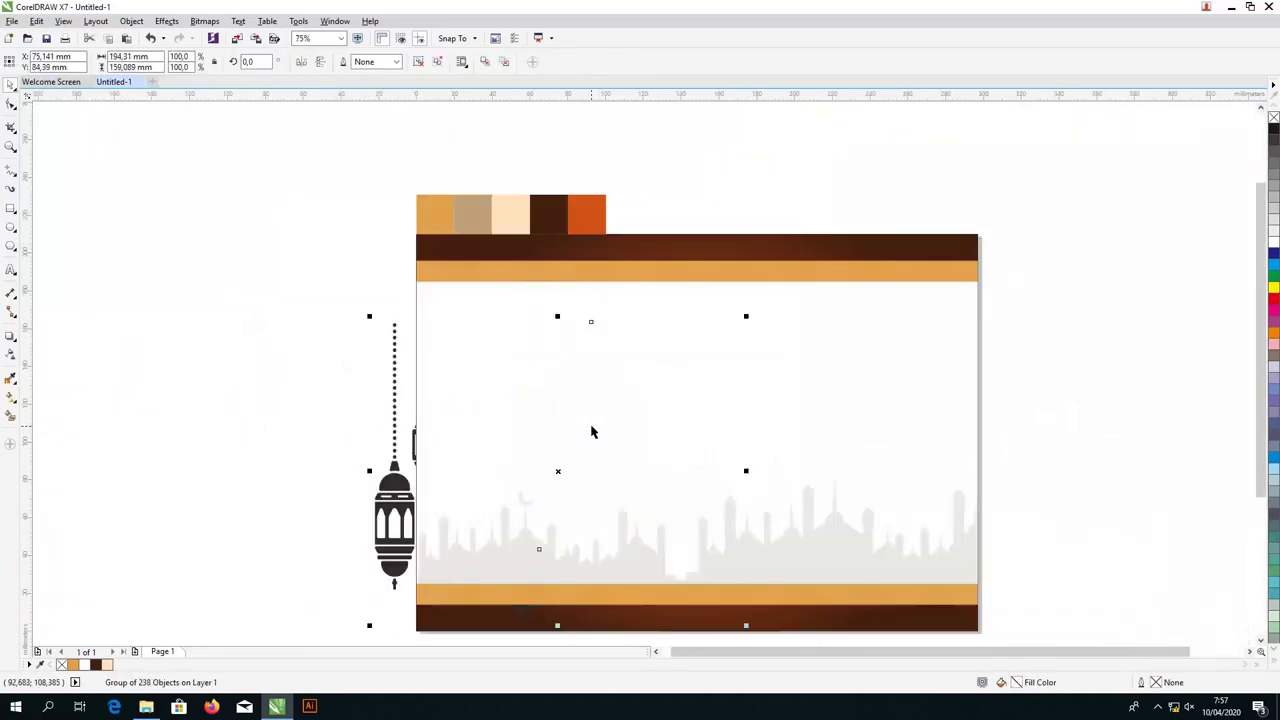
key(shift+Page_Up)
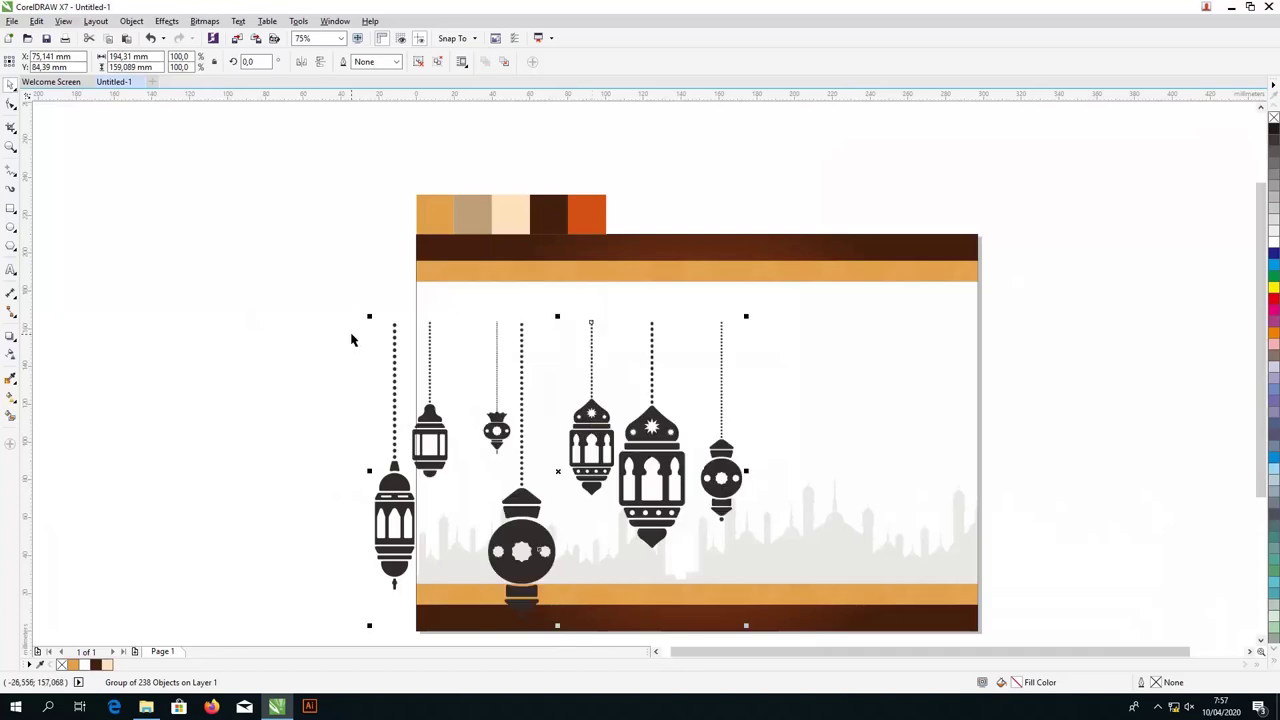
Step: Align the lantern chains with the upper orange strip's lower edge and scale the group proportionally to 56 mm high
scroll(416, 318, up, 3)
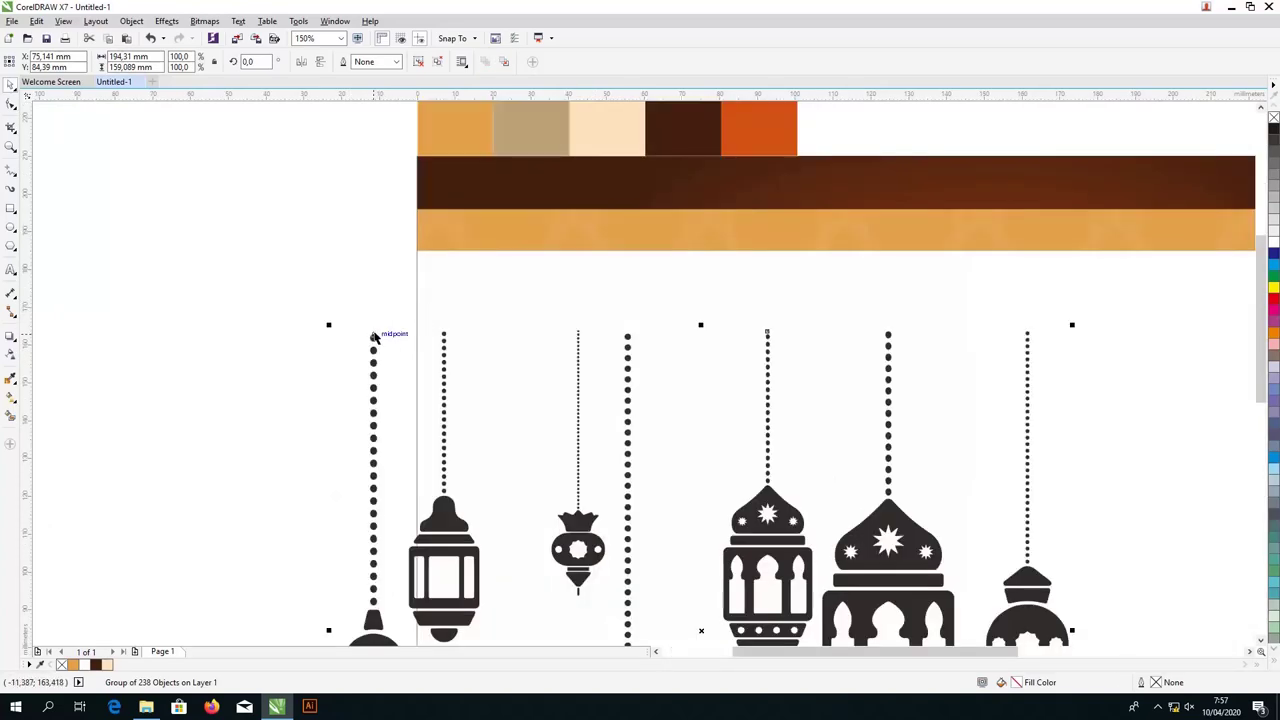
drag(373, 337, 481, 252)
scroll(481, 252, down, 3)
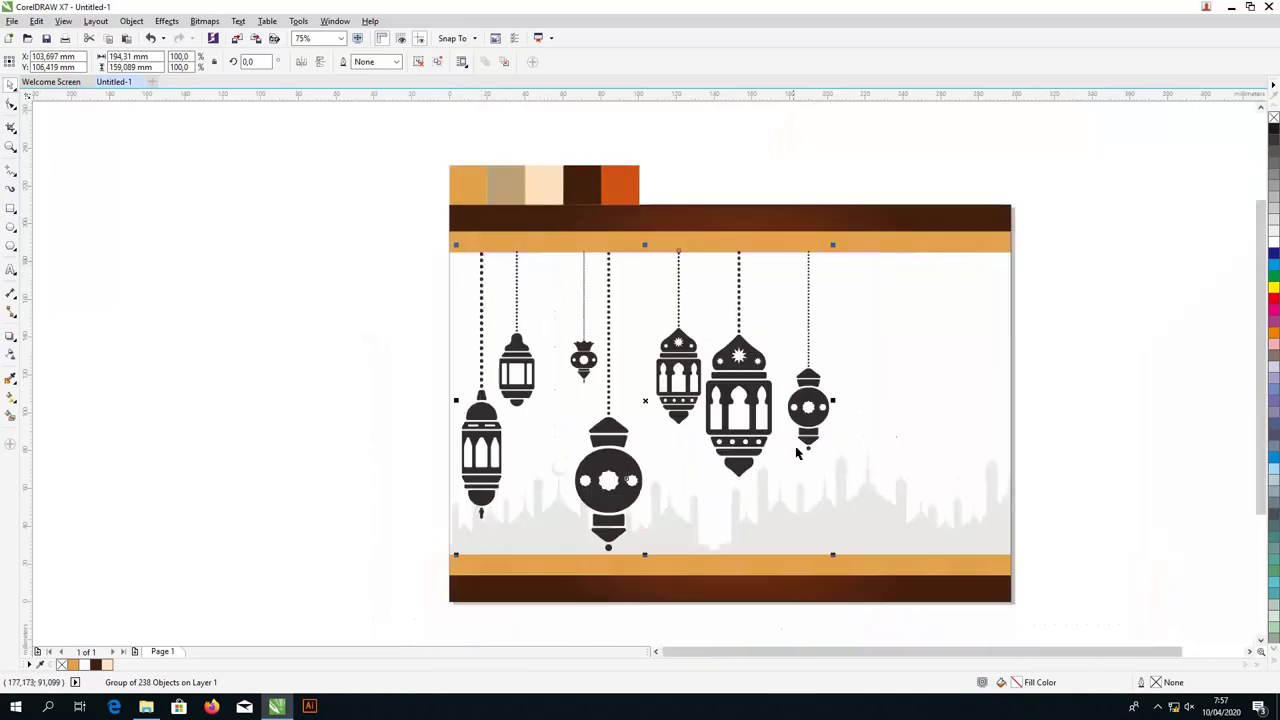
drag(832, 553, 615, 378)
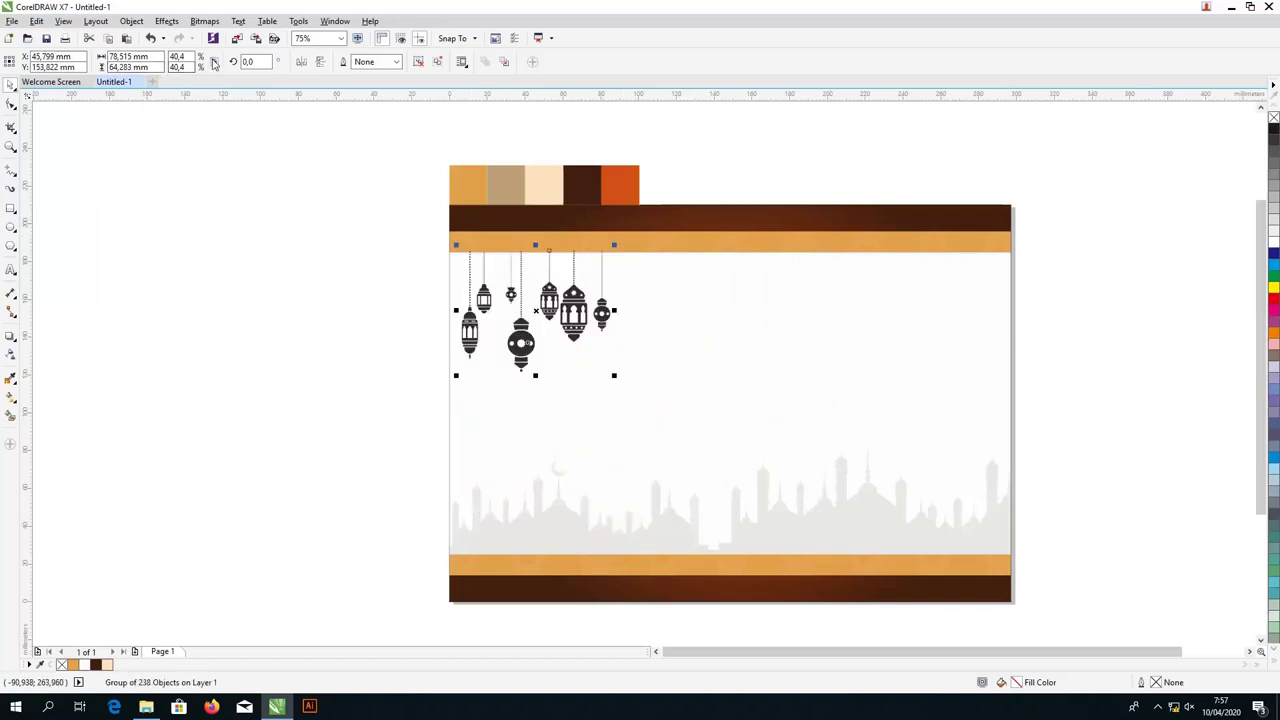
double_click(156, 66)
text(5)
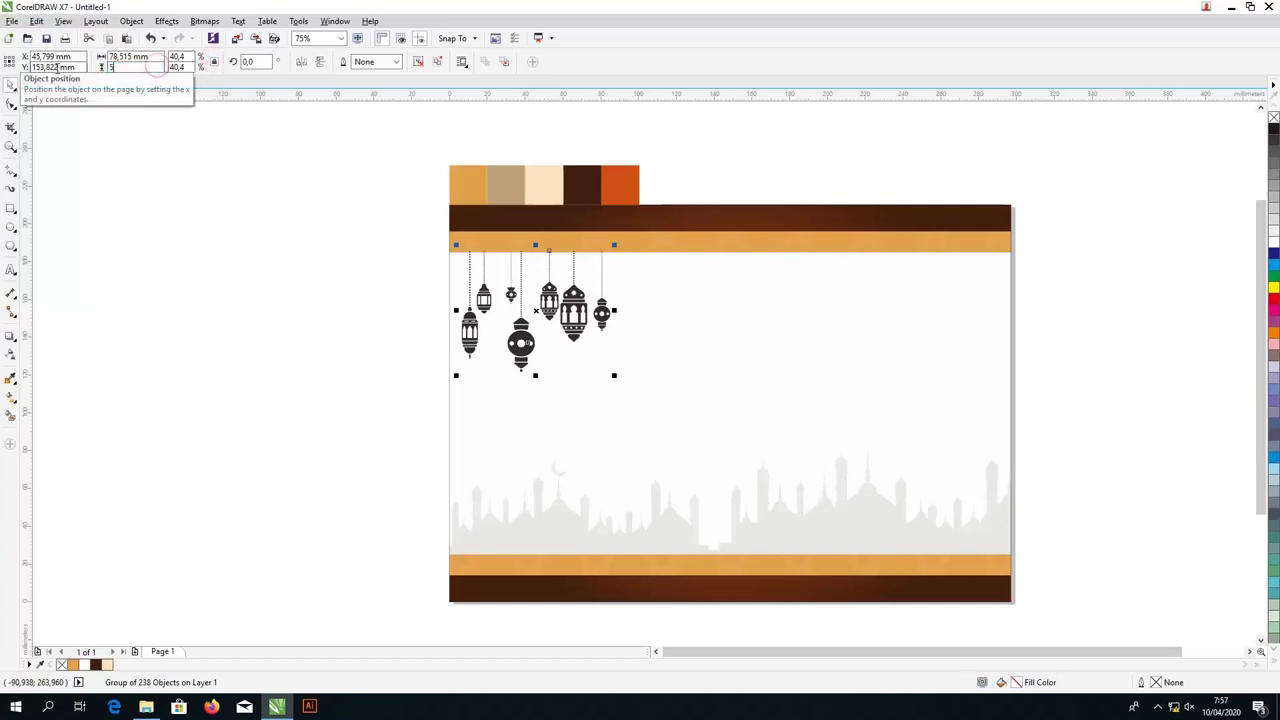
text(6)
key(Return)
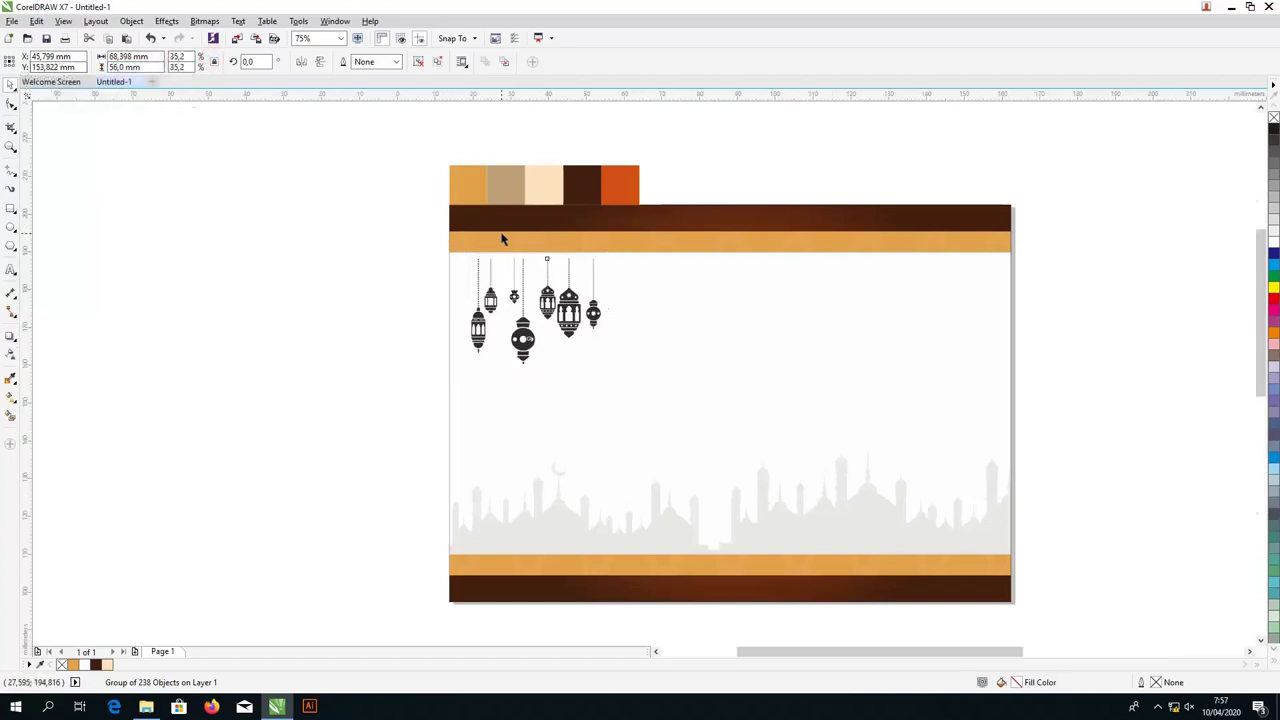
Step: Move the resized lantern group up and left so its chains hang from the upper orange strip near the page's left edge
scroll(514, 297, up, 6)
scroll(355, 280, down, 1)
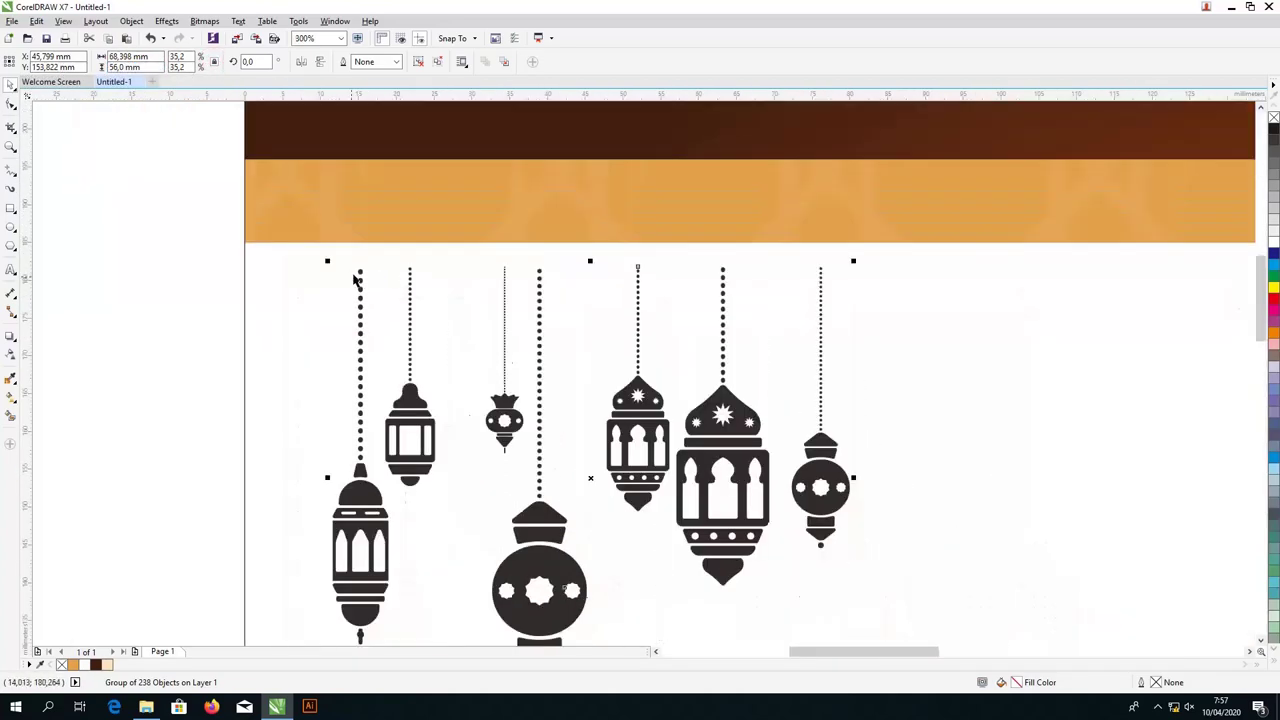
drag(360, 270, 290, 243)
scroll(551, 249, up, 2)
scroll(545, 262, down, 2)
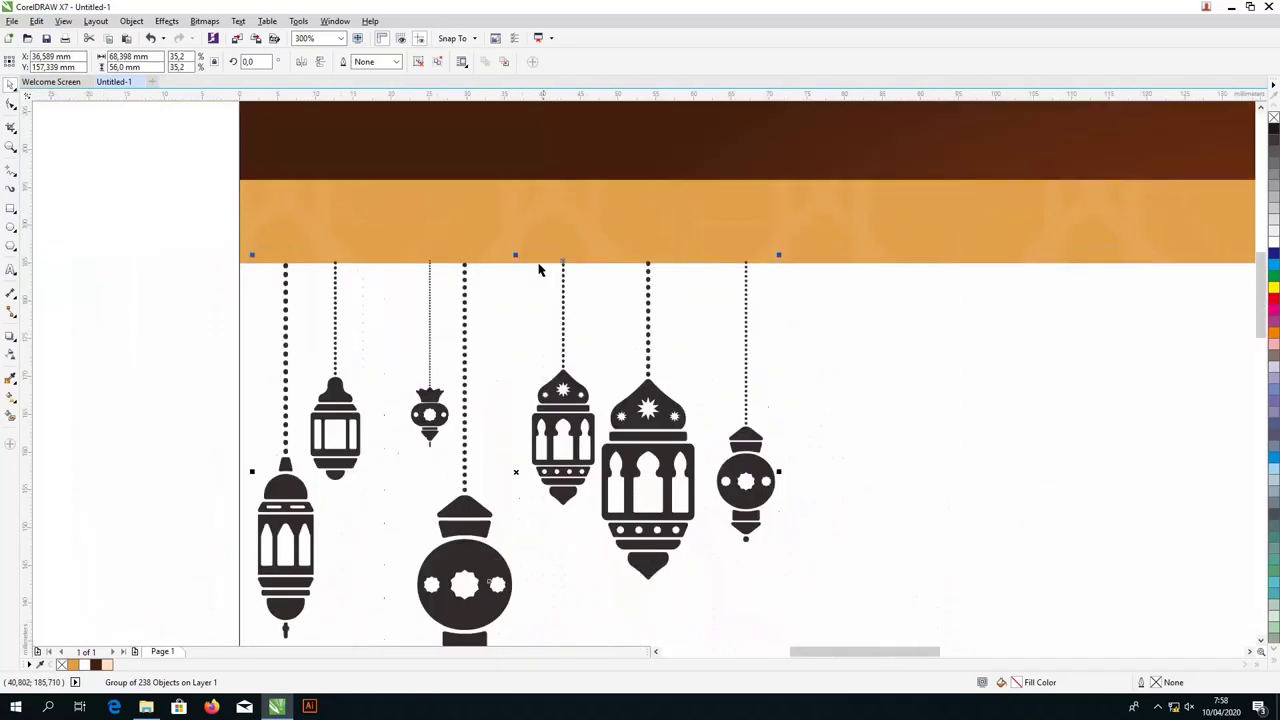
scroll(380, 323, down, 2)
click(286, 274)
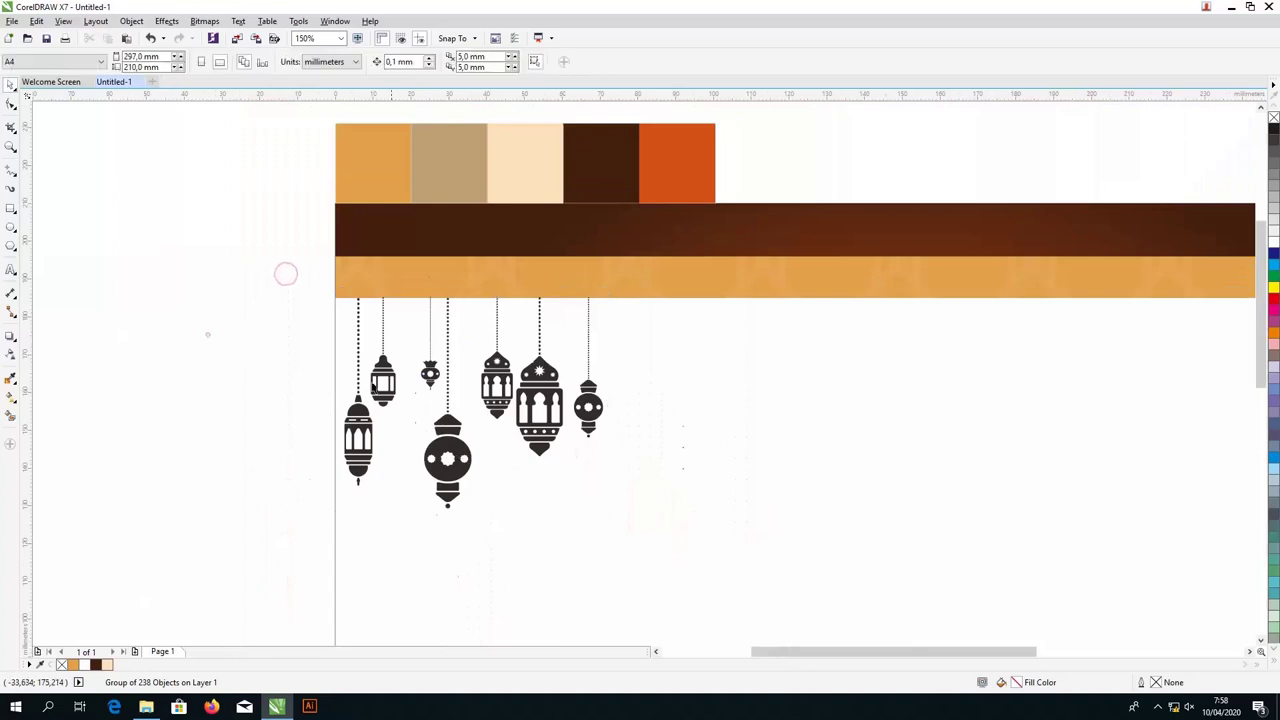
Step: Shift the lantern group horizontally about 2 mm to the right, away from the page's left edge
scroll(380, 376, up, 2)
drag(361, 338, 377, 338)
scroll(287, 352, down, 2)
click(230, 341)
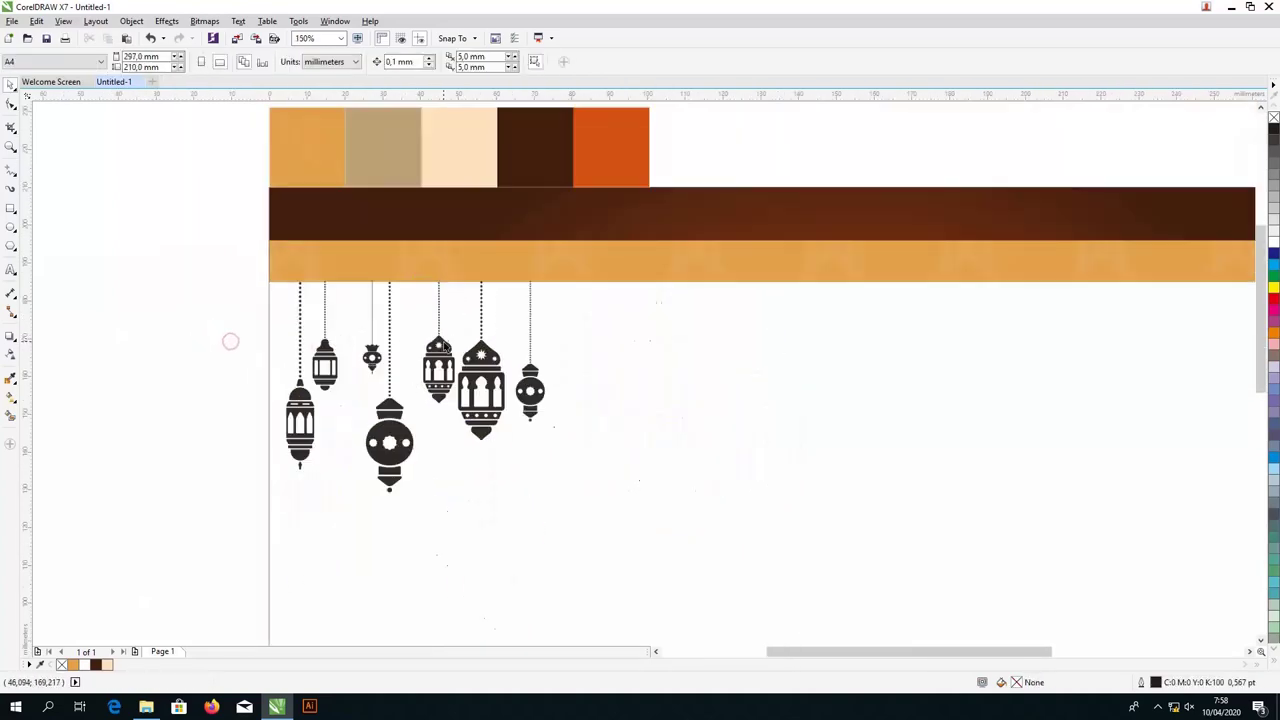
Step: Trim the lantern group with the patterned orange strips to remove the chain ends overlapping the upper strip
click(440, 345)
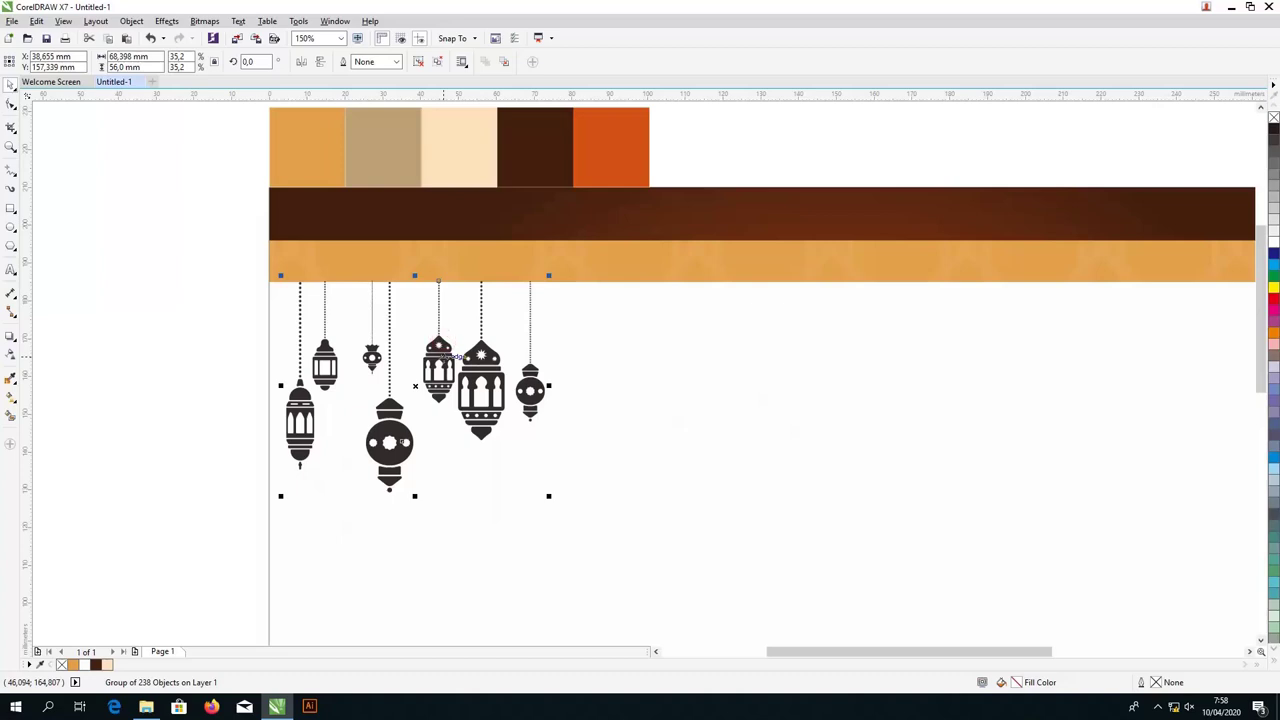
click(400, 262)
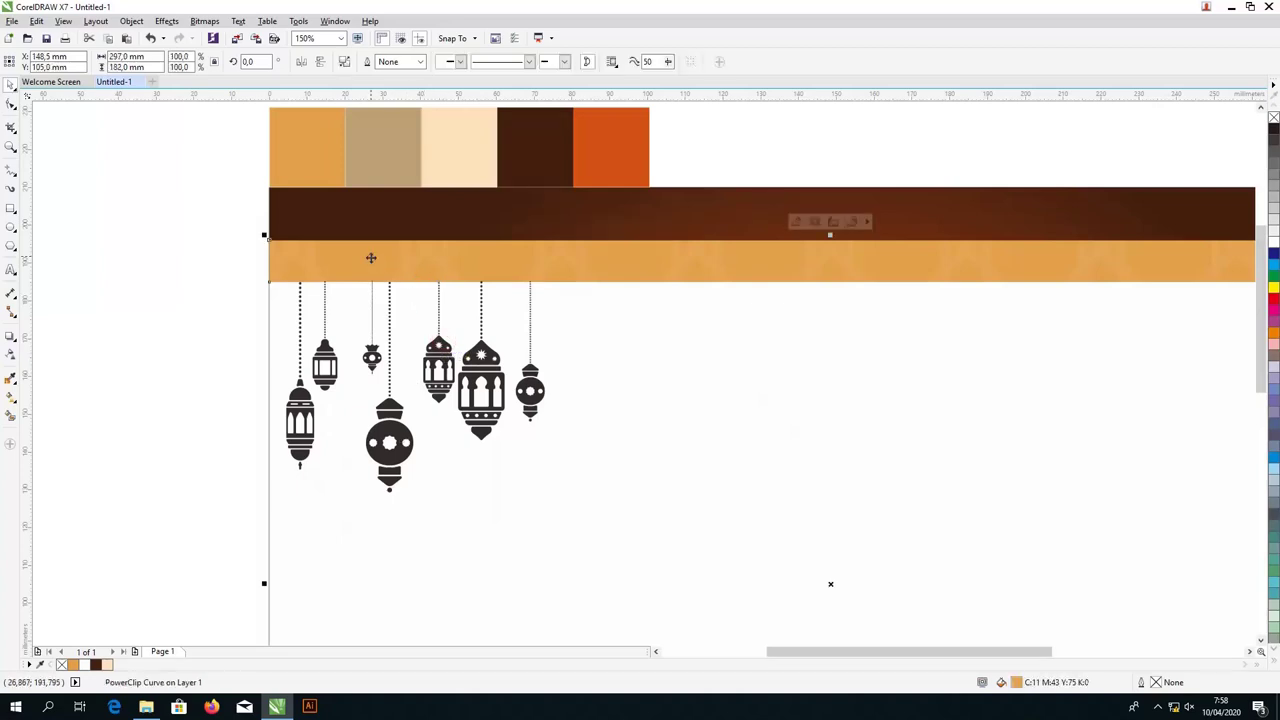
scroll(398, 264, up, 3)
shift+click(349, 268)
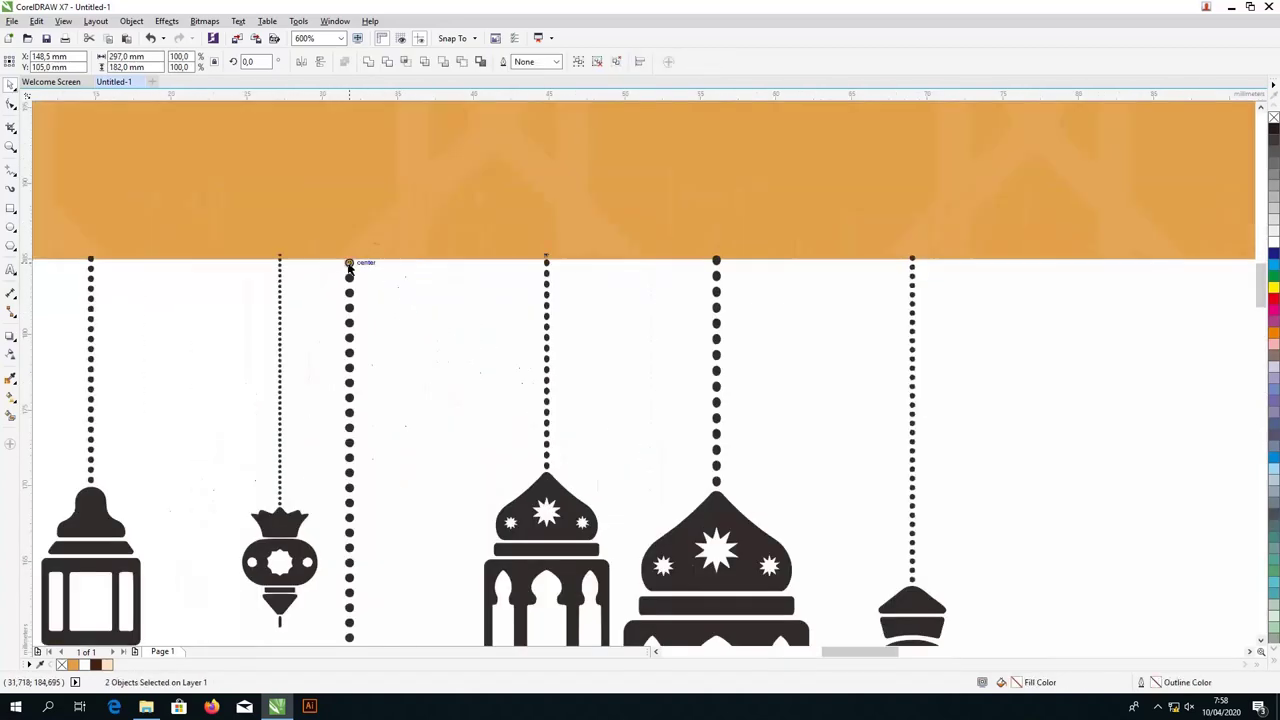
click(391, 63)
scroll(460, 355, down, 3)
click(283, 374)
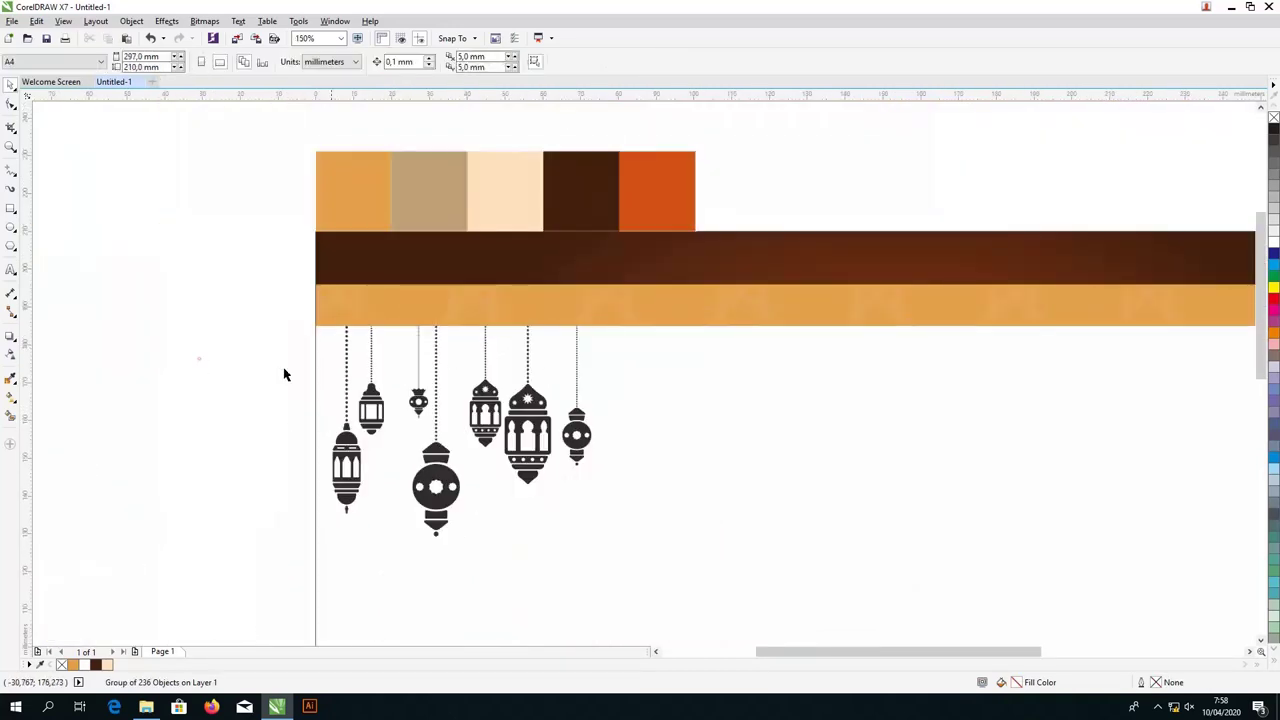
Step: Ungroup the traced lanterns and group all pieces of the leftmost lantern with its chain
click(371, 392)
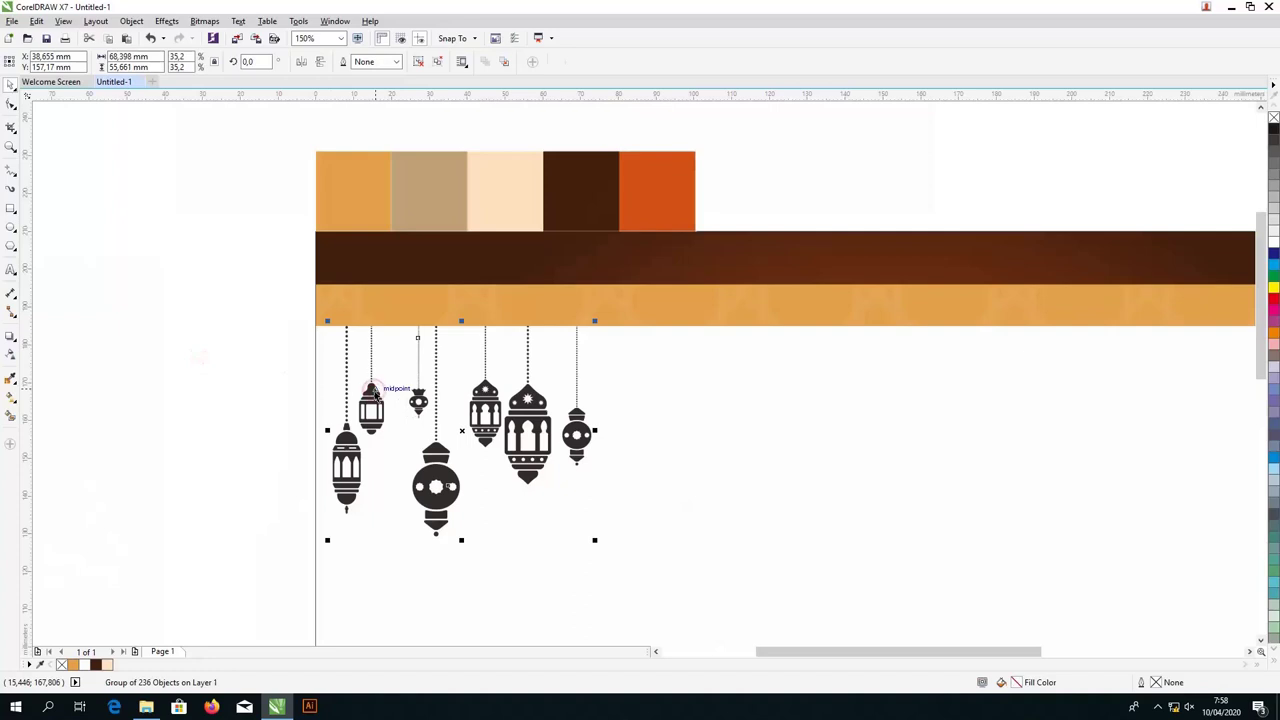
click(275, 366)
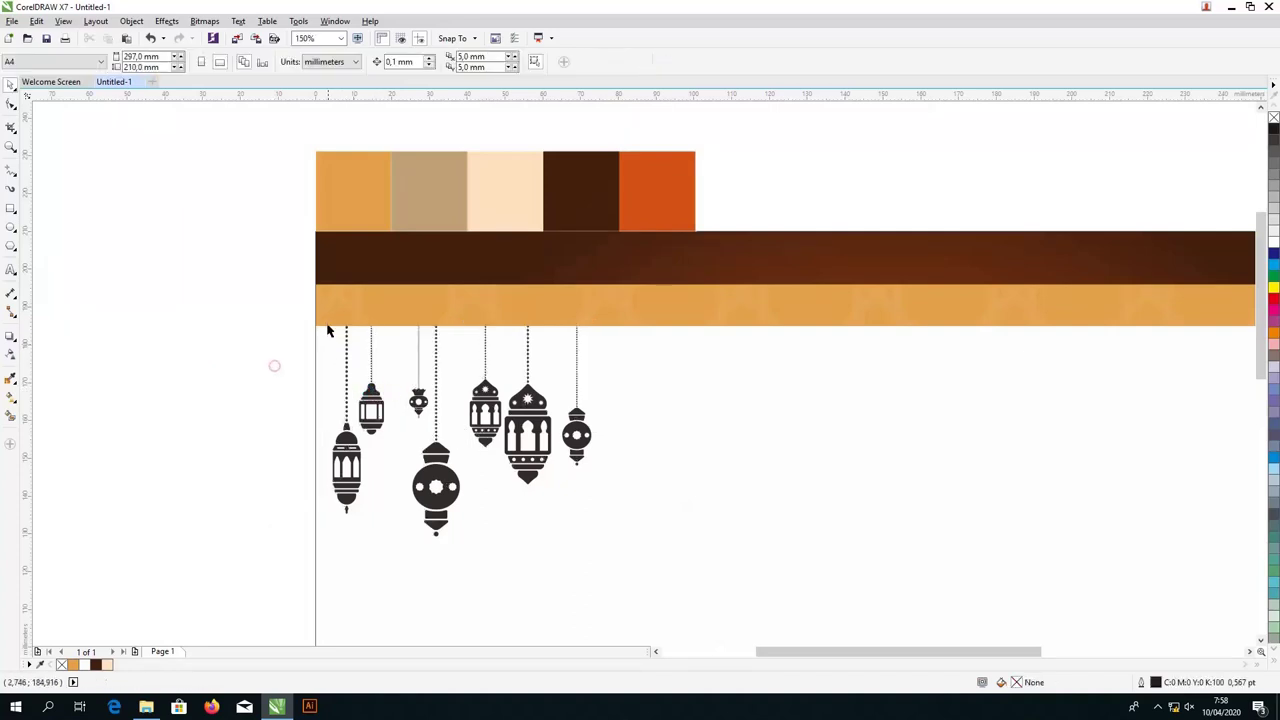
drag(291, 297, 365, 551)
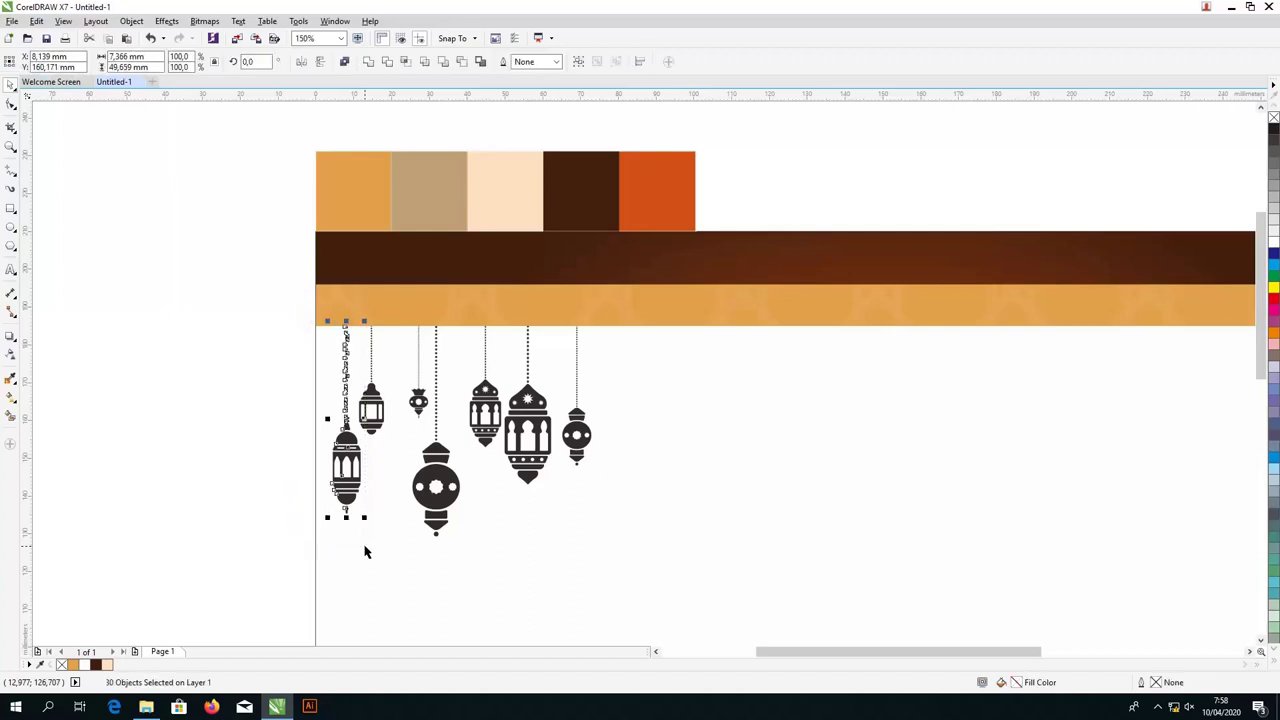
key(ctrl+g)
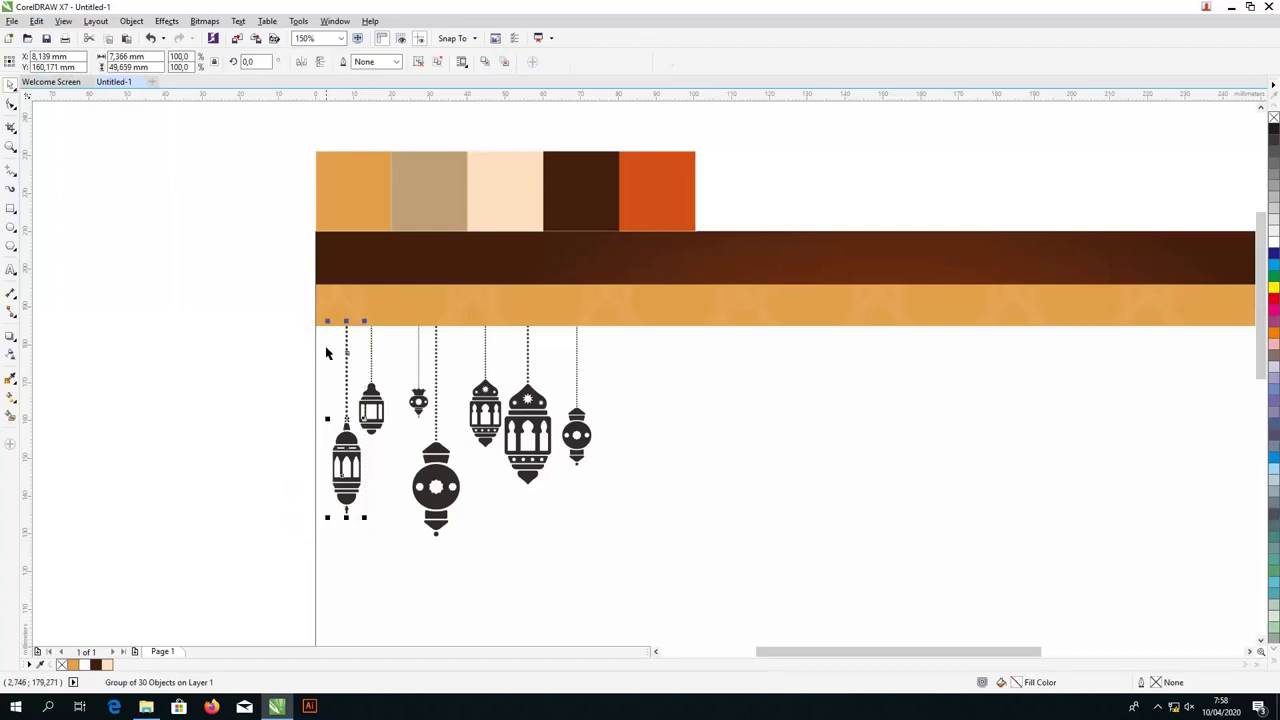
Step: Group all pieces of the second lantern from the left with its chain
scroll(334, 328, up, 2)
drag(269, 328, 447, 579)
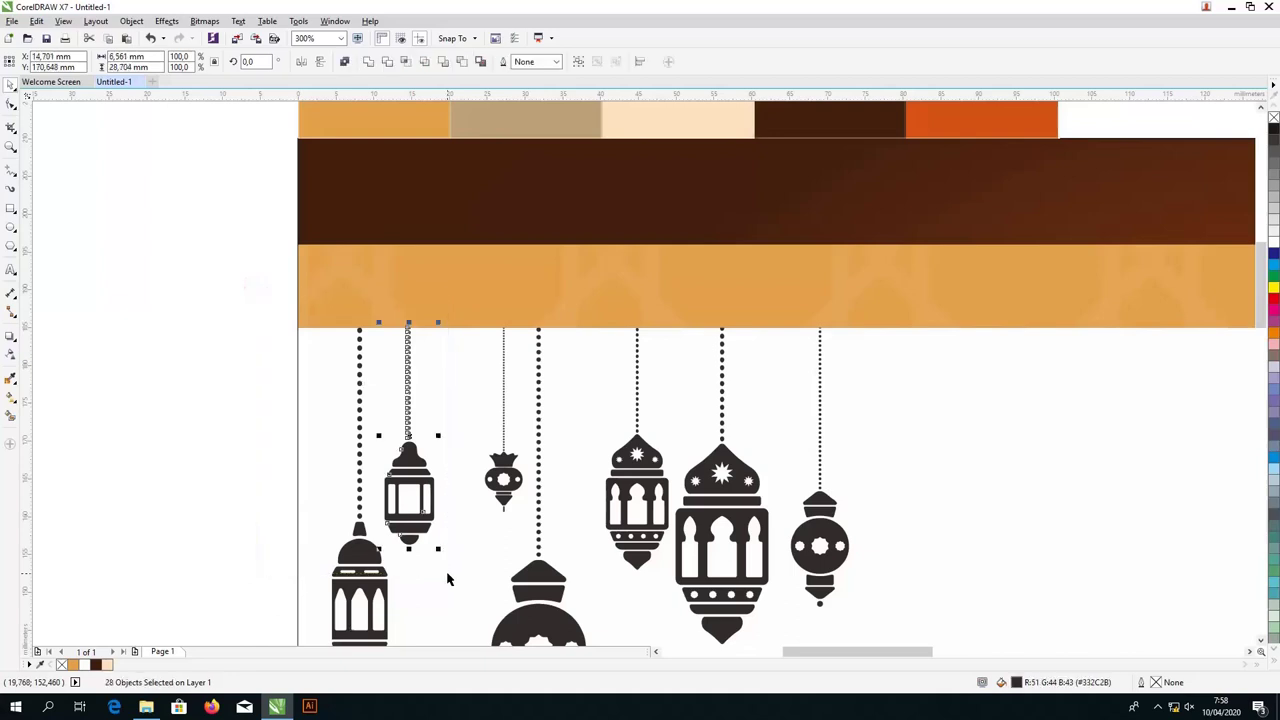
key(ctrl+g)
Step: Group all pieces of the smallest lantern, third from the left, with its chain
scroll(420, 540, down, 2)
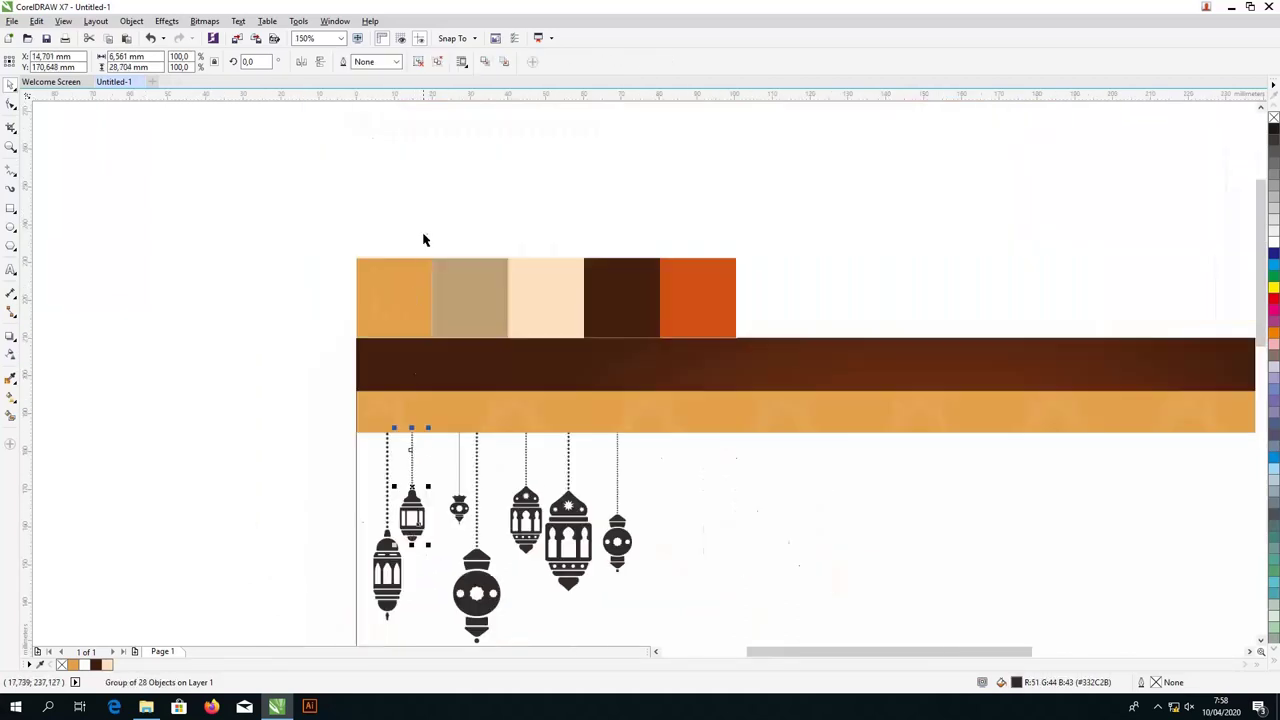
drag(450, 325, 474, 540)
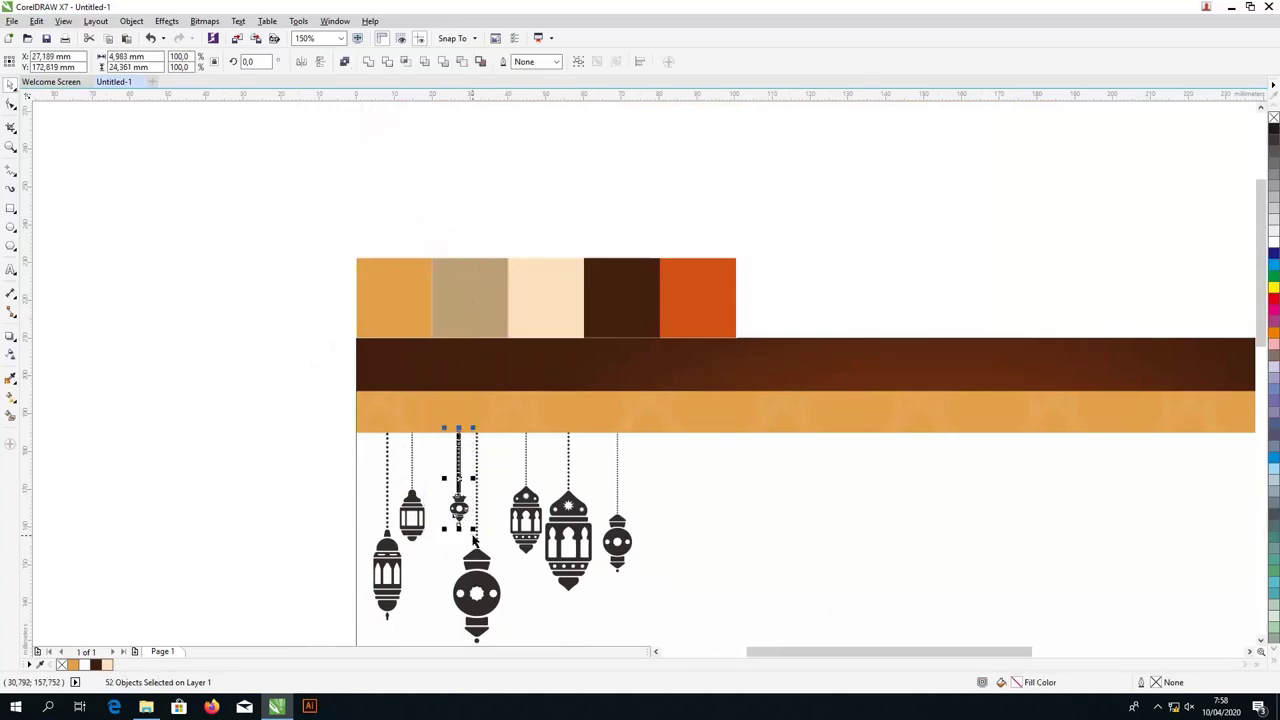
key(ctrl+g)
Step: Move all the lanterns horizontally off the page to the empty area on its left and deselect them
scroll(430, 452, down, 2)
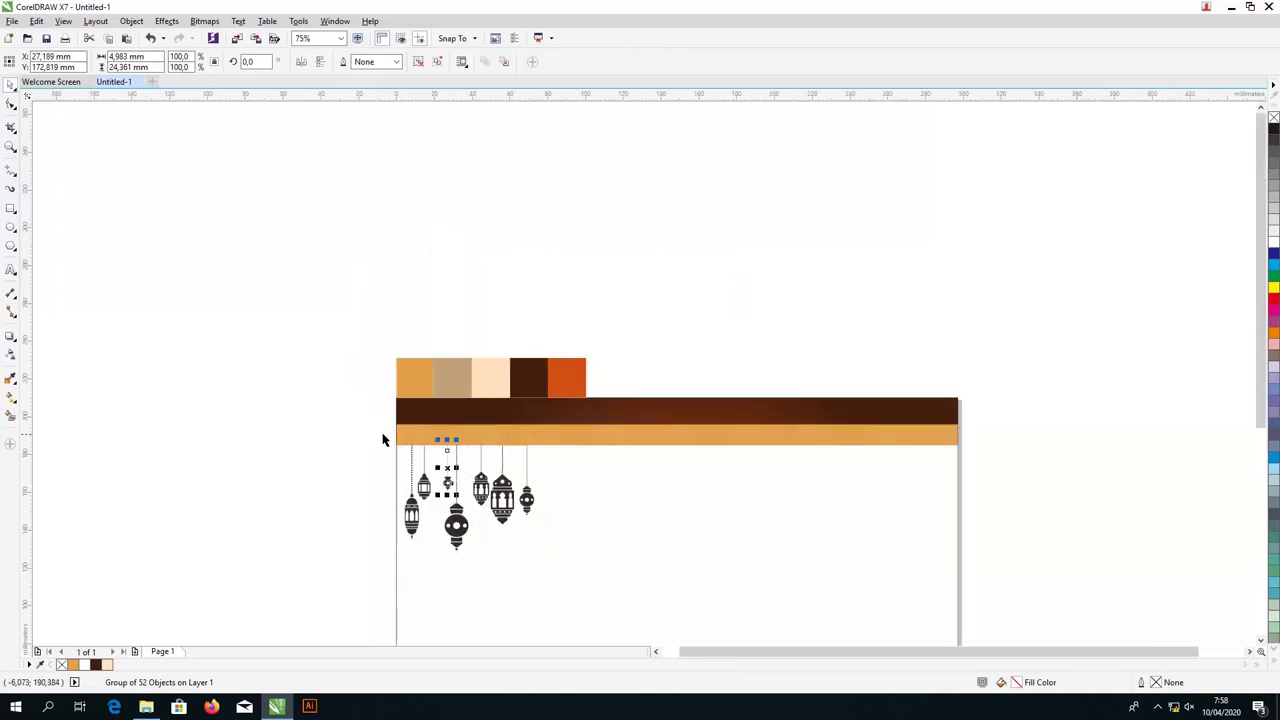
drag(382, 440, 582, 603)
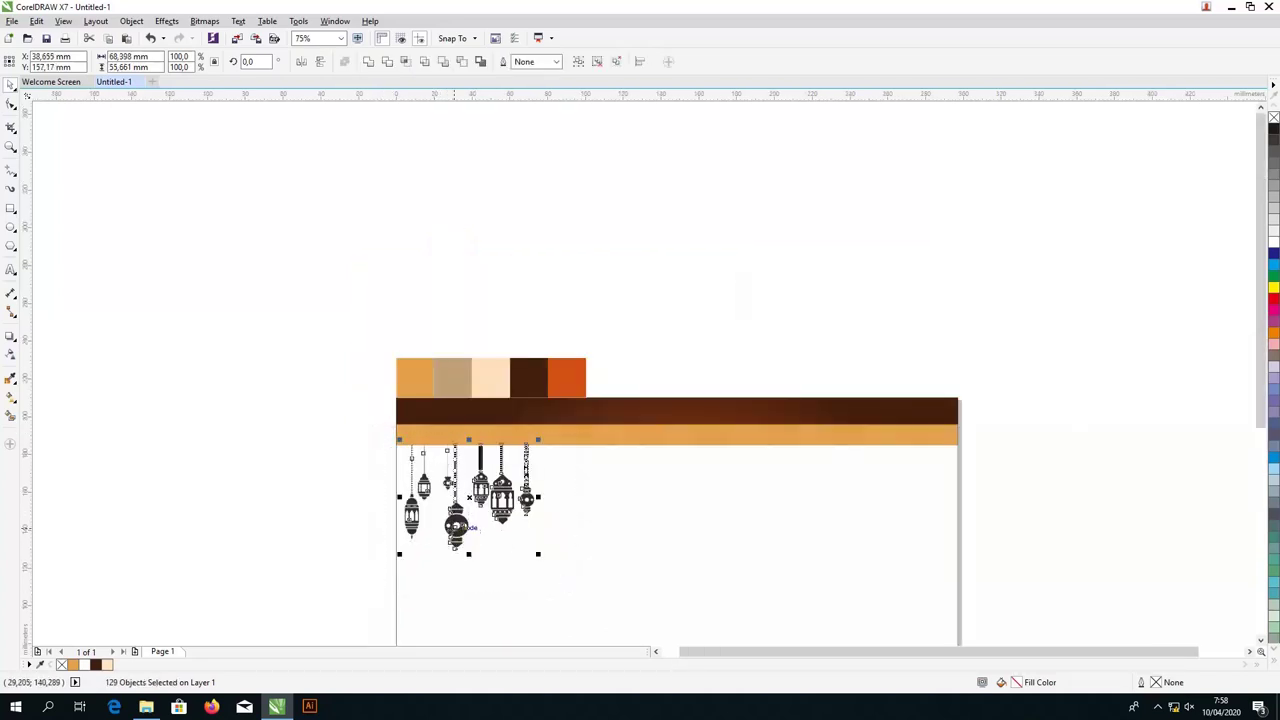
drag(460, 527, 318, 527)
click(284, 506)
Step: Group all pieces of the large round lantern, including its body, with its chain
scroll(284, 506, up, 2)
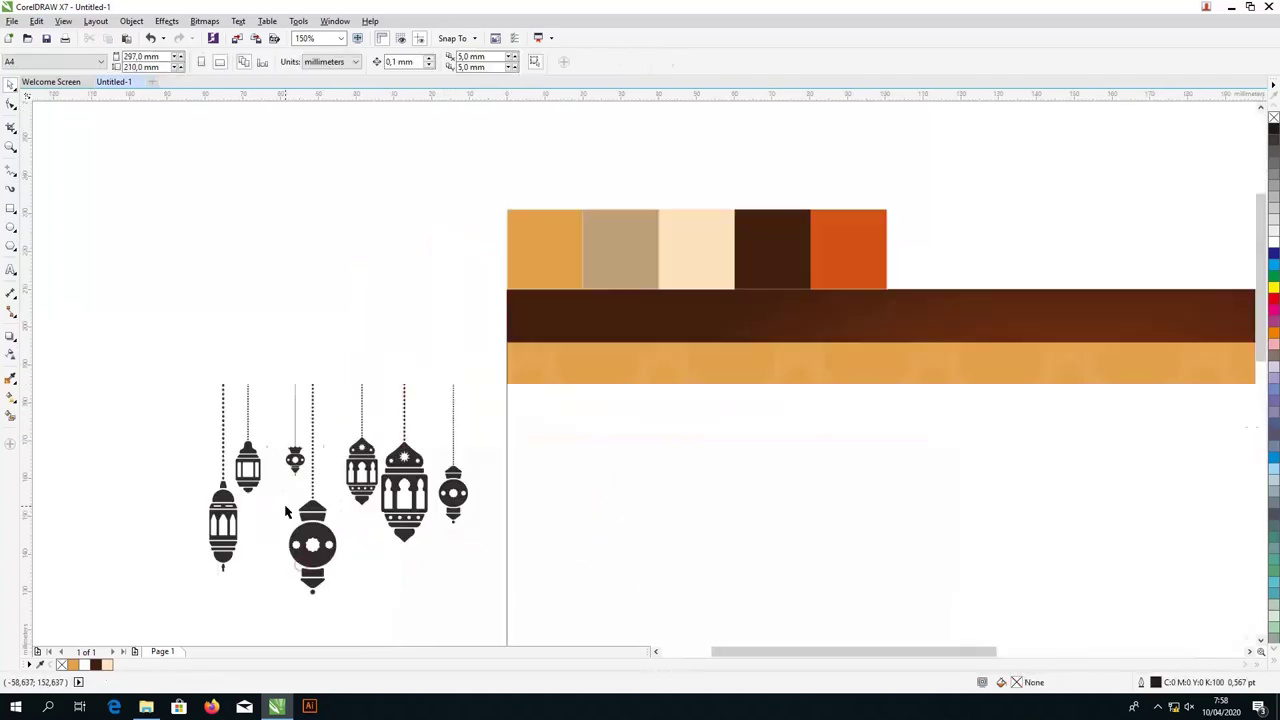
drag(294, 370, 340, 618)
scroll(318, 560, up, 2)
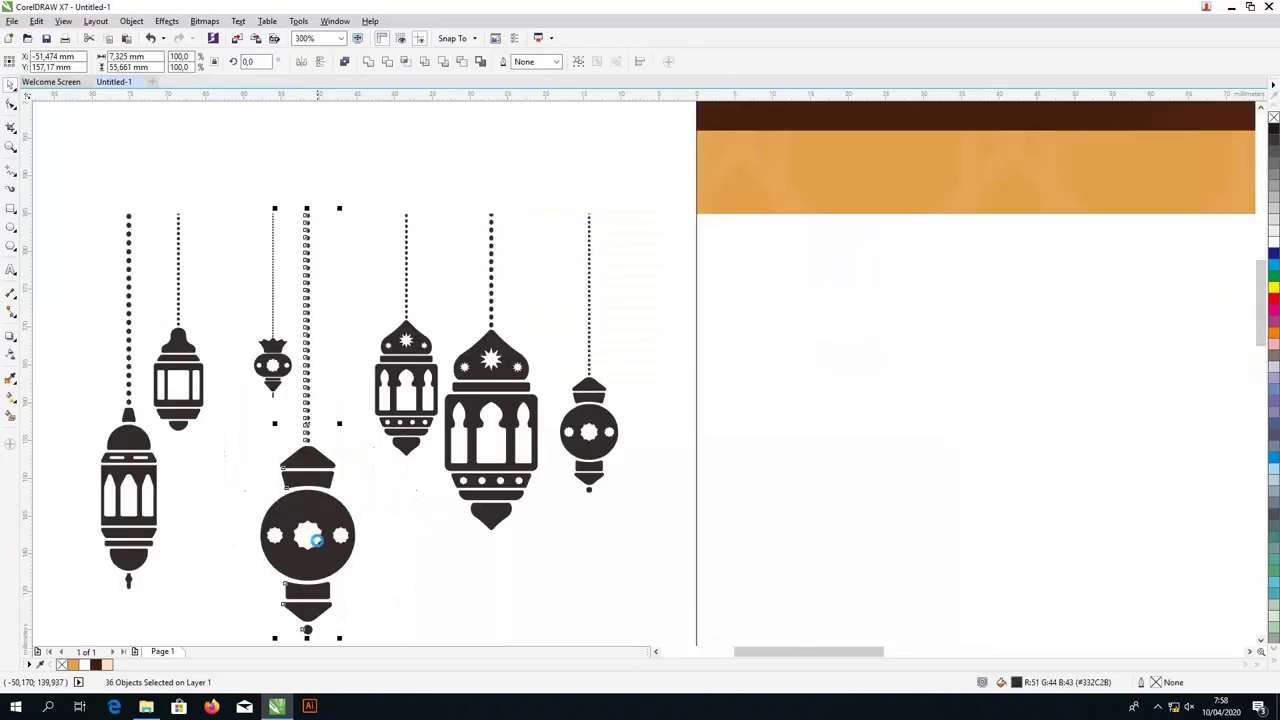
key(ctrl+g)
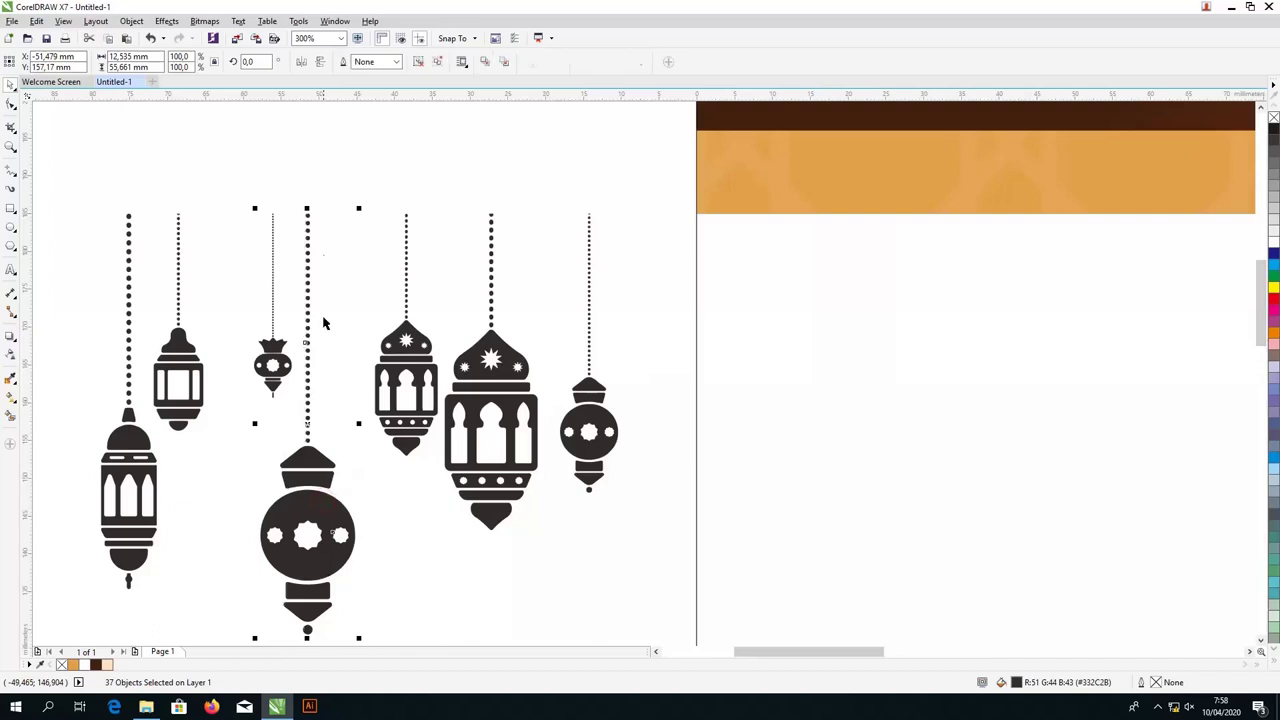
Step: Group each of the three remaining lanterns on the right with its own chain and check the separate groups
drag(324, 168, 447, 487)
drag(416, 149, 549, 566)
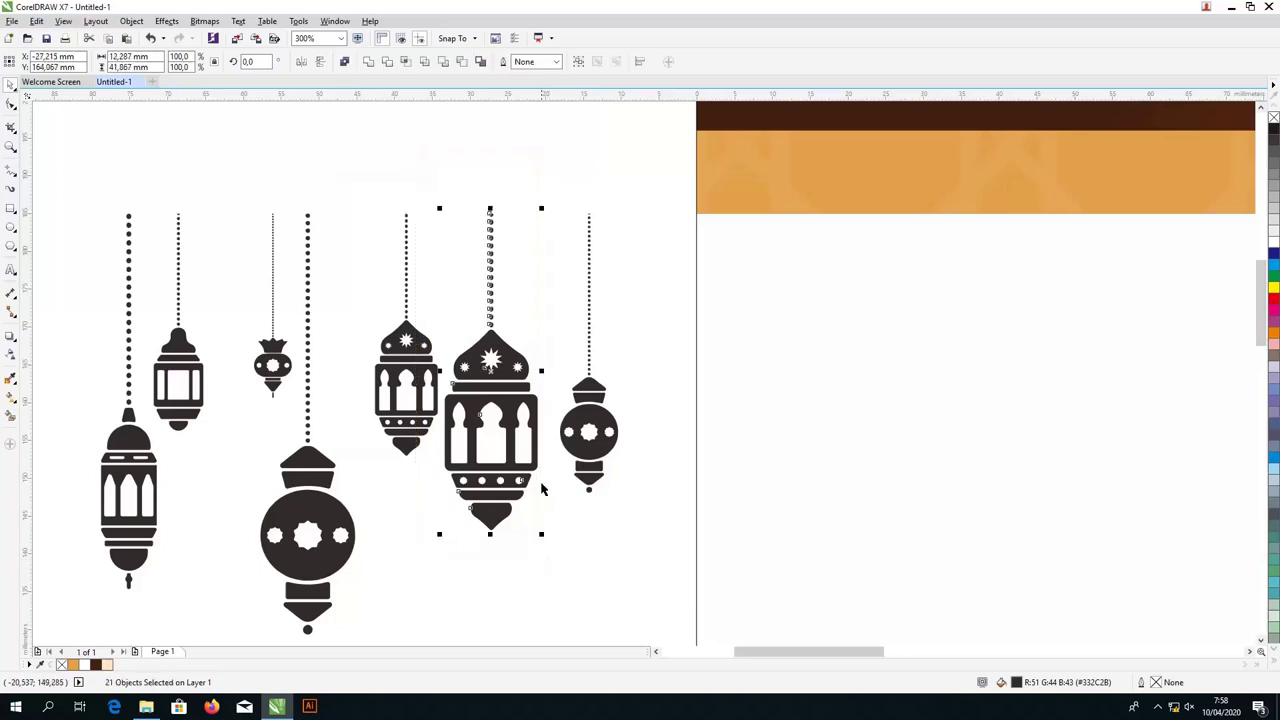
key(ctrl+g)
drag(535, 151, 649, 553)
scroll(640, 553, down, 3)
scroll(600, 551, up, 3)
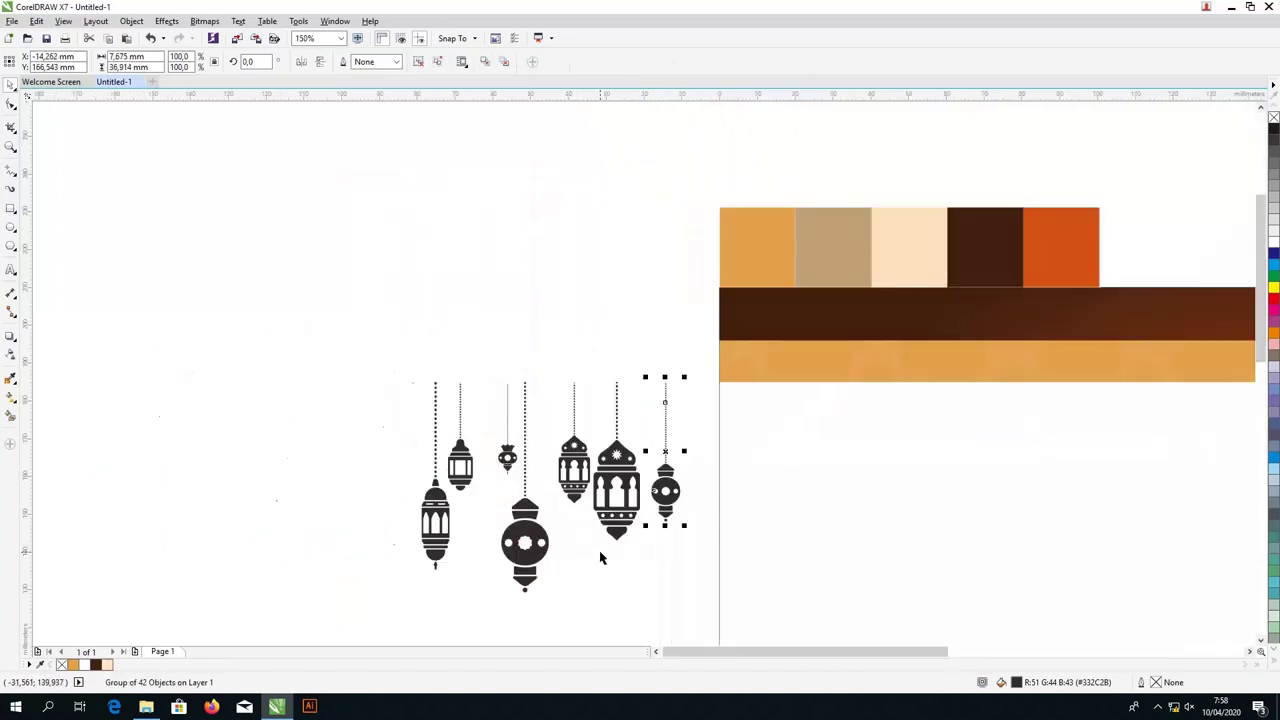
scroll(560, 520, down, 1)
click(552, 432)
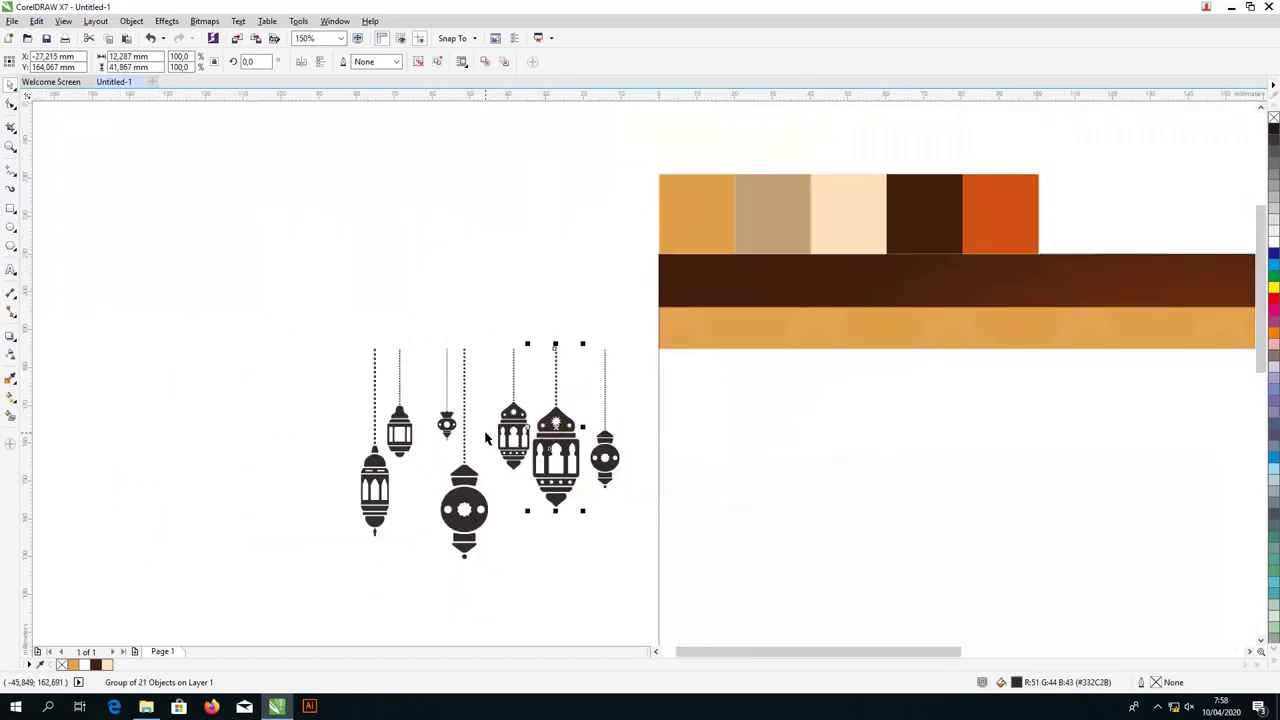
click(463, 480)
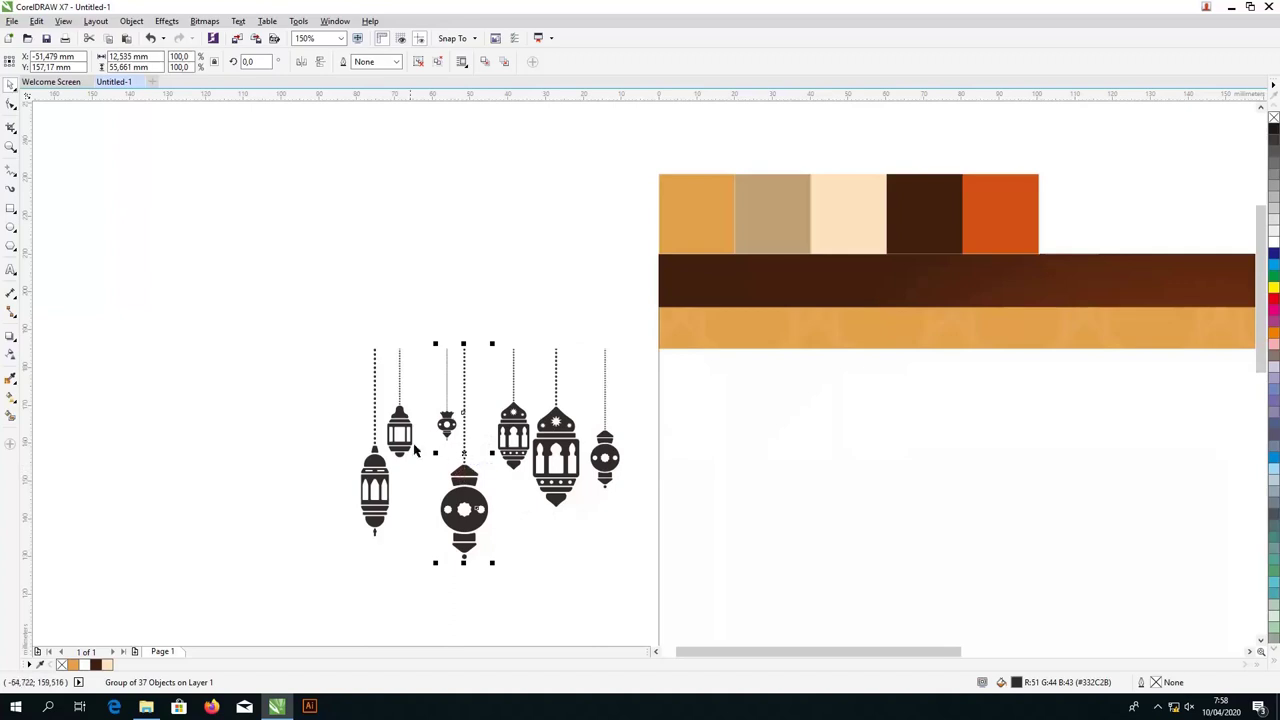
scroll(430, 450, right, 1)
click(467, 405)
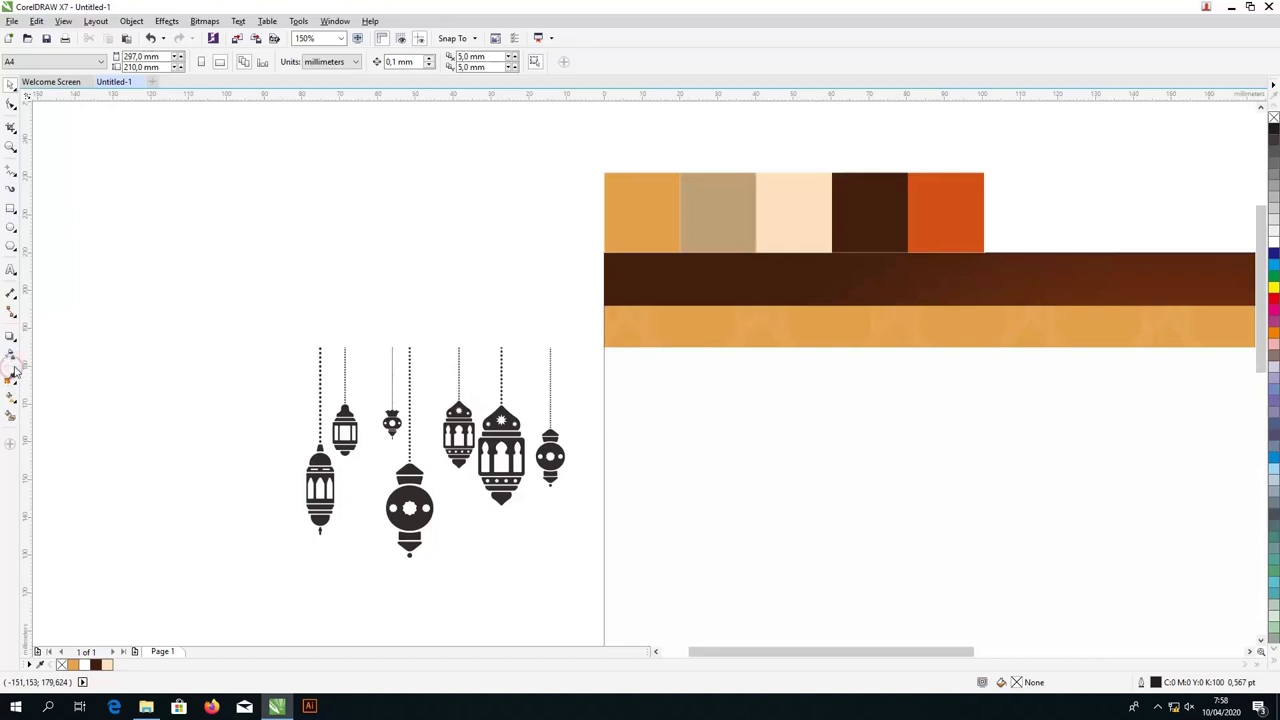
Step: Sample the tan swatch from the colour palette and fill the small round rightmost lantern group with it
click(13, 377)
click(720, 215)
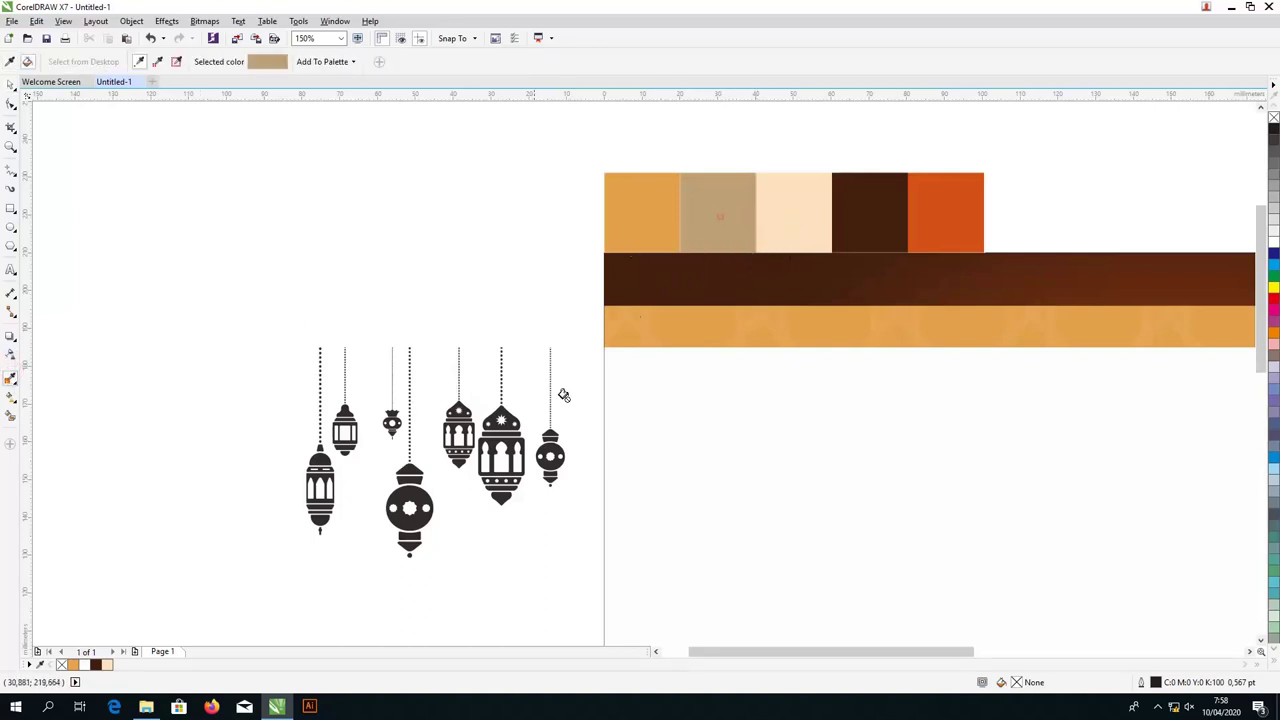
scroll(447, 473, up, 2)
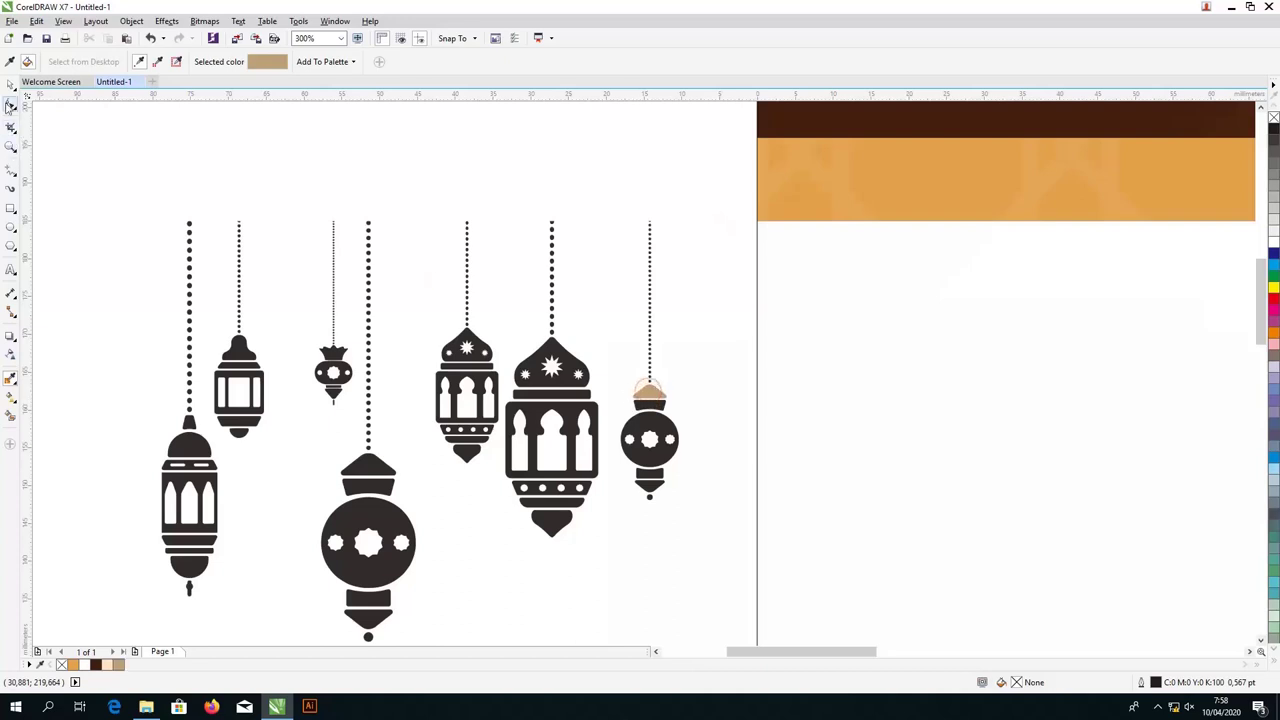
key(space)
drag(560, 176, 713, 552)
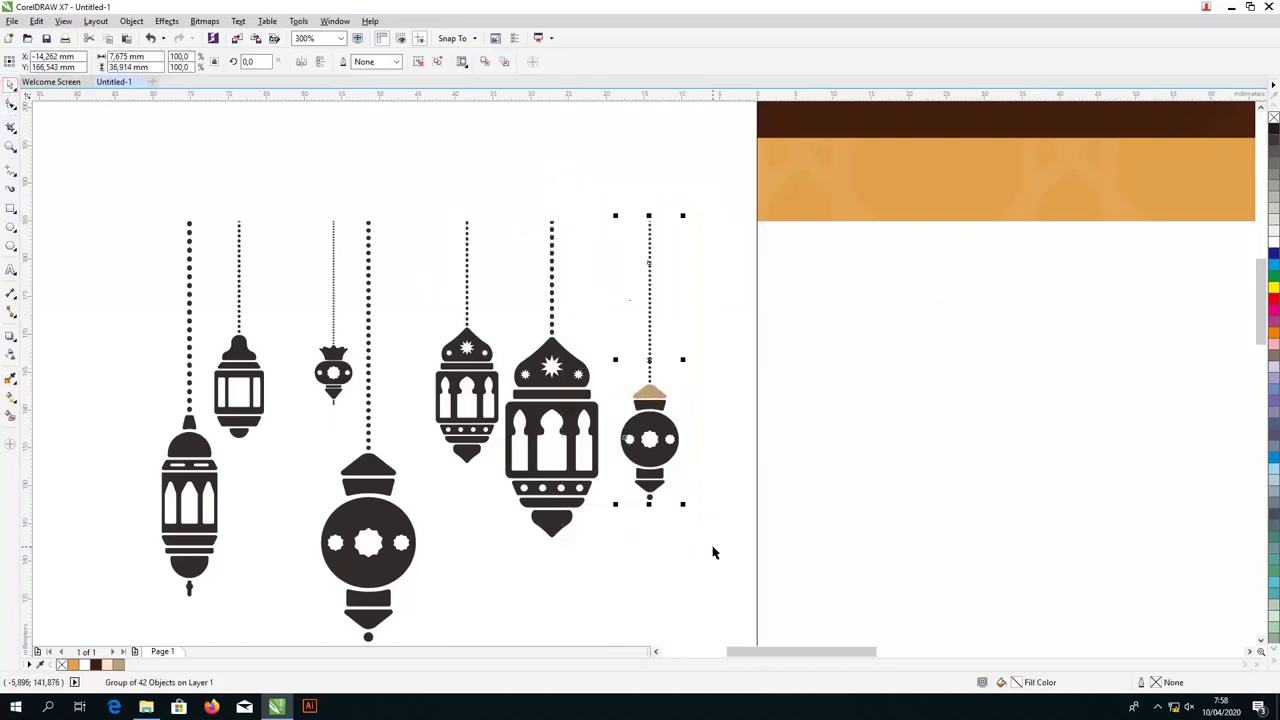
click(120, 665)
Step: Recolour the fifth, second and third lantern groups from the left with the same tan fill
drag(431, 159, 514, 512)
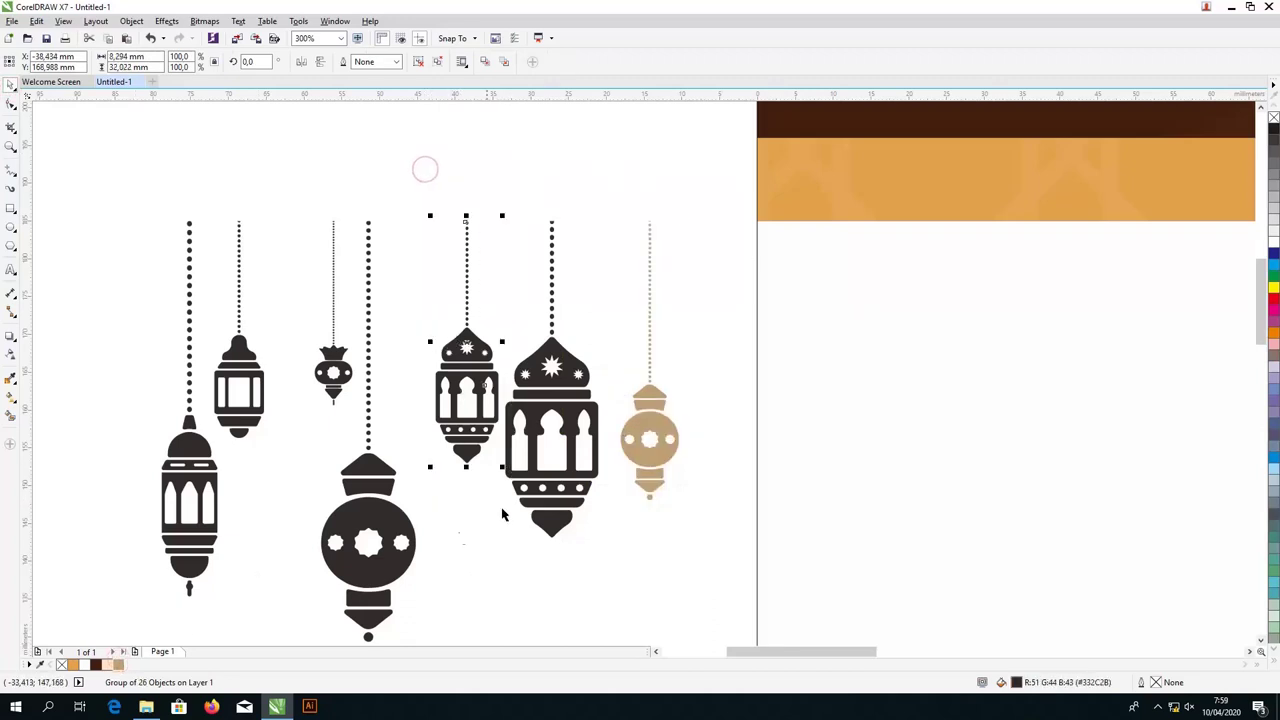
click(119, 666)
drag(199, 183, 287, 460)
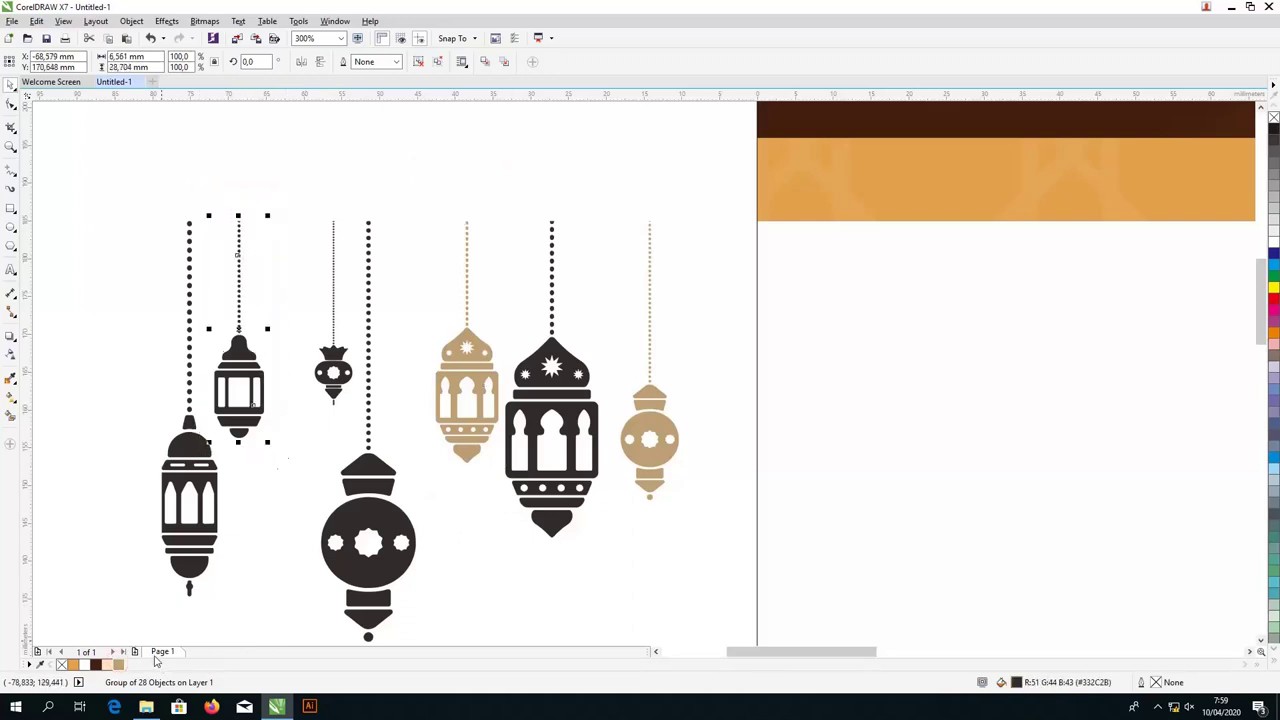
click(119, 666)
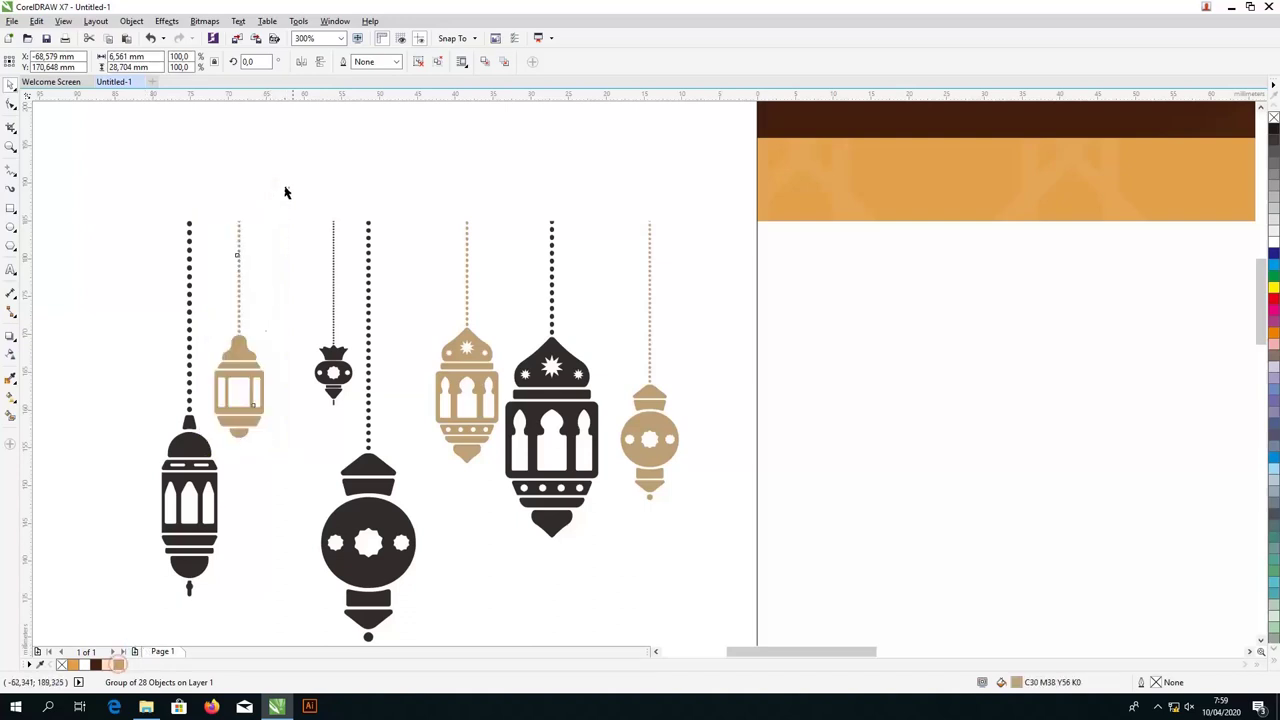
drag(284, 186, 376, 468)
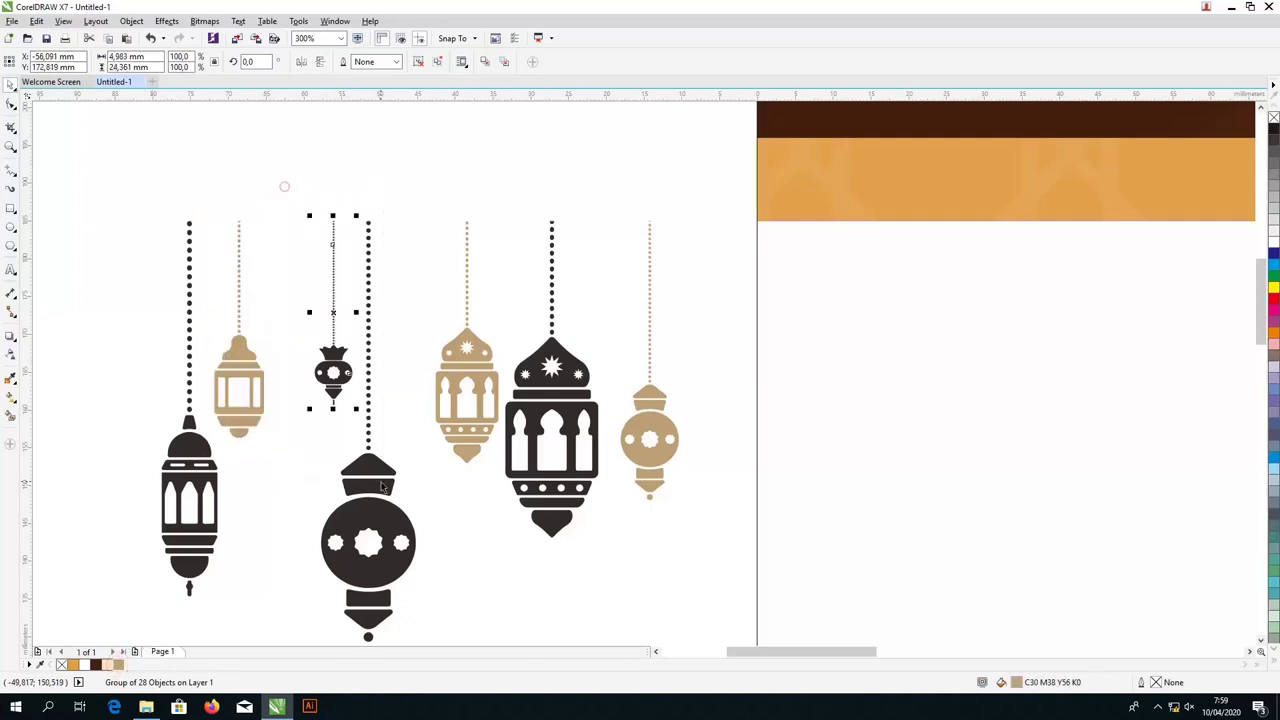
click(119, 666)
click(225, 569)
Step: Group all seven lanterns together and align the group with the left edge of the certificate background
scroll(284, 387, down, 2)
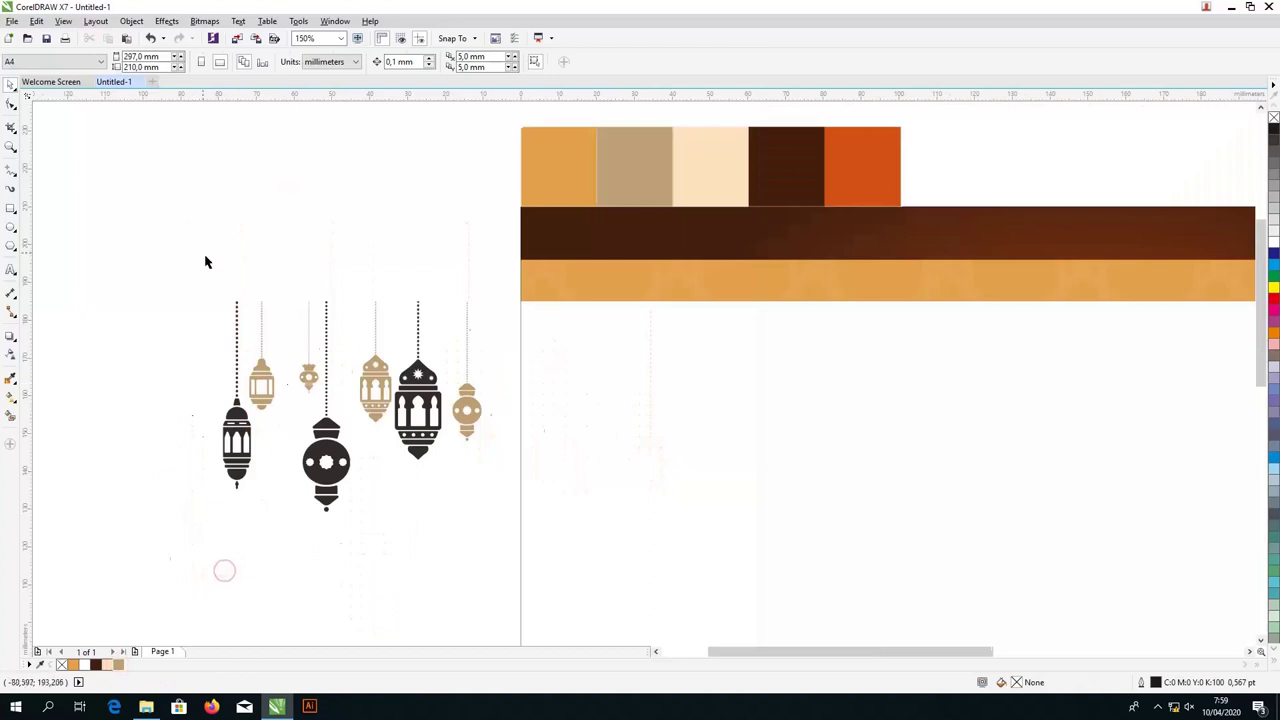
drag(186, 242, 488, 577)
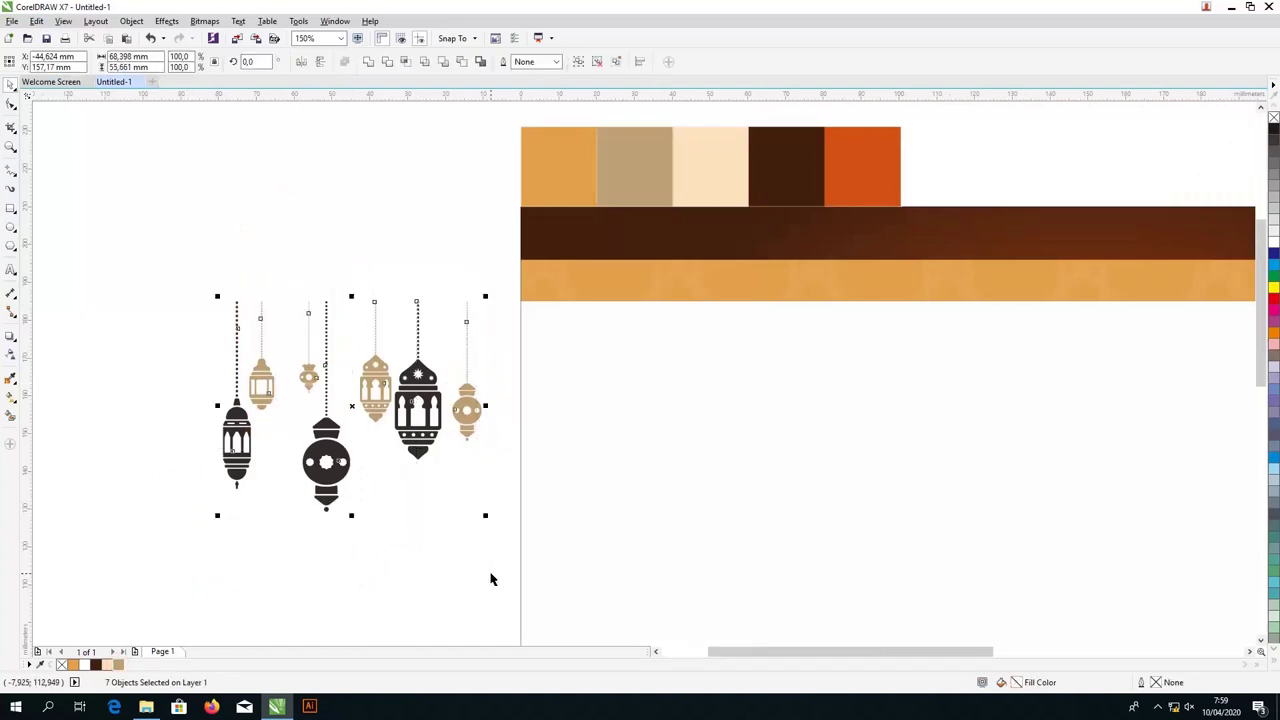
key(ctrl+g)
shift+click(594, 426)
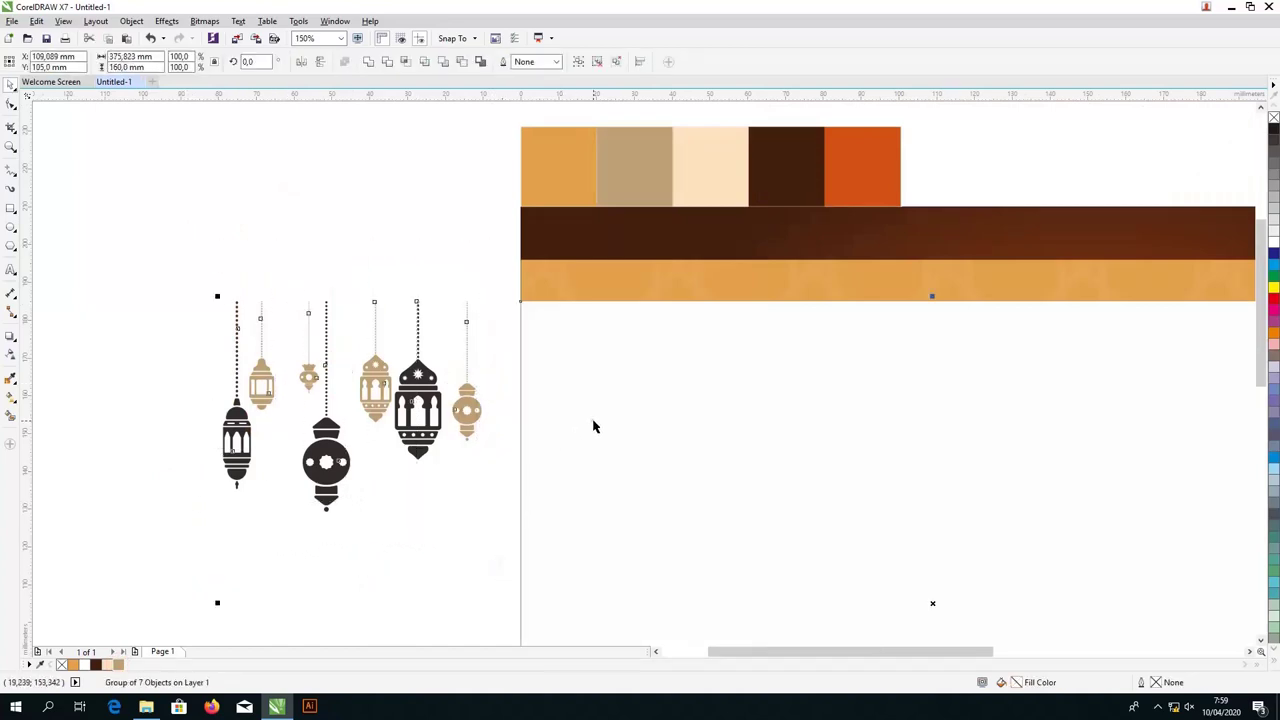
key(l)
click(420, 409)
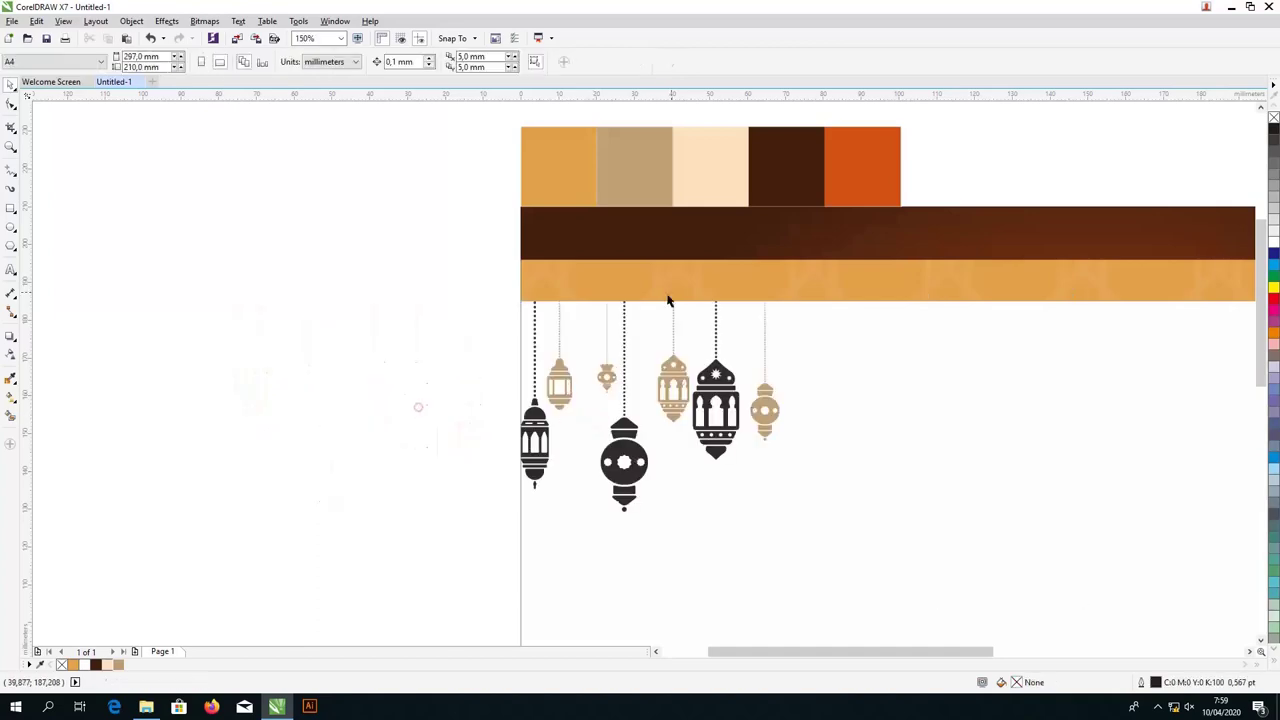
Step: Move the lantern group horizontally about 9 mm inward from the left page edge
scroll(670, 297, up, 2)
scroll(622, 374, down, 2)
scroll(712, 410, up, 2)
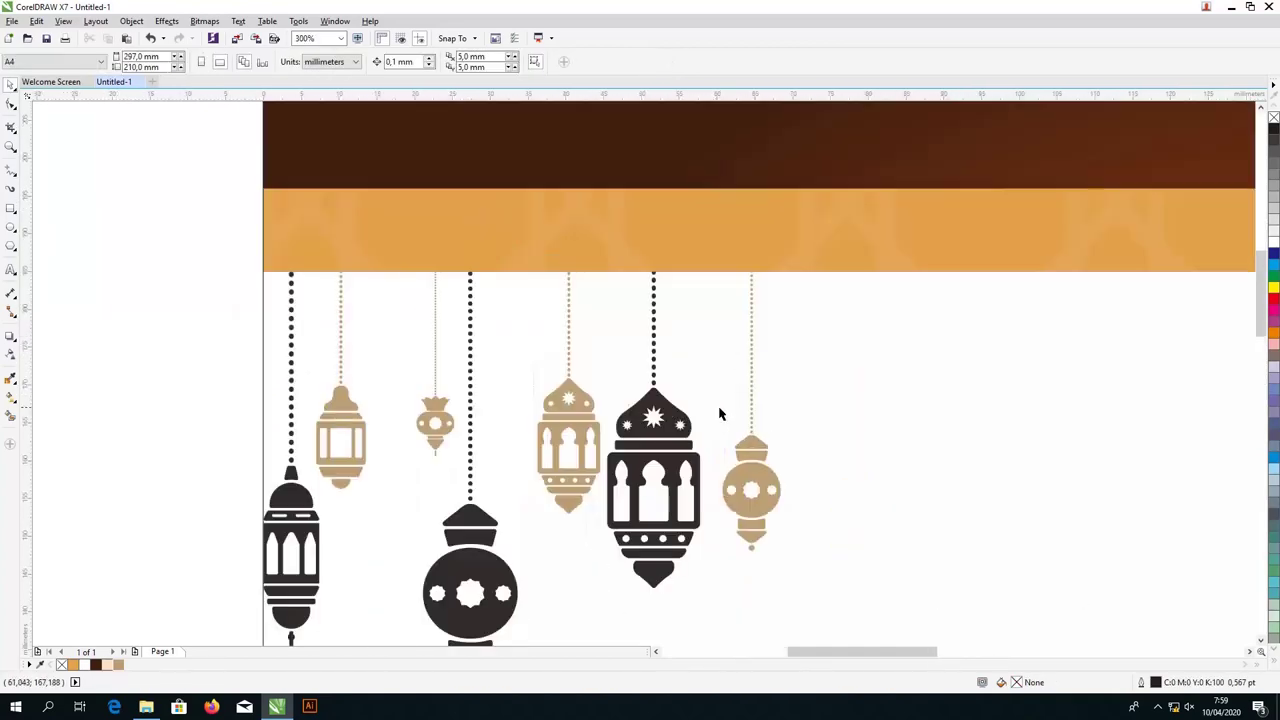
drag(604, 418, 646, 418)
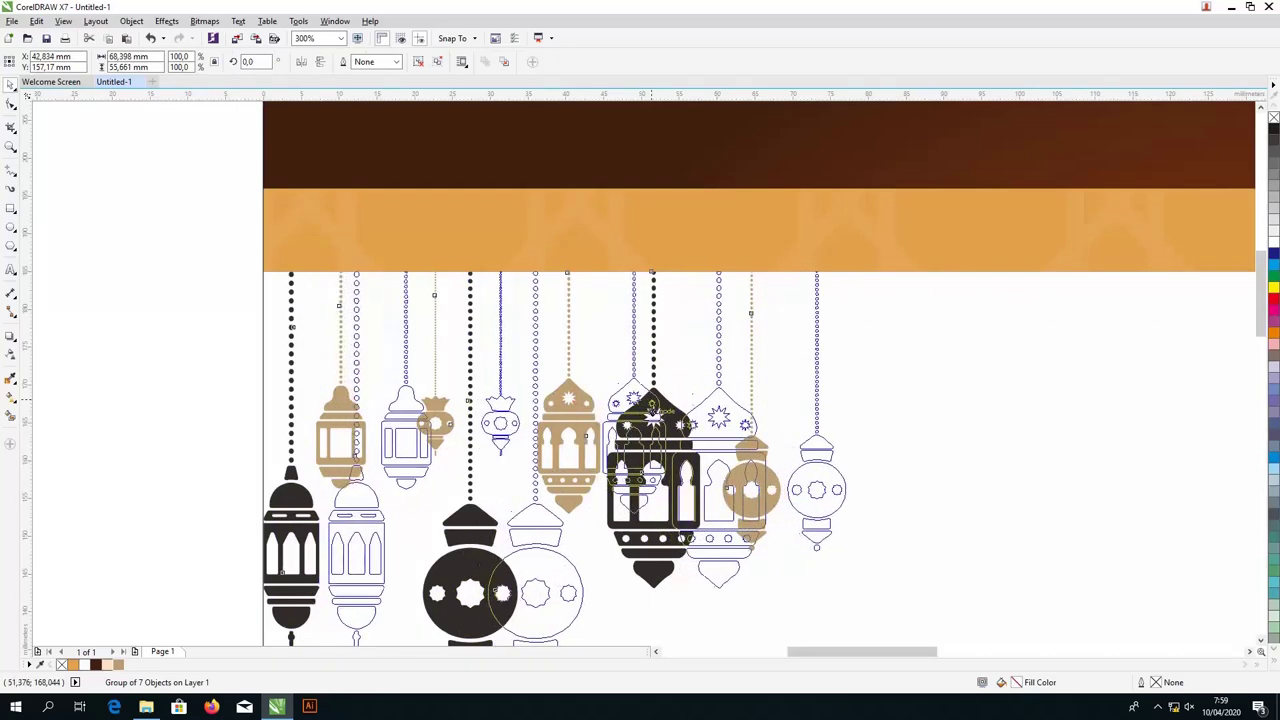
scroll(395, 398, down, 5)
scroll(395, 398, up, 2)
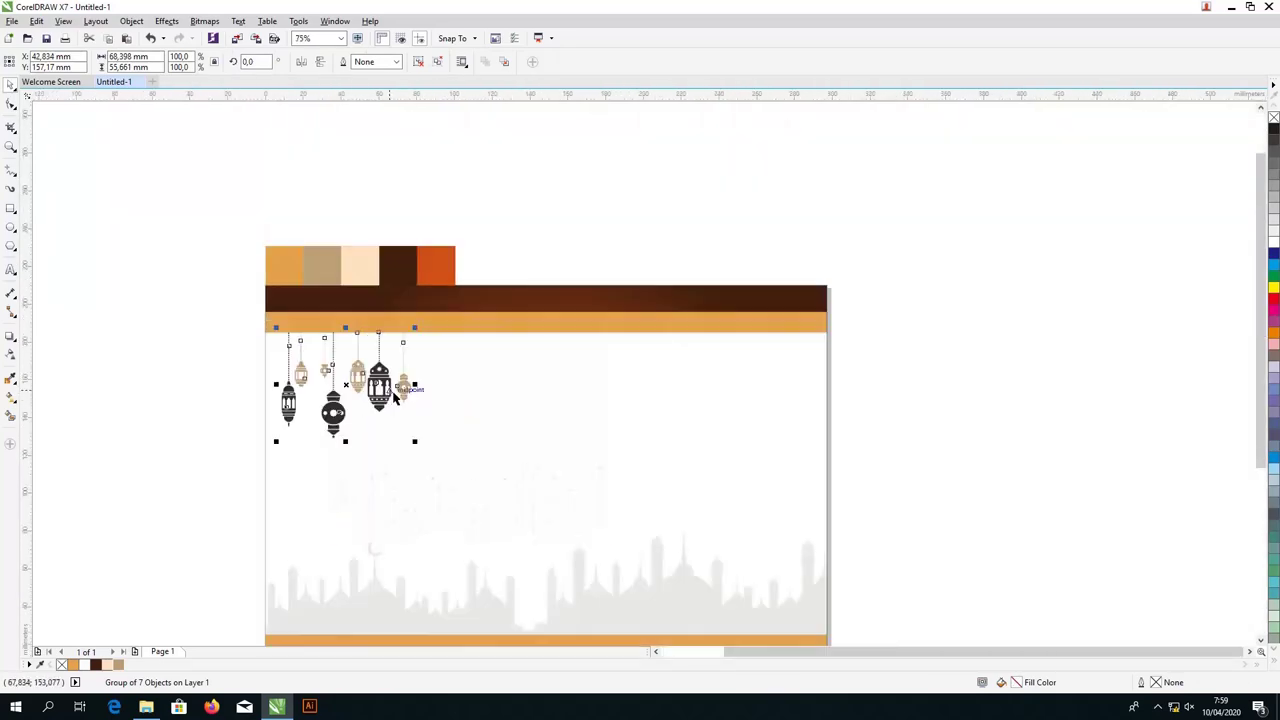
Step: Place a horizontally mirrored copy of the lantern group near the right page edge, centred at about X 255.9 mm
drag(390, 380, 785, 381)
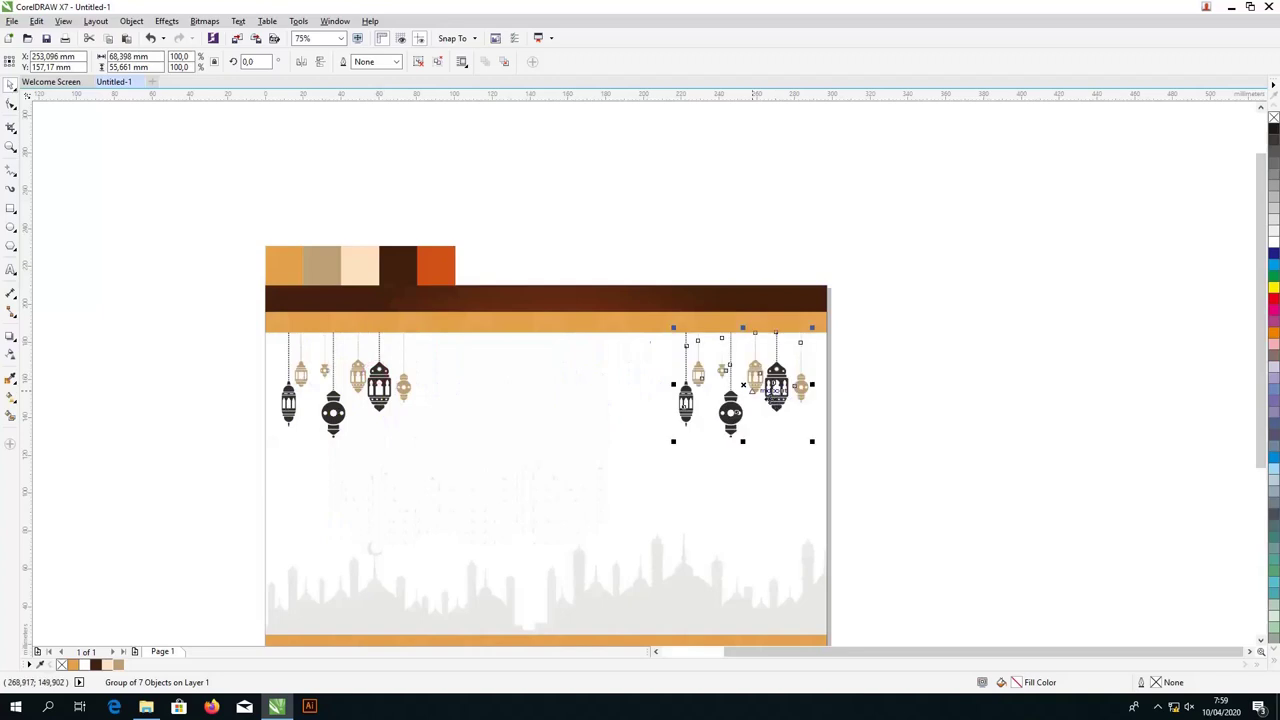
click(300, 63)
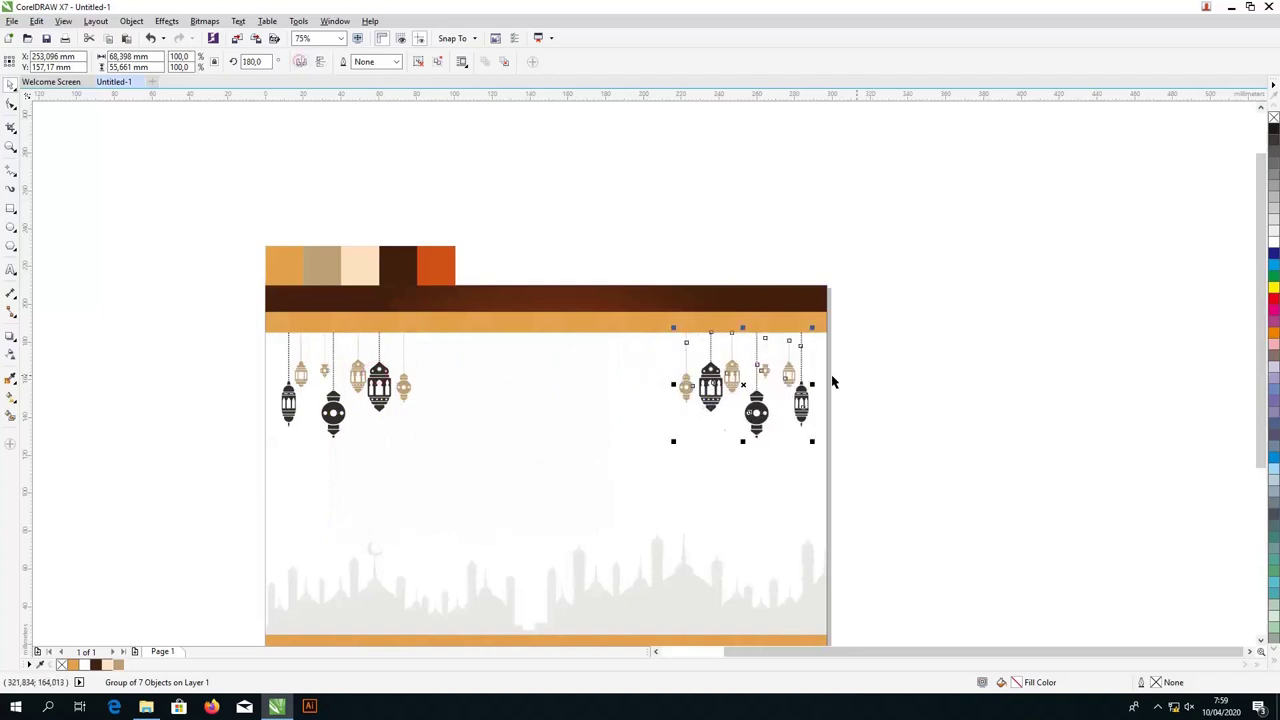
scroll(797, 380, up, 2)
drag(808, 392, 820, 397)
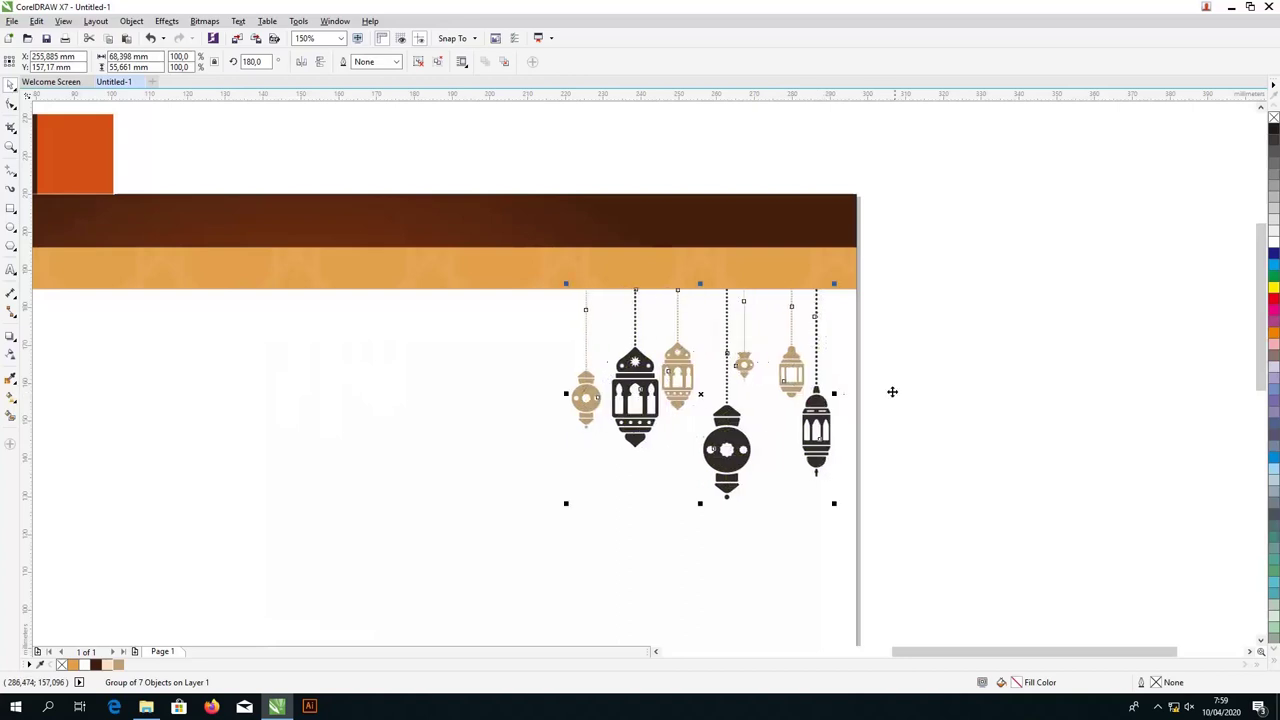
scroll(897, 389, down, 2)
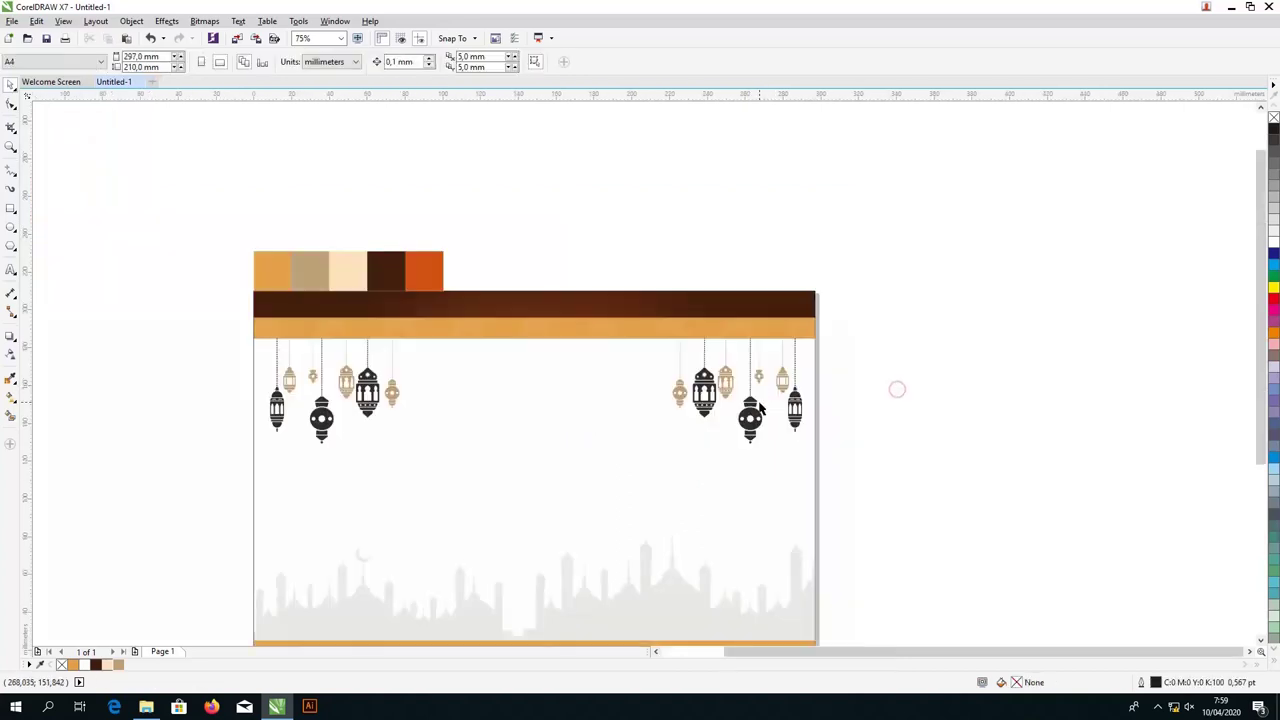
Step: Group the two lantern sets together and centre them horizontally on the certificate background
shift+click(395, 396)
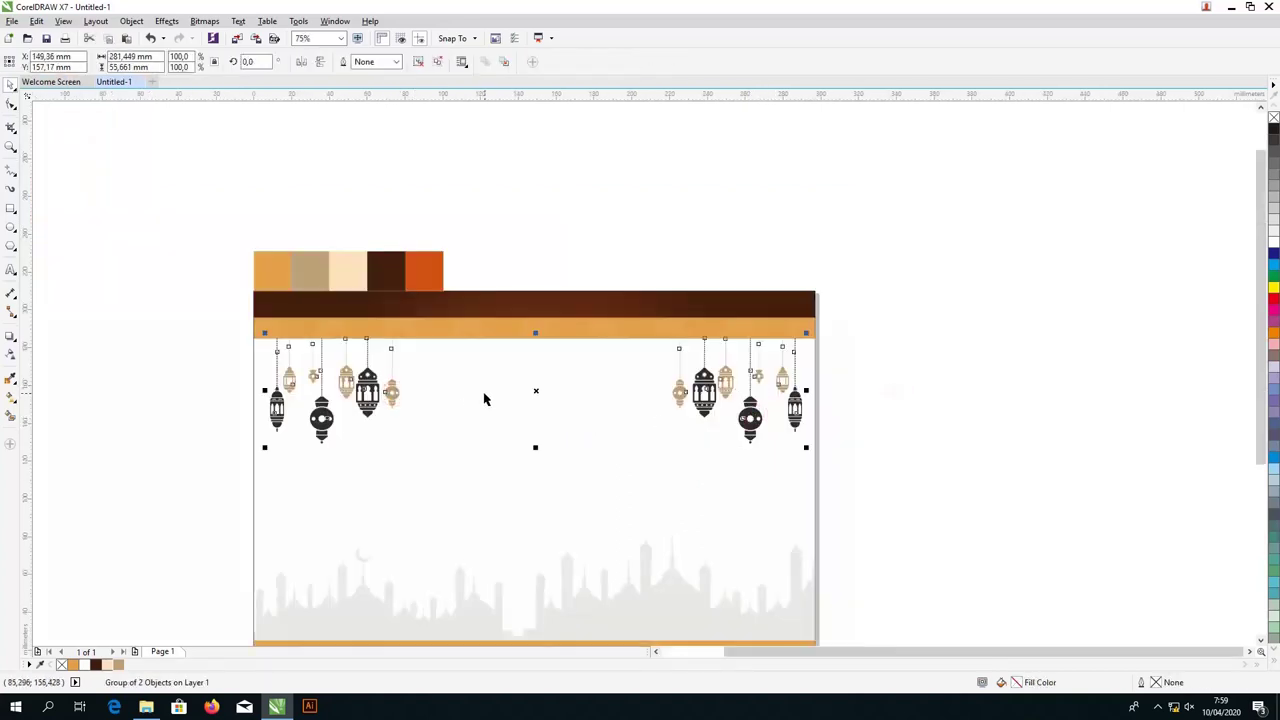
click(488, 393)
key(Left)
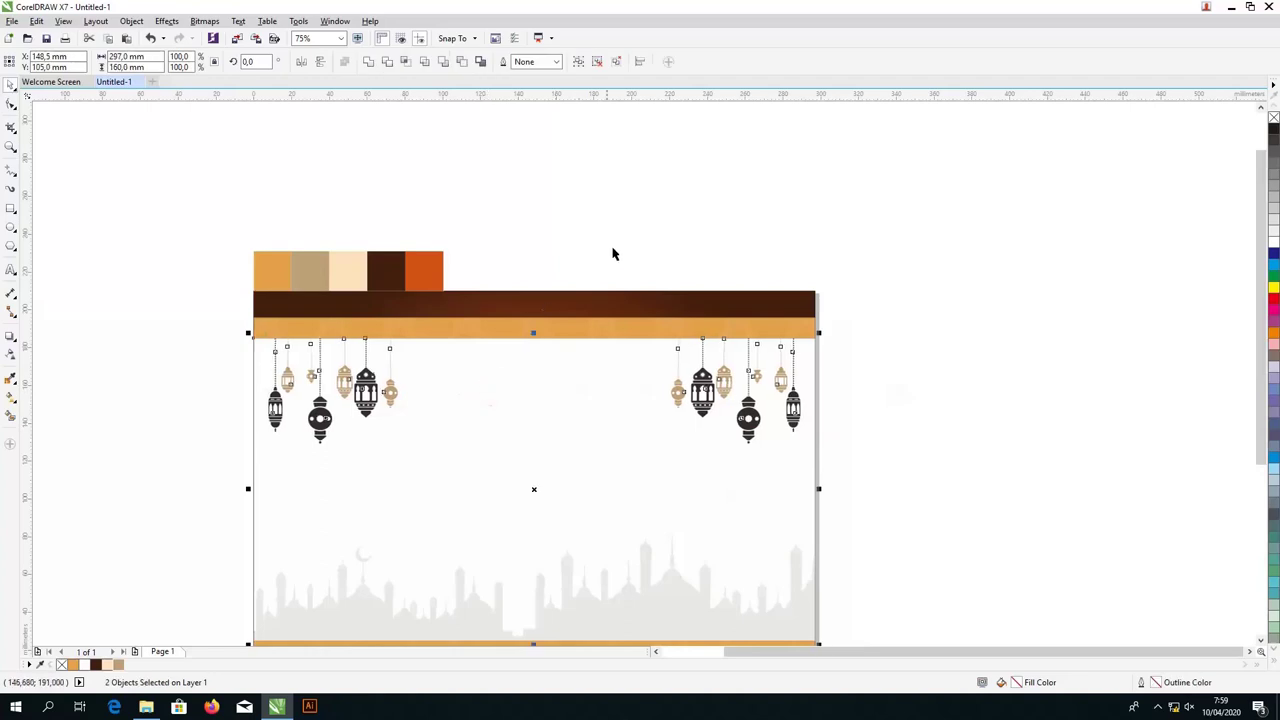
key(Escape)
scroll(543, 389, down, 1)
scroll(280, 540, up, 1)
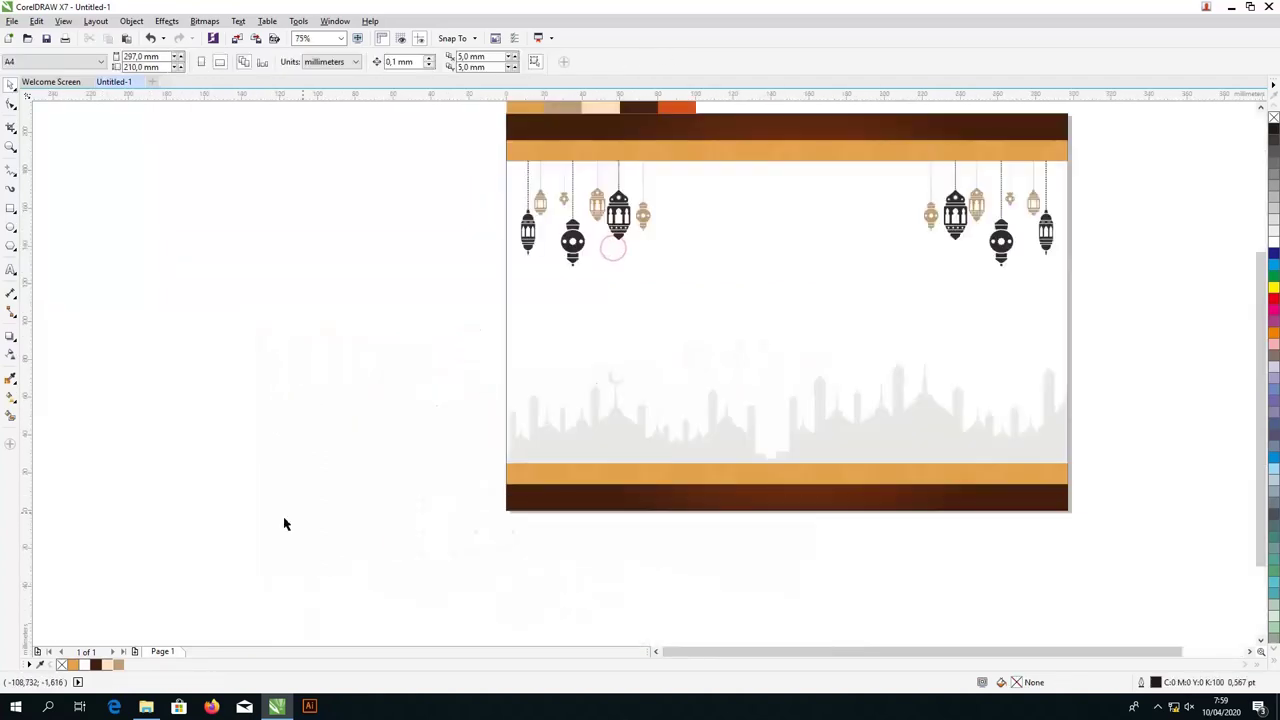
Step: Switch to File Explorer, open the Teks text file and move its window further up the screen
click(150, 707)
click(756, 476)
click(520, 405)
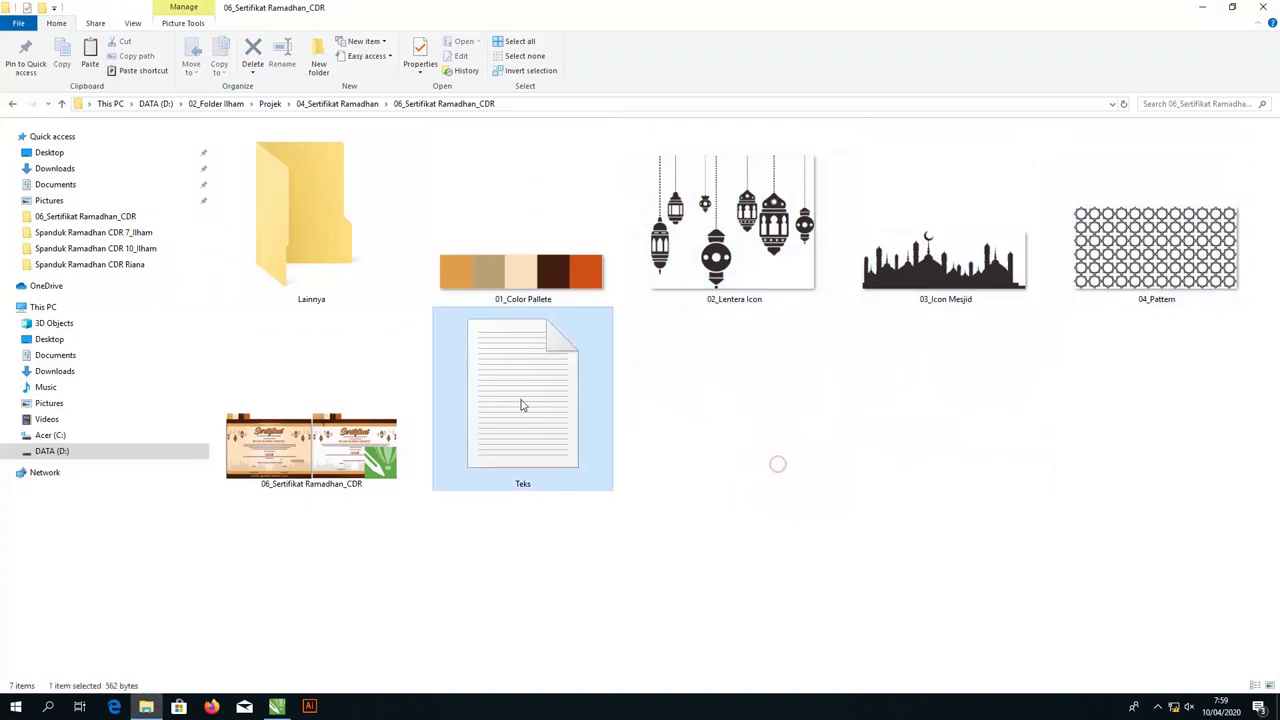
double_click(520, 405)
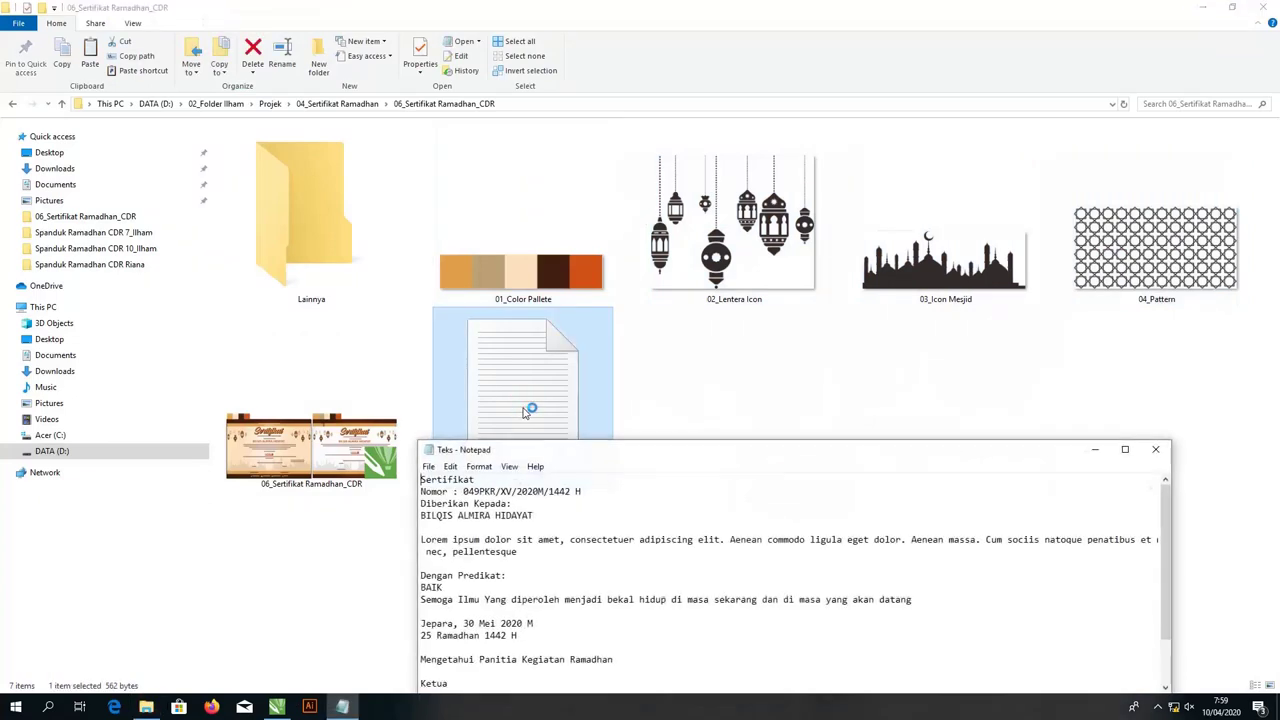
drag(645, 455, 449, 300)
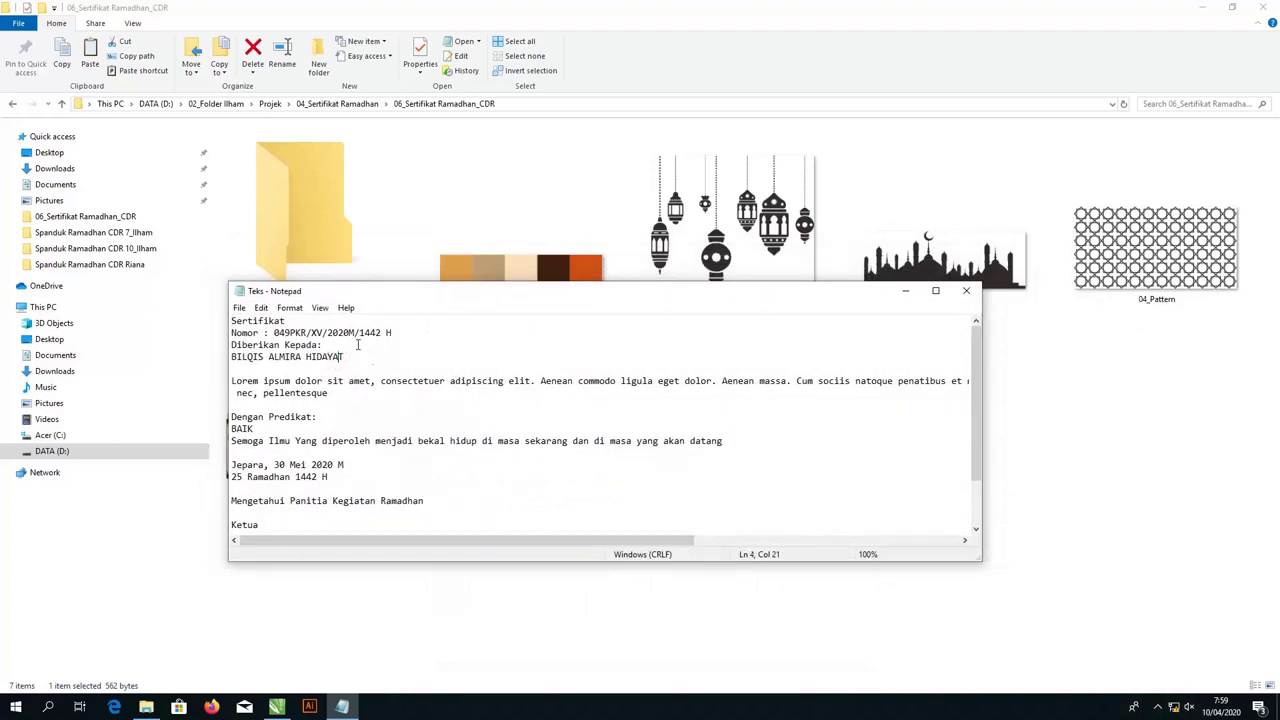
Step: Copy the first four lines of the text, from the Sertifikat title through the recipient's name
drag(329, 341, 262, 320)
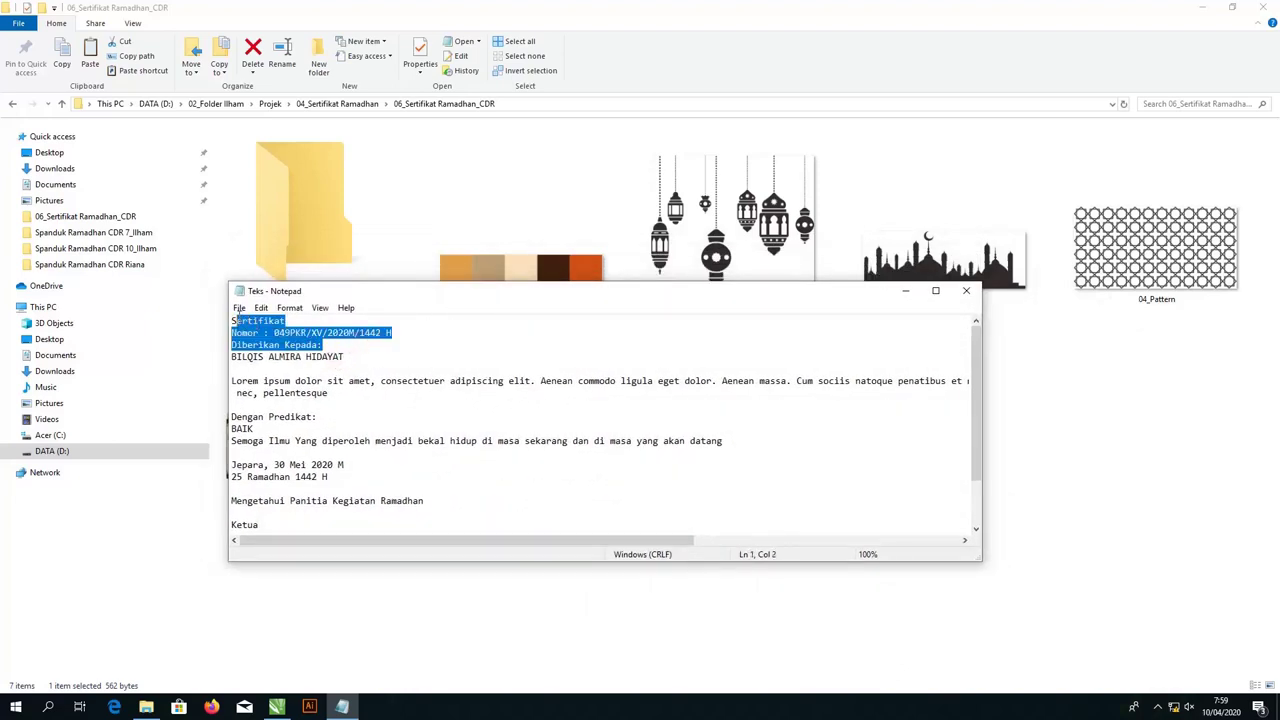
drag(345, 357, 231, 321)
right_click(297, 351)
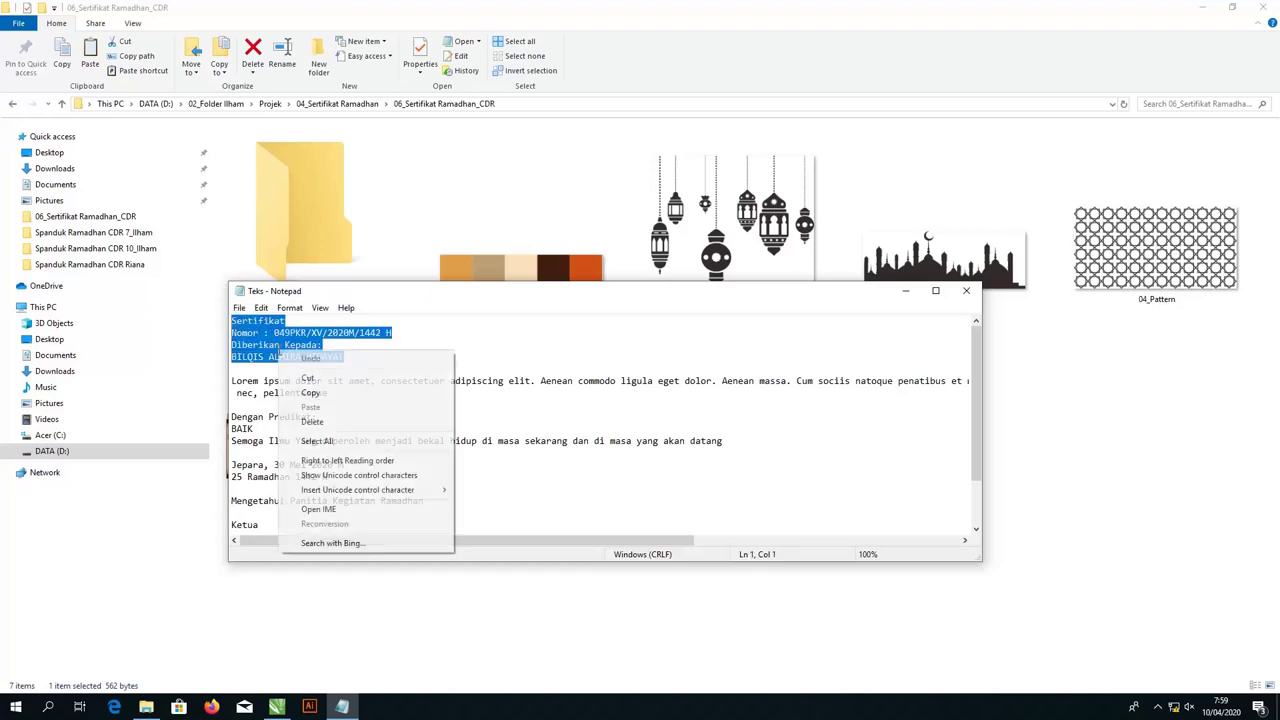
click(308, 393)
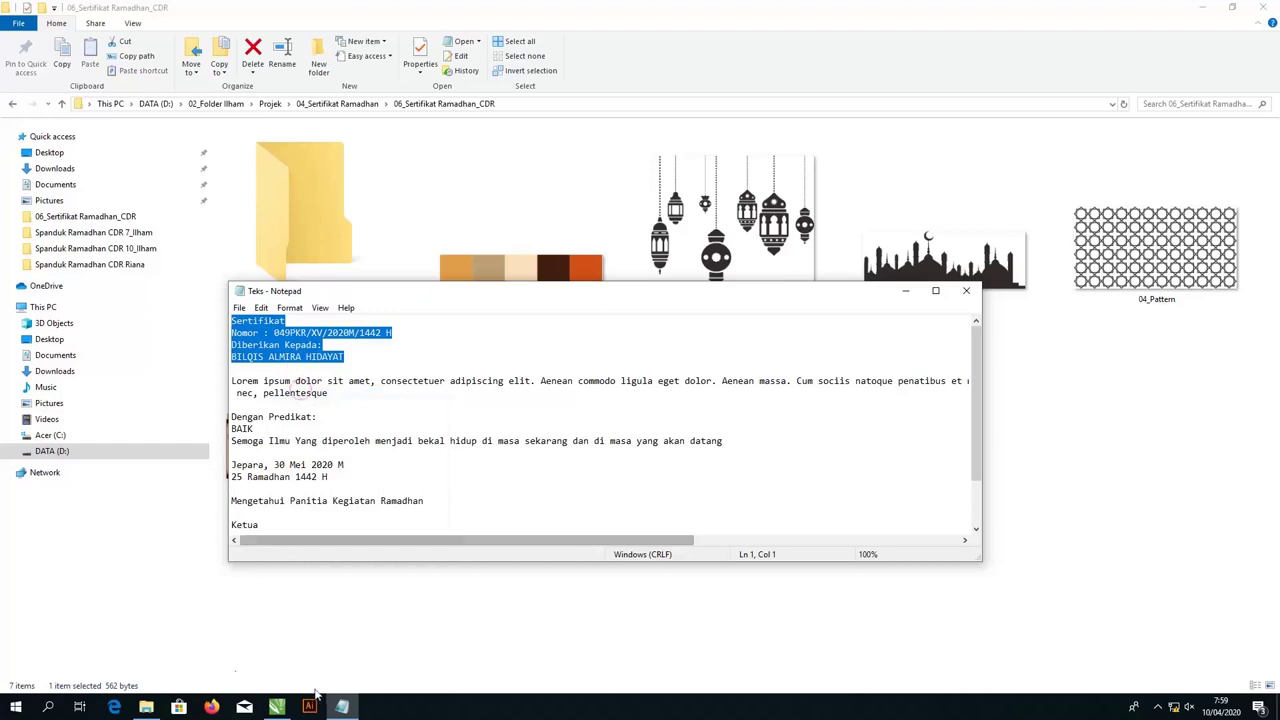
Step: Switch back to CorelDRAW and paste the copied lines as artistic text starting in the empty area left of the page
click(276, 707)
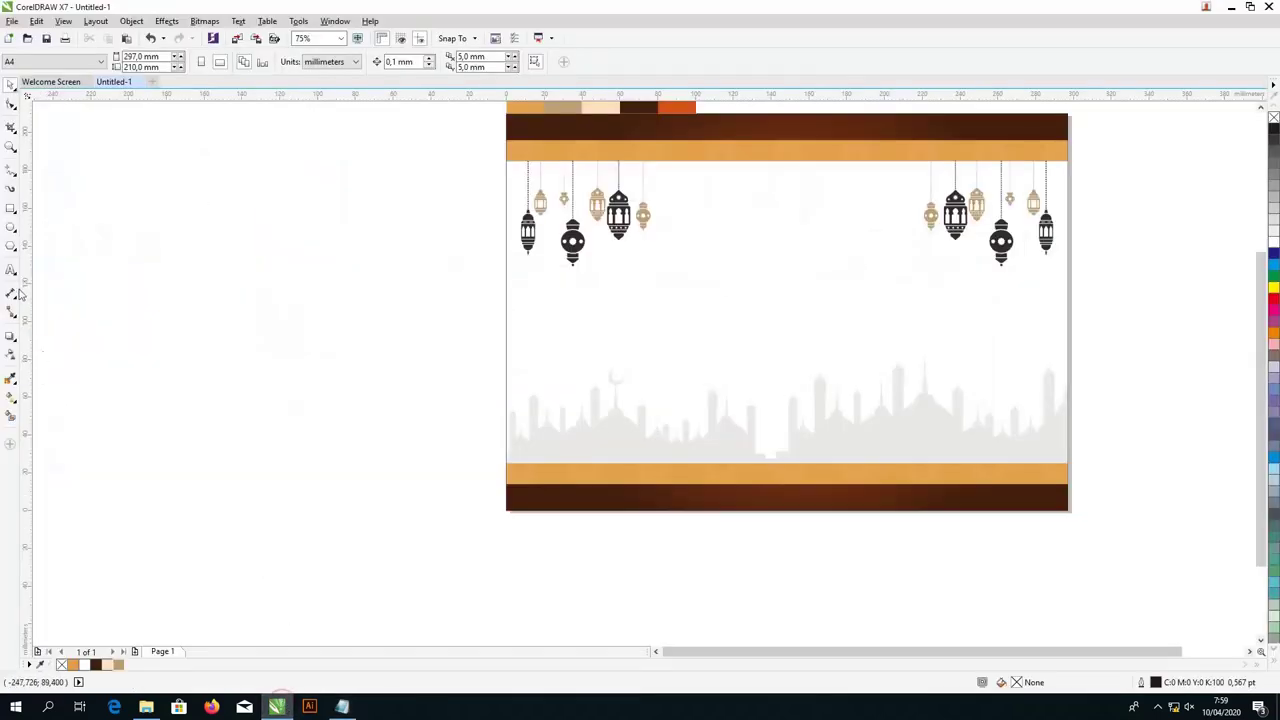
click(370, 256)
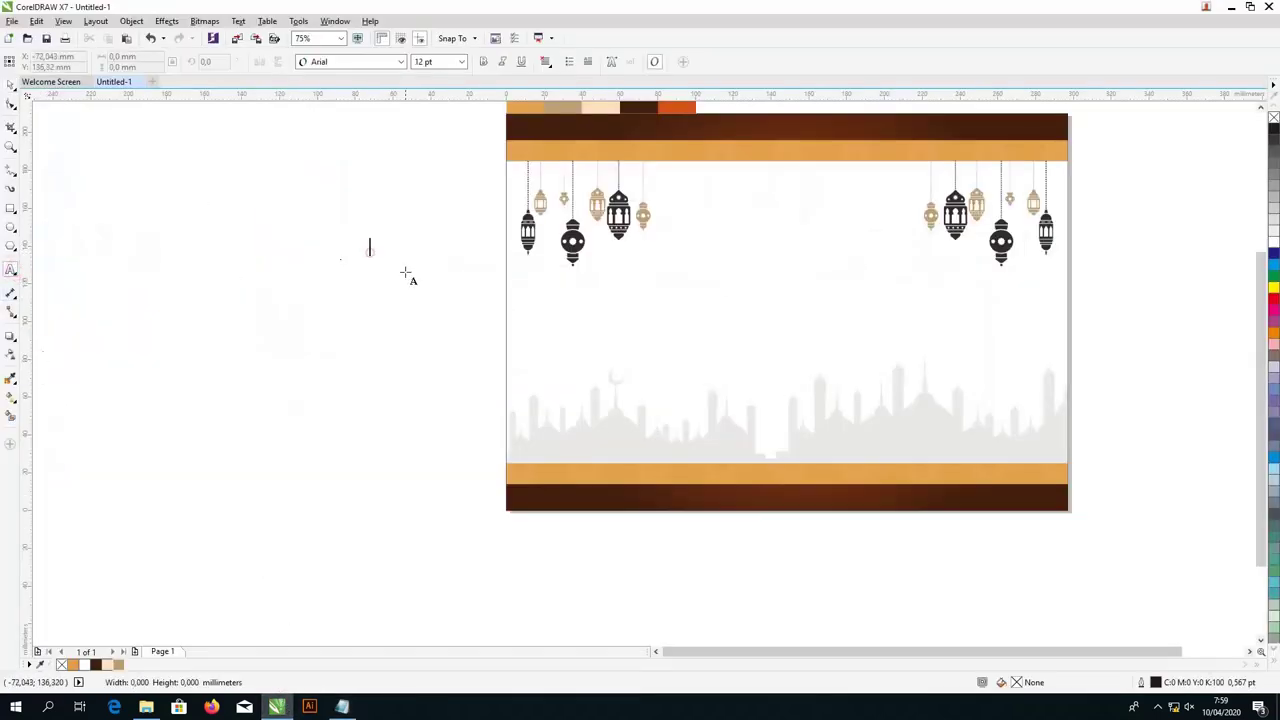
key(ctrl+v)
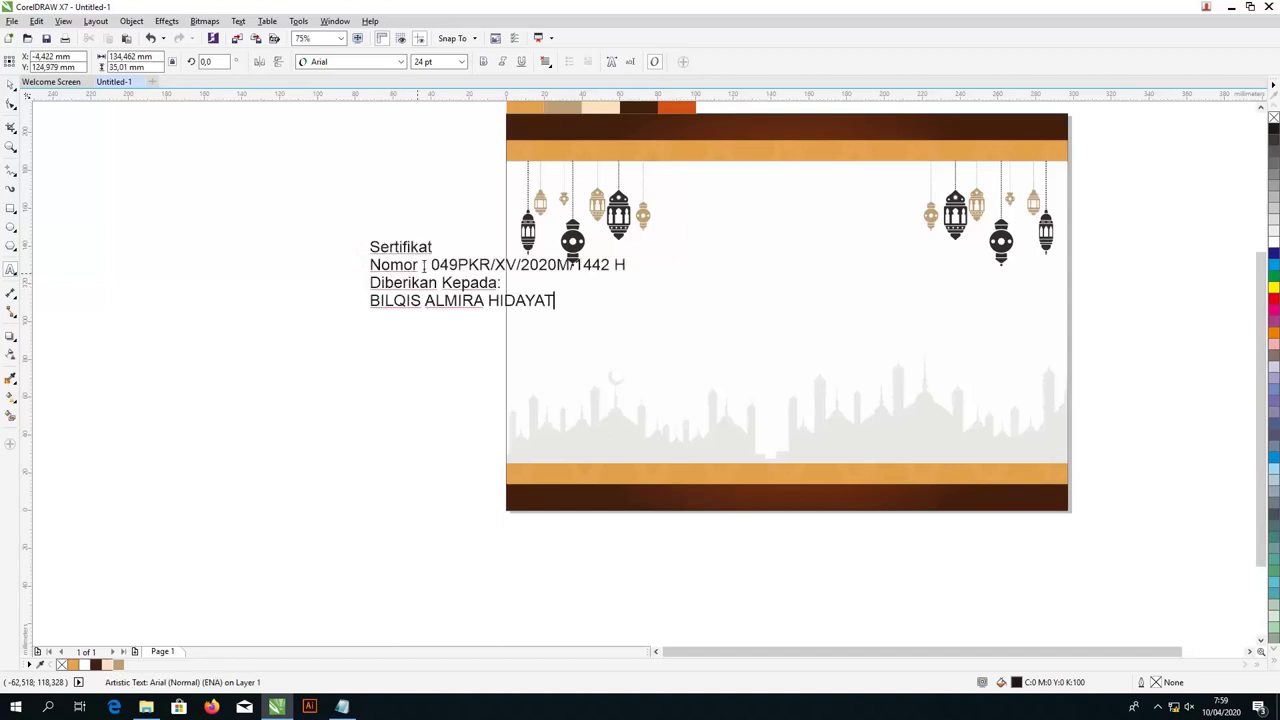
Step: Format the Sertifikat title line in the Srabi Script font at 80 pt
scroll(436, 255, up, 2)
double_click(445, 241)
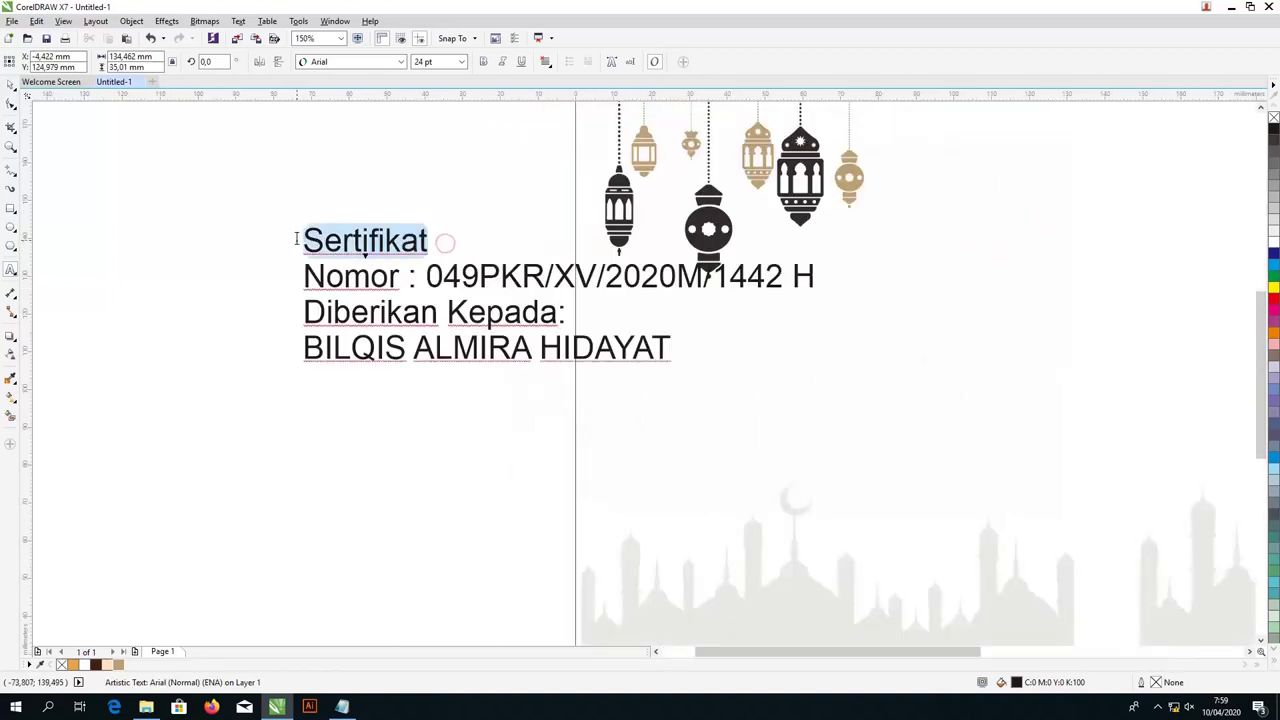
click(400, 62)
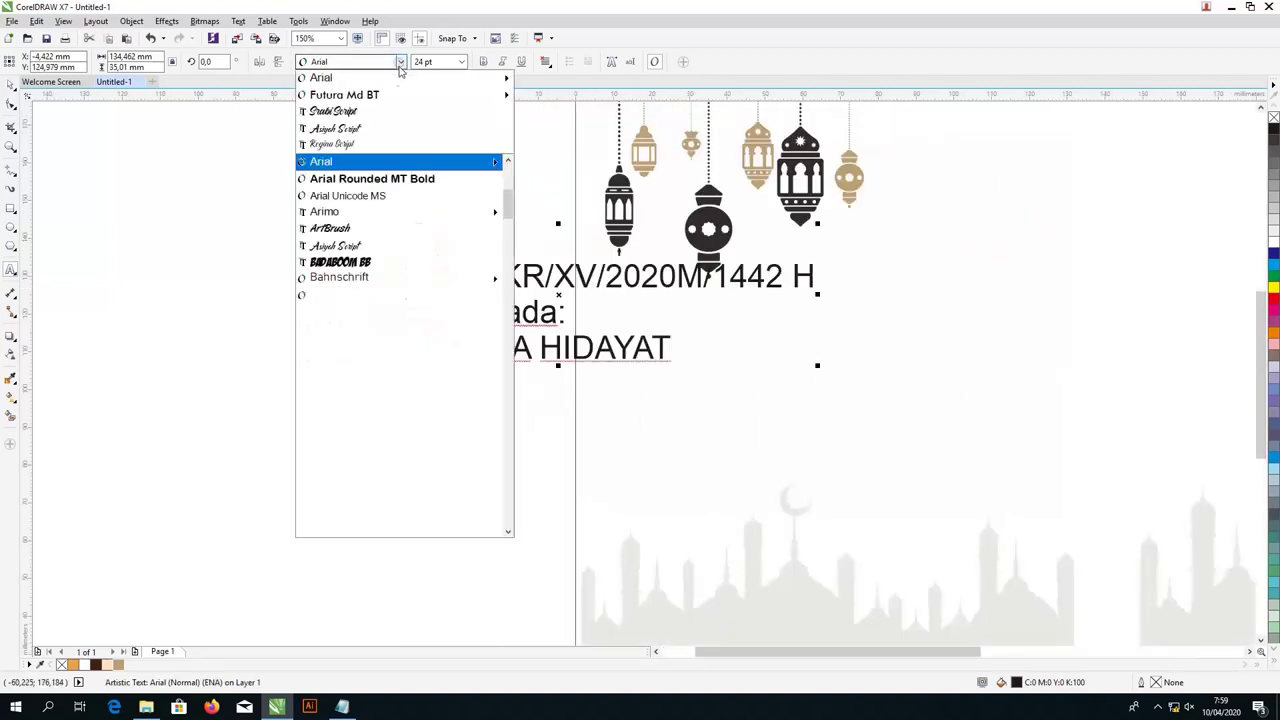
click(343, 111)
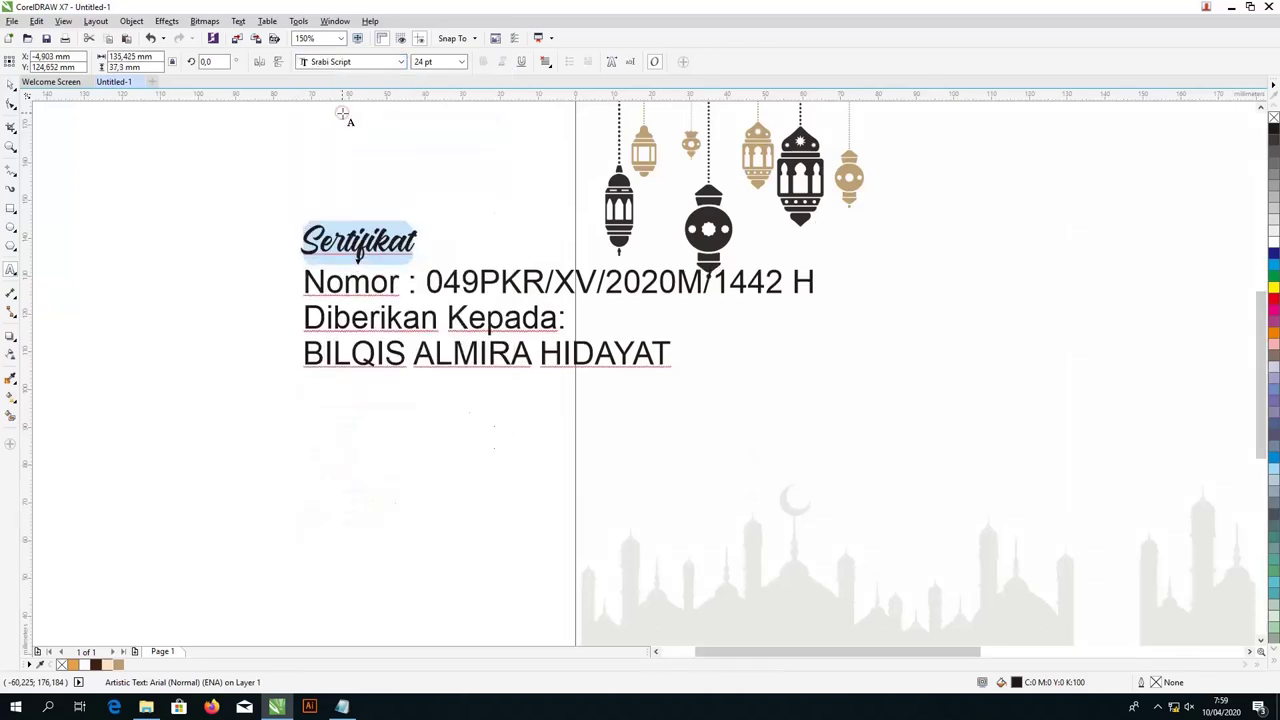
key(Tab)
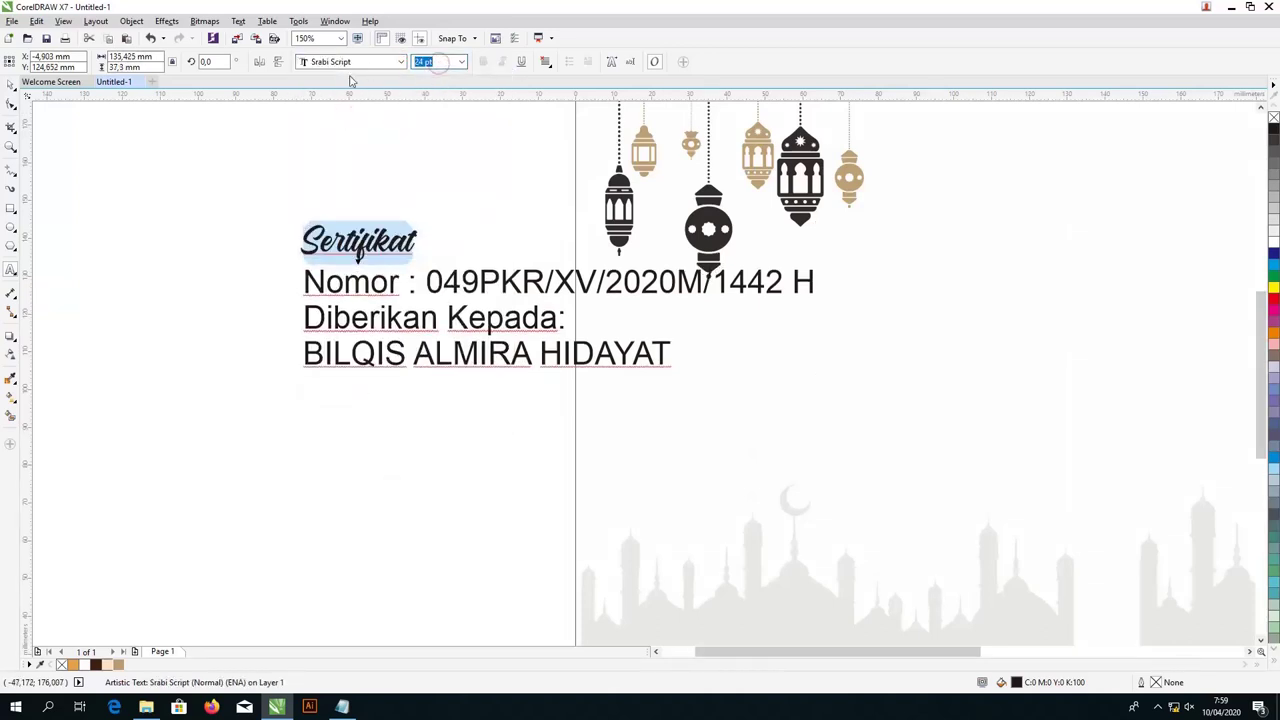
key(Return)
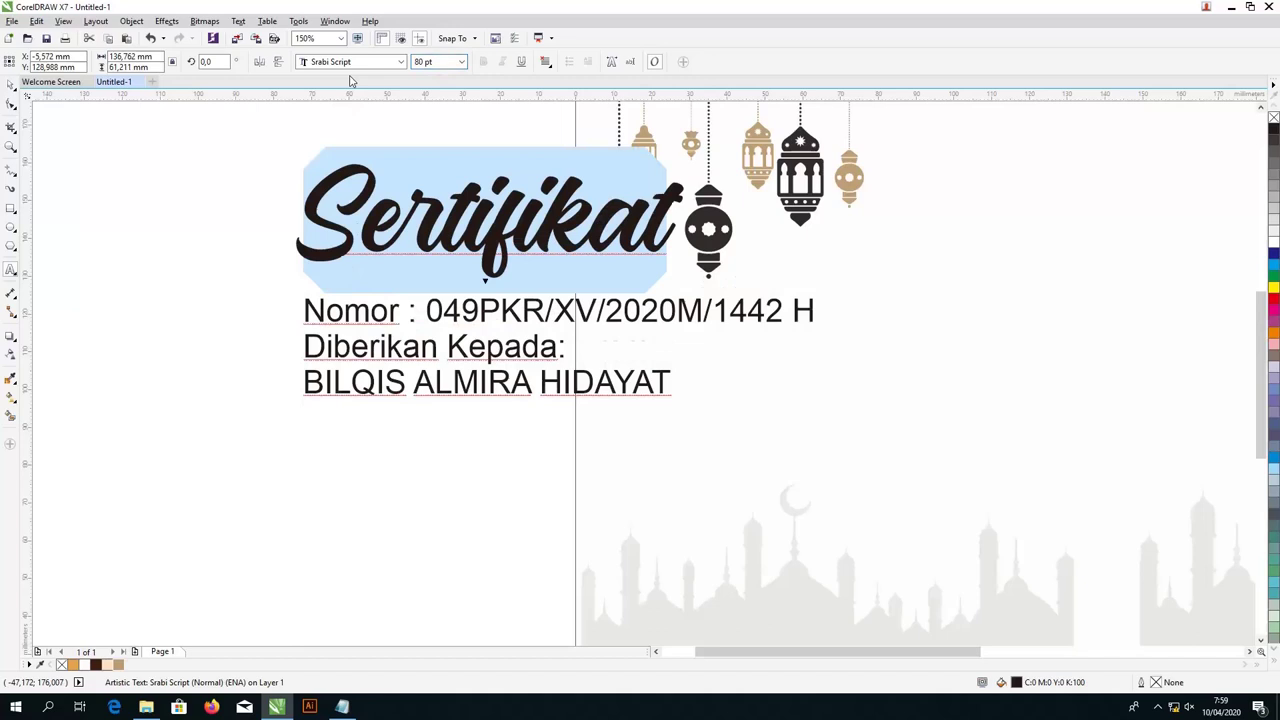
Step: Change the three lines below the Sertifikat title to the Futura Md BT font
click(382, 311)
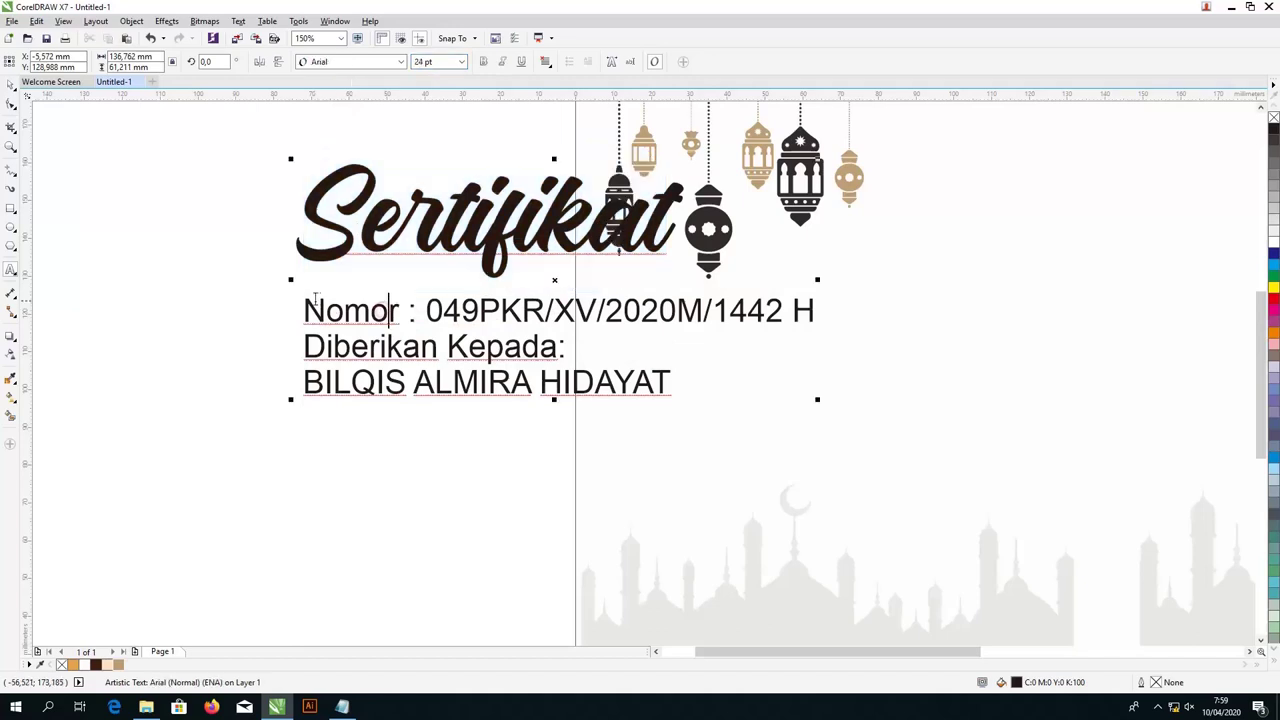
key(ctrl+a)
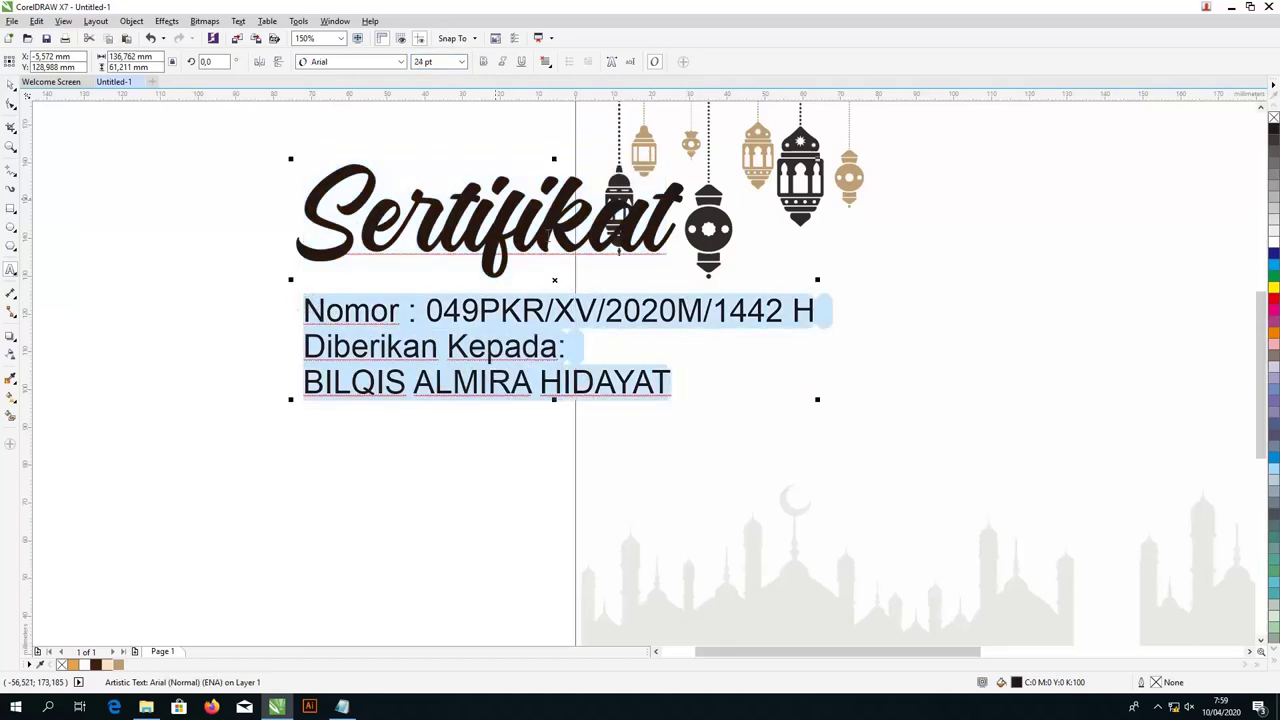
click(381, 66)
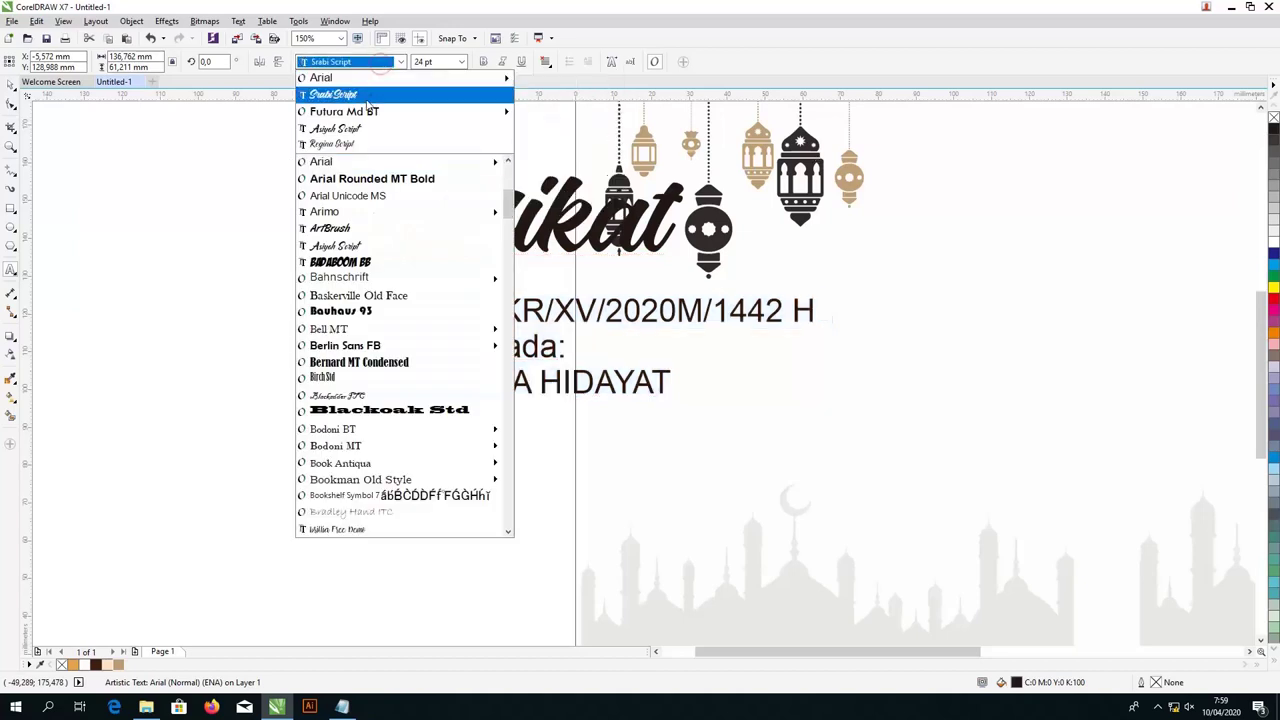
mouse_move(362, 113)
click(362, 112)
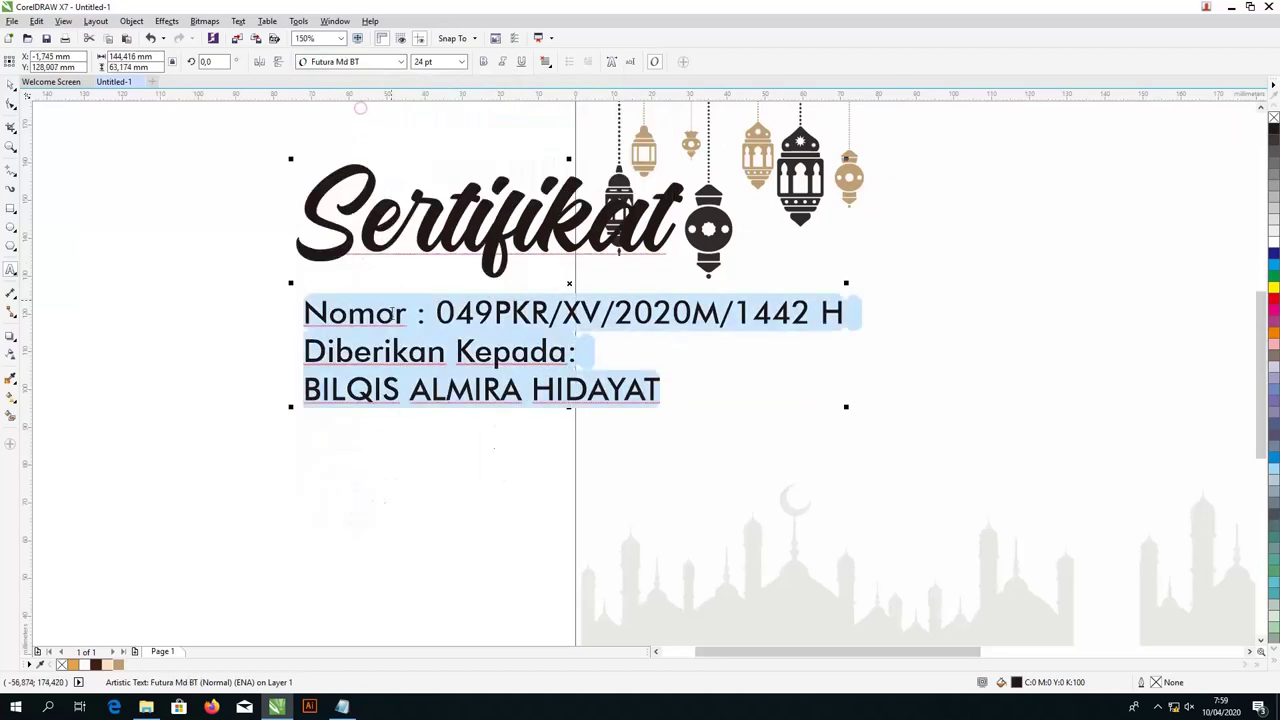
Step: Make the certificate number line bold
click(348, 312)
drag(300, 312, 853, 297)
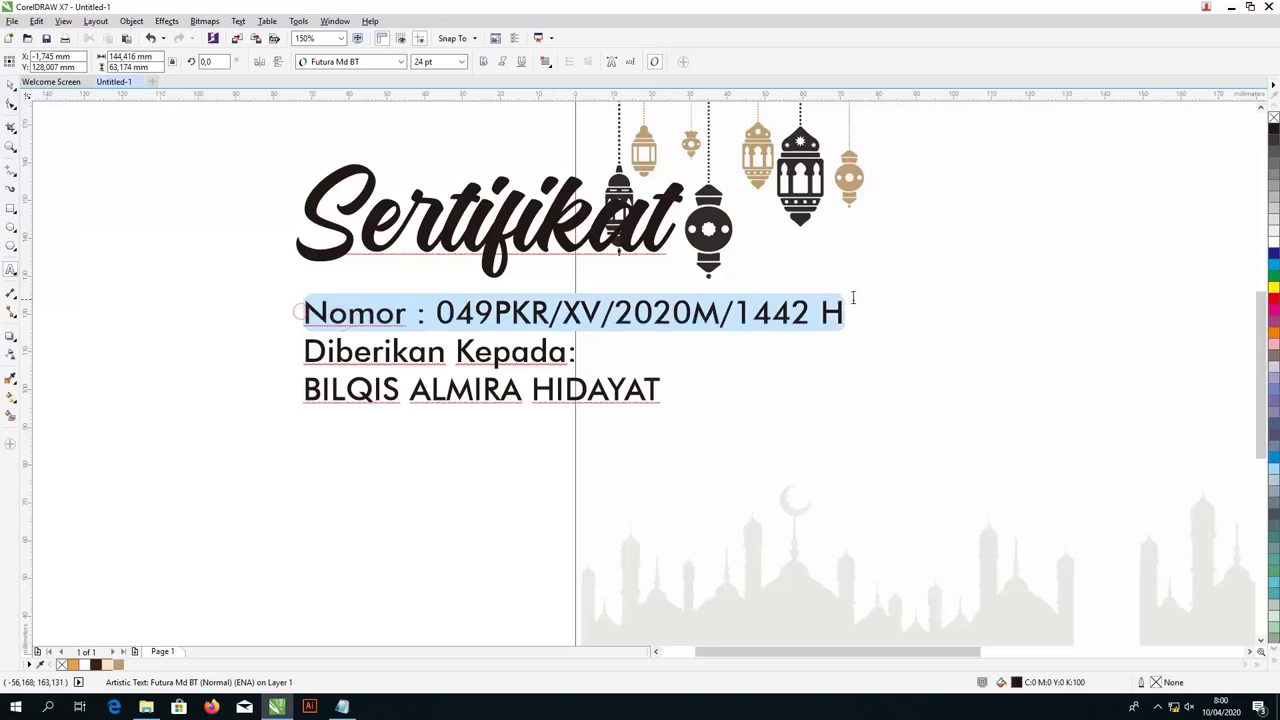
click(483, 63)
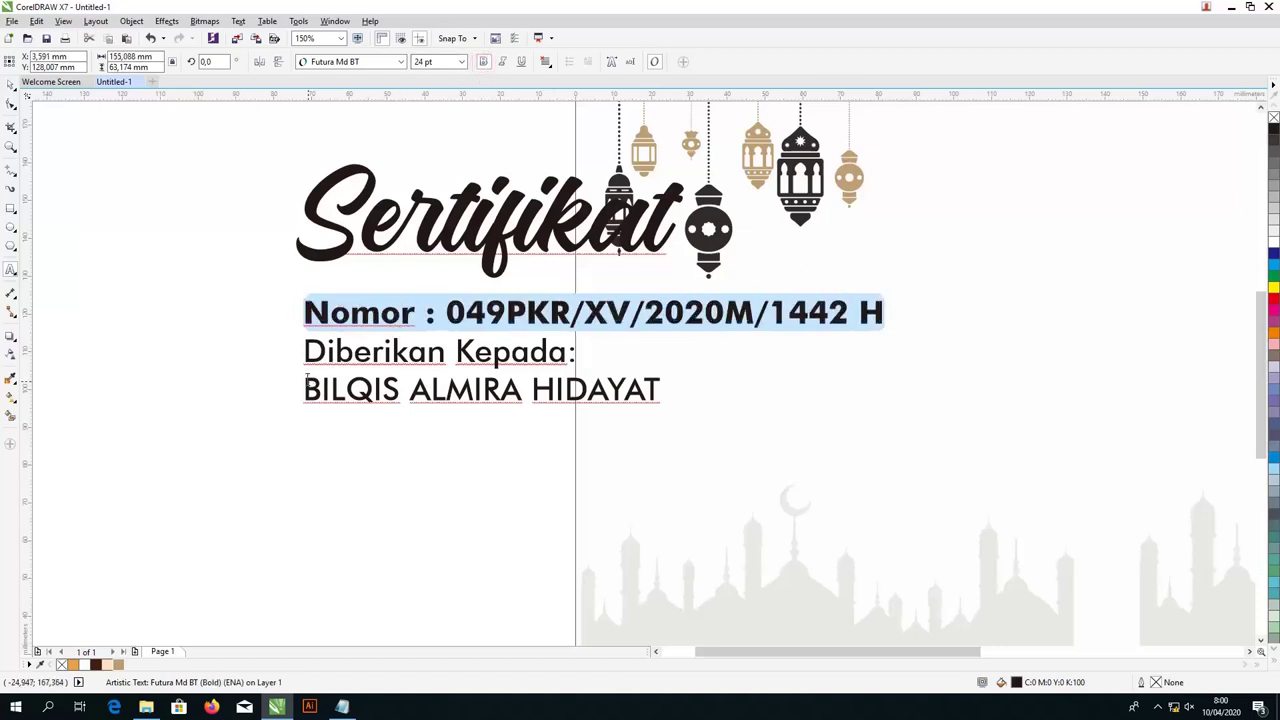
Step: Set the recipient's name to 26 pt and the Nomor and Diberikan Kepada lines to 13 pt
drag(304, 389, 662, 392)
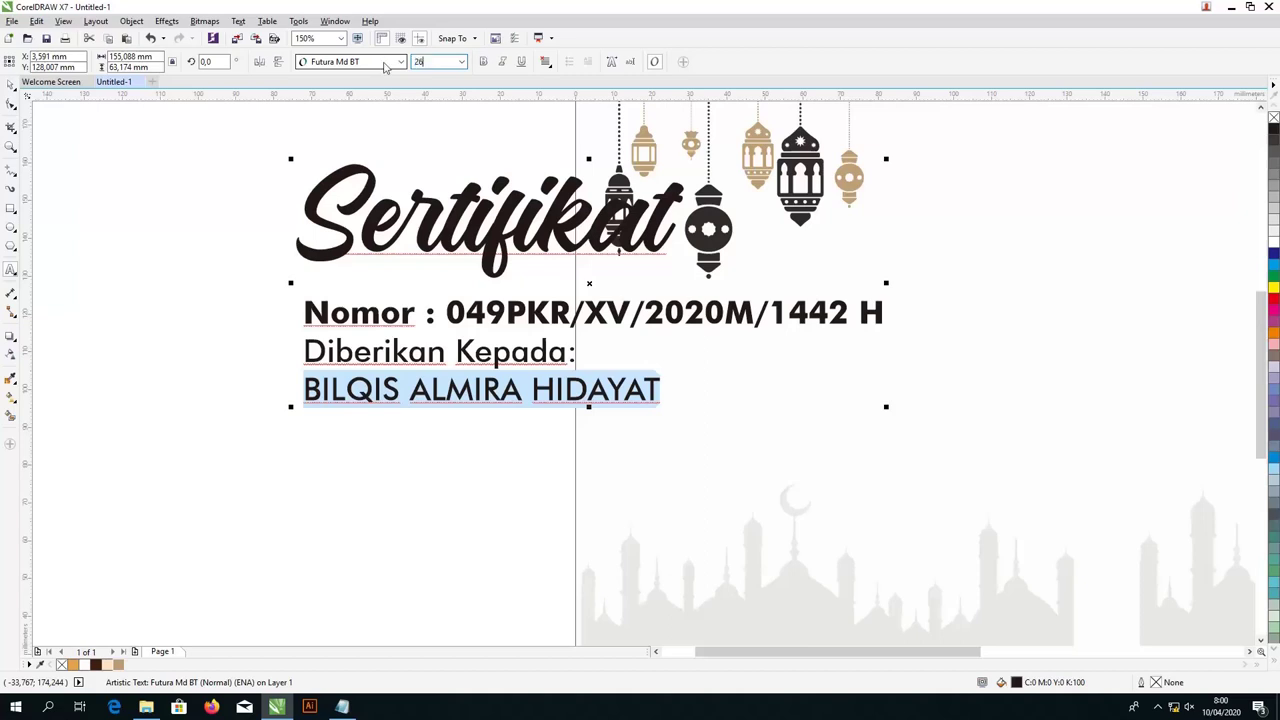
key(Return)
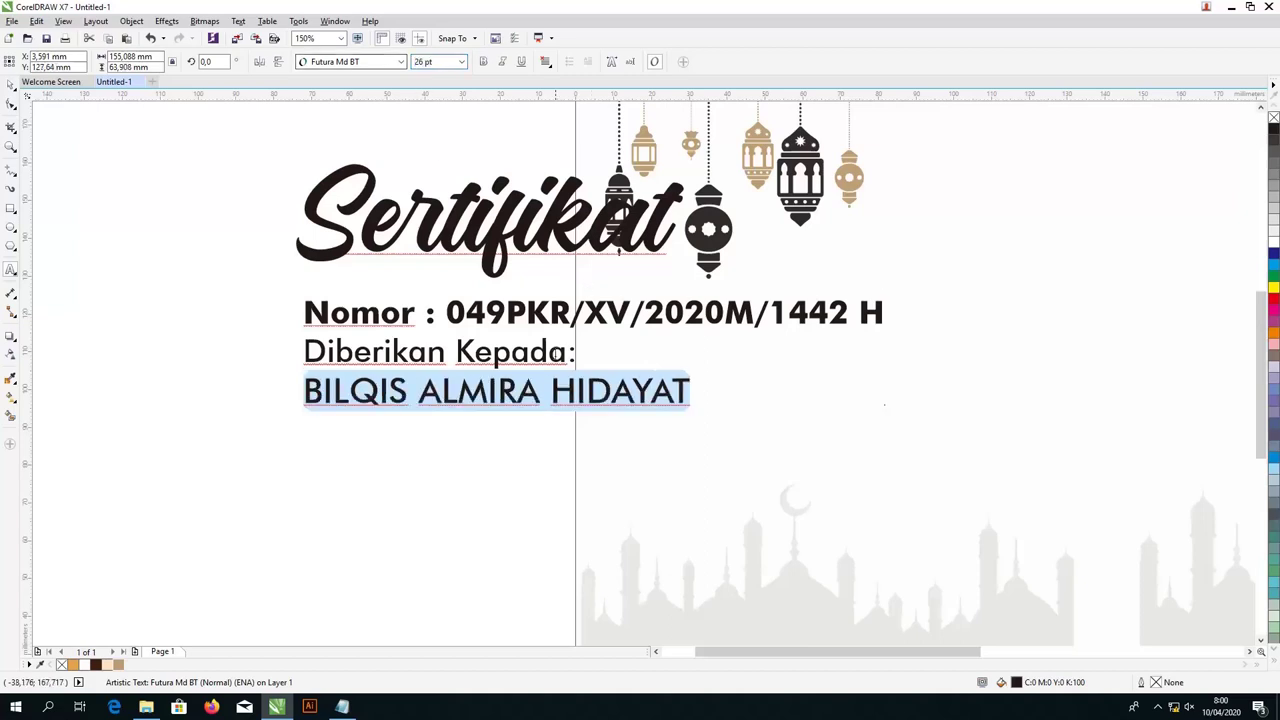
drag(578, 352, 292, 296)
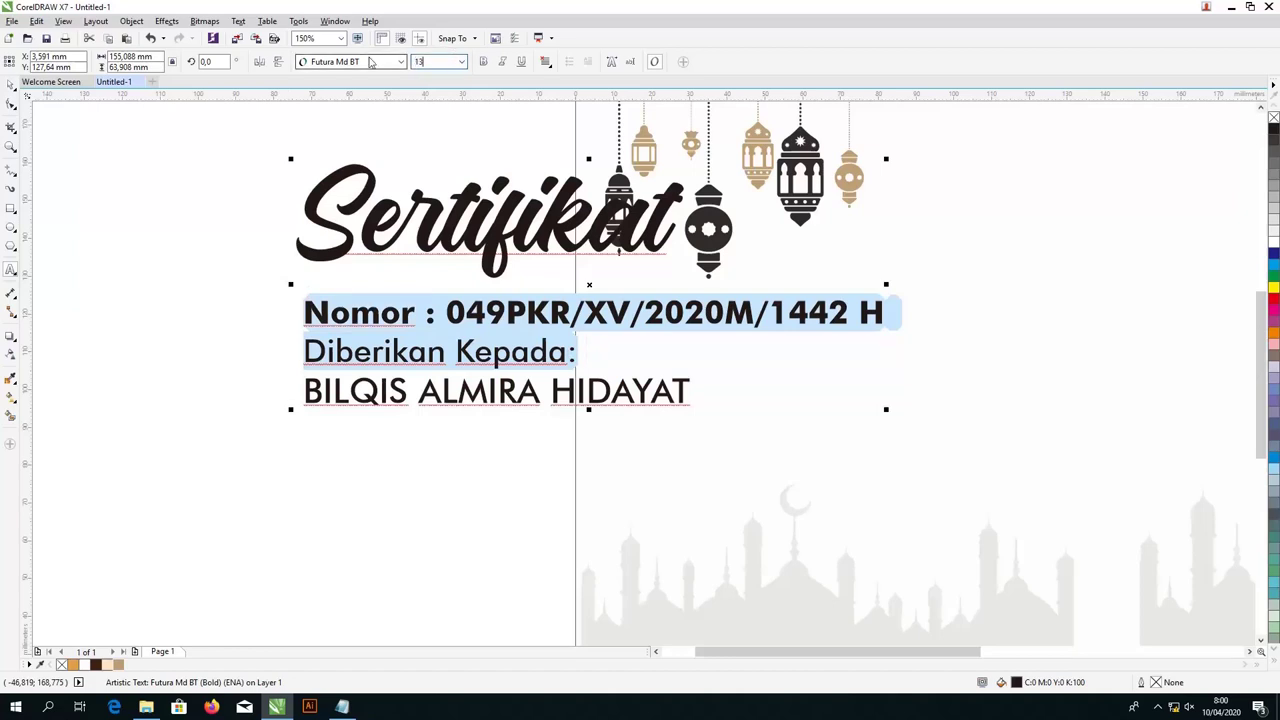
key(Return)
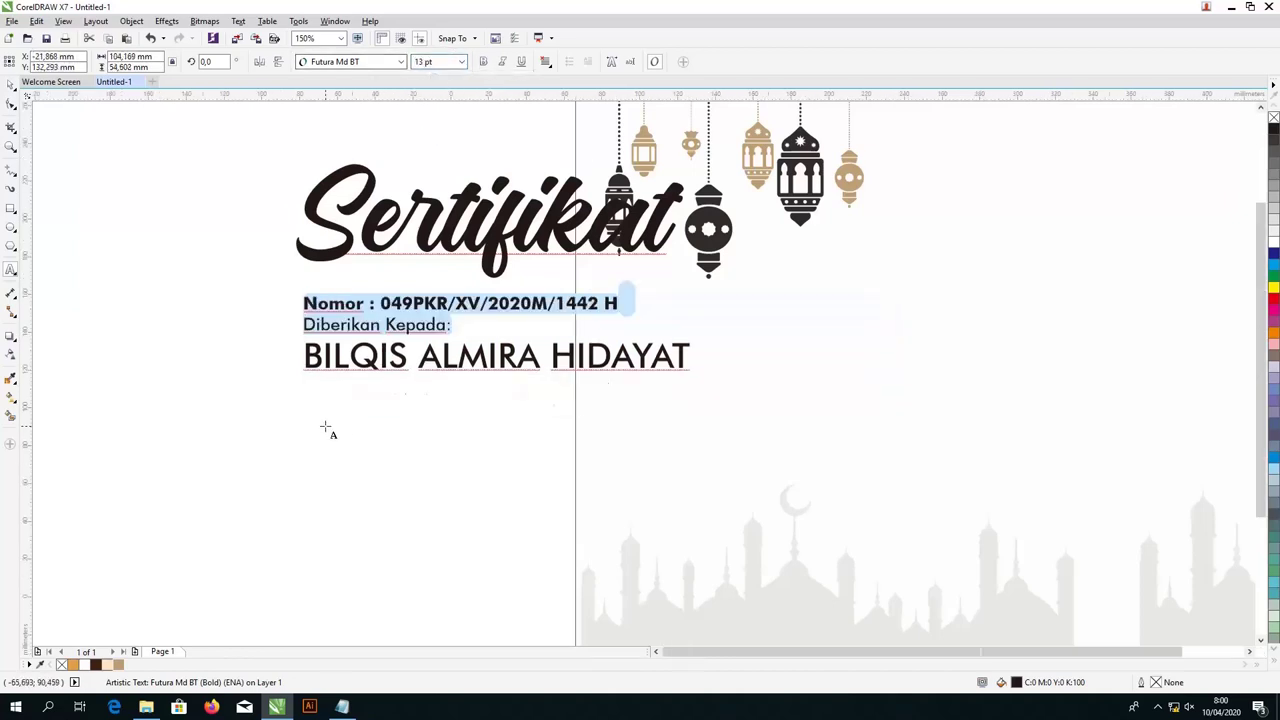
Step: Make the recipient's name line bold and underlined
scroll(440, 410, down, 2)
scroll(445, 376, up, 2)
scroll(445, 376, down, 2)
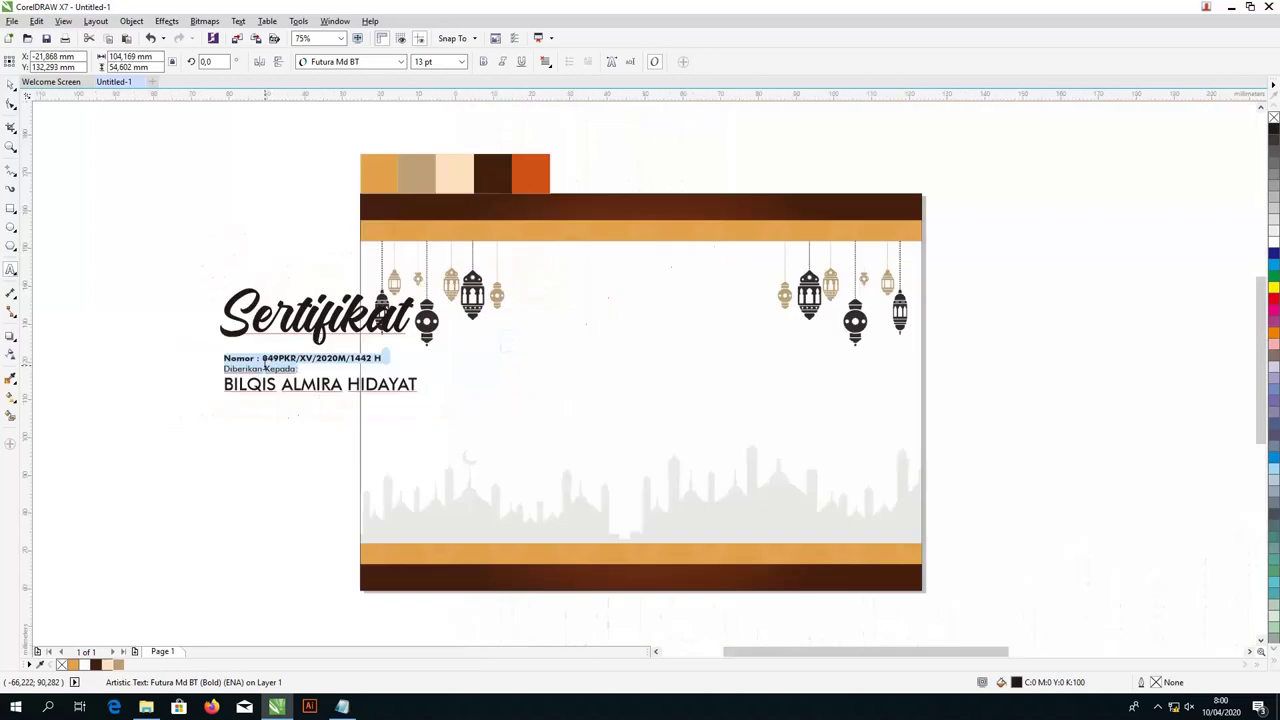
scroll(445, 376, up, 2)
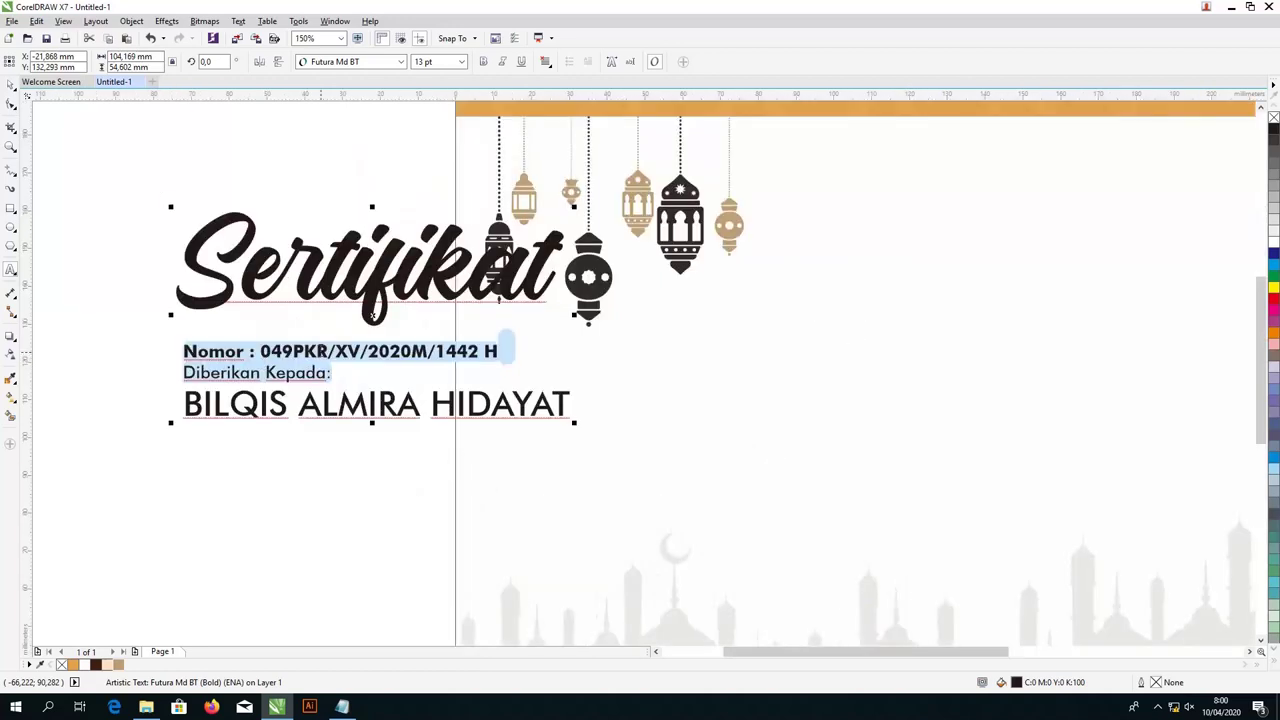
drag(184, 404, 594, 405)
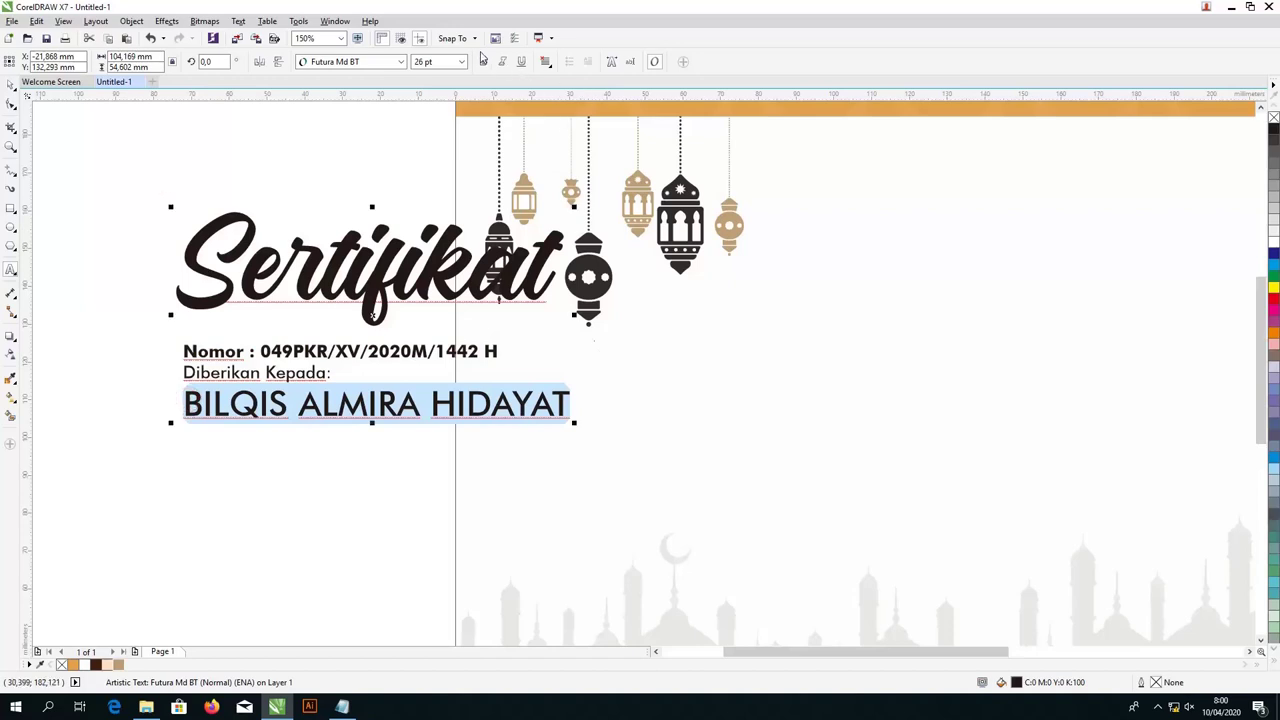
click(484, 61)
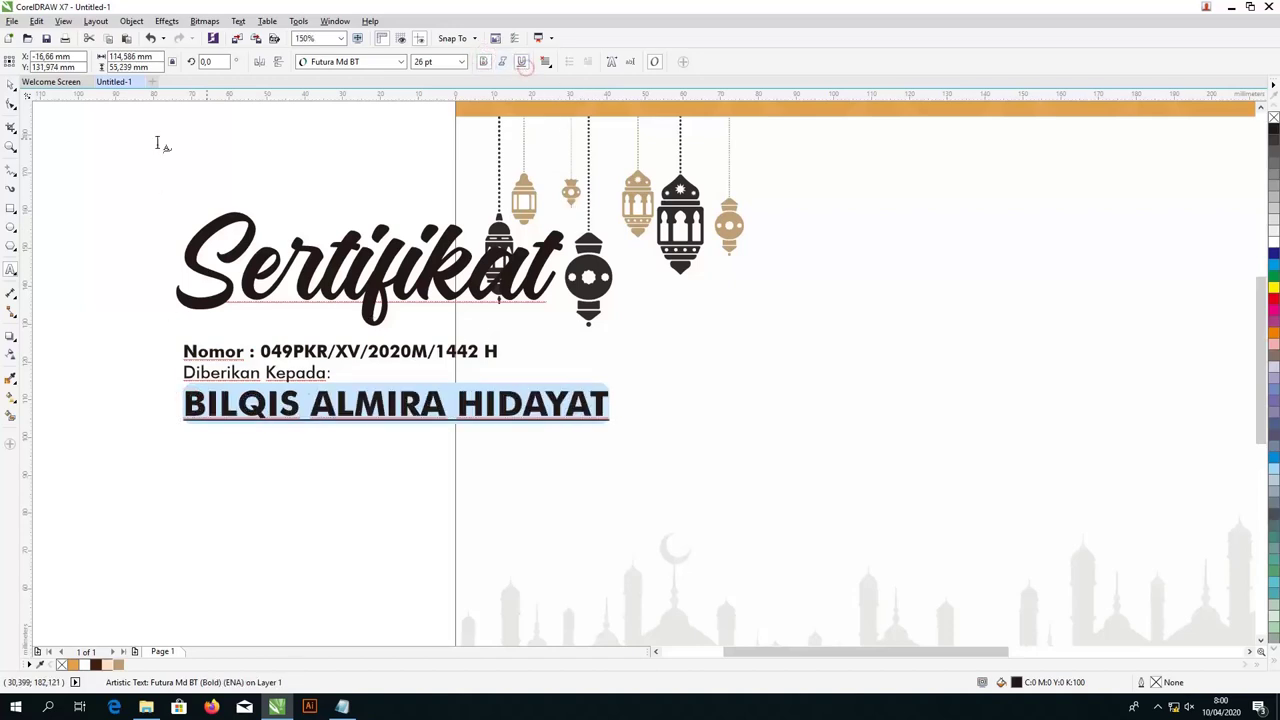
Step: Centre the text block horizontally on the white certificate background
click(10, 87)
scroll(543, 363, down, 2)
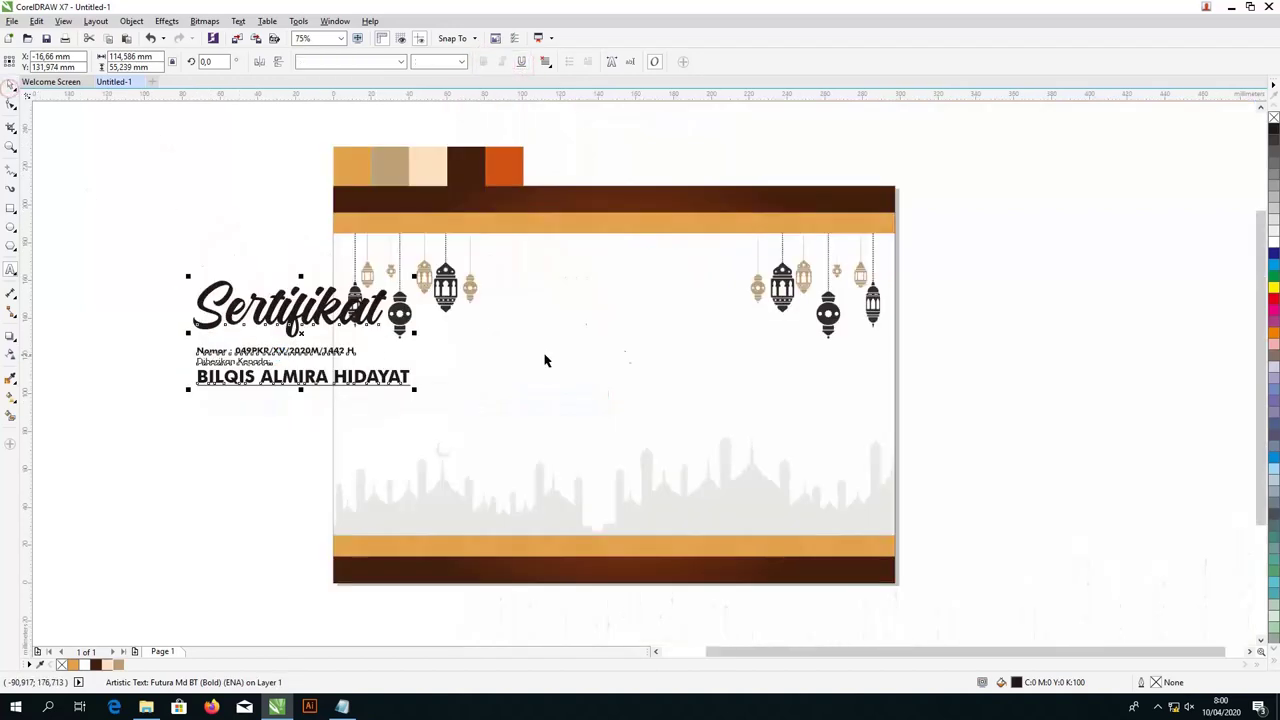
shift+click(648, 350)
key(c)
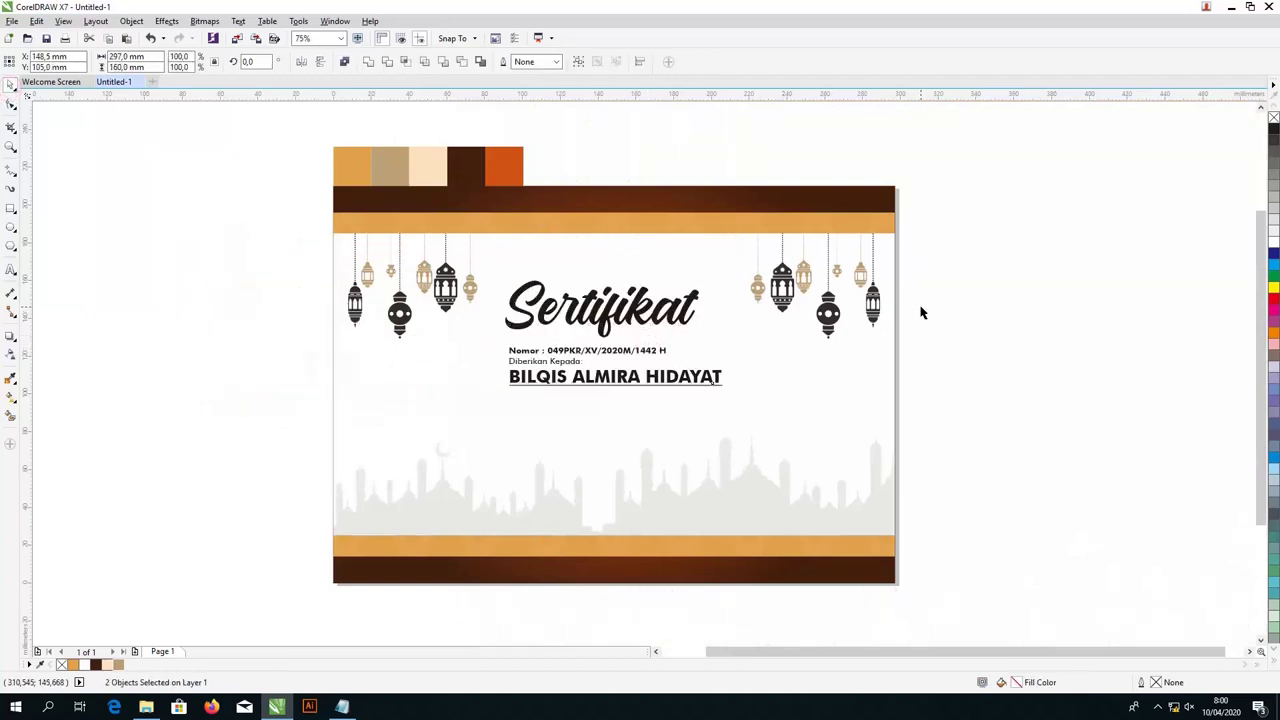
Step: Set the alignment of the certificate text block's lines to Center
shift+click(920, 306)
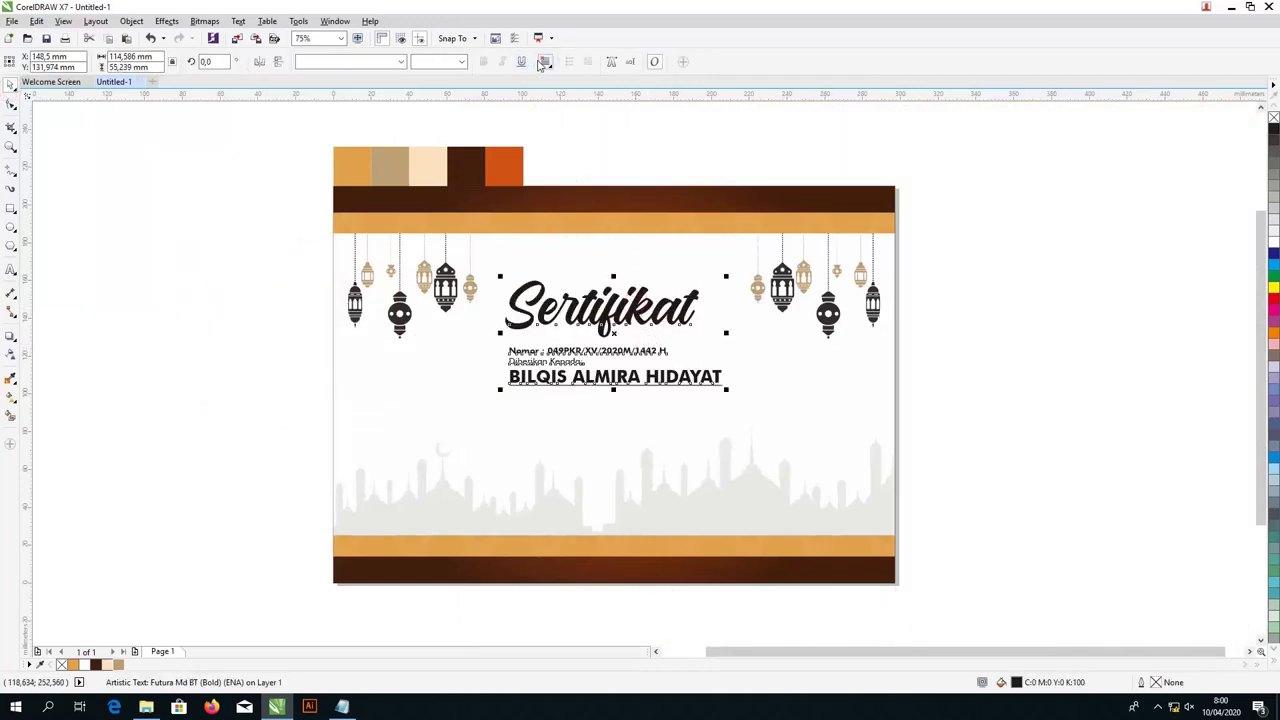
click(544, 62)
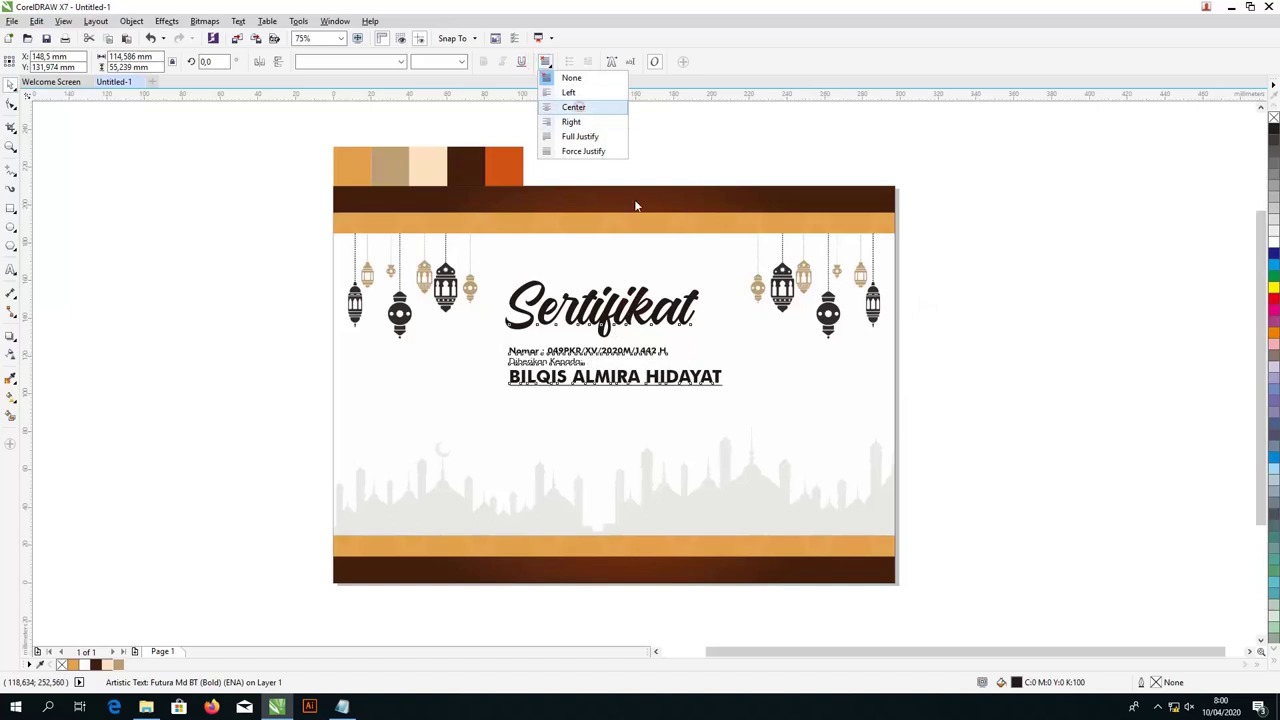
click(573, 107)
click(669, 163)
Step: Move the text block up to just below the upper orange strip, with its centre at about Y 152.6 mm
scroll(600, 355, up, 2)
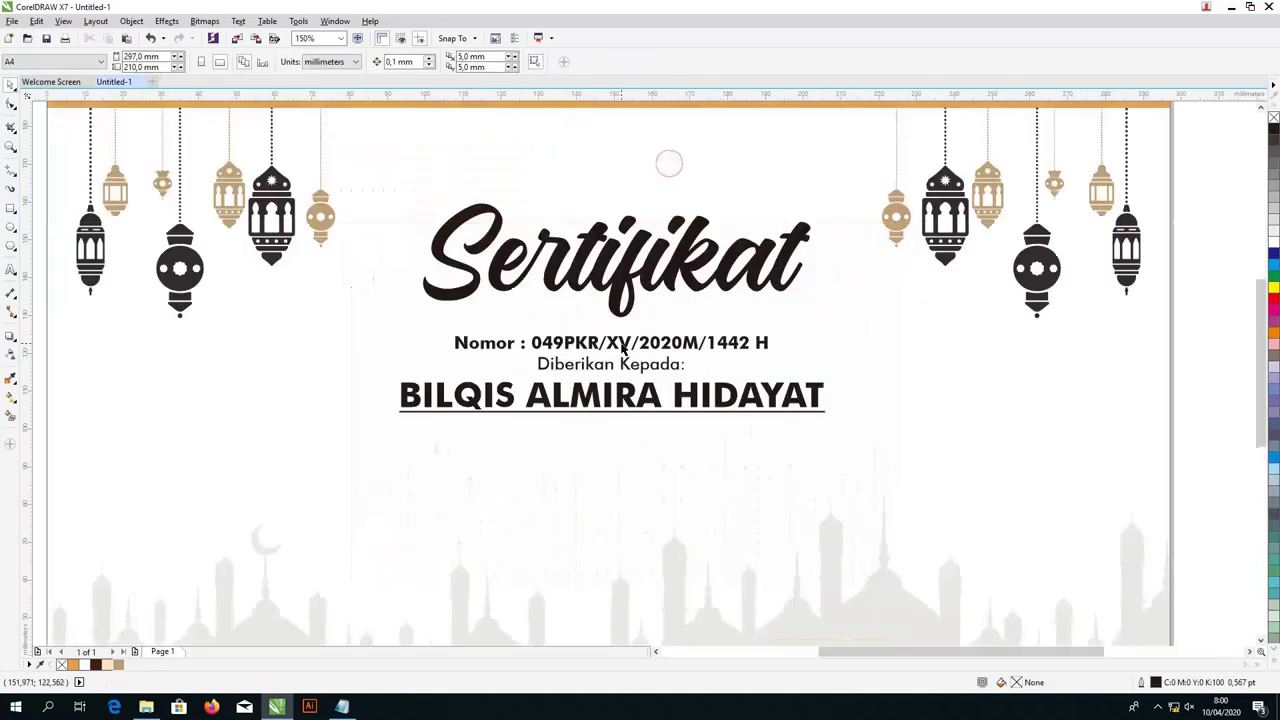
click(622, 345)
drag(622, 343, 628, 264)
scroll(616, 296, down, 2)
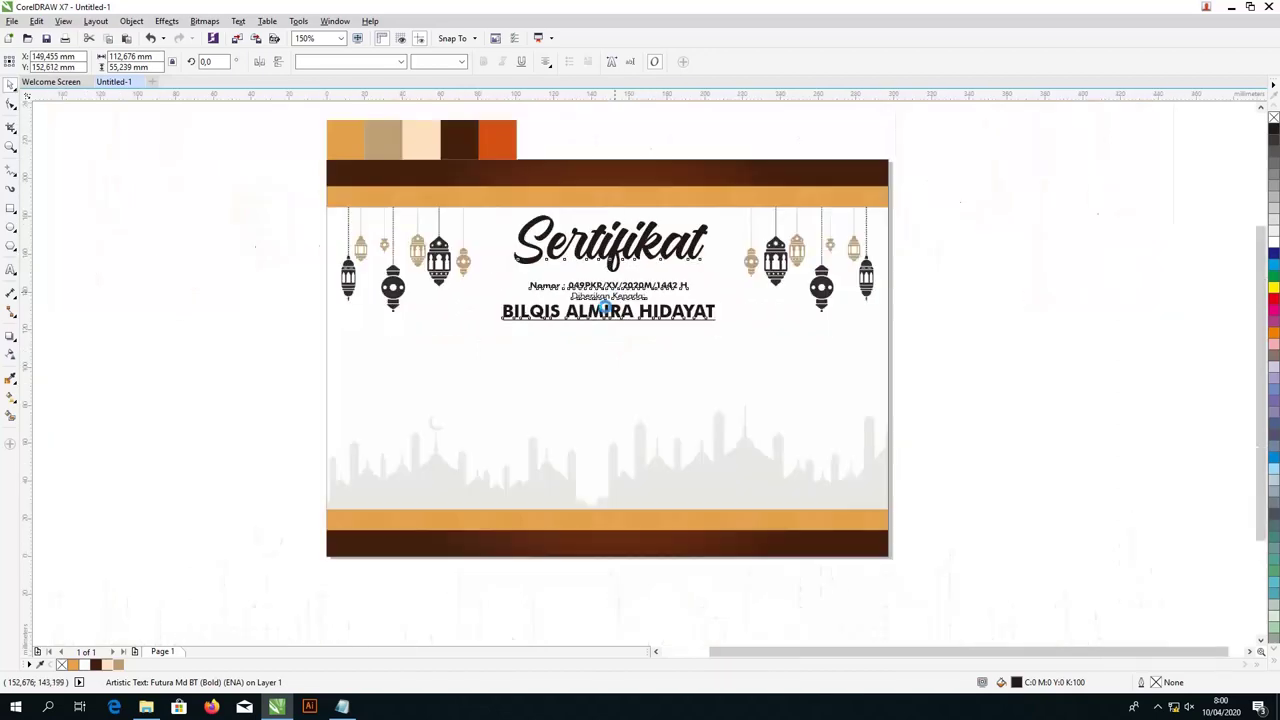
Step: Break the text block apart so that each line is a separate text object
scroll(612, 304, up, 2)
scroll(614, 301, down, 2)
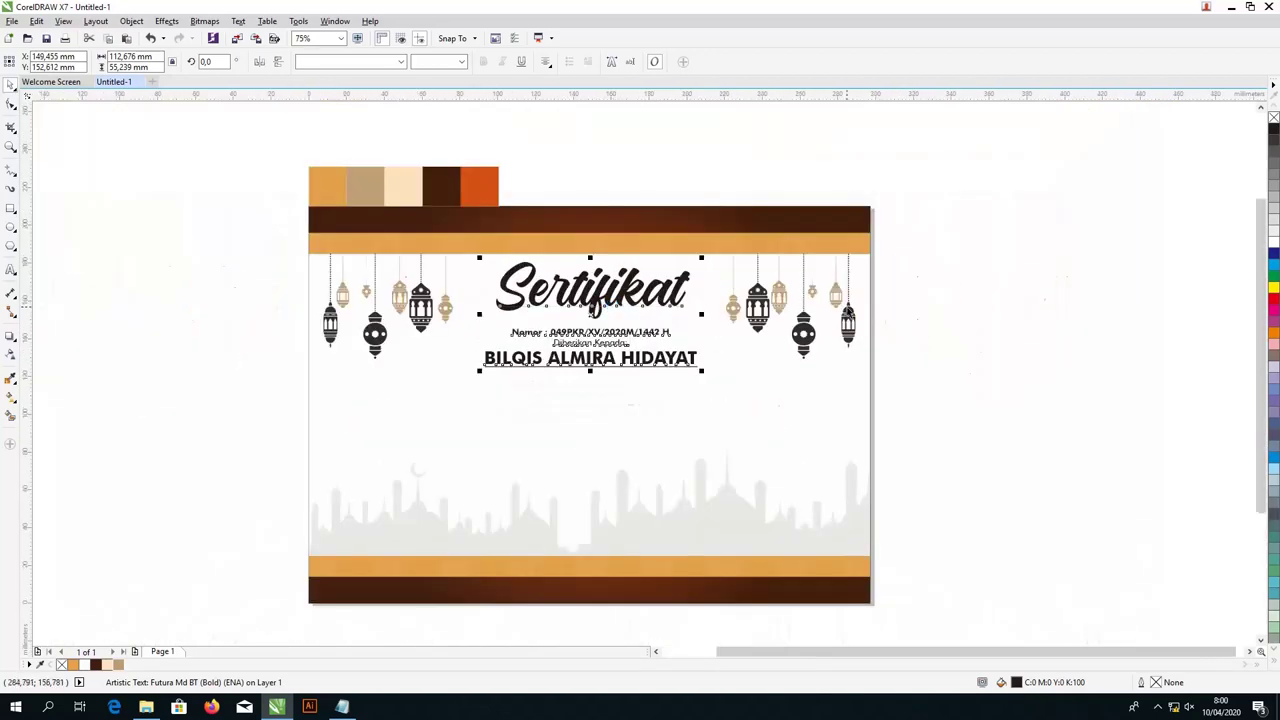
scroll(848, 305, up, 2)
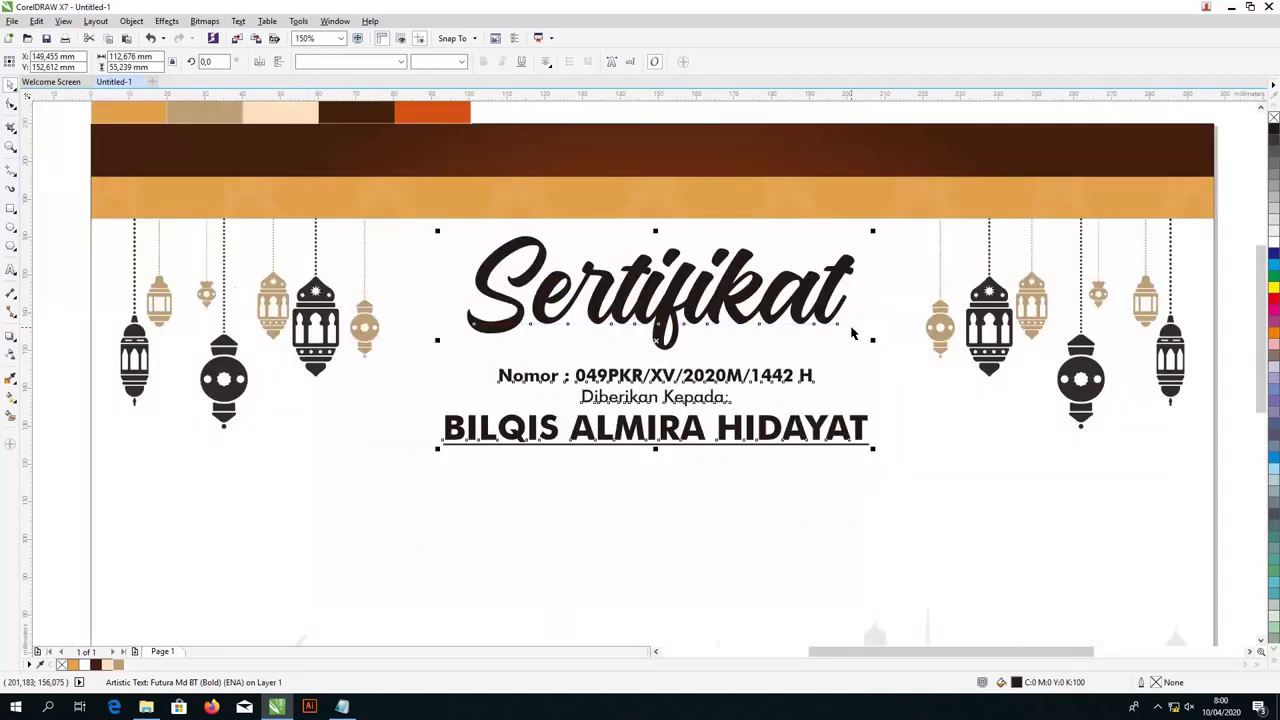
scroll(686, 348, down, 2)
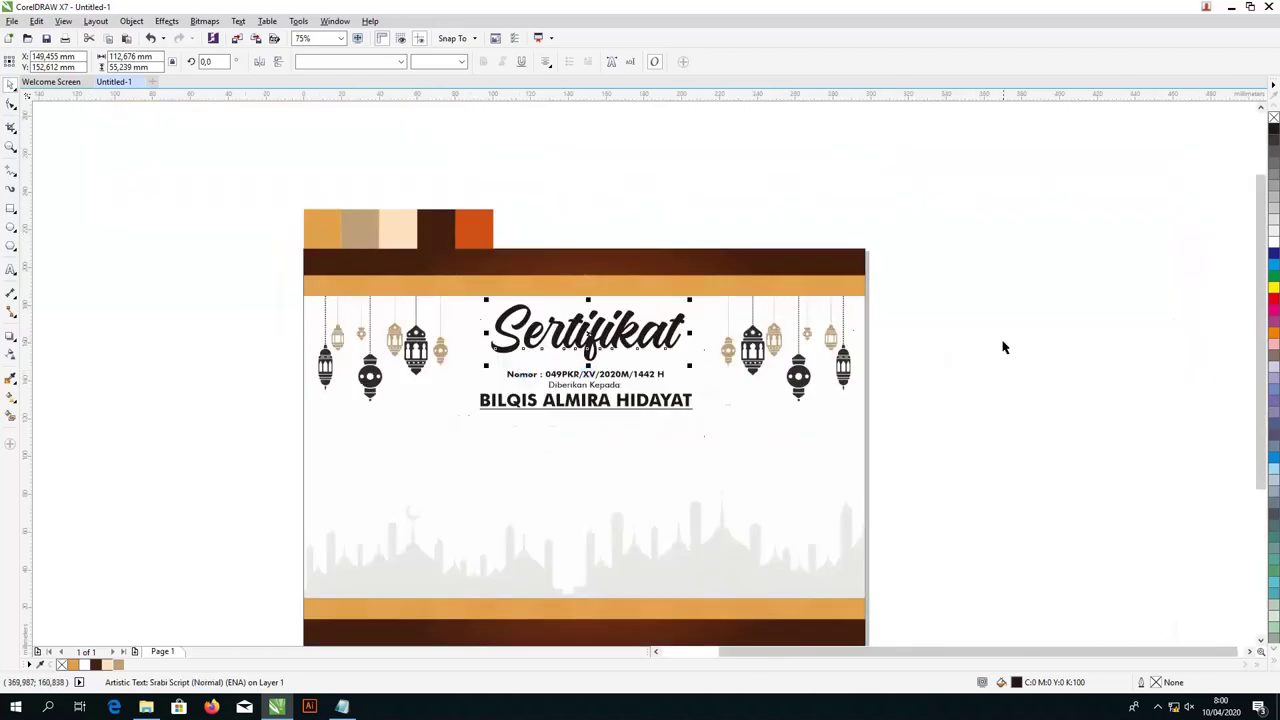
click(1000, 341)
Step: Move the certificate number line and the Diberikan Kepada line up, closer together beneath the Sertifikat title
scroll(558, 365, up, 2)
scroll(548, 378, up, 1)
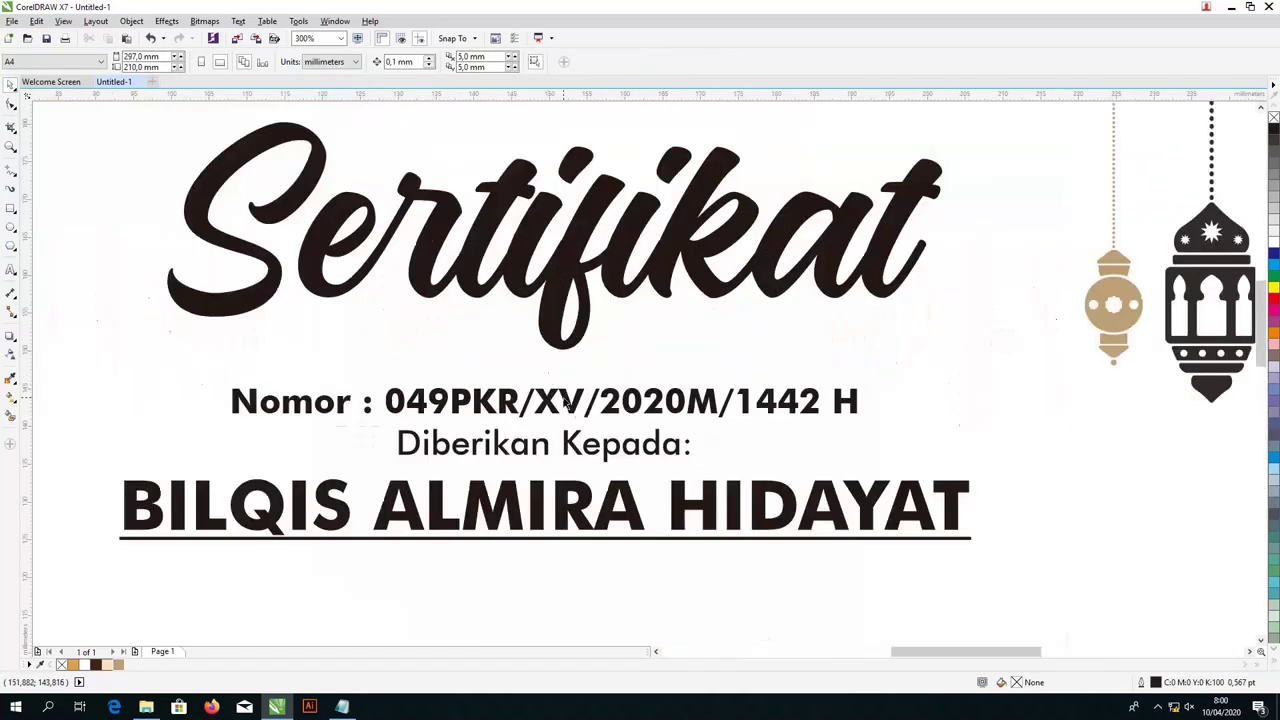
drag(565, 400, 562, 378)
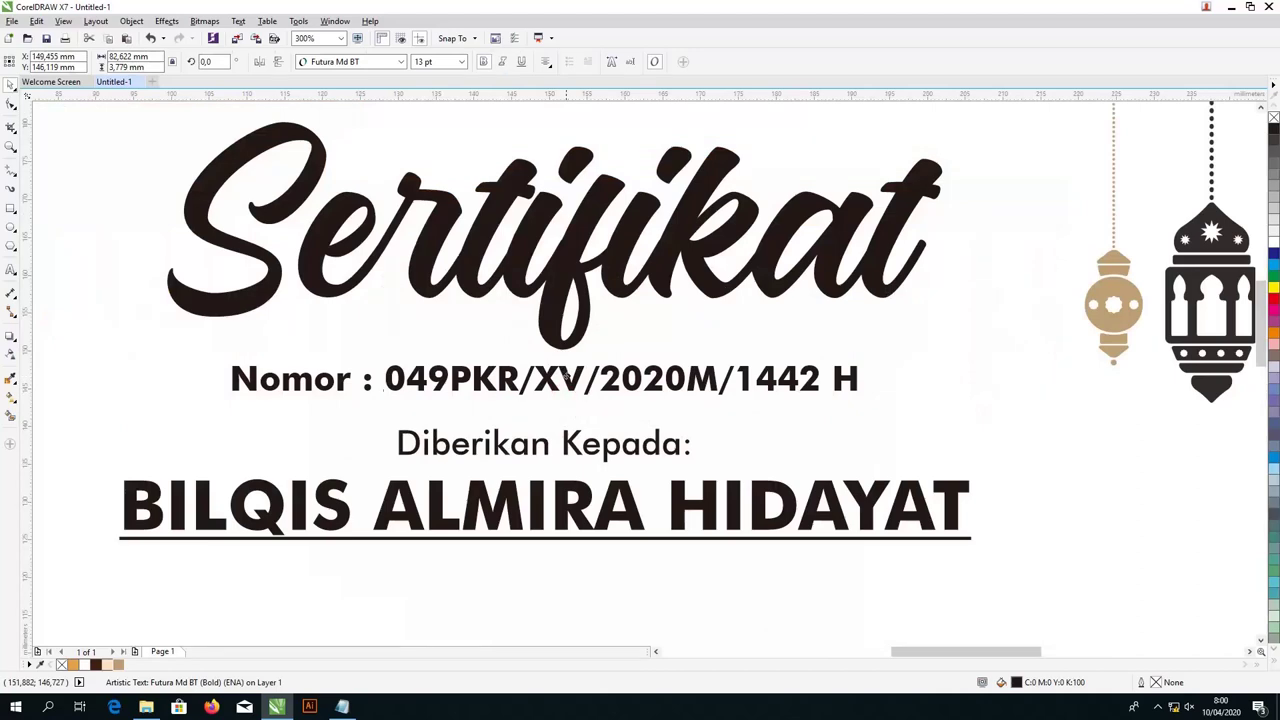
scroll(570, 434, up, 1)
drag(570, 434, 572, 411)
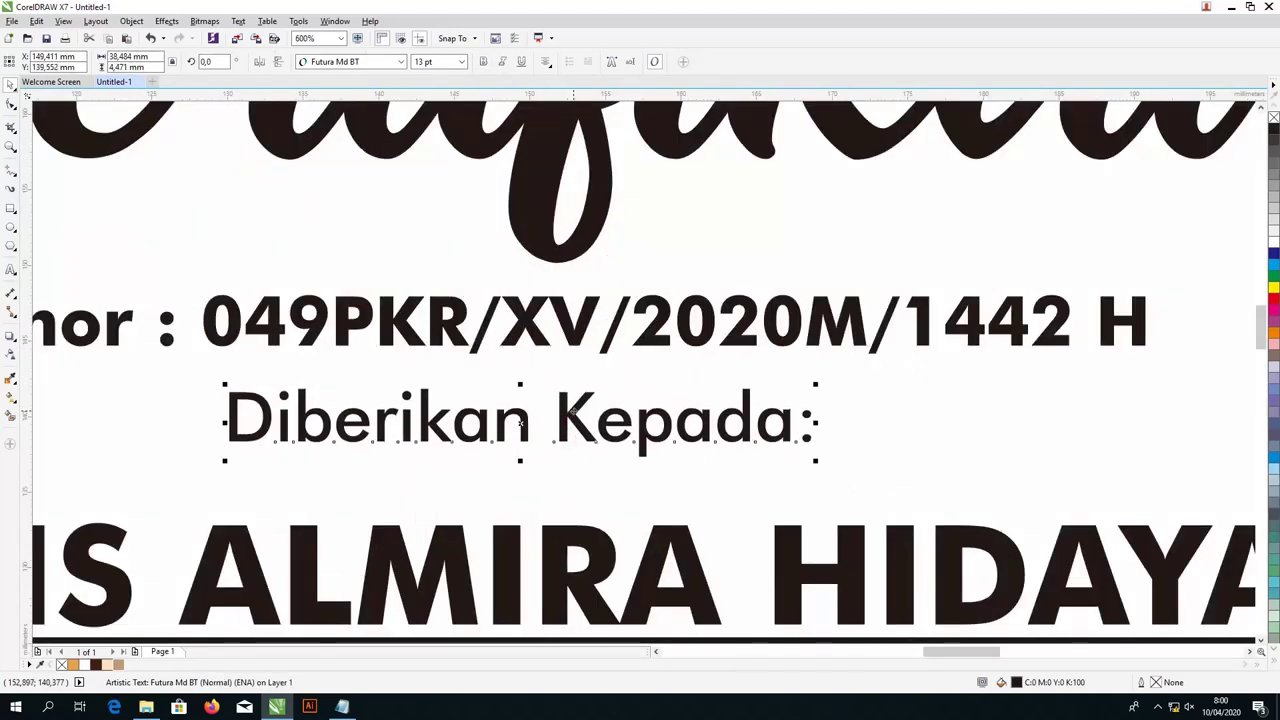
Step: Adjust the vertical position of the recipient's name line beneath Diberikan Kepada to about Y 130.8 mm
scroll(572, 411, down, 2)
scroll(572, 425, up, 1)
click(571, 437)
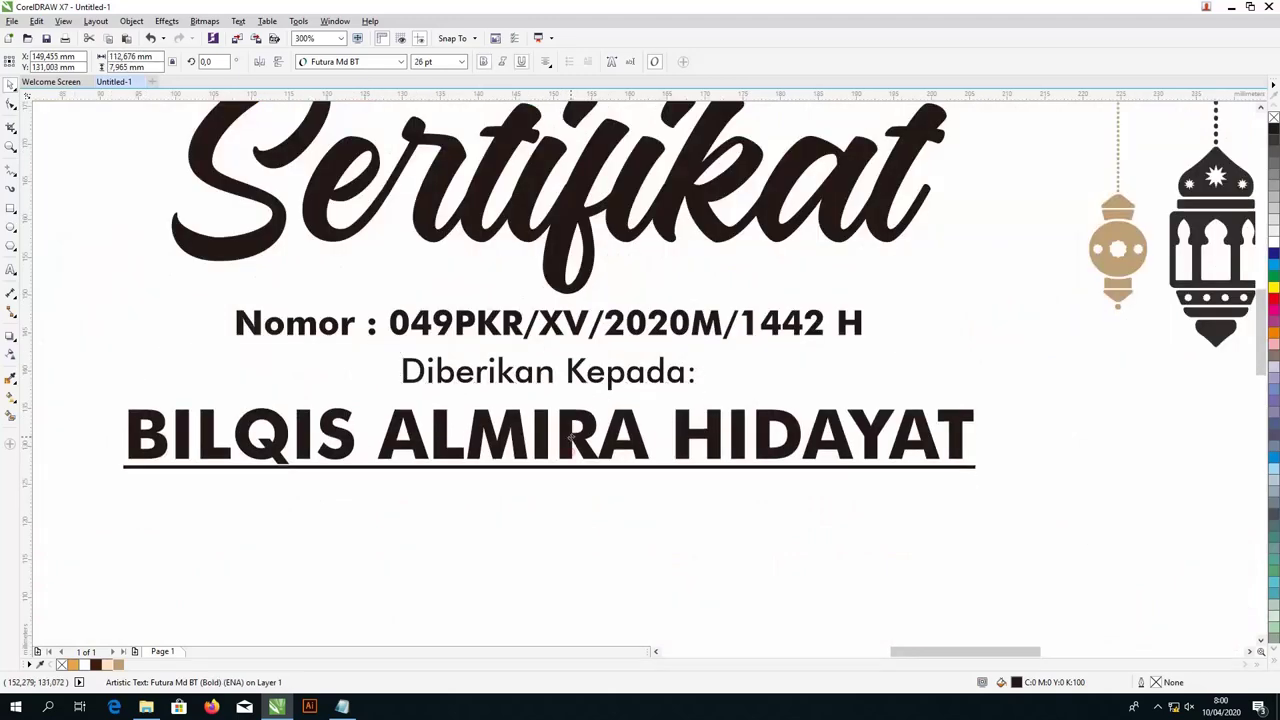
scroll(569, 439, down, 2)
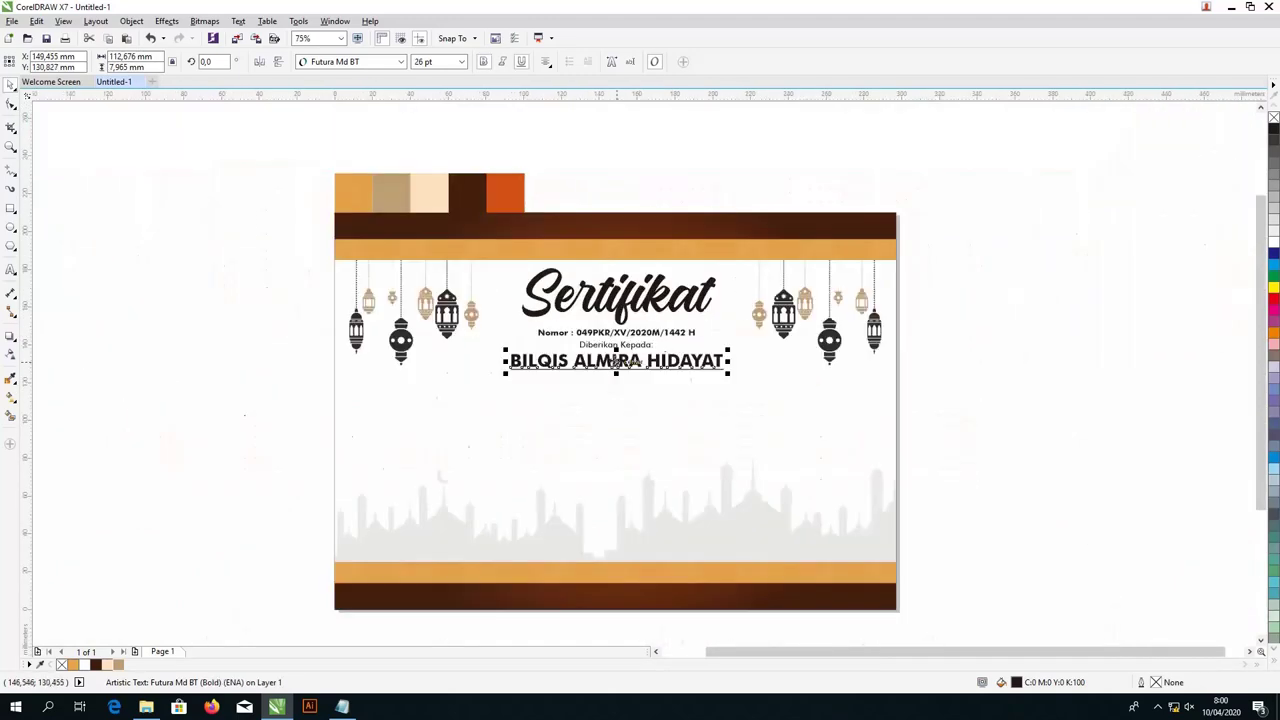
scroll(618, 362, up, 1)
Step: Copy the Lorem ipsum paragraph from the Teks file in Notepad into a new paragraph text frame about 218 × 23 mm beneath the recipient's name
click(343, 707)
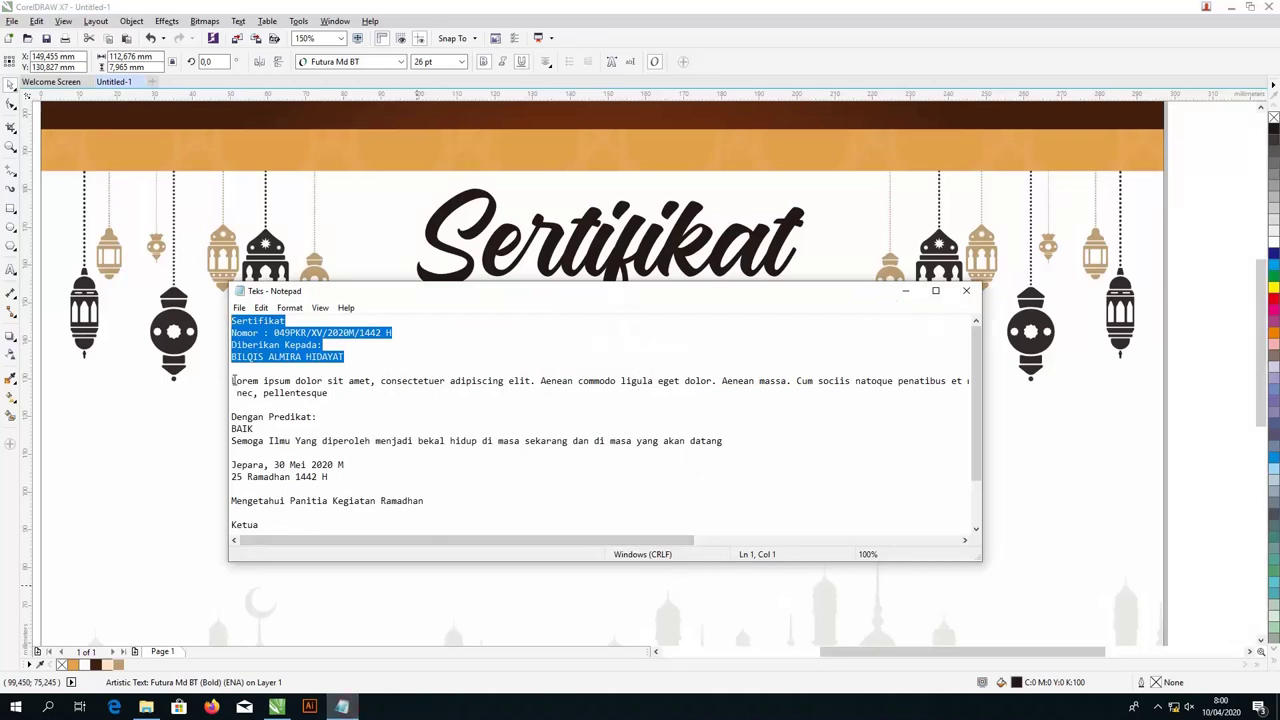
drag(233, 381, 333, 399)
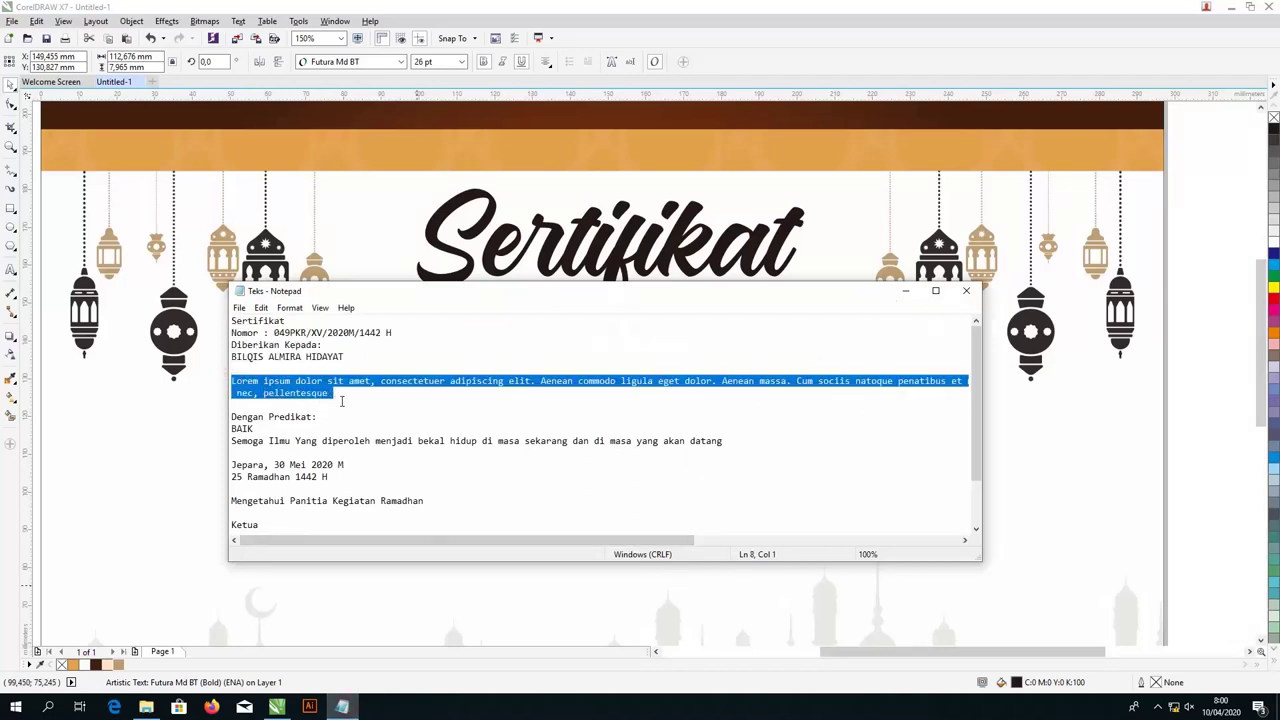
click(904, 291)
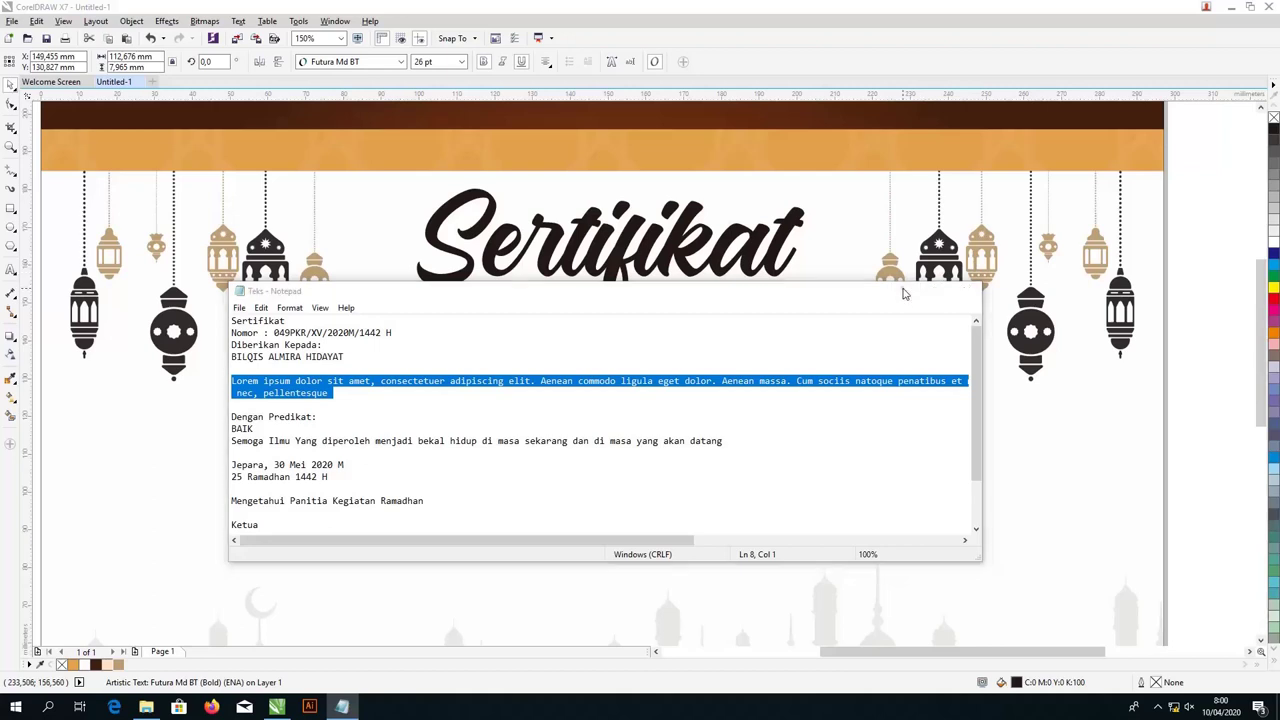
click(10, 268)
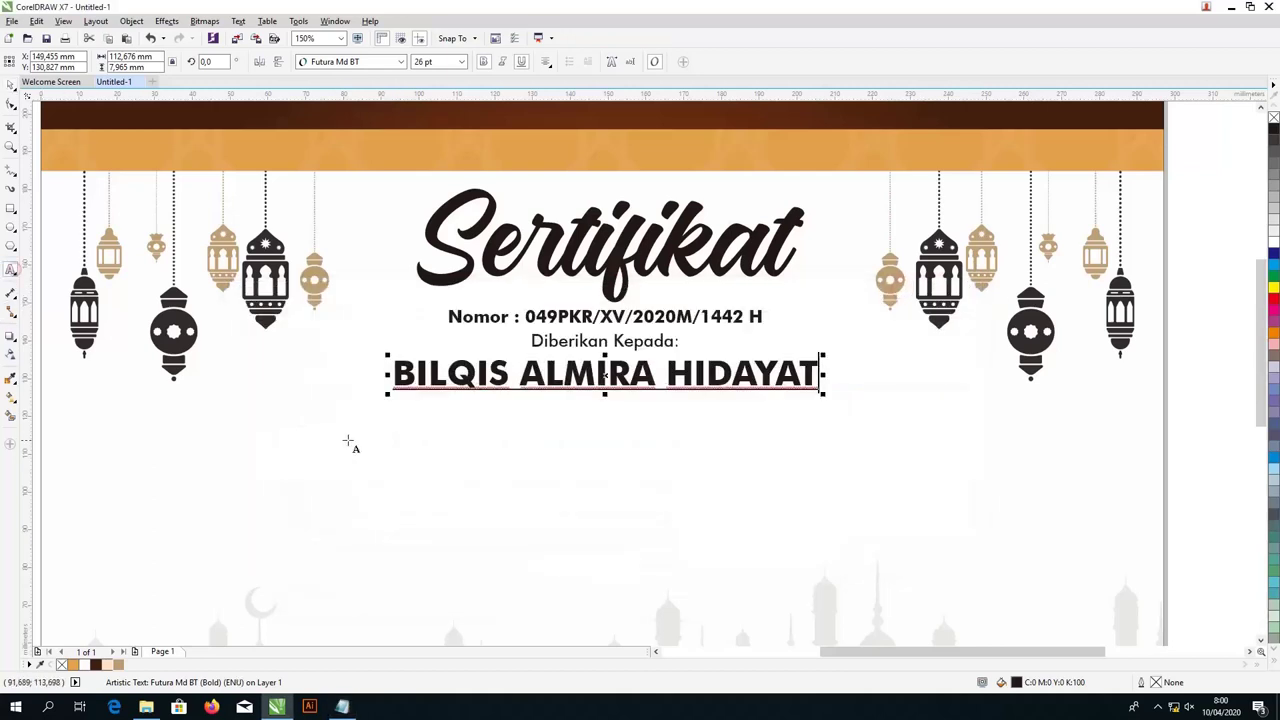
drag(160, 416, 985, 504)
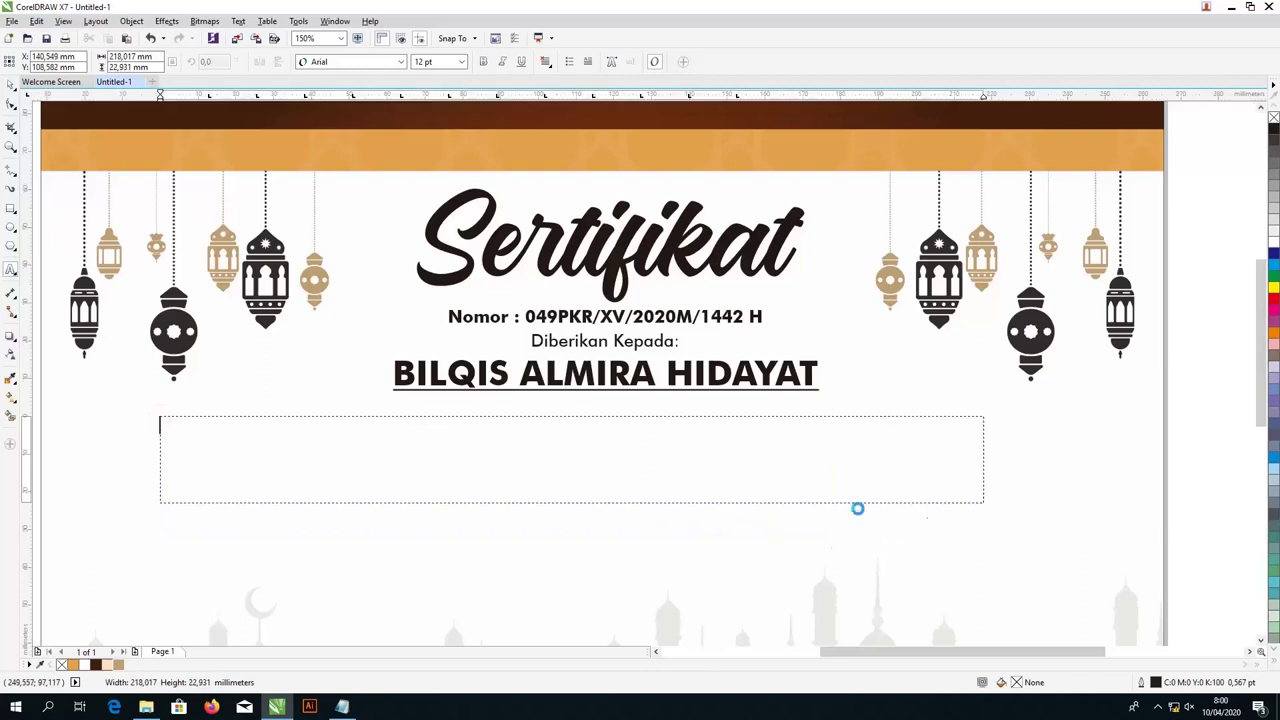
key(ctrl+v)
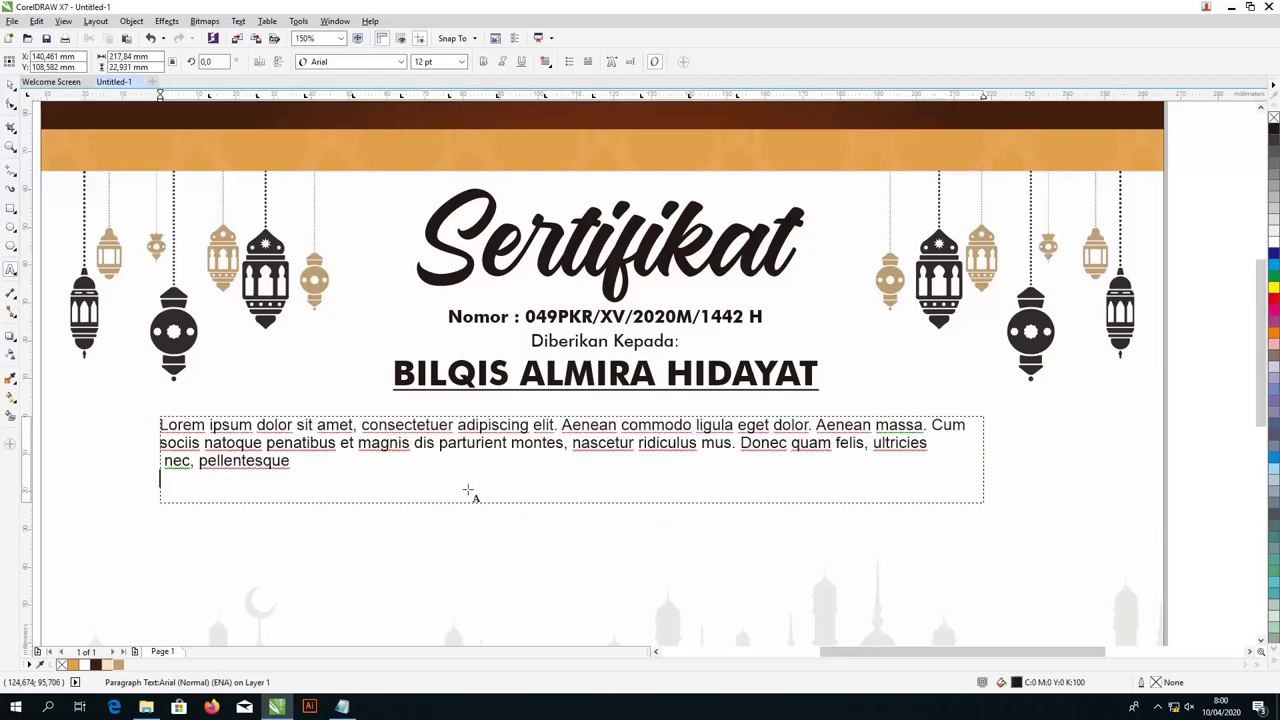
Step: Centre the Lorem ipsum paragraph's text and format it in Futura Md BT at 13 pt
click(10, 104)
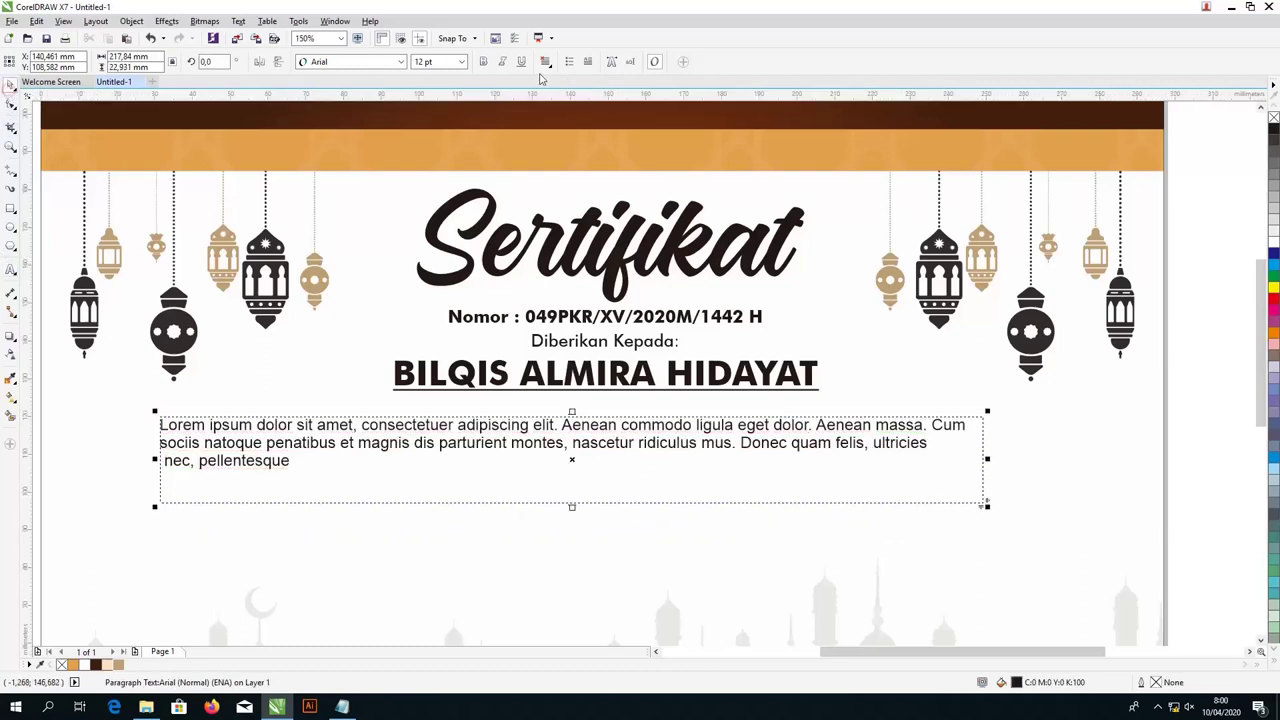
click(545, 62)
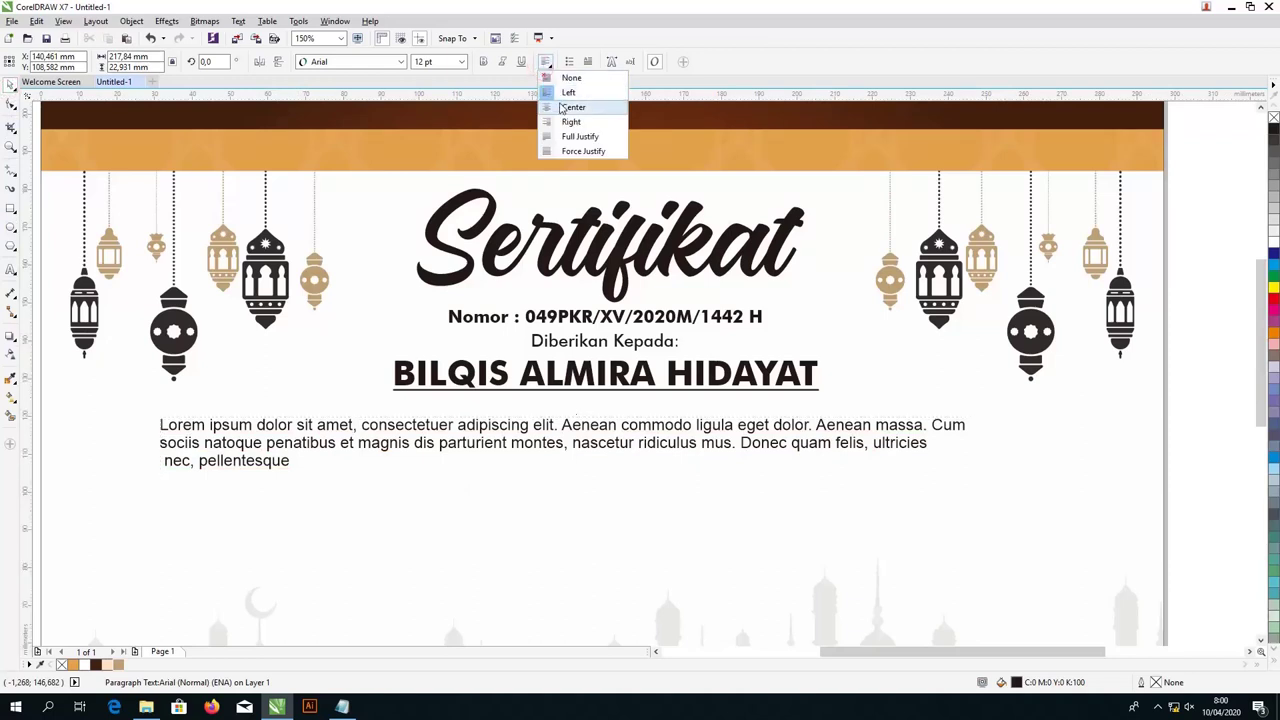
click(561, 110)
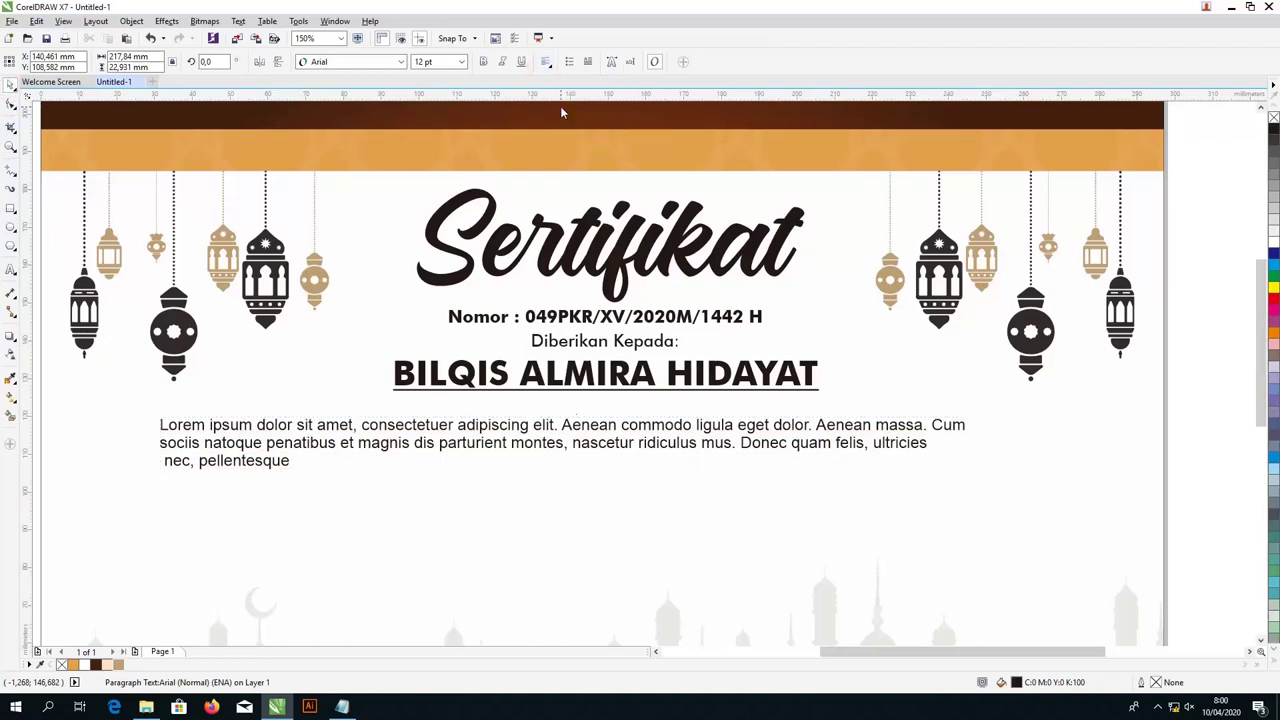
click(462, 62)
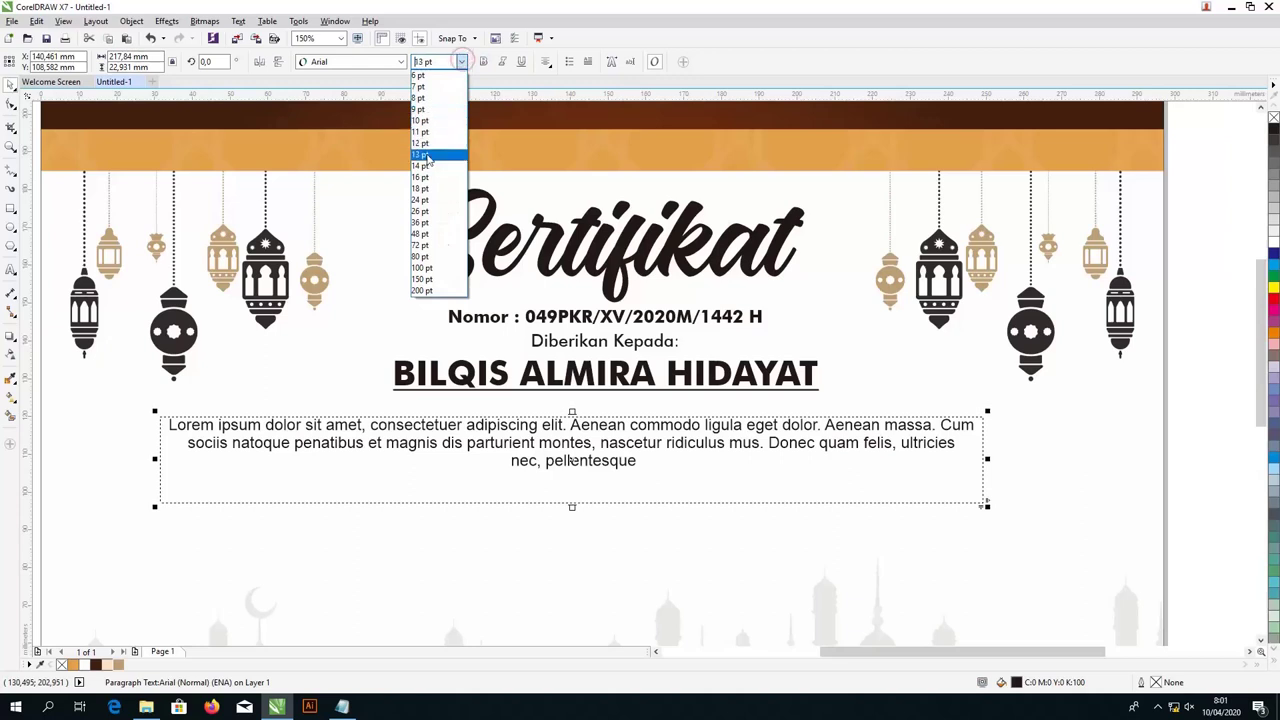
click(425, 156)
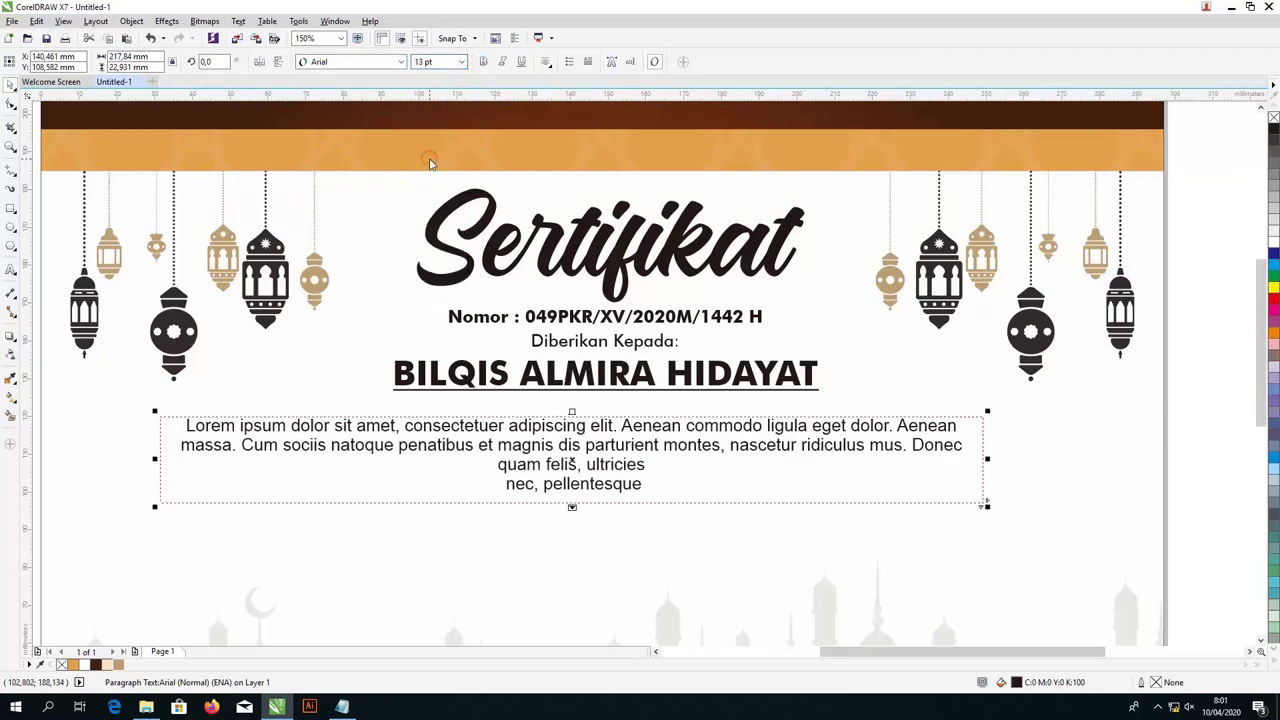
click(338, 62)
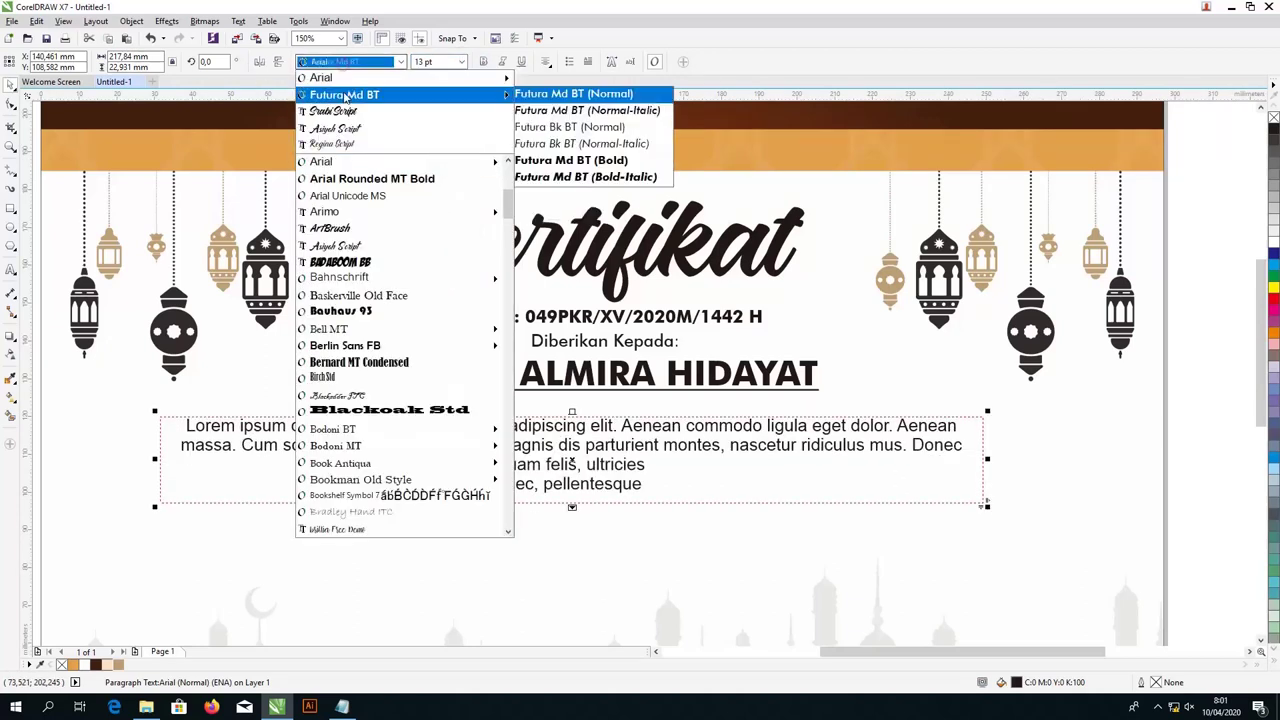
click(344, 96)
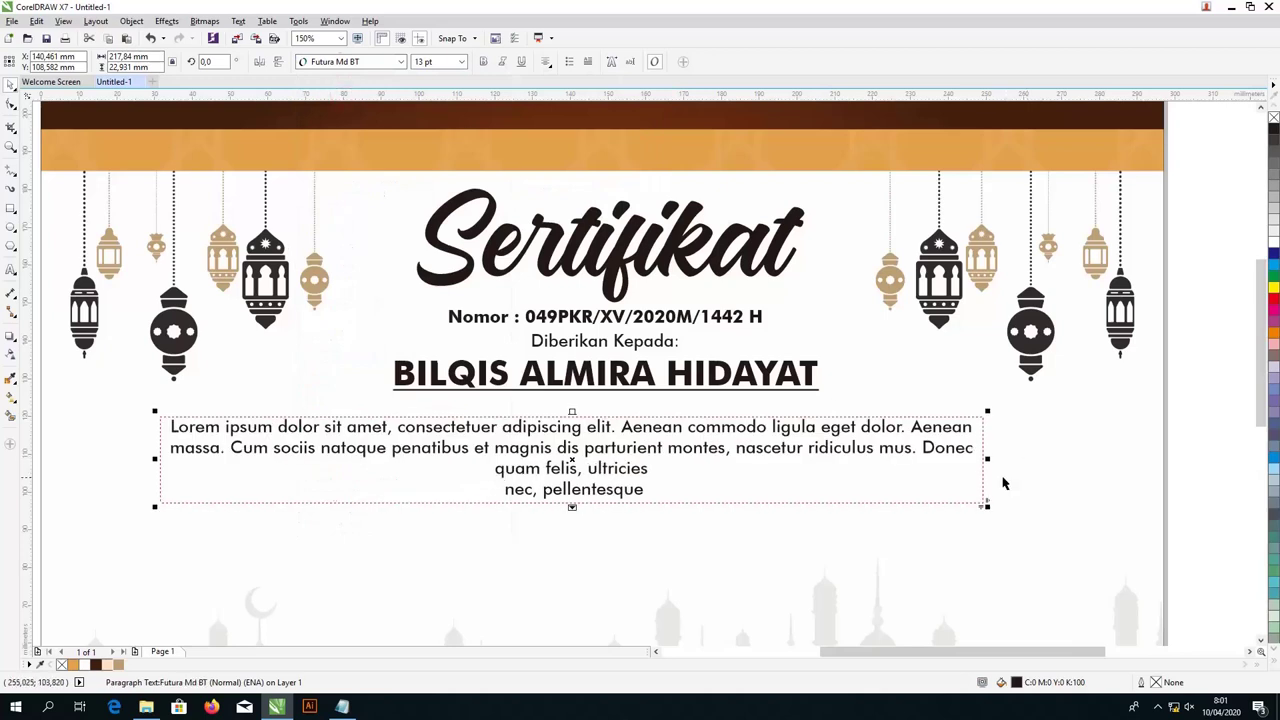
Step: Widen the paragraph frame to about 240 mm and centre it horizontally on the recipient's name line
drag(987, 457, 1072, 458)
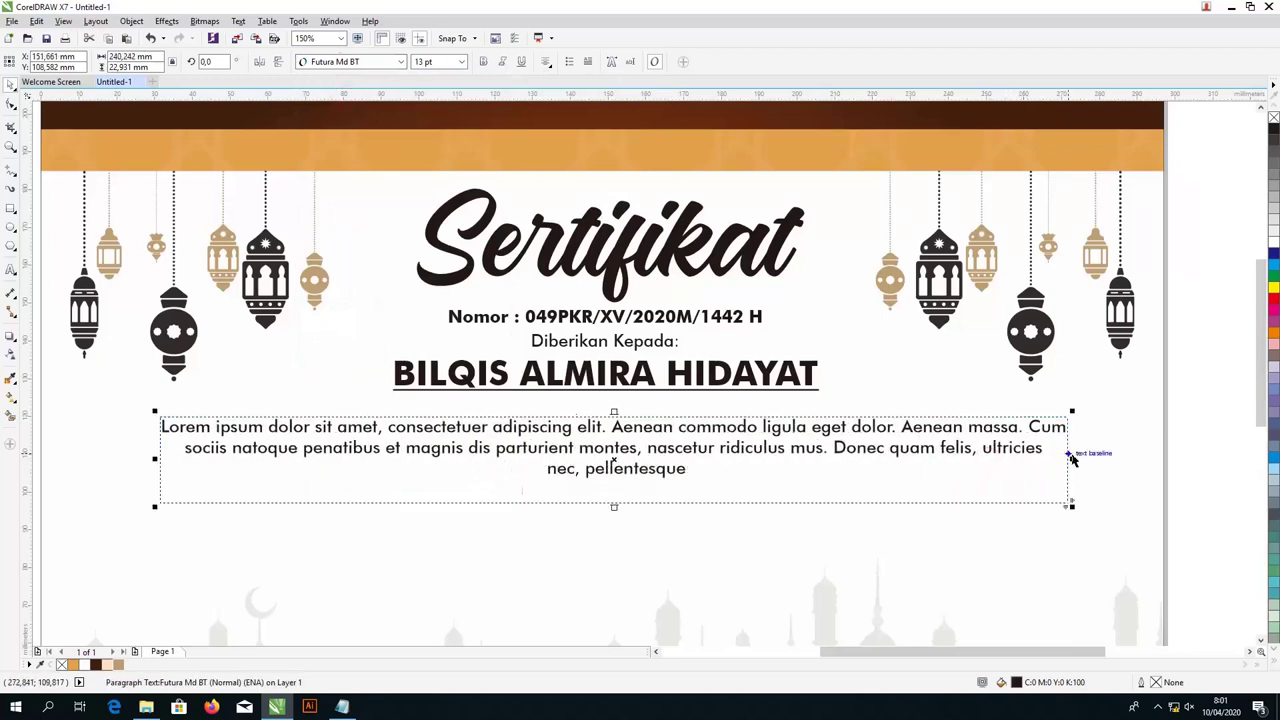
shift+click(727, 380)
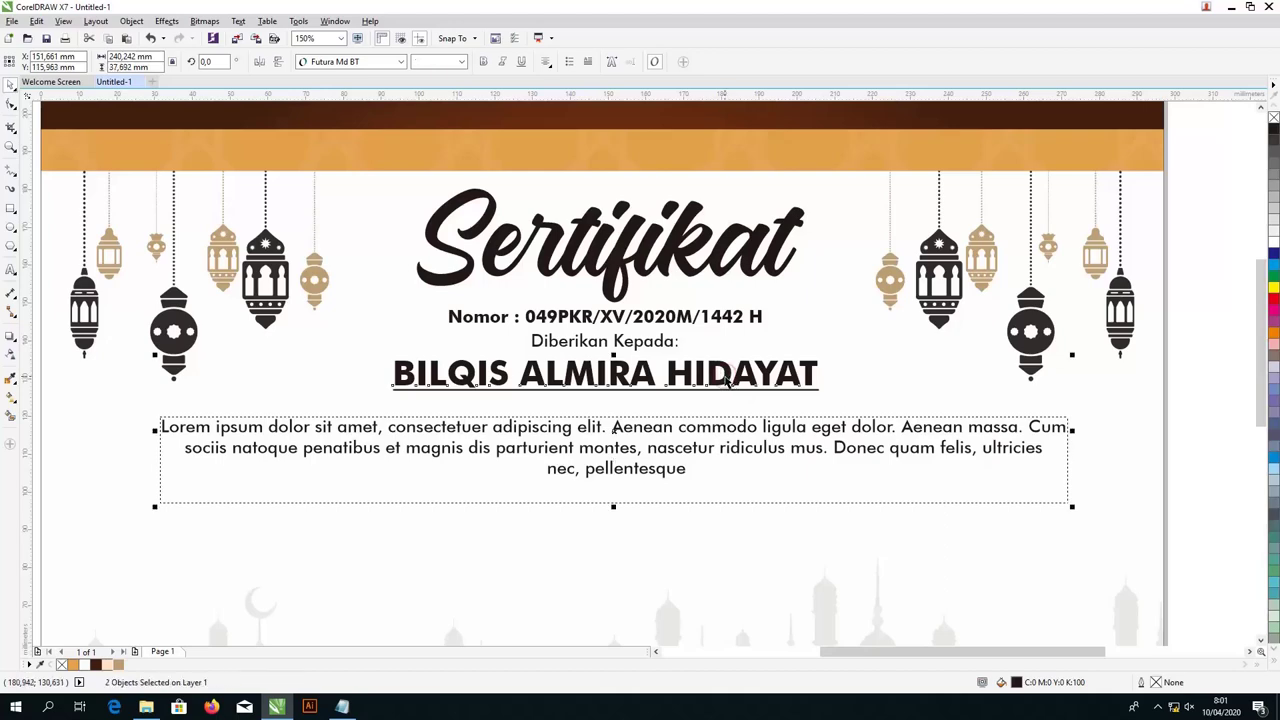
scroll(693, 429, down, 2)
click(1009, 394)
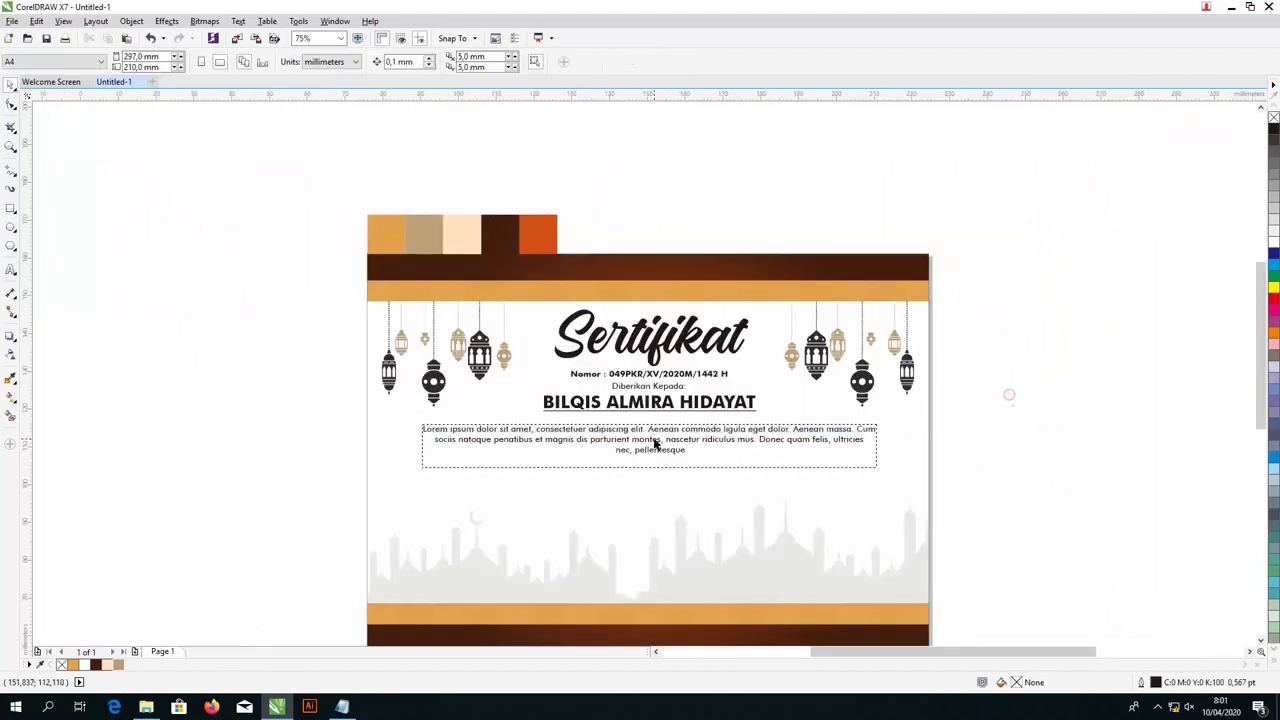
Step: Shorten the paragraph frame from its lower edge to a height of about 17.8 mm
scroll(655, 443, up, 2)
click(655, 443)
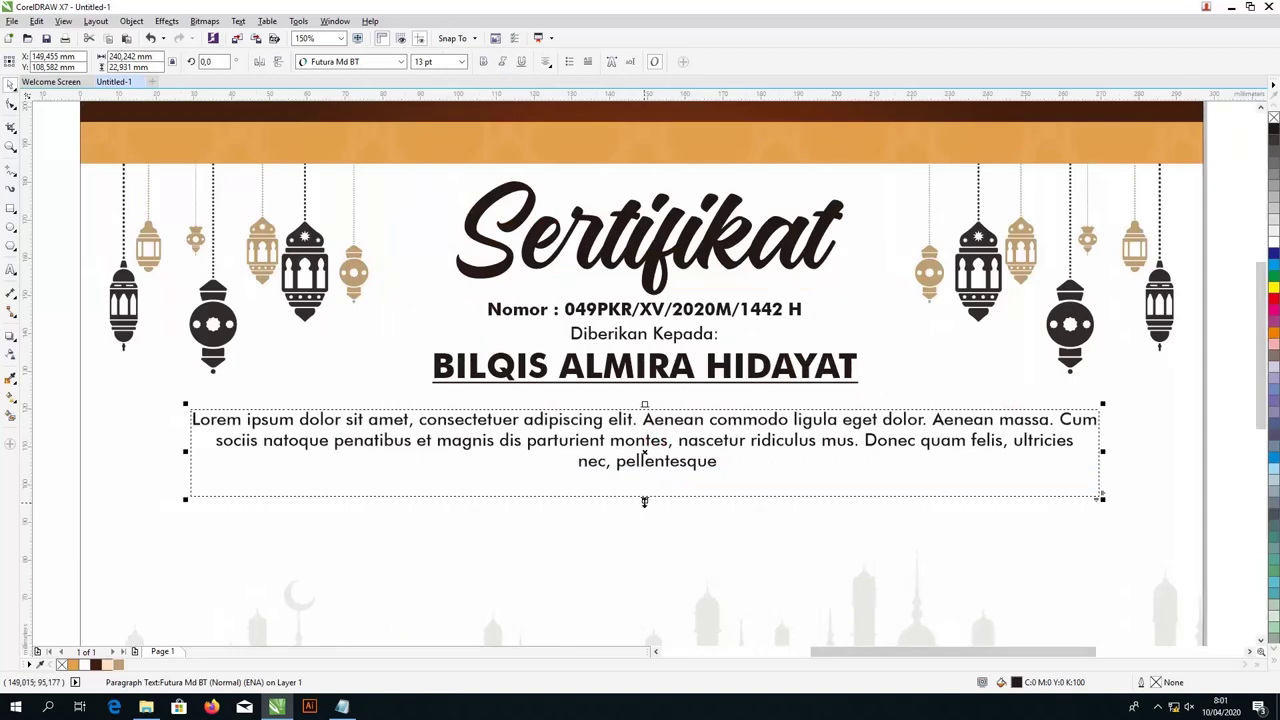
drag(644, 501, 644, 480)
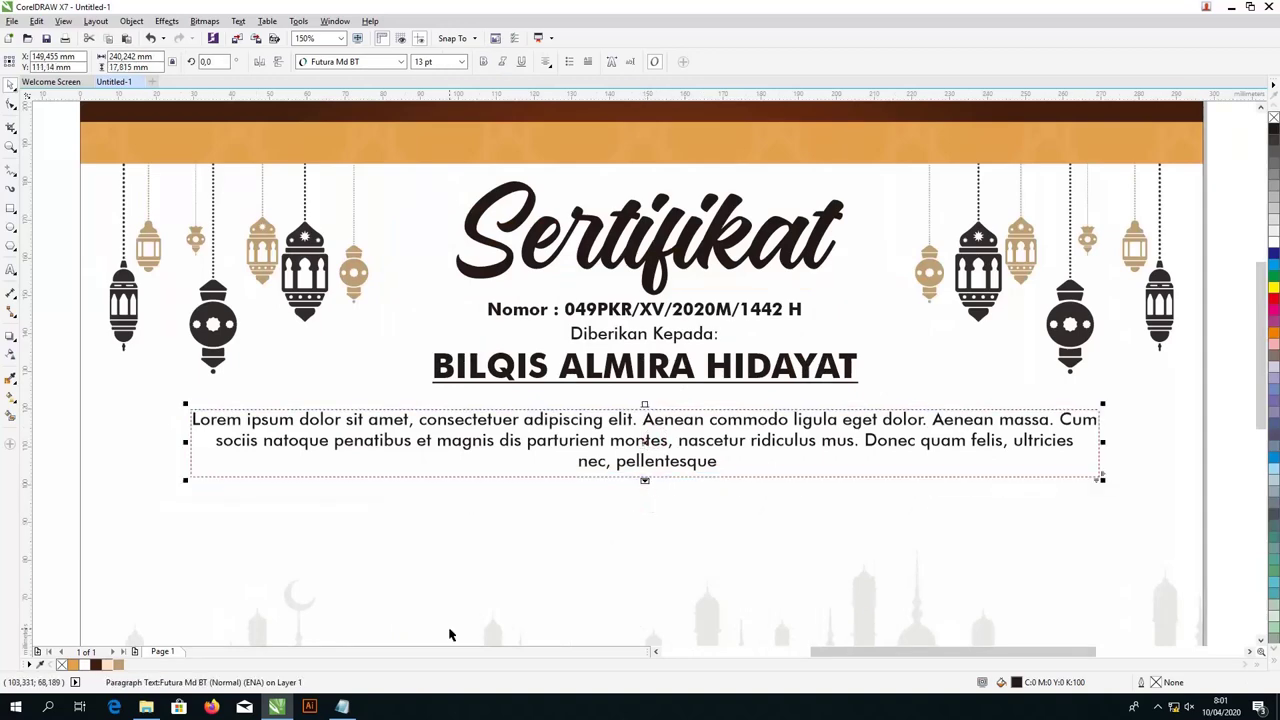
Step: Copy the "Dengan Predikat:" and "BAIK" lines from the Teks file in Notepad and return to the certificate
click(342, 707)
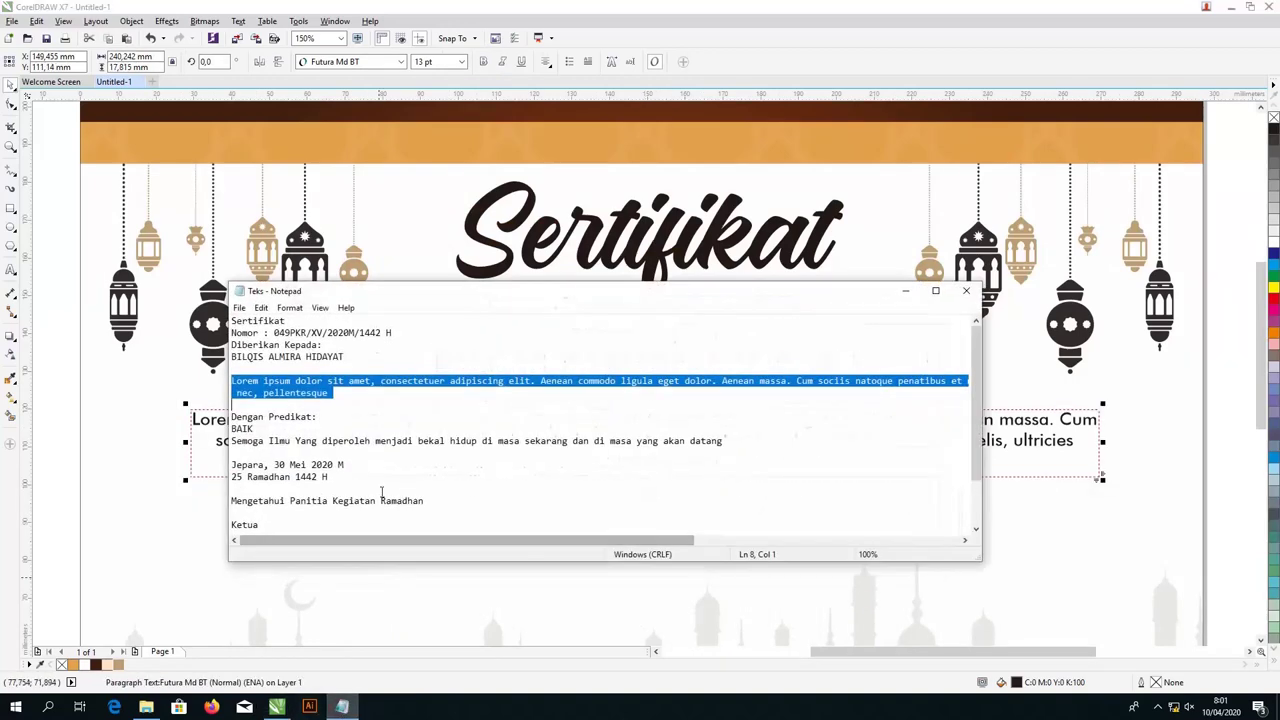
drag(232, 416, 277, 427)
key(ctrl+c)
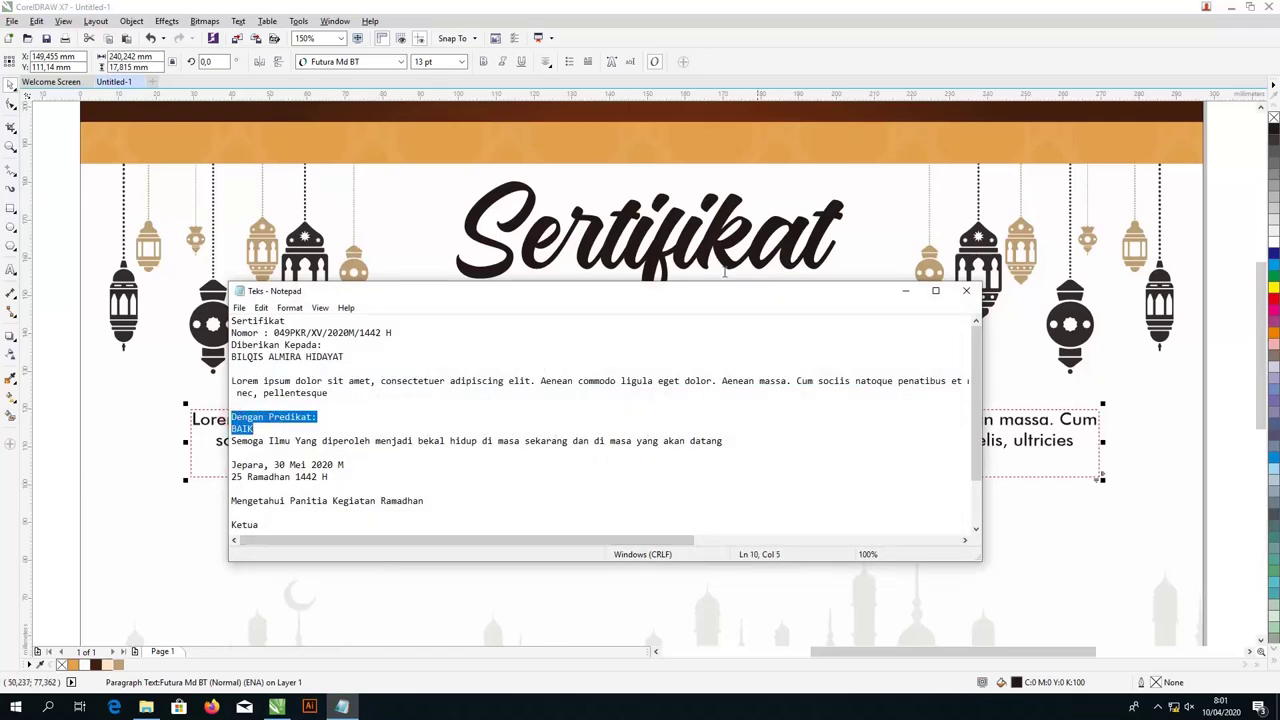
click(899, 292)
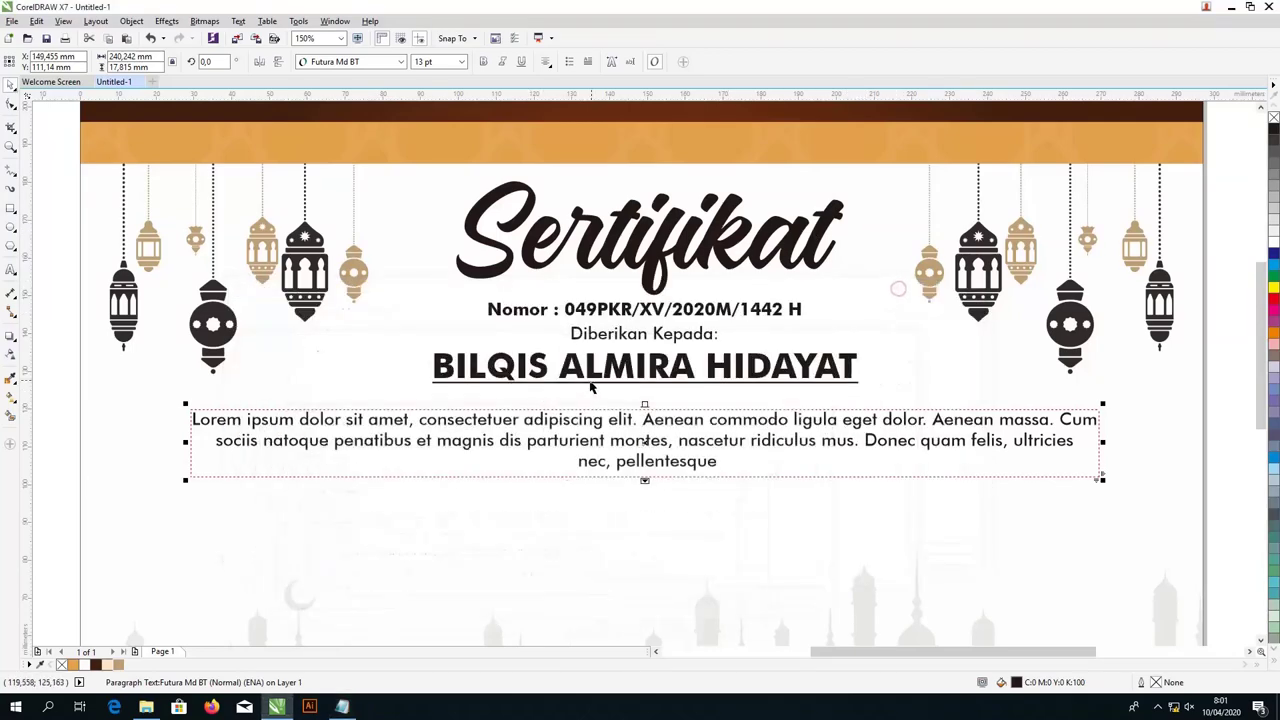
Step: Duplicate the recipient's name line straight down below the paragraph and replace the copy's text with the copied Dengan Predikat: and BAIK lines
click(600, 377)
drag(607, 368, 618, 500)
key(F8)
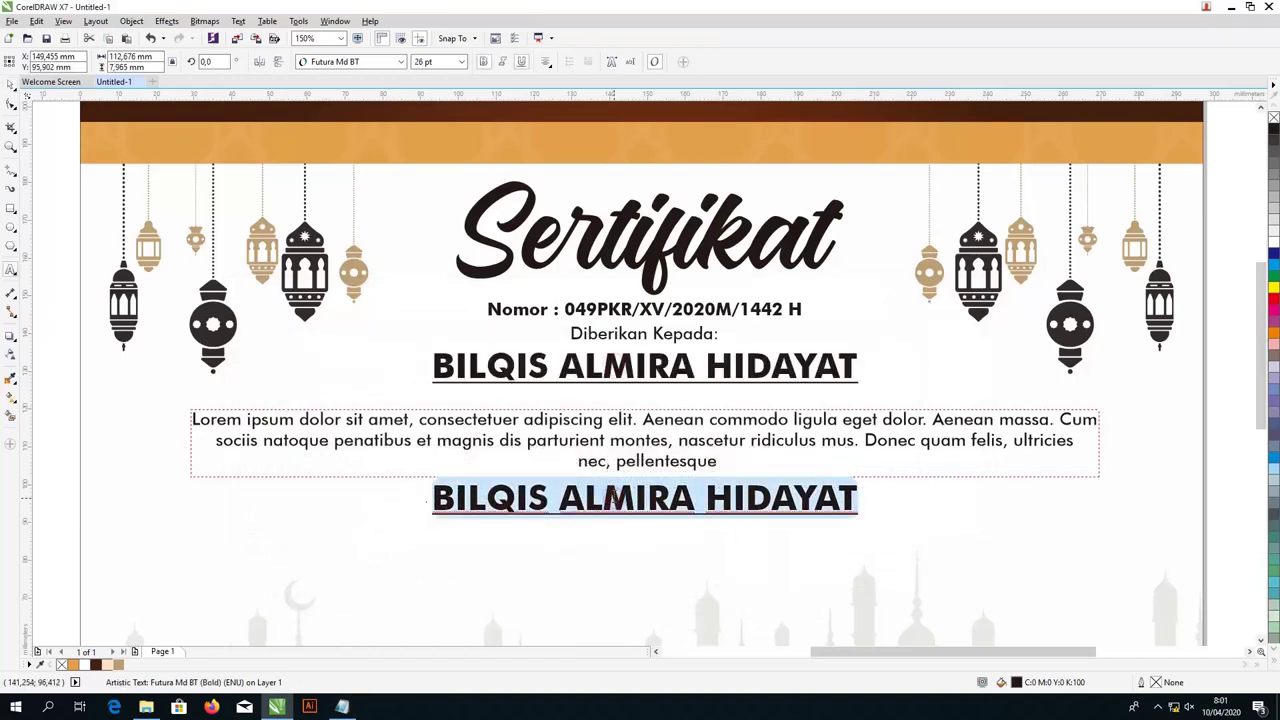
key(ctrl+v)
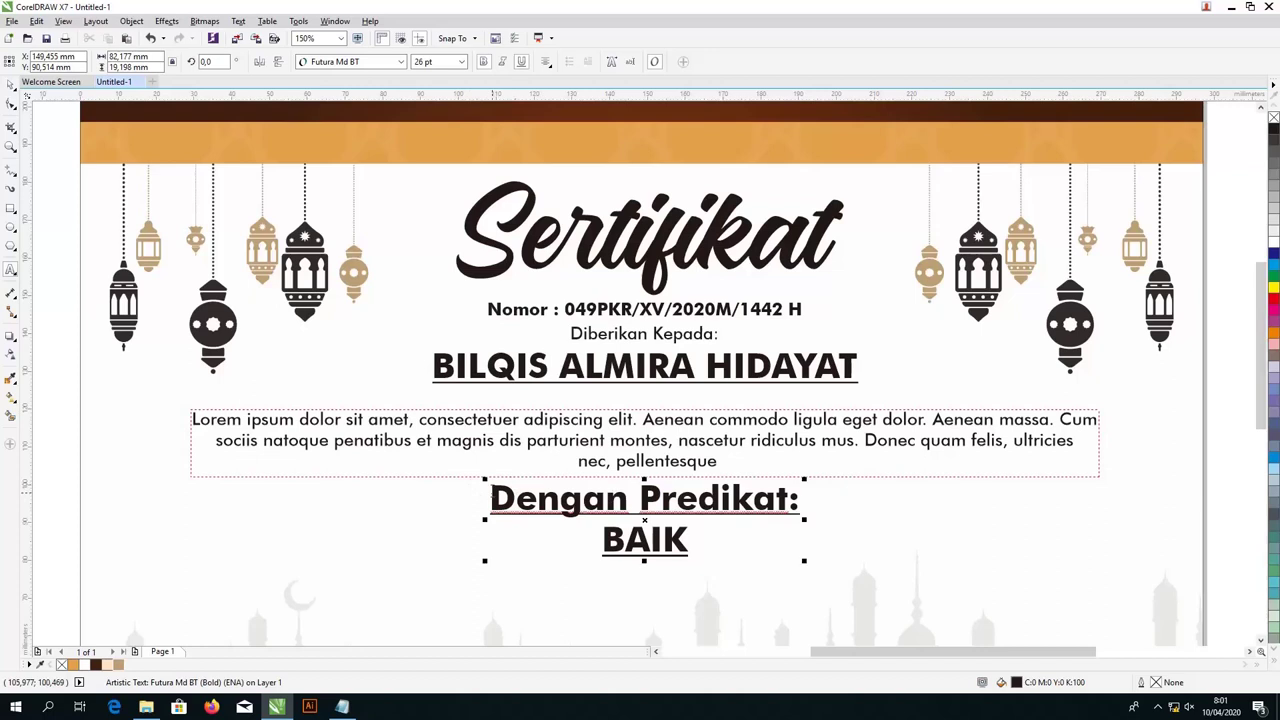
Step: Remove the underline and bold from the Dengan Predikat: line and set its size to 13 pt
drag(487, 497, 830, 494)
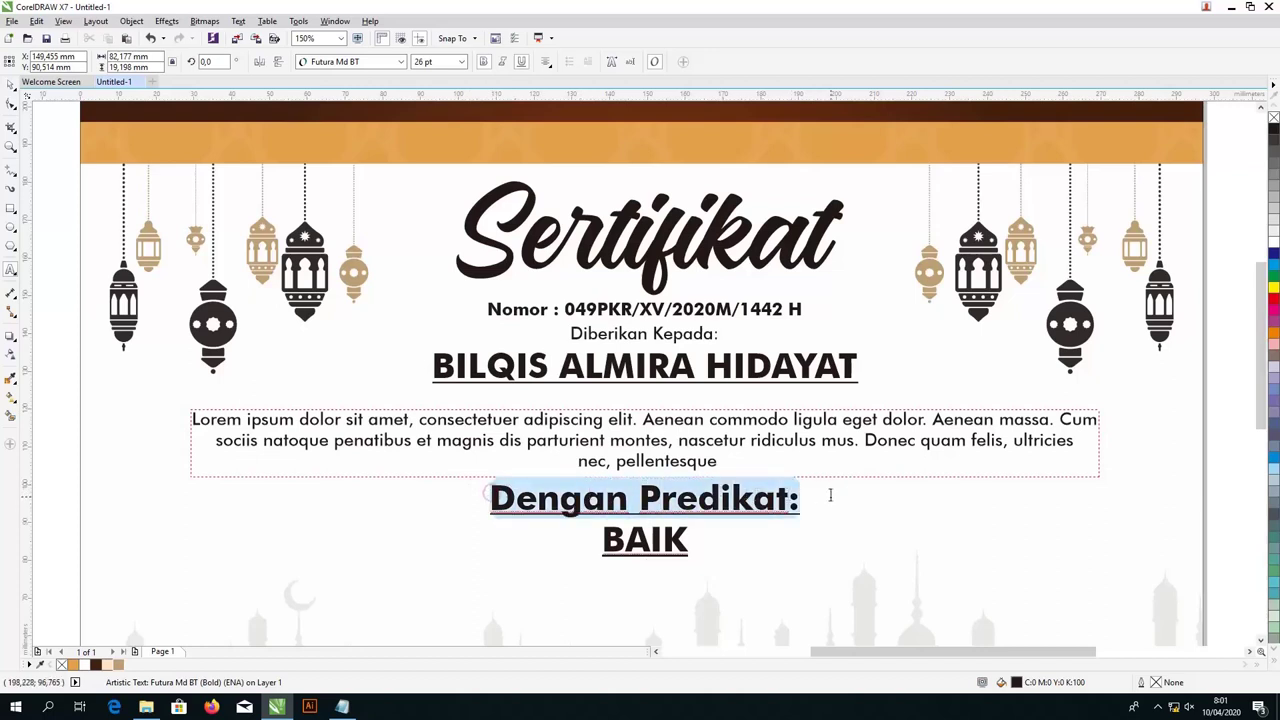
click(521, 61)
click(483, 61)
click(446, 62)
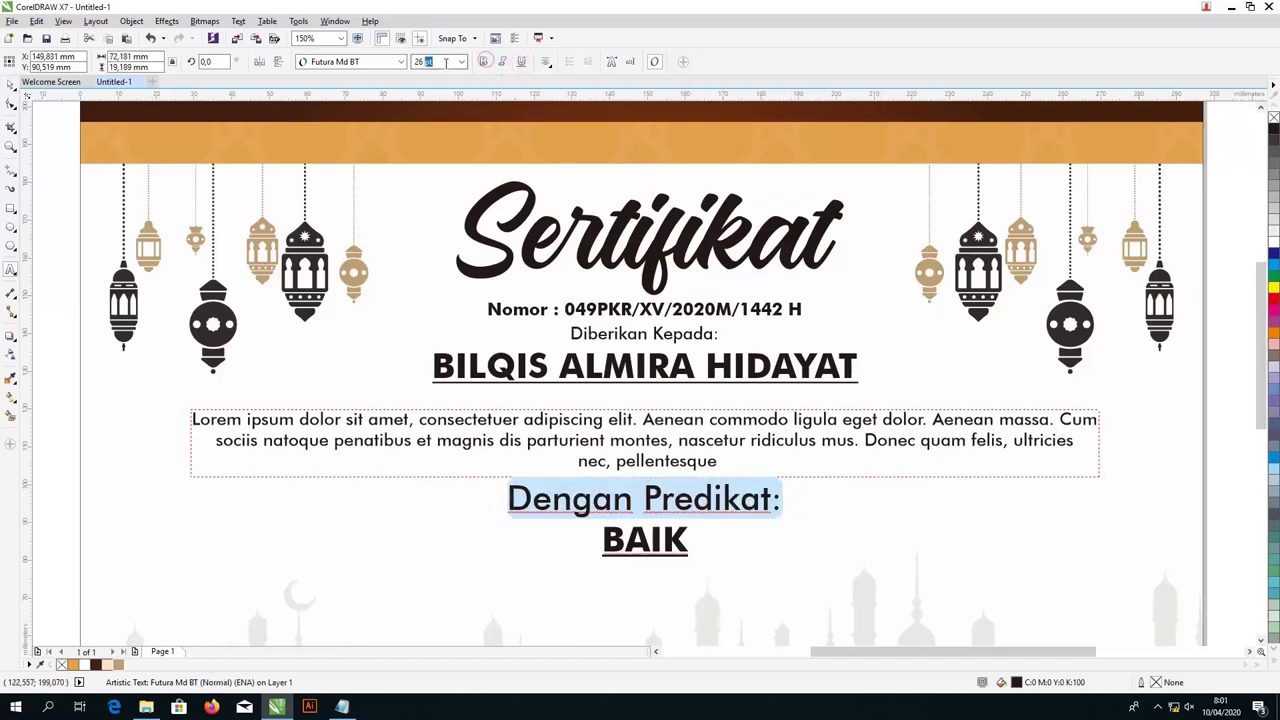
text(13)
key(Return)
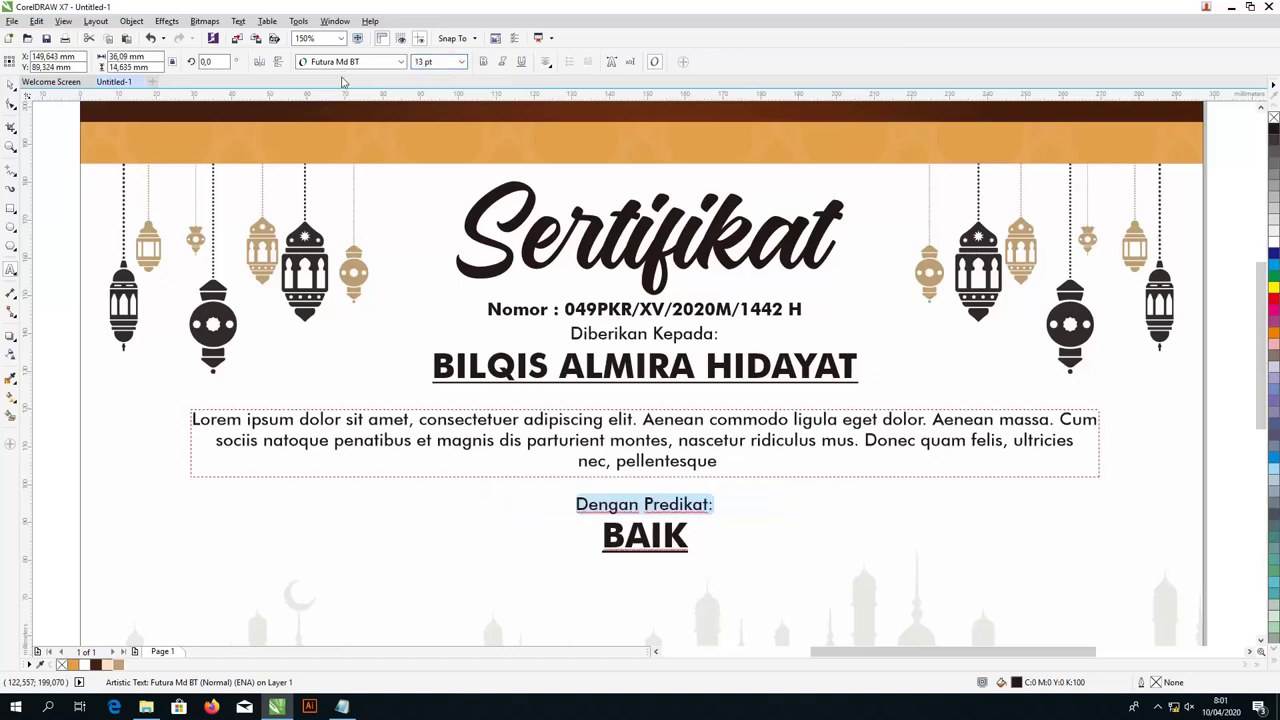
Step: Move the Dengan Predikat: / BAIK text block up to just below the paragraph, with its centre at about Y 93.4 mm
click(12, 86)
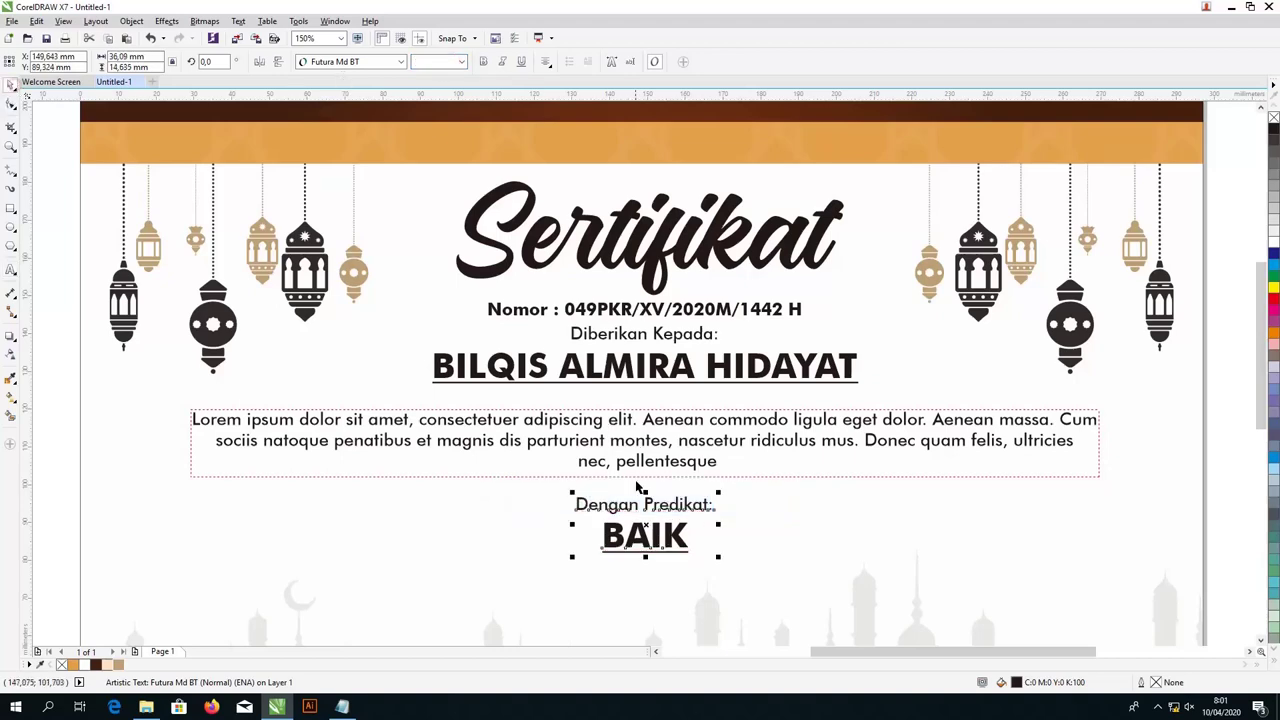
scroll(631, 511, up, 1)
drag(675, 567, 675, 538)
scroll(675, 538, down, 3)
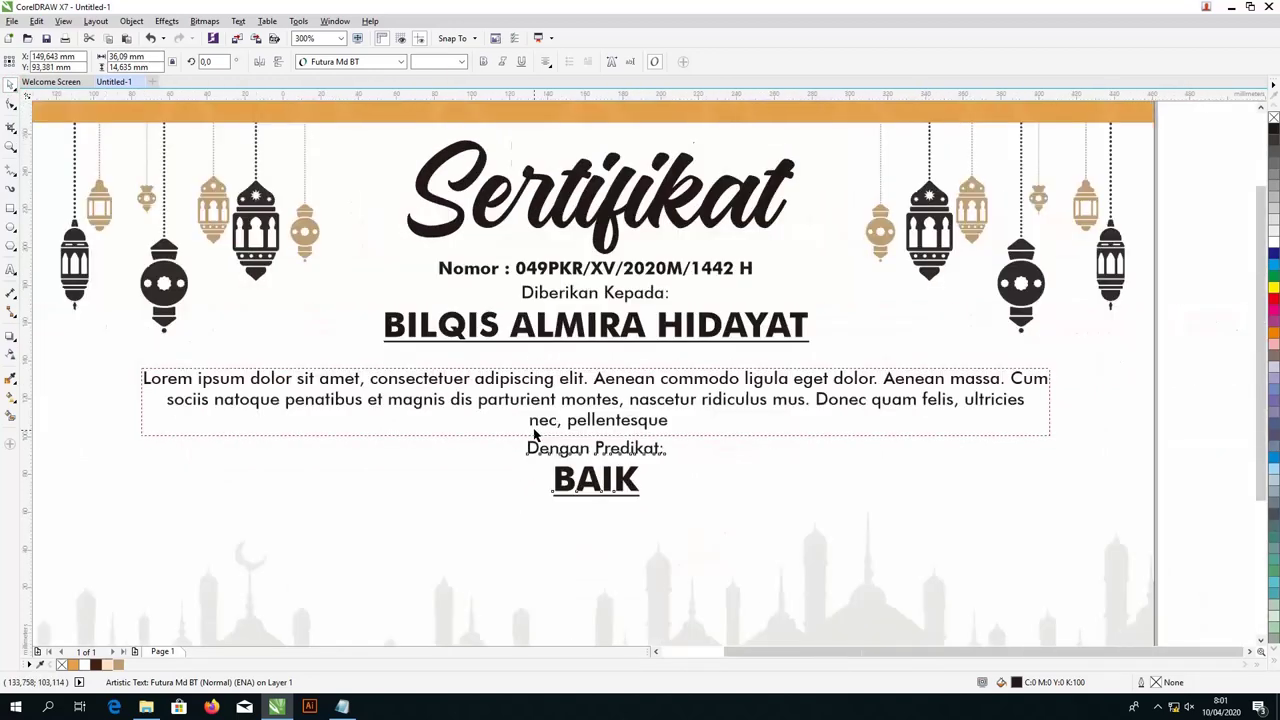
click(918, 441)
scroll(590, 466, up, 1)
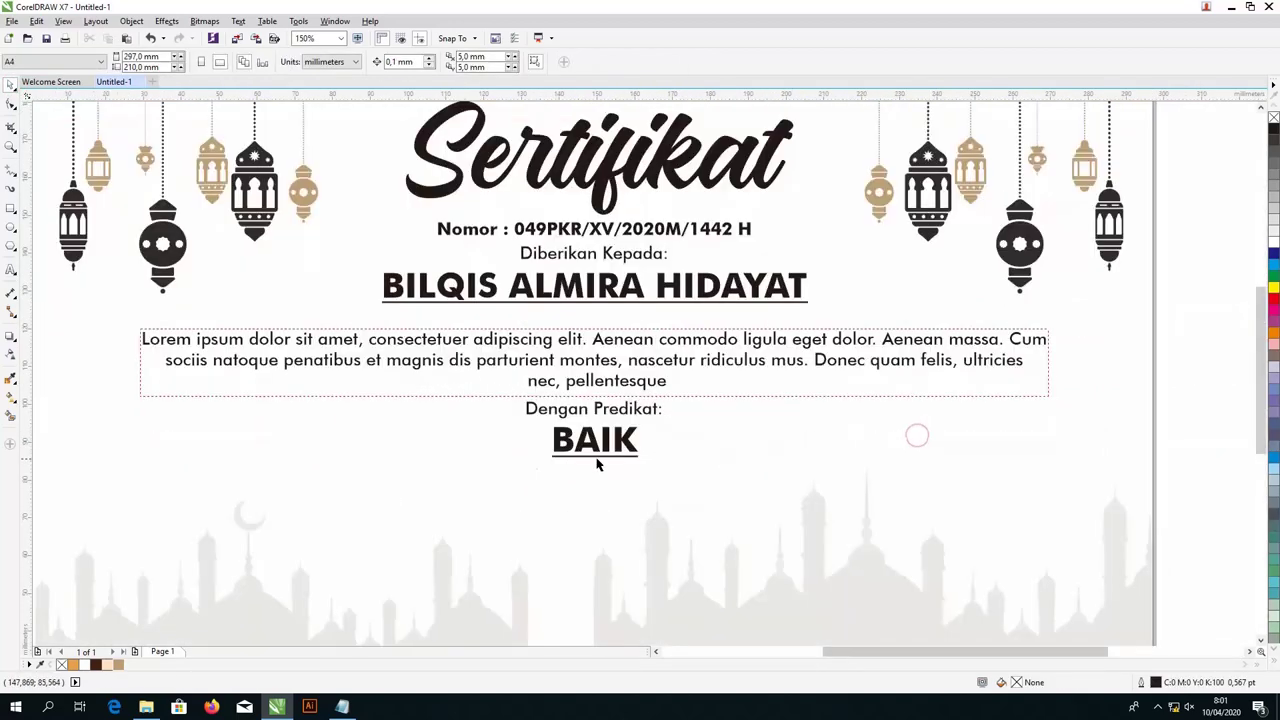
Step: Copy the "Semoga Ilmu Yang diperoleh..." sentence from the Teks file in Notepad and return to the certificate
click(342, 706)
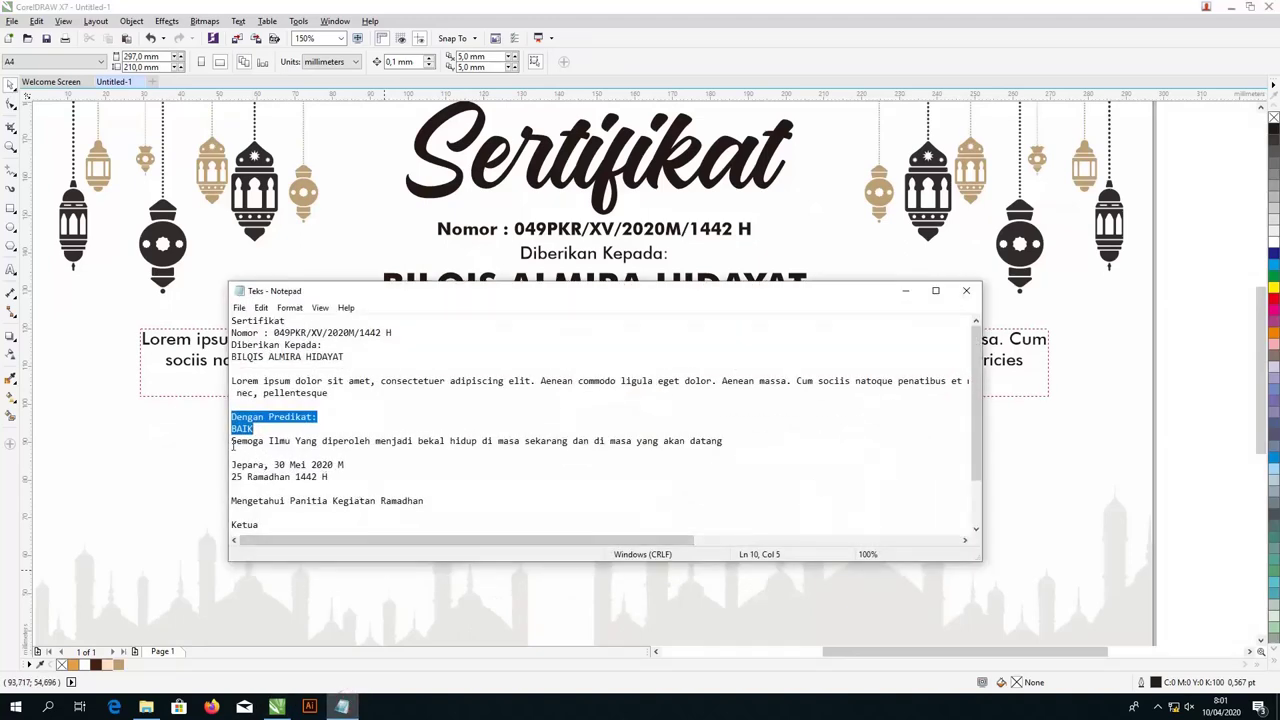
drag(233, 447, 293, 452)
key(ctrl+c)
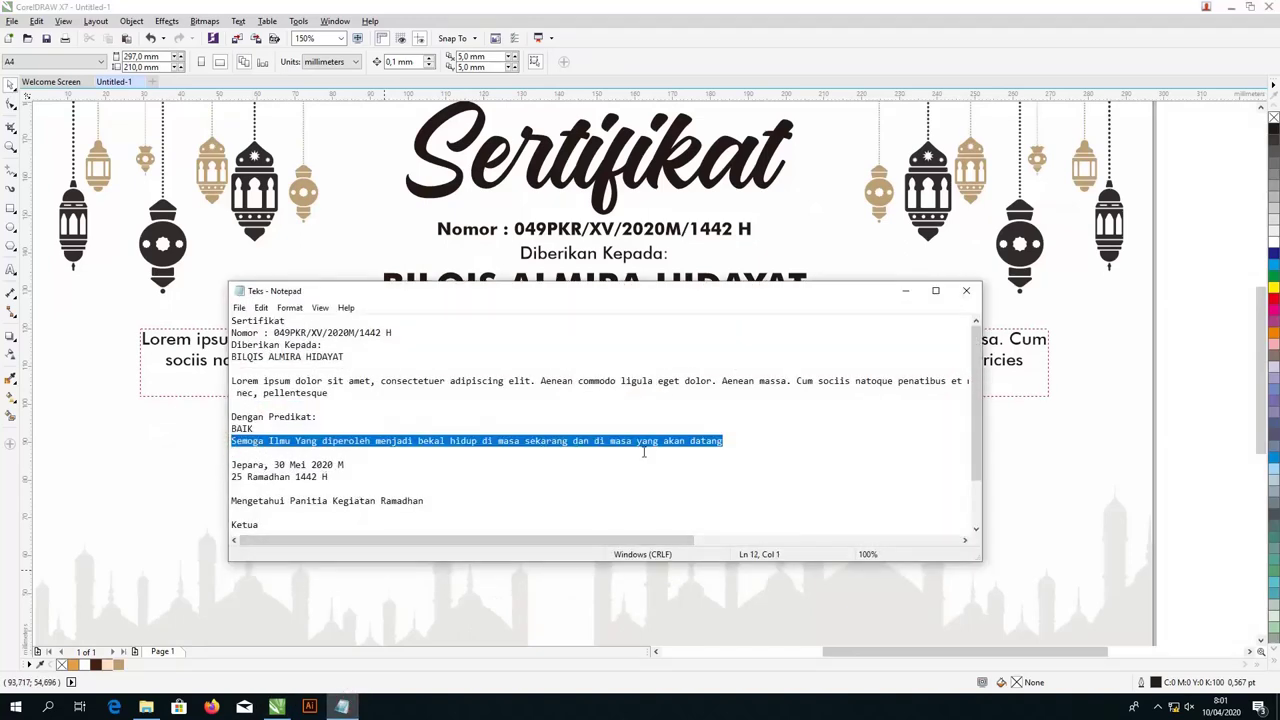
click(905, 292)
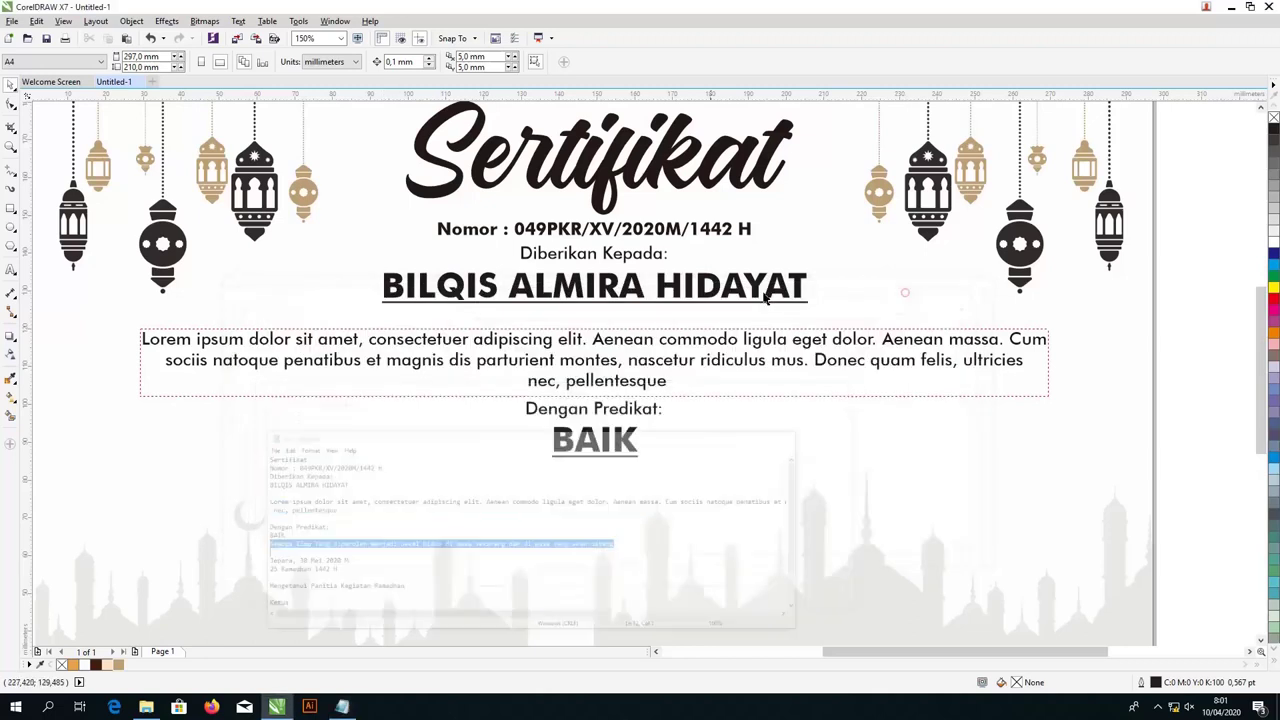
Step: Duplicate the Lorem ipsum paragraph frame straight down to below the BAIK line, with its centre at about Y 75.2 mm
click(12, 270)
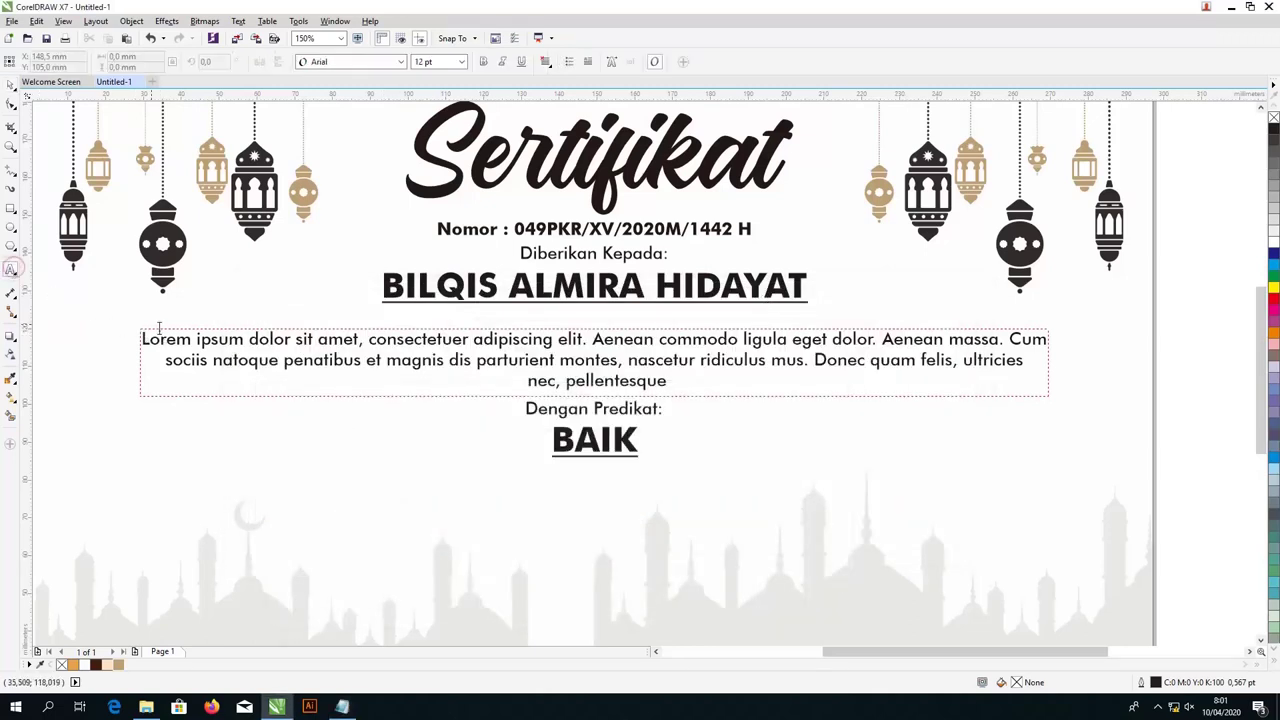
click(10, 87)
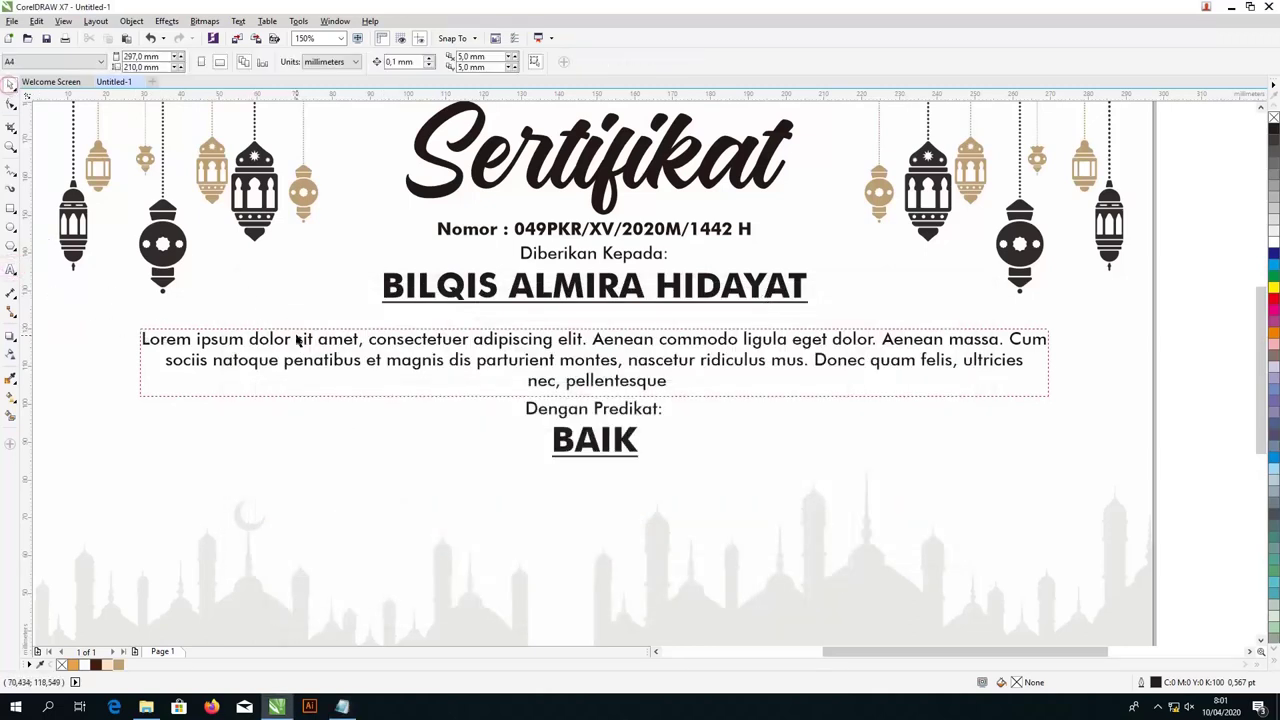
drag(300, 342, 303, 476)
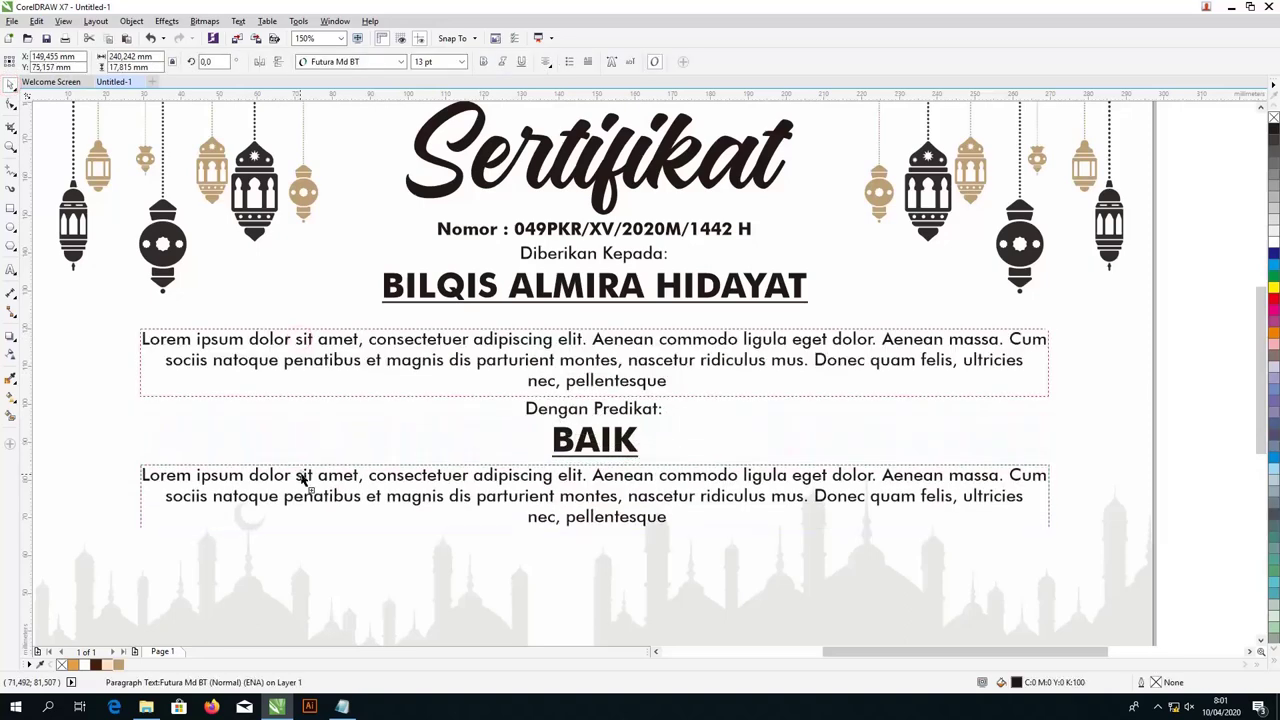
Step: Replace the lower Lorem ipsum paragraph with the copied "Semoga Ilmu Yang diperoleh..." sentence and shorten its frame to about 7 mm high
double_click(303, 475)
key(ctrl+a)
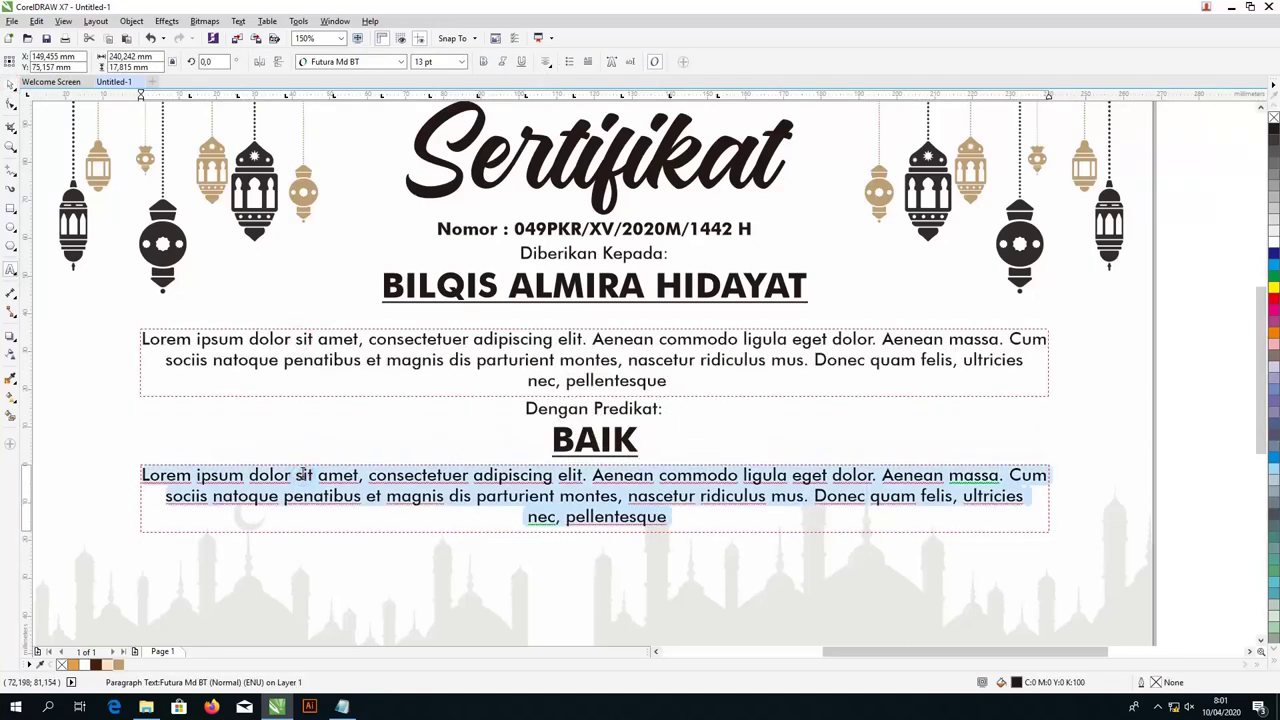
key(ctrl+v)
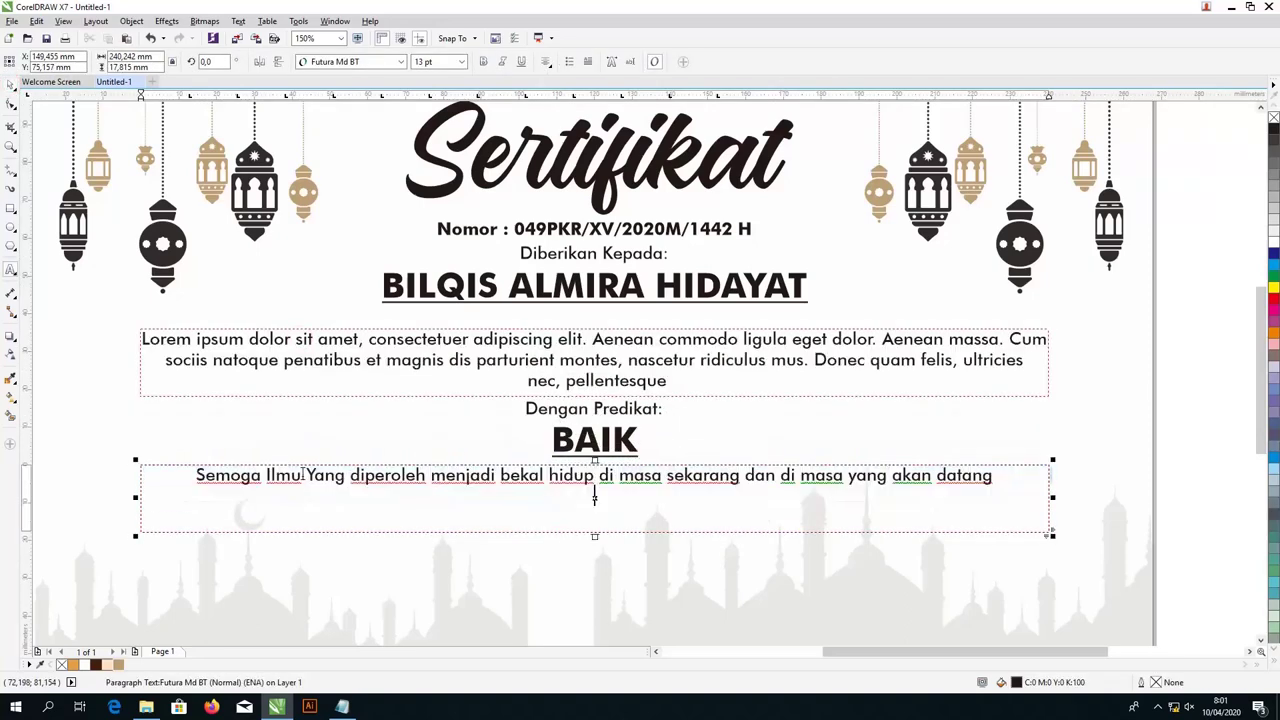
click(11, 85)
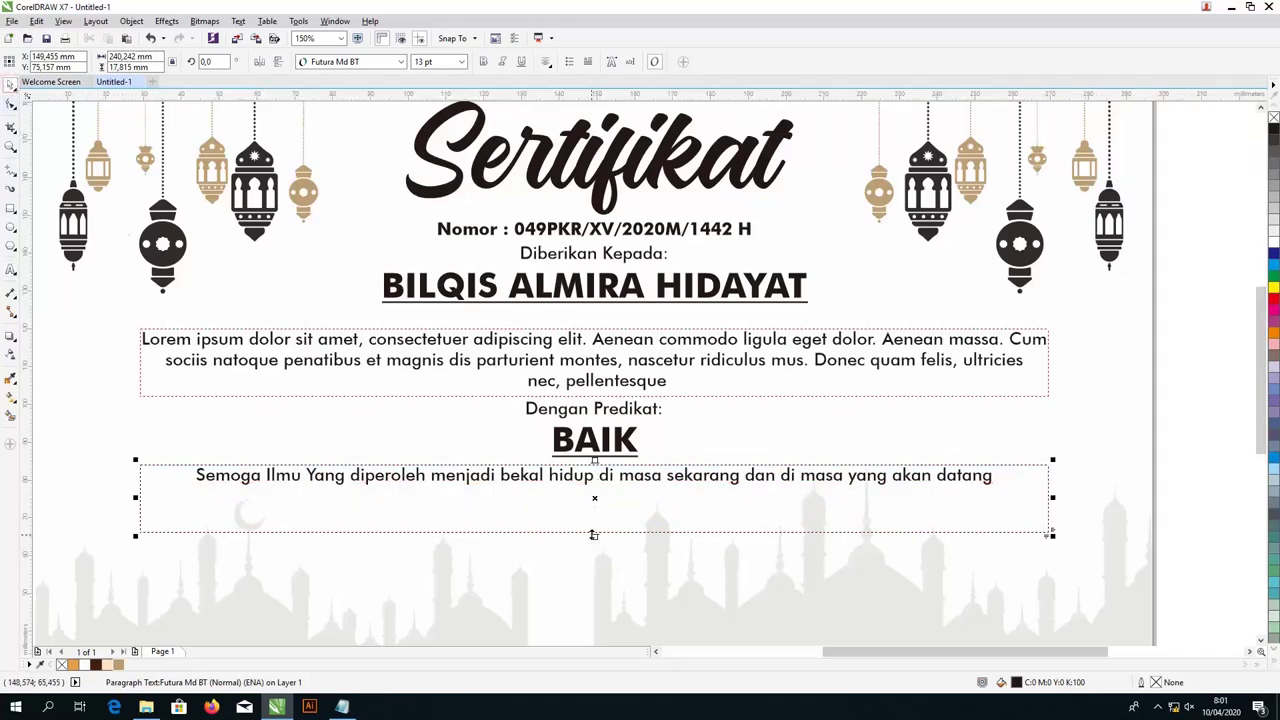
drag(593, 535, 594, 493)
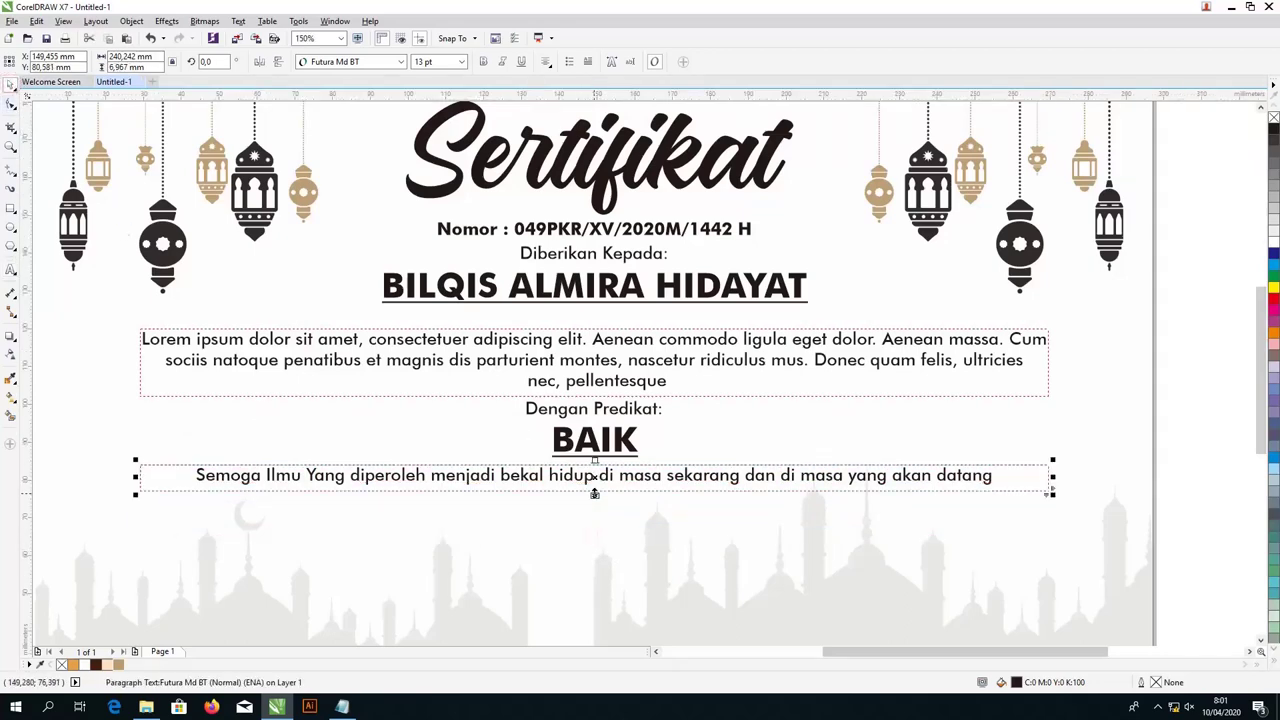
Step: Copy the lines "Jepara, 30 Mei 2020 M" and "25 Ramadhan 1442 H" from the Teks file in Notepad and return to the certificate
scroll(594, 488, down, 2)
scroll(629, 583, up, 2)
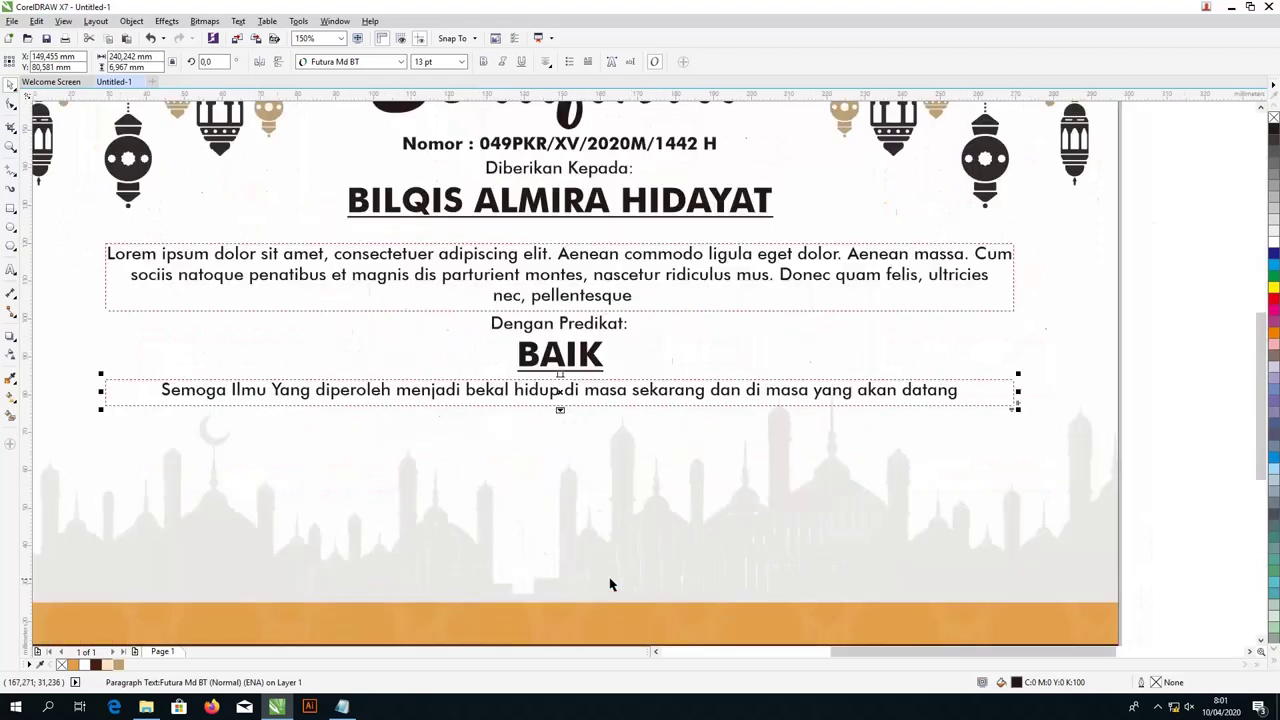
click(342, 706)
click(343, 476)
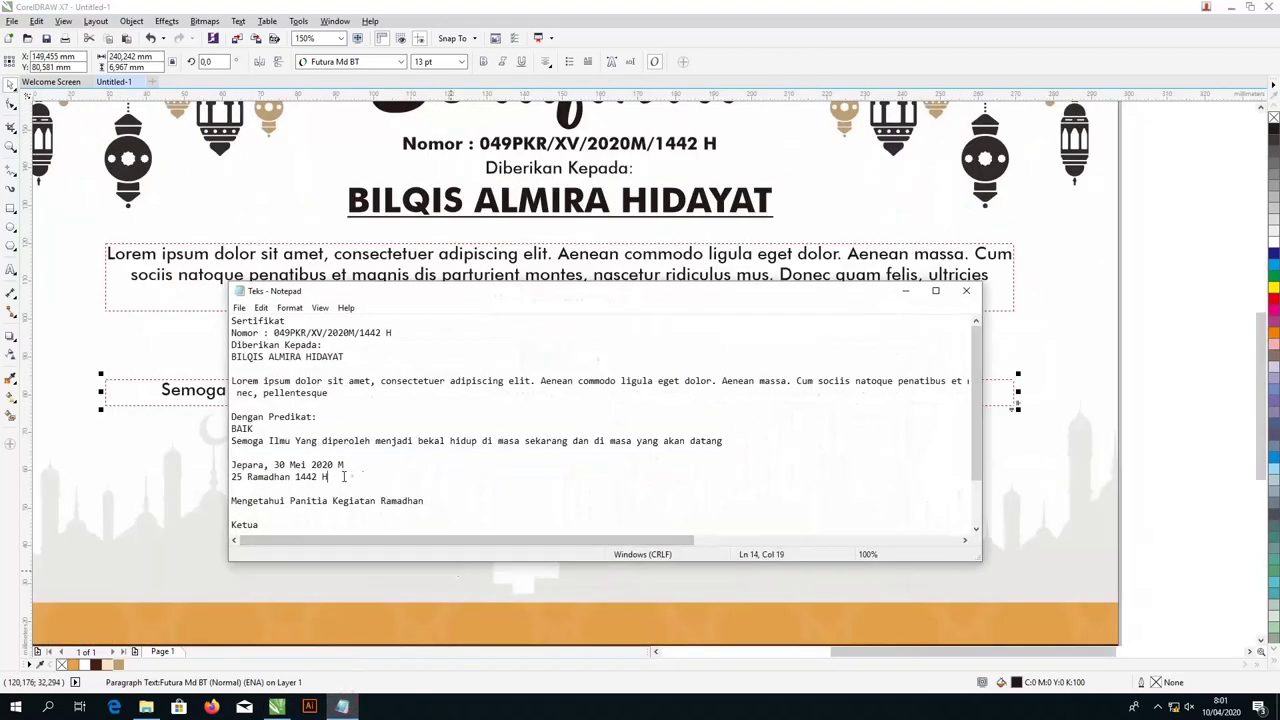
drag(343, 476, 242, 461)
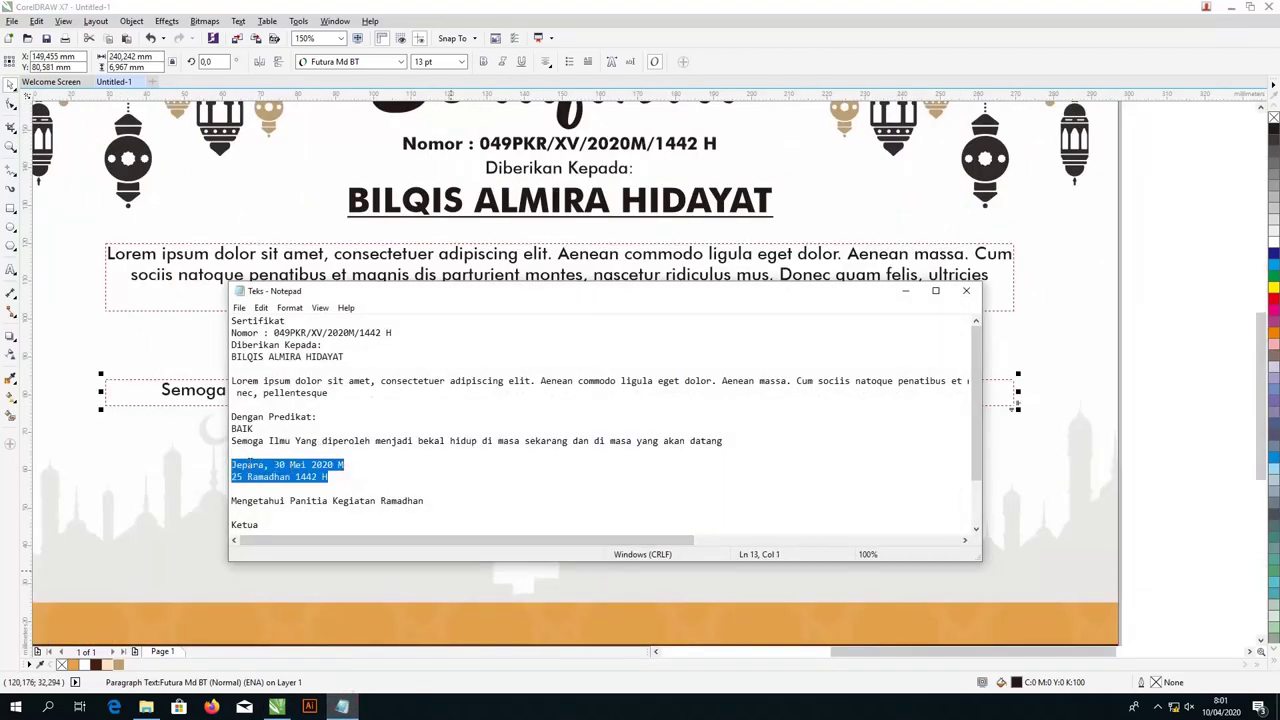
click(905, 290)
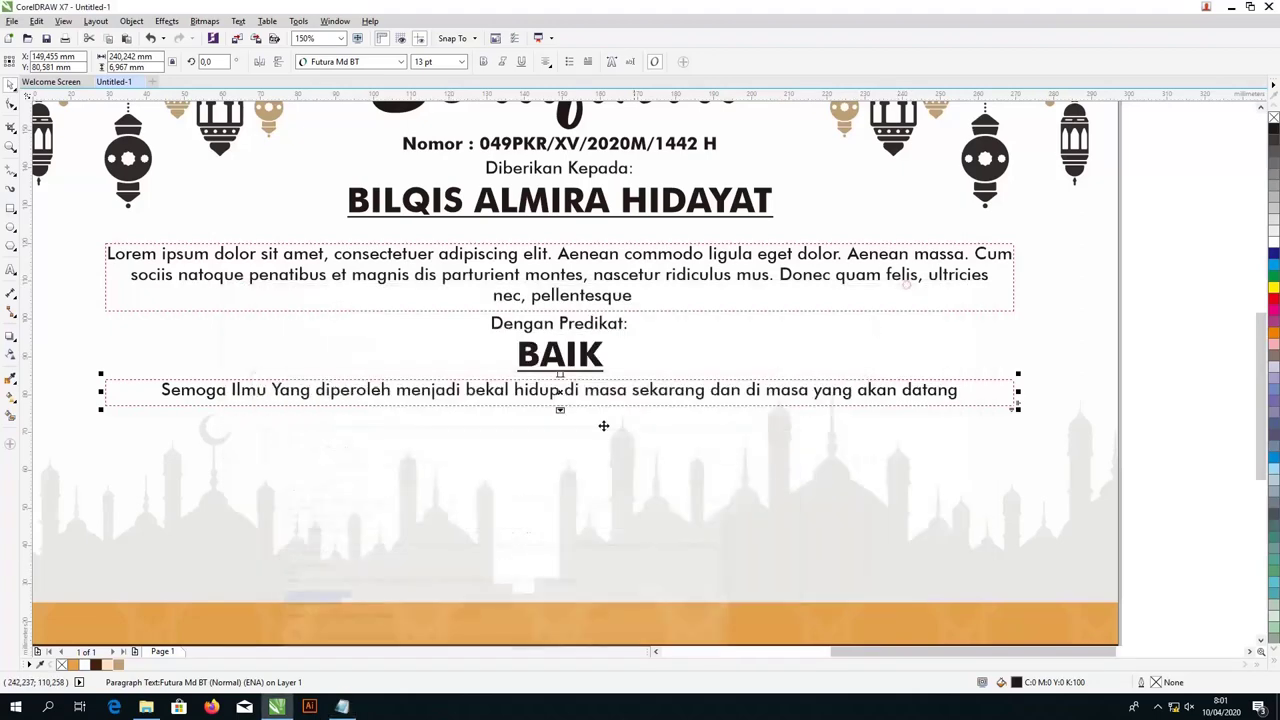
Step: Insert the copied two-line date as artistic text in the empty area just below the page
click(10, 272)
scroll(490, 420, down, 2)
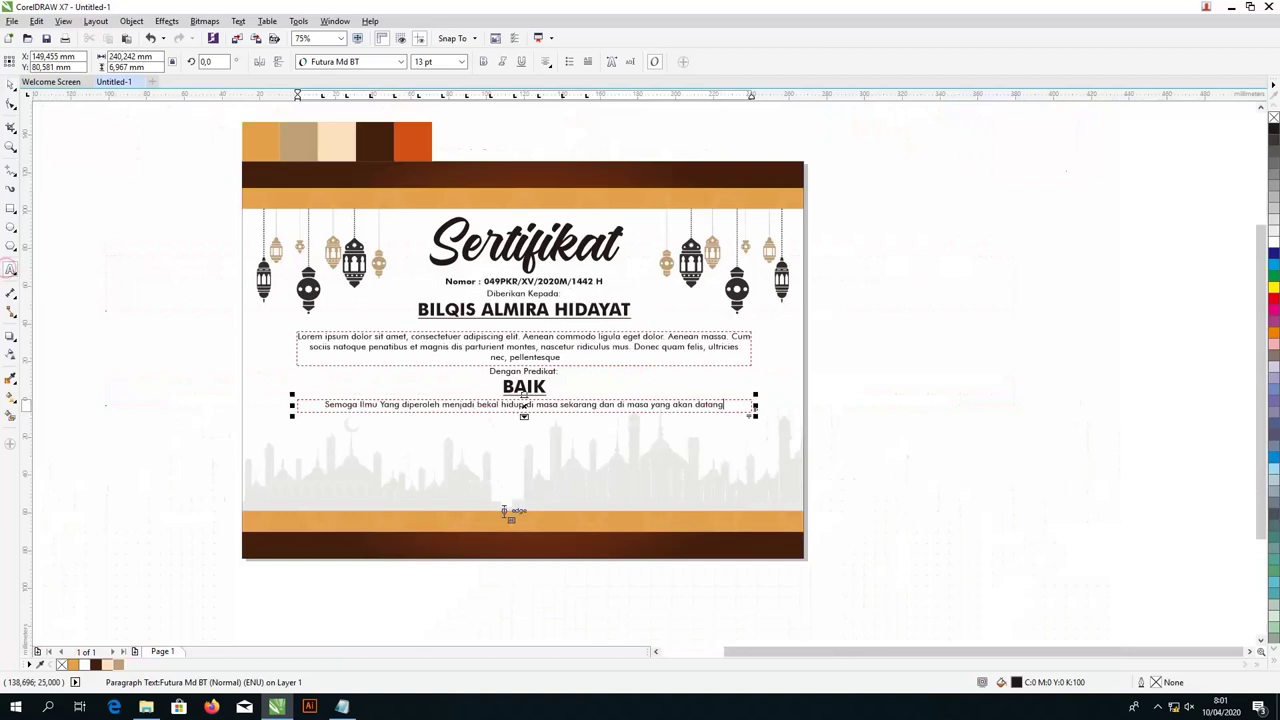
click(486, 580)
text(Jepara, 30 Mei 2020 M 25 Ramadhan 1442 H)
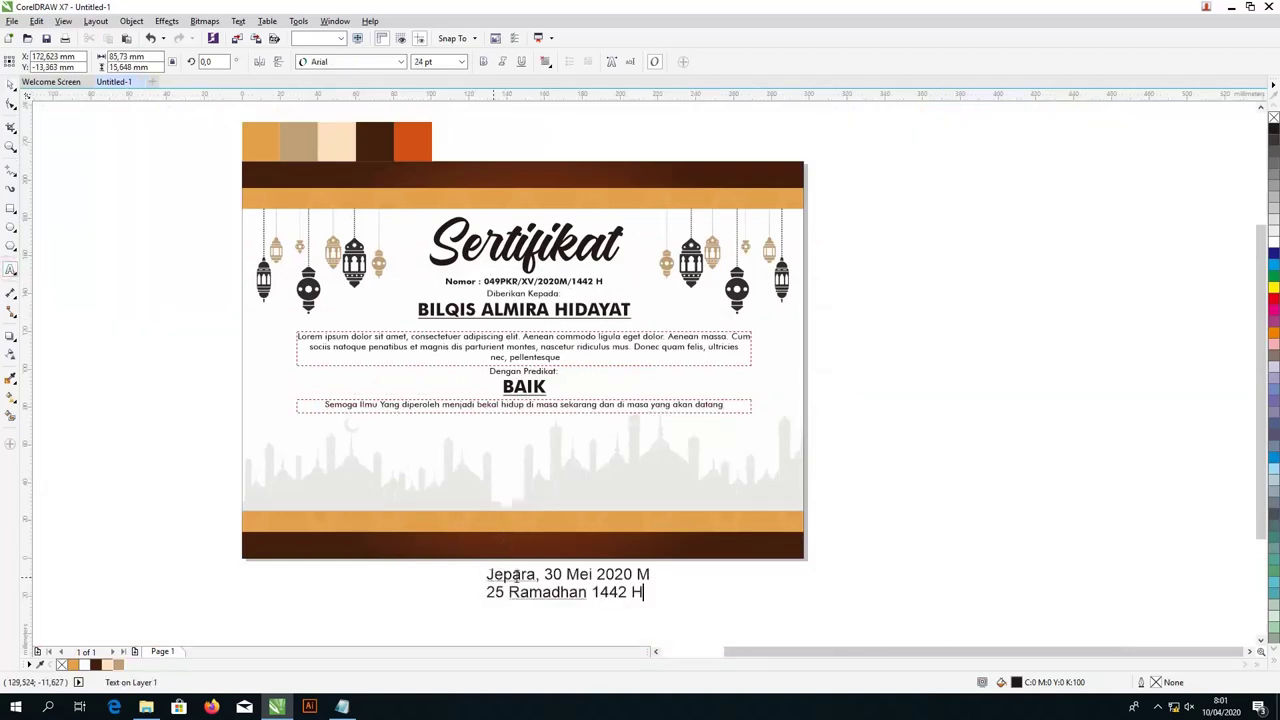
Step: Set the whole two-line date text to 13 pt in Futura Md BT
scroll(563, 600, up, 2)
key(ctrl+a)
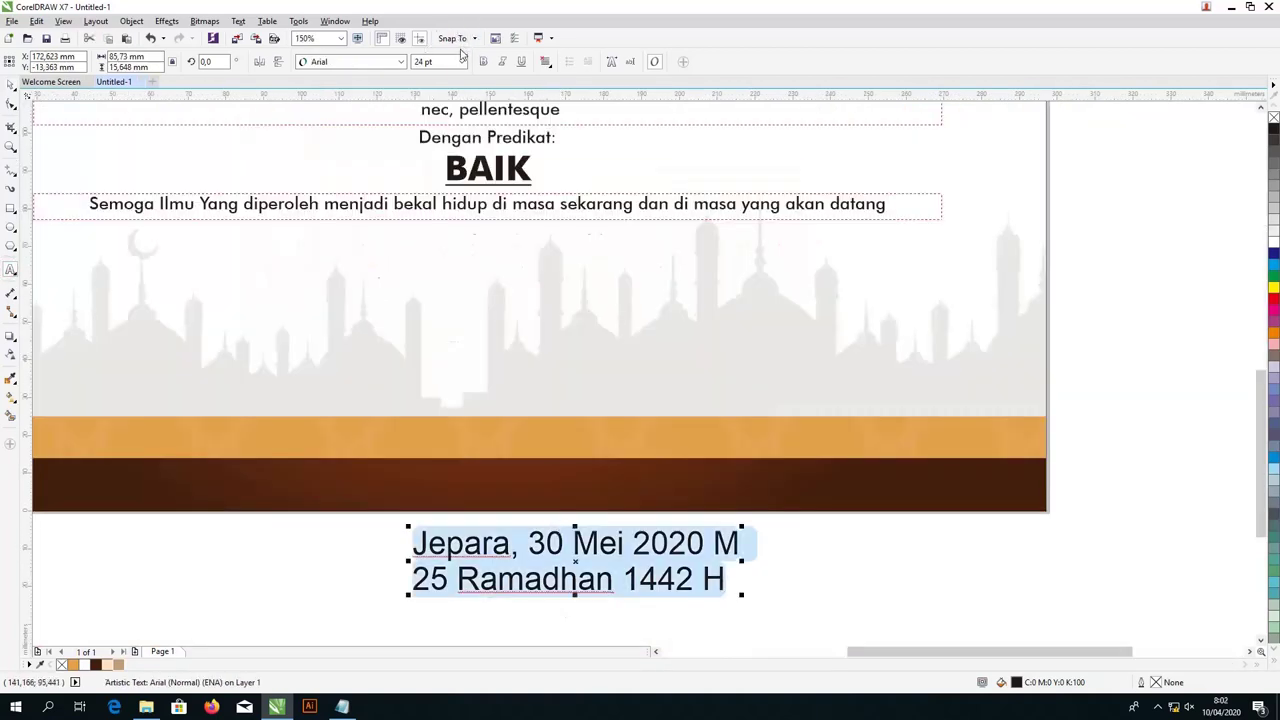
click(463, 62)
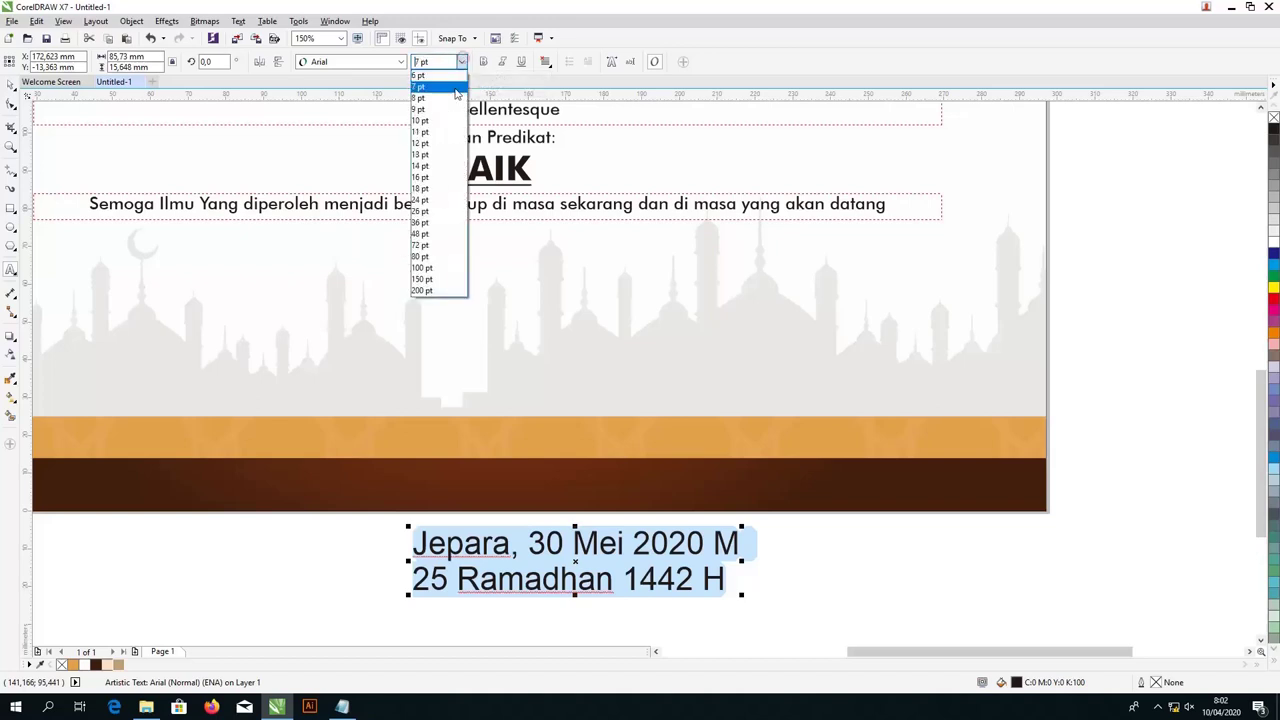
click(425, 157)
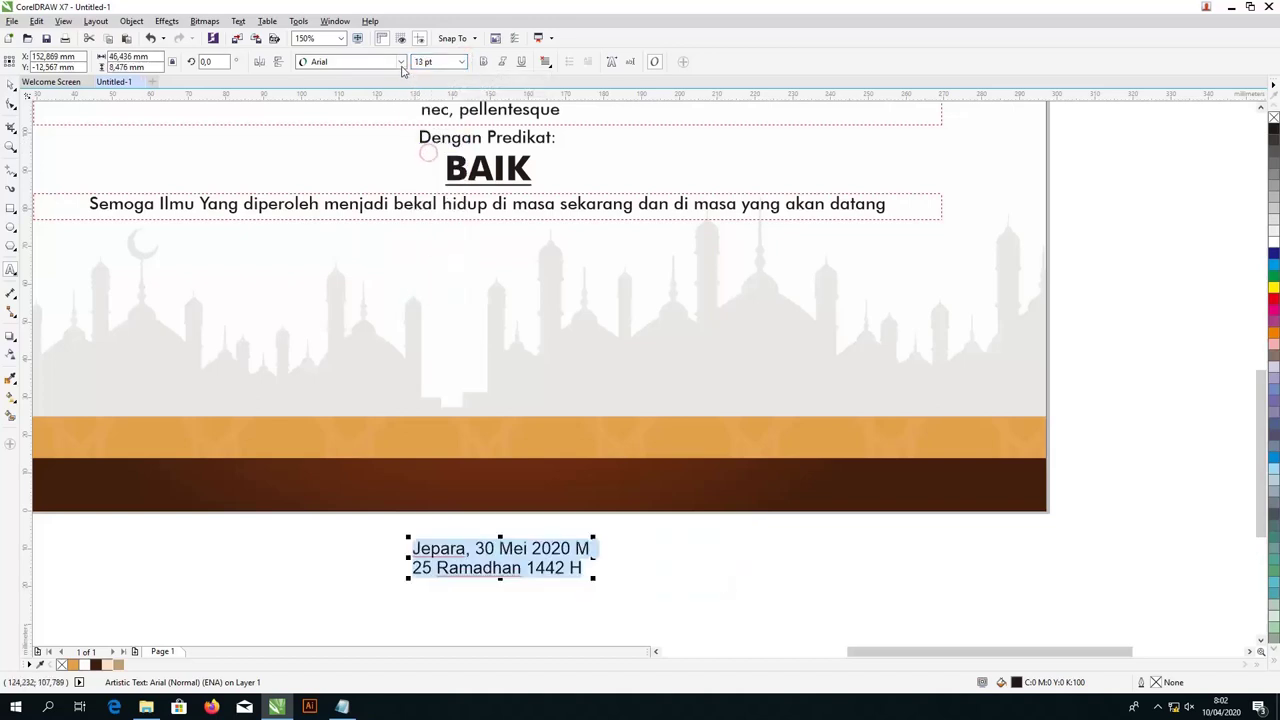
click(400, 62)
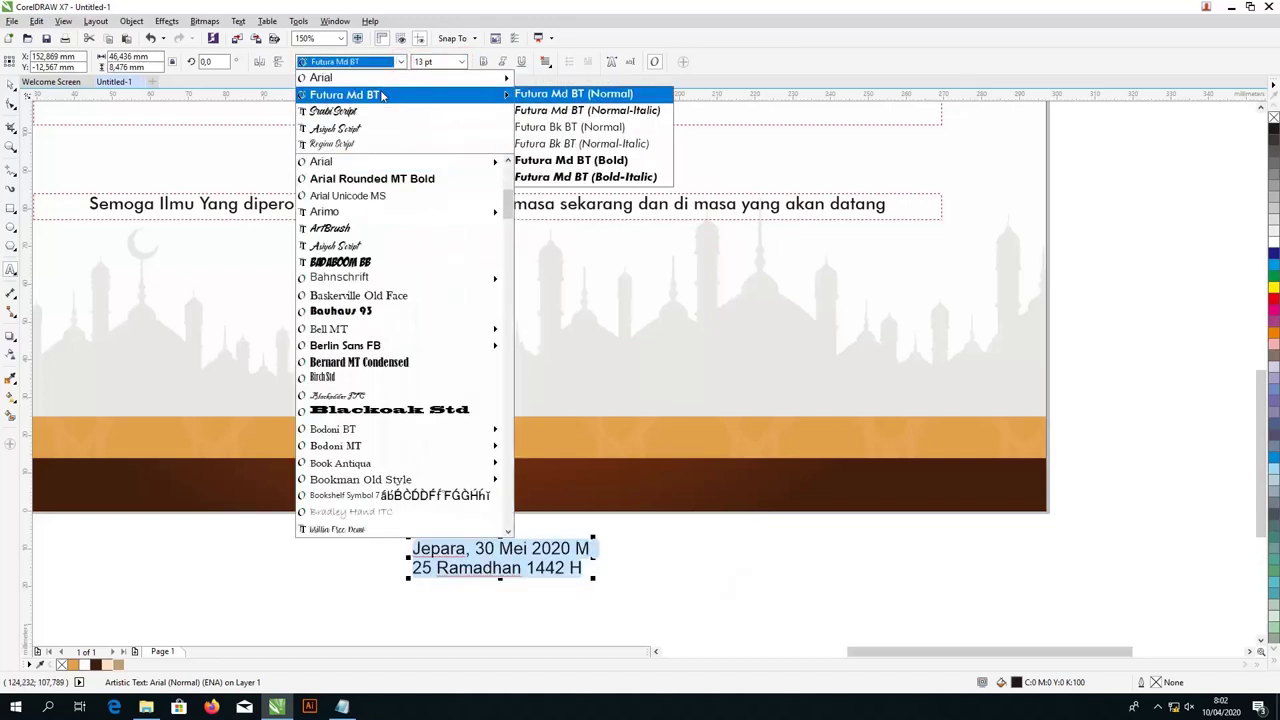
click(385, 95)
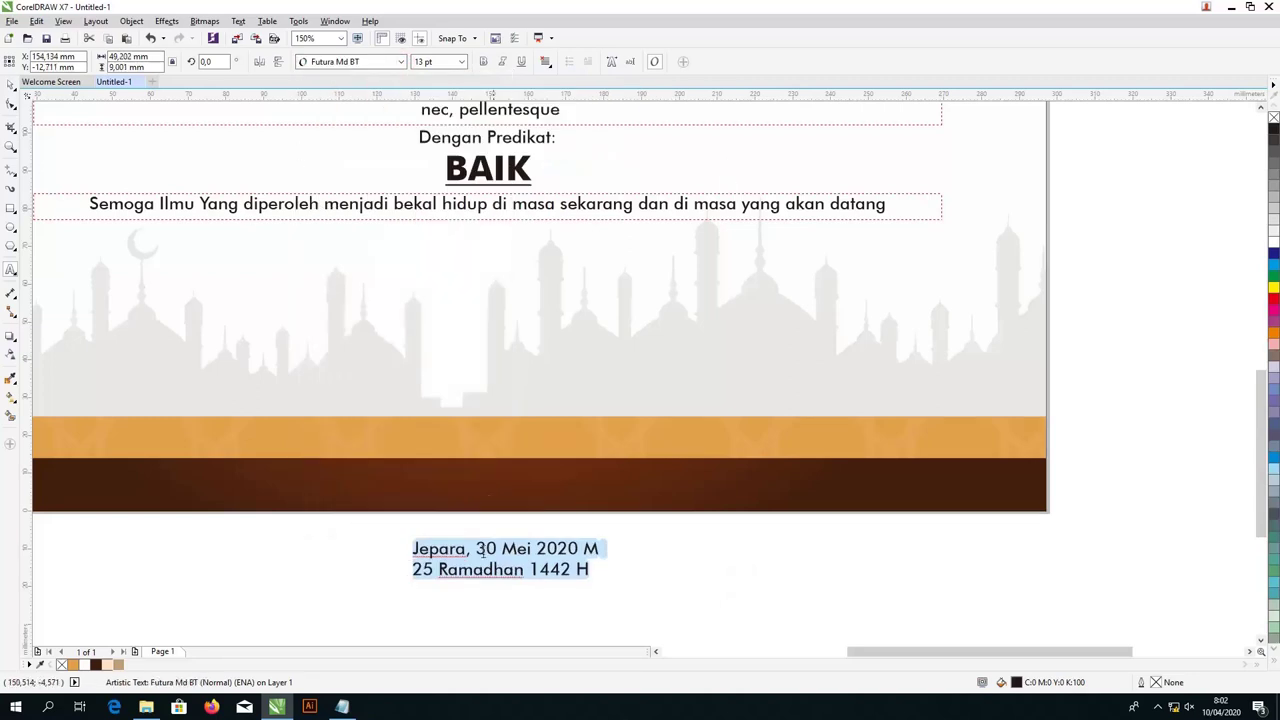
Step: Italicise "30 Mei 2020 M" and move the date block under the end of the Semoga sentence, centred at about X 245.7, Y 71.5 mm
scroll(515, 557, up, 2)
click(497, 548)
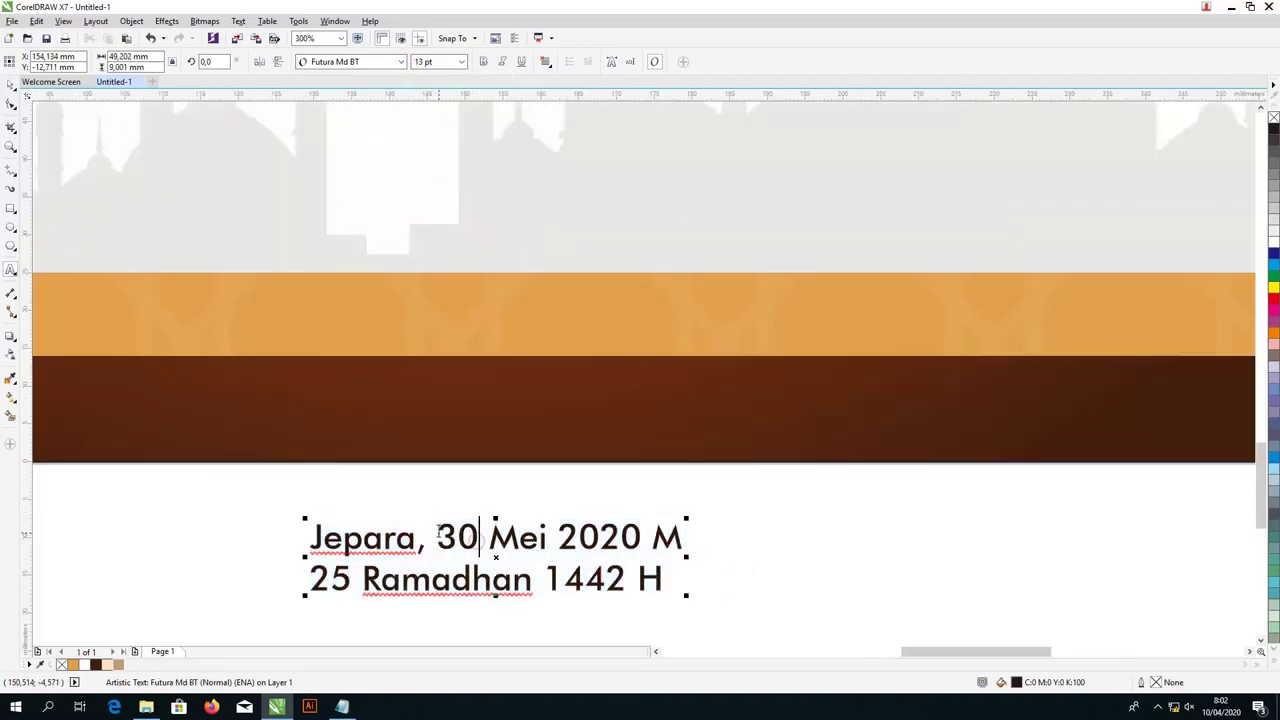
drag(440, 531, 695, 535)
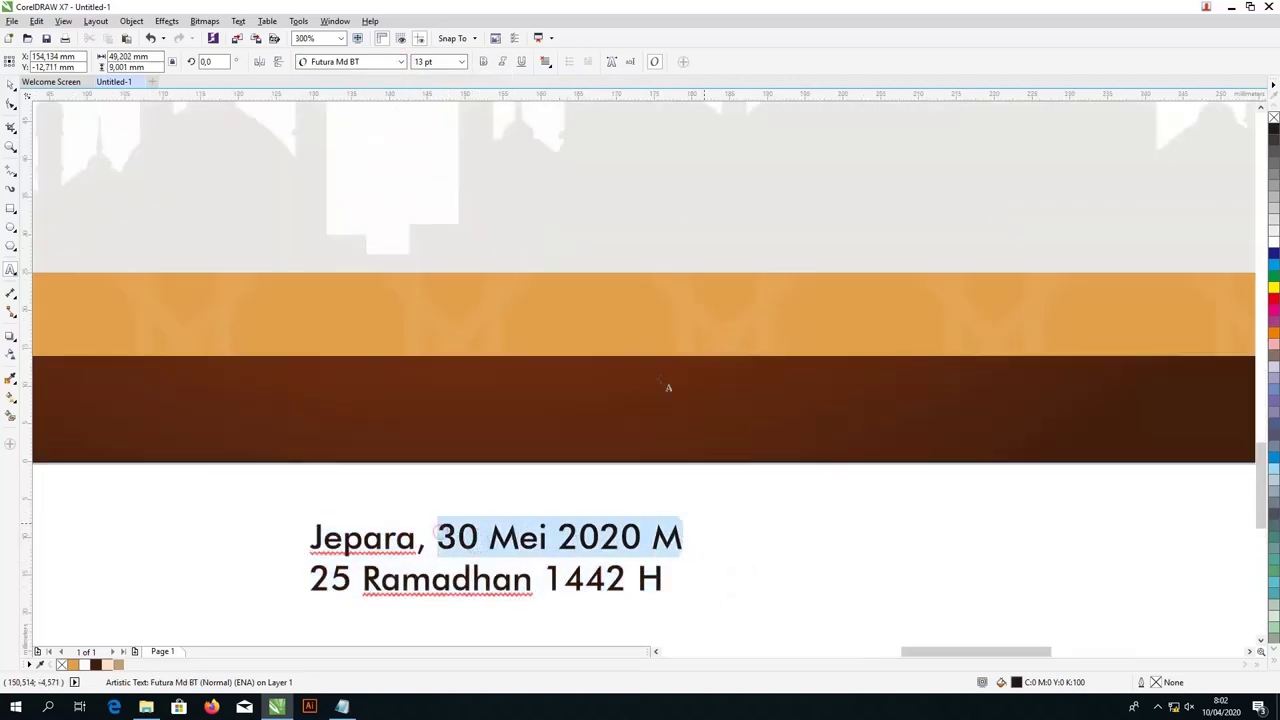
click(503, 62)
scroll(490, 590, down, 2)
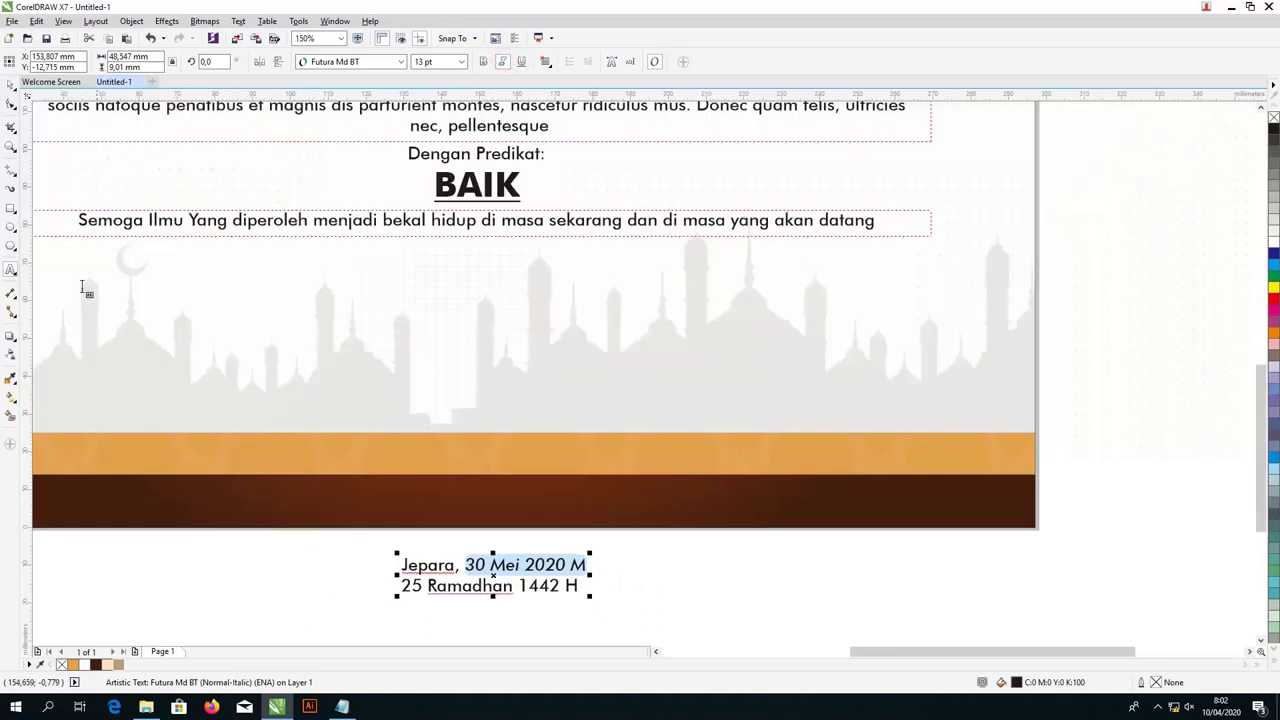
click(14, 86)
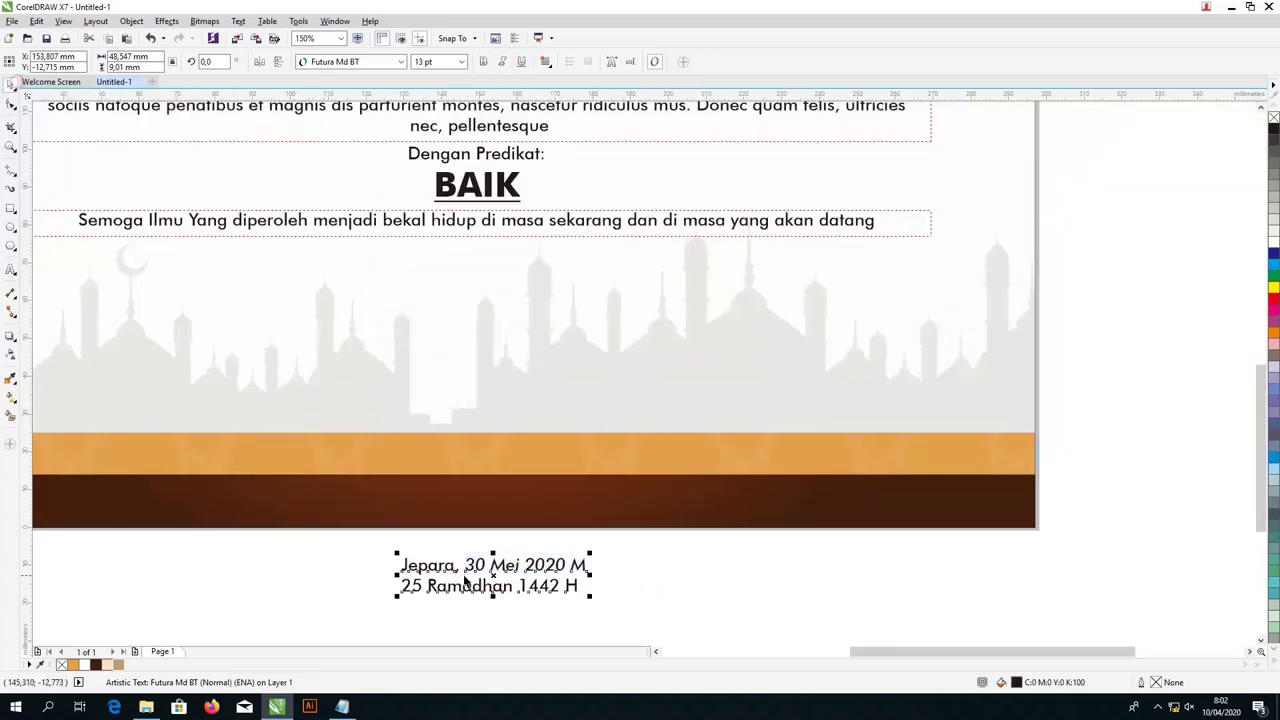
drag(583, 454, 827, 254)
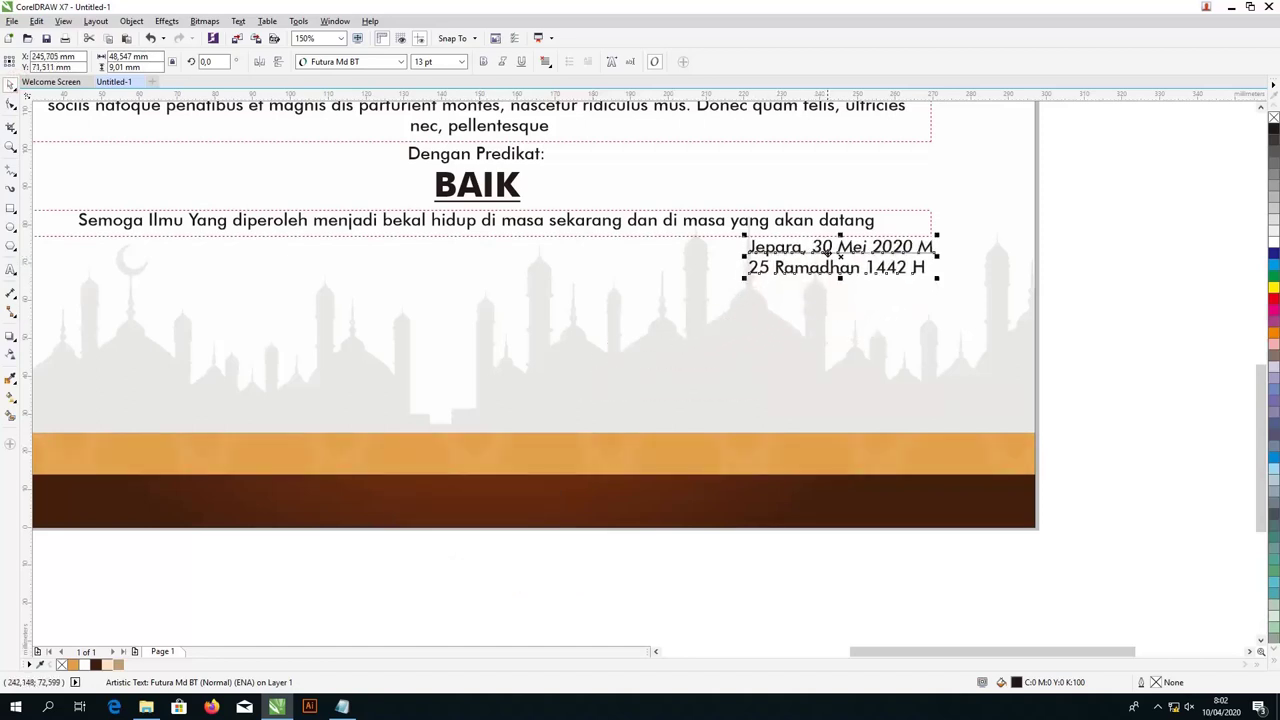
Step: Copy the line "Mengetahui Panitia Kegiatan Ramadhan" from the Teks file in Notepad and return to the certificate
click(342, 707)
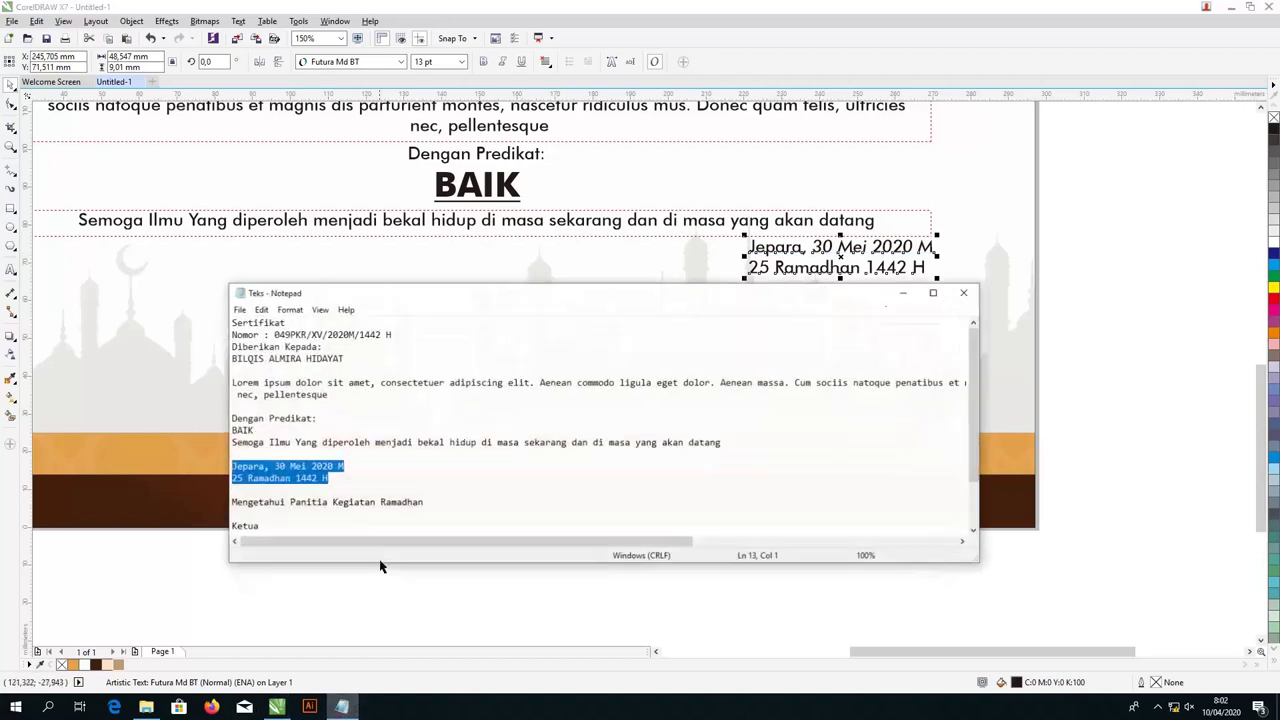
scroll(250, 441, down, 2)
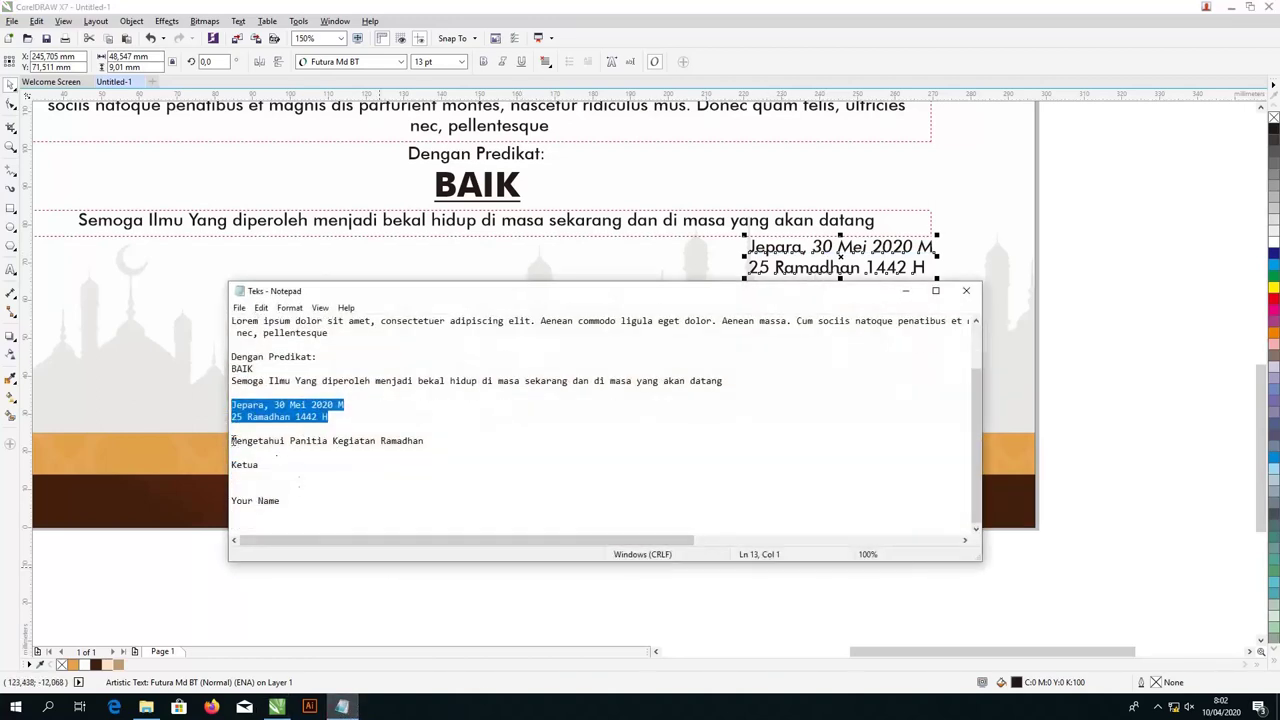
drag(232, 441, 461, 443)
key(ctrl+c)
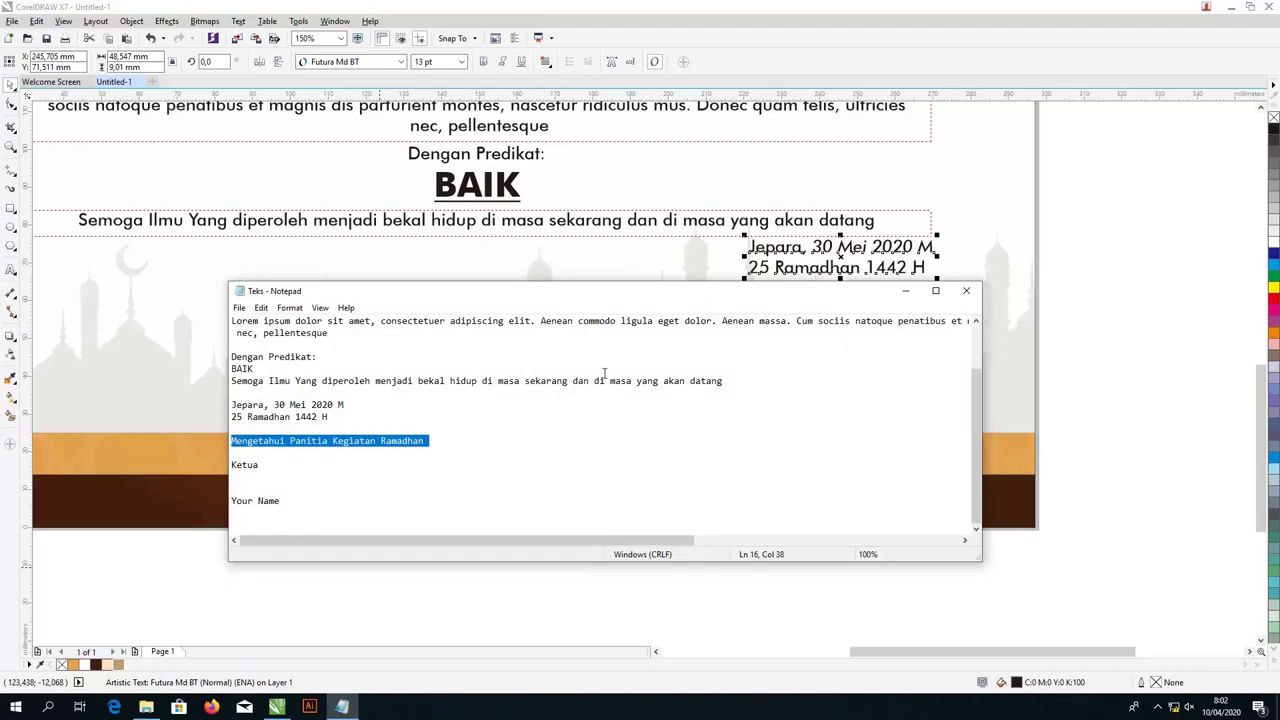
click(904, 290)
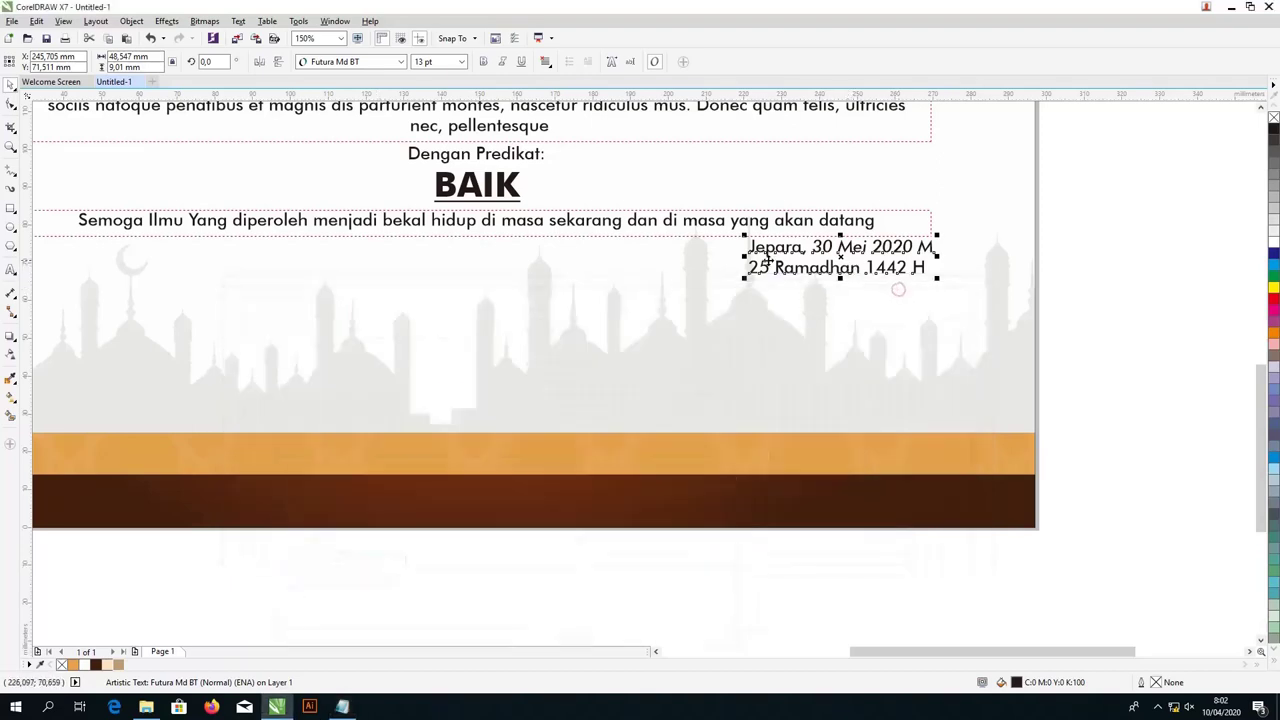
Step: Duplicate the date block to about X 128.3, Y 50.8 mm and replace the copy's text with "Mengetahui Panitia Kegiatan Ramadhan"
drag(785, 246, 342, 324)
right_click(342, 324)
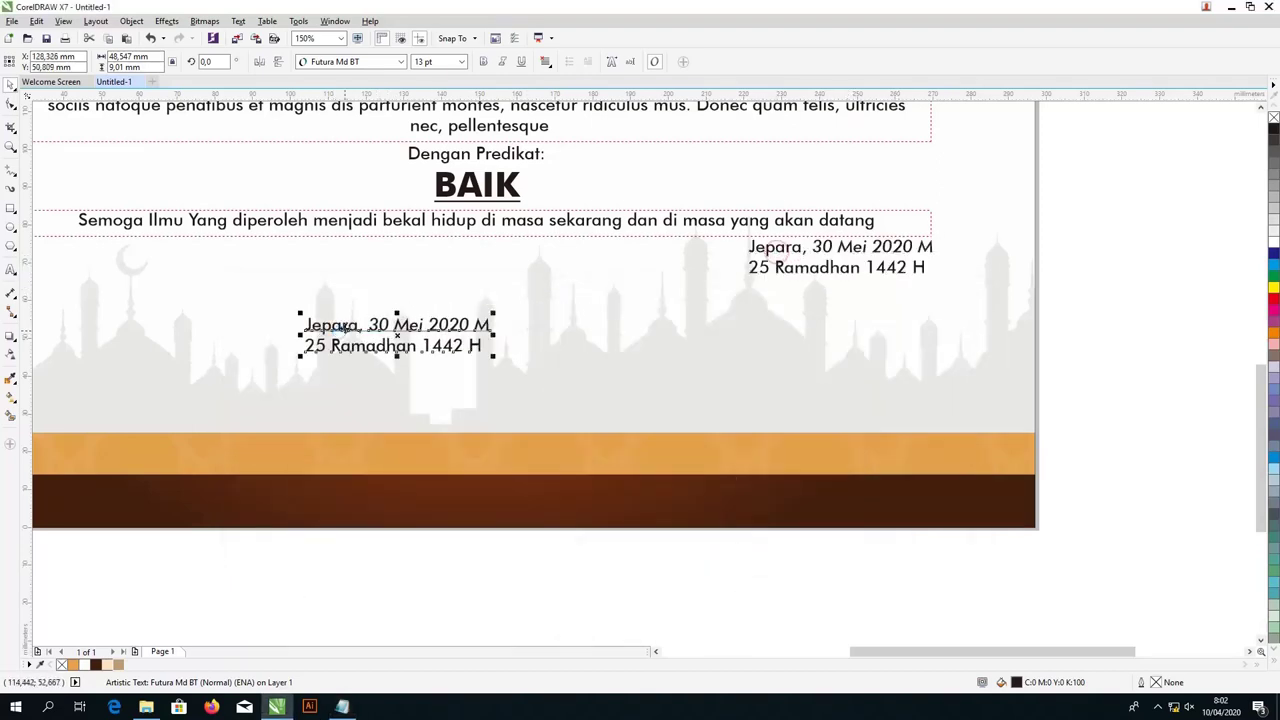
double_click(342, 324)
key(ctrl+a)
key(ctrl+v)
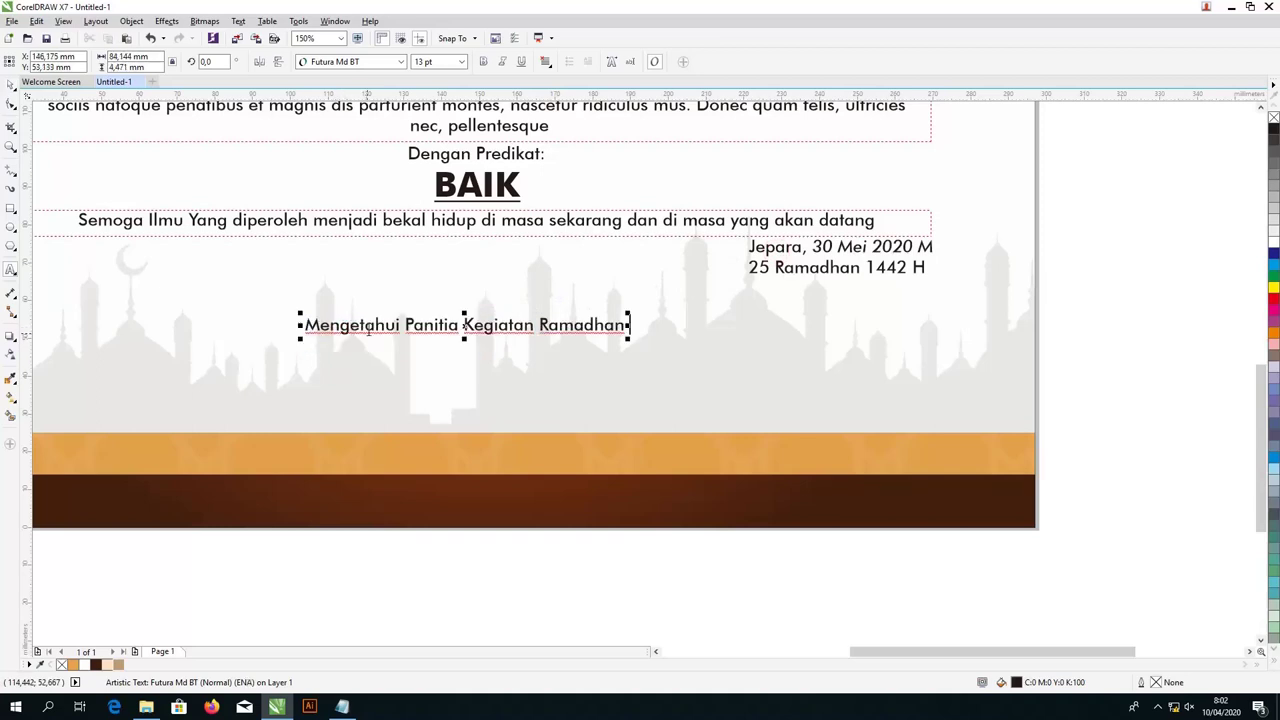